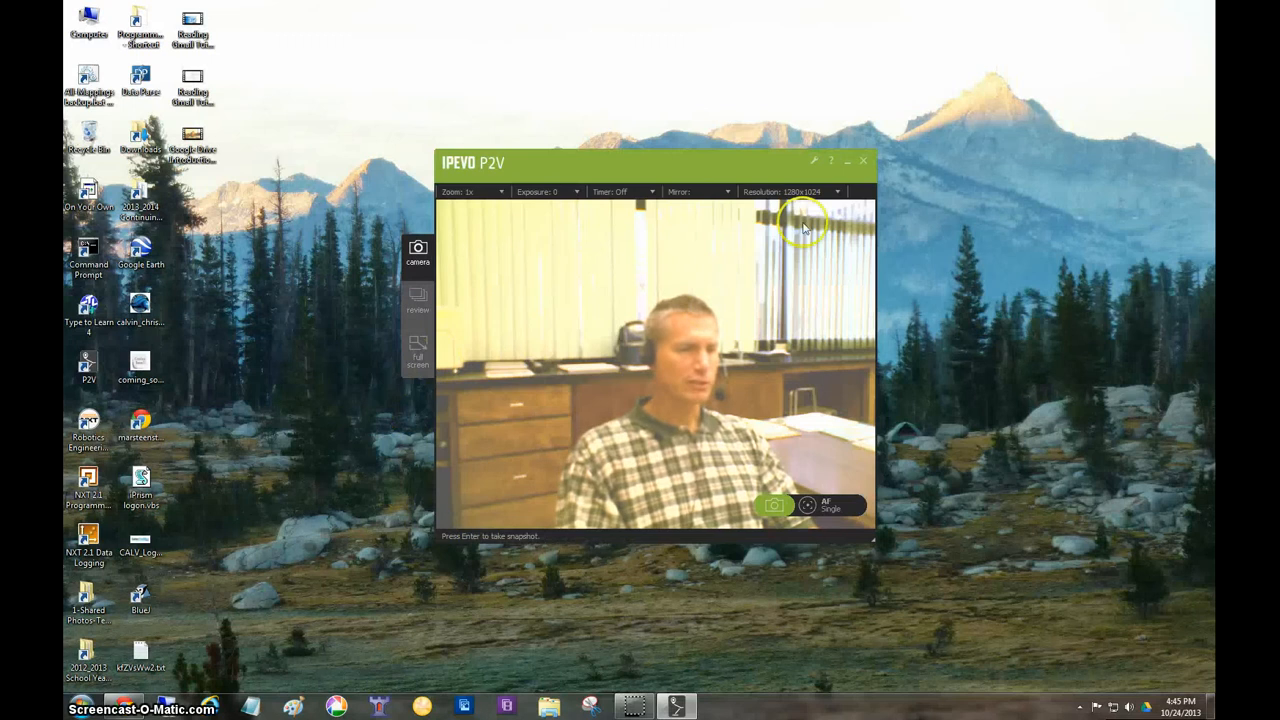
Close the IPEVO P2V camera window and open Google Drive from the Gmail inbox in Chrome
left_click(866, 163)
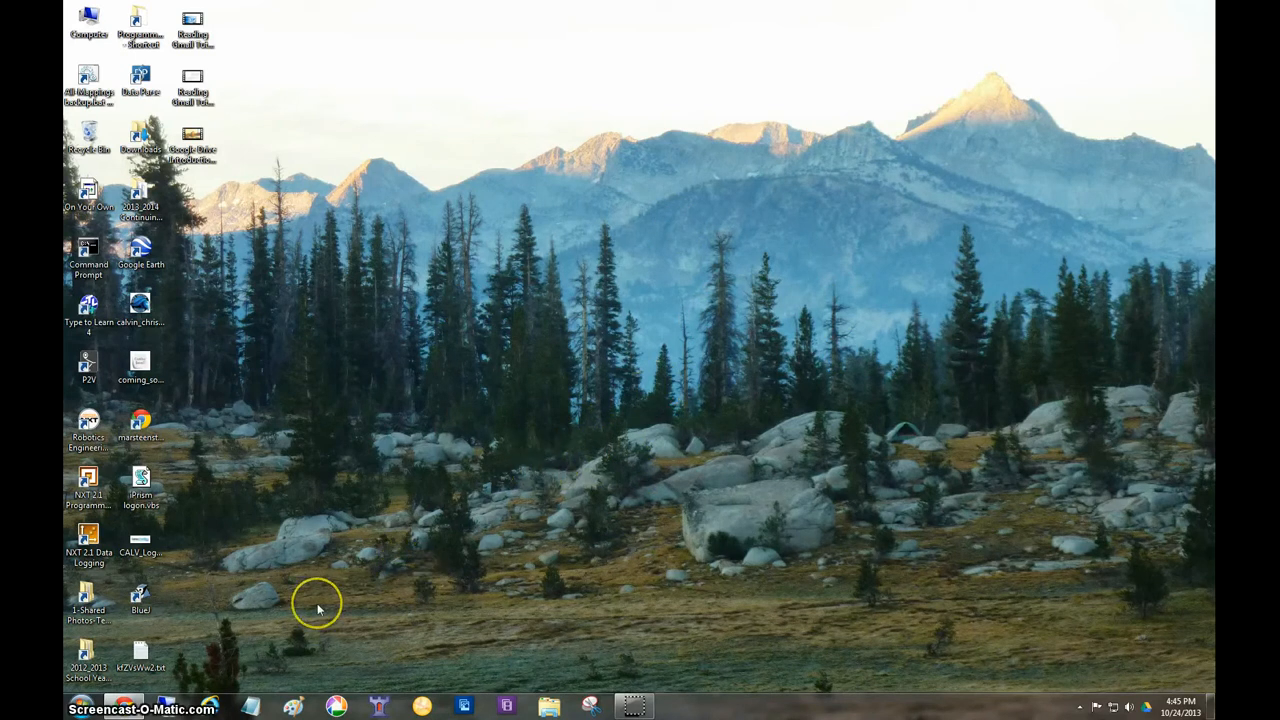
left_click(124, 706)
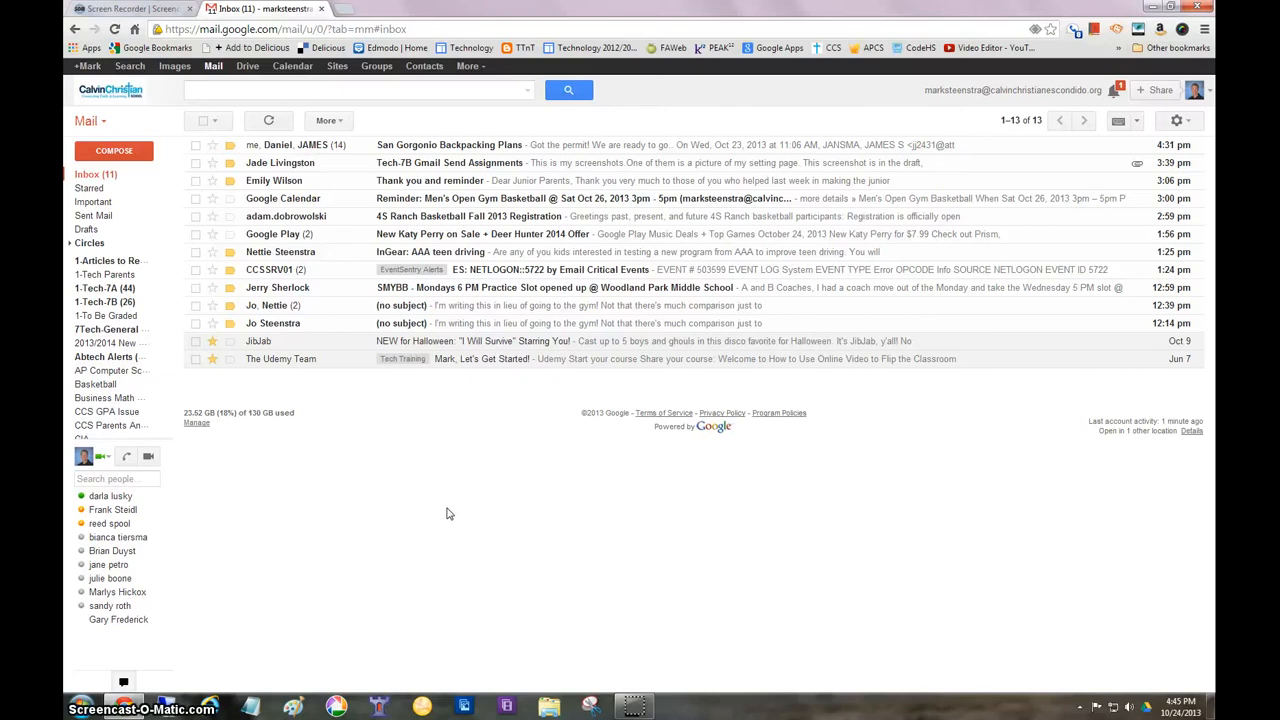
left_click(247, 67)
left_click(247, 67)
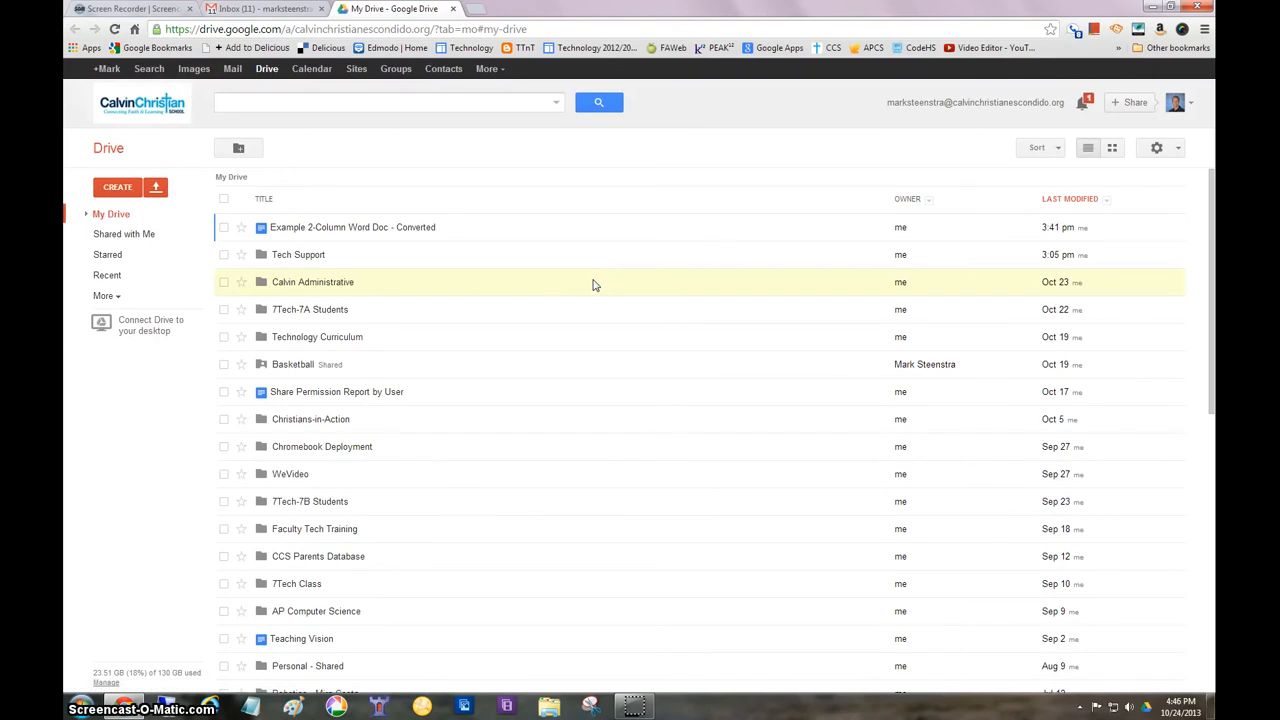
double_click(603, 284)
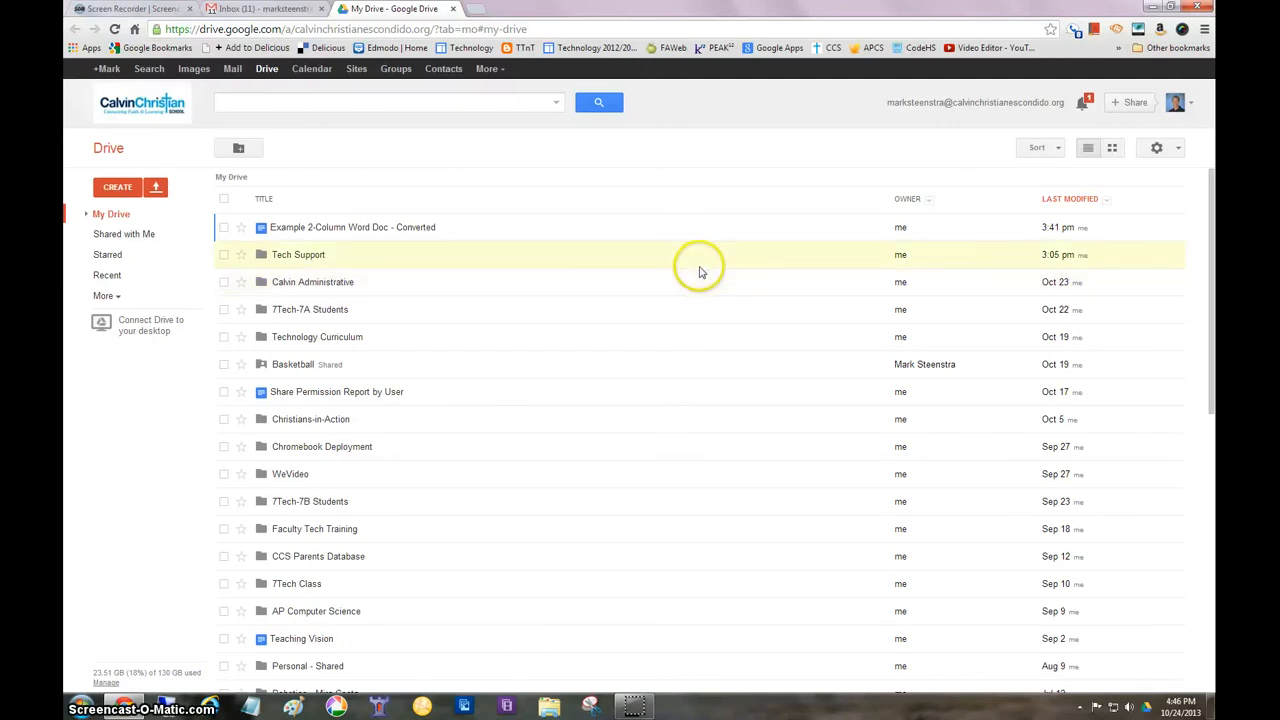
Turn off "Confirm settings before each upload" in Drive's upload settings
left_click(1179, 150)
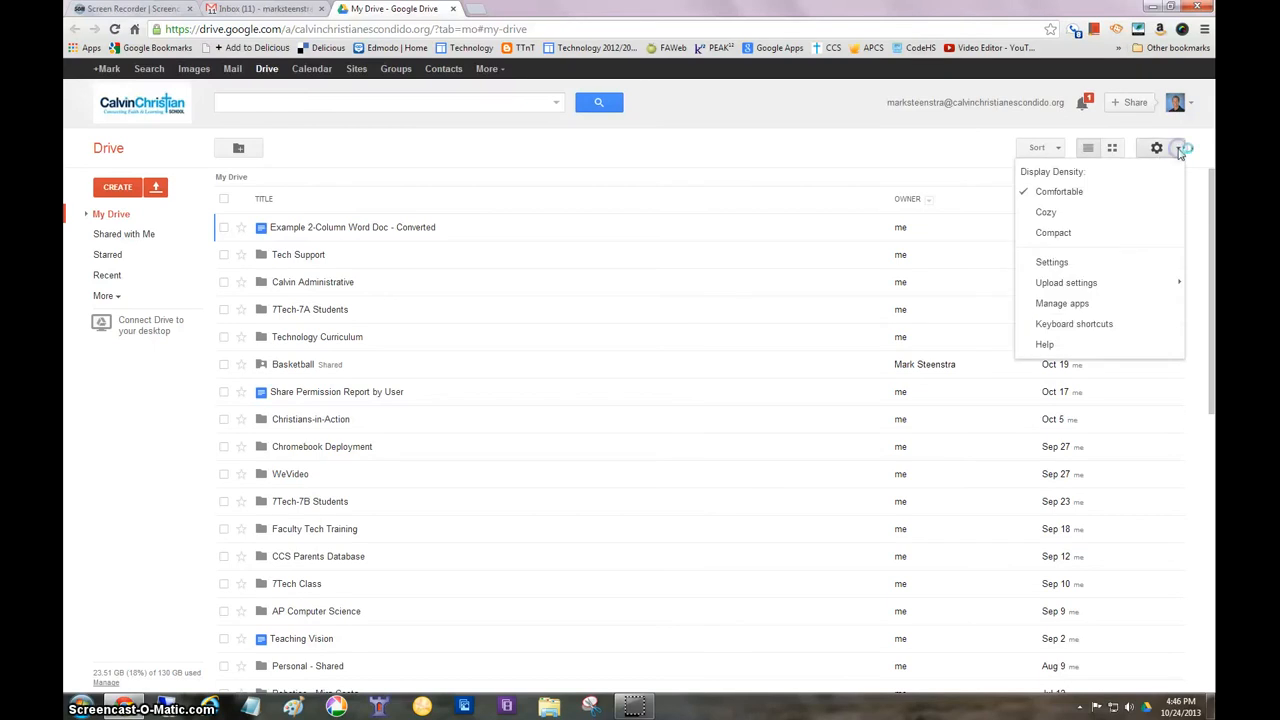
mouse_move(1088, 289)
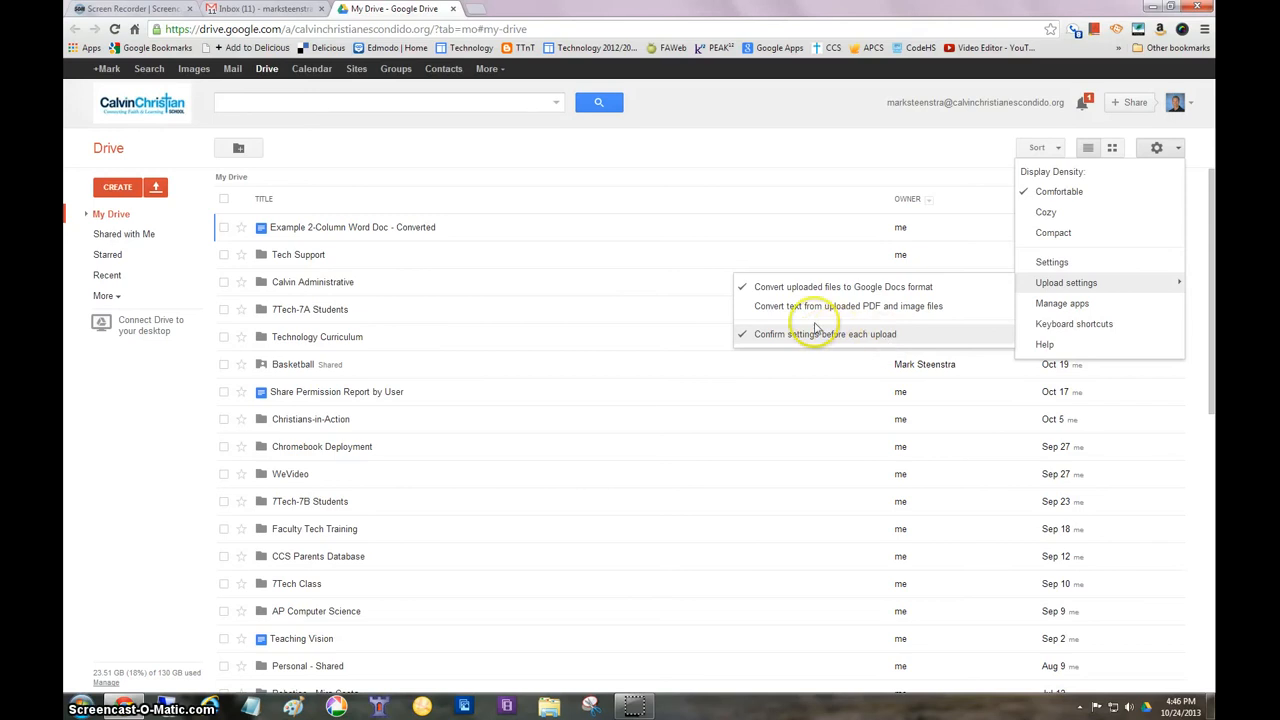
left_click(742, 288)
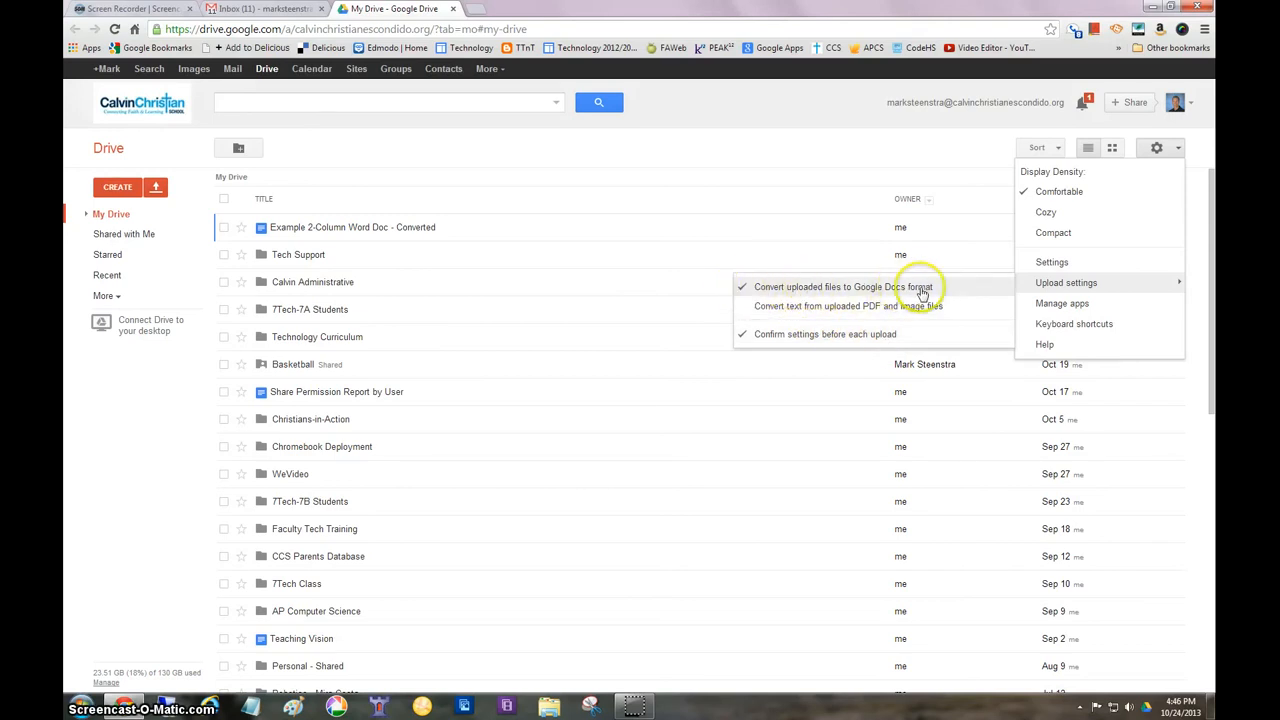
left_click(782, 336)
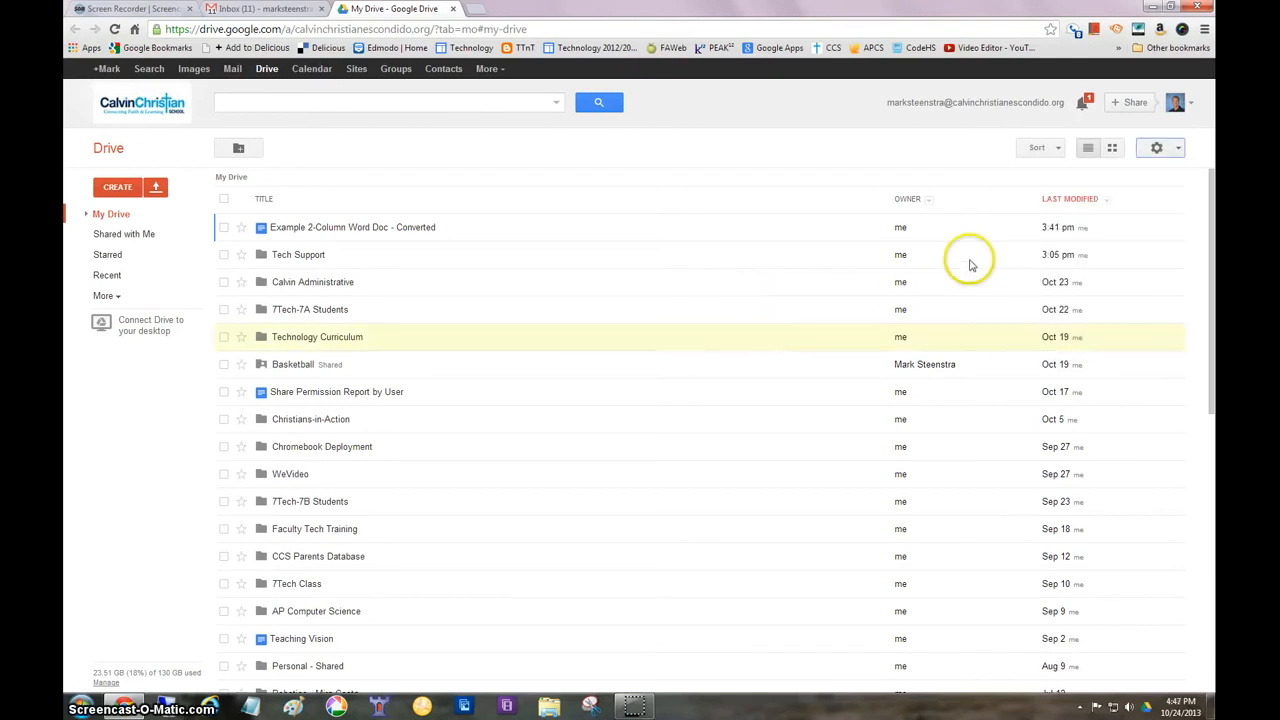
Turn "Confirm settings before each upload" back on and review the upload settings
left_click(1176, 150)
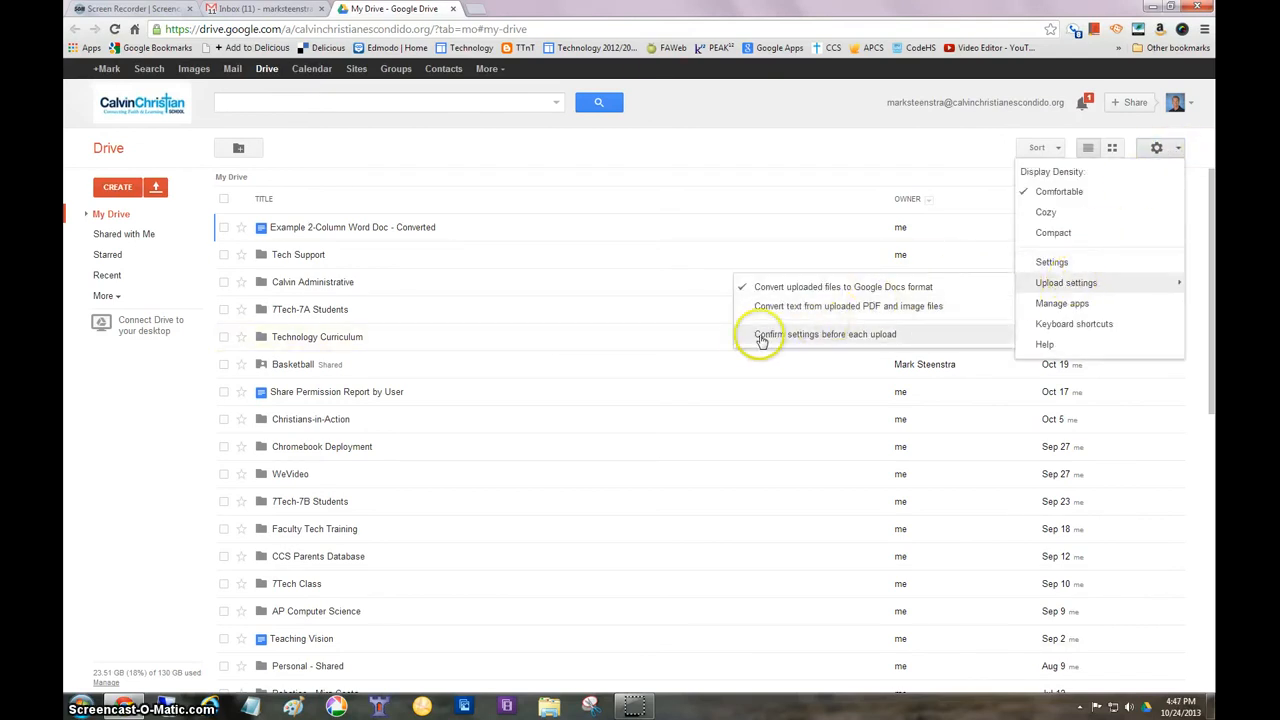
left_click(789, 336)
left_click(1179, 149)
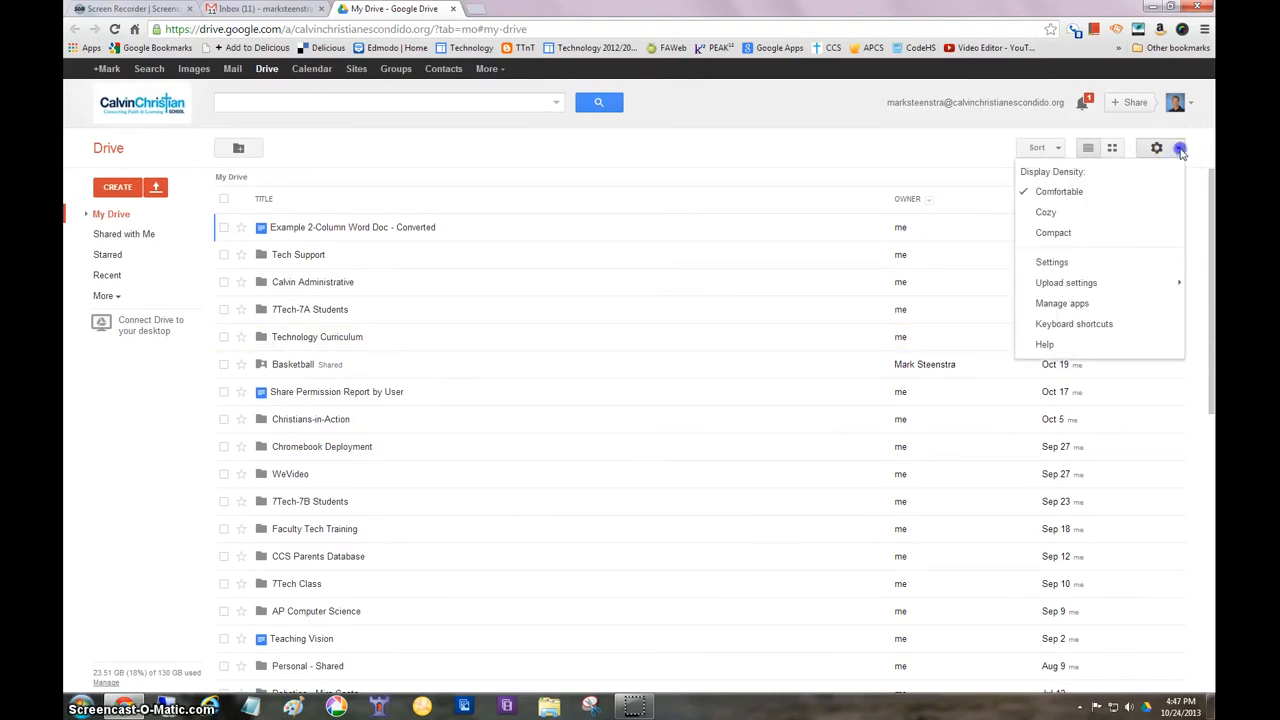
mouse_move(1088, 287)
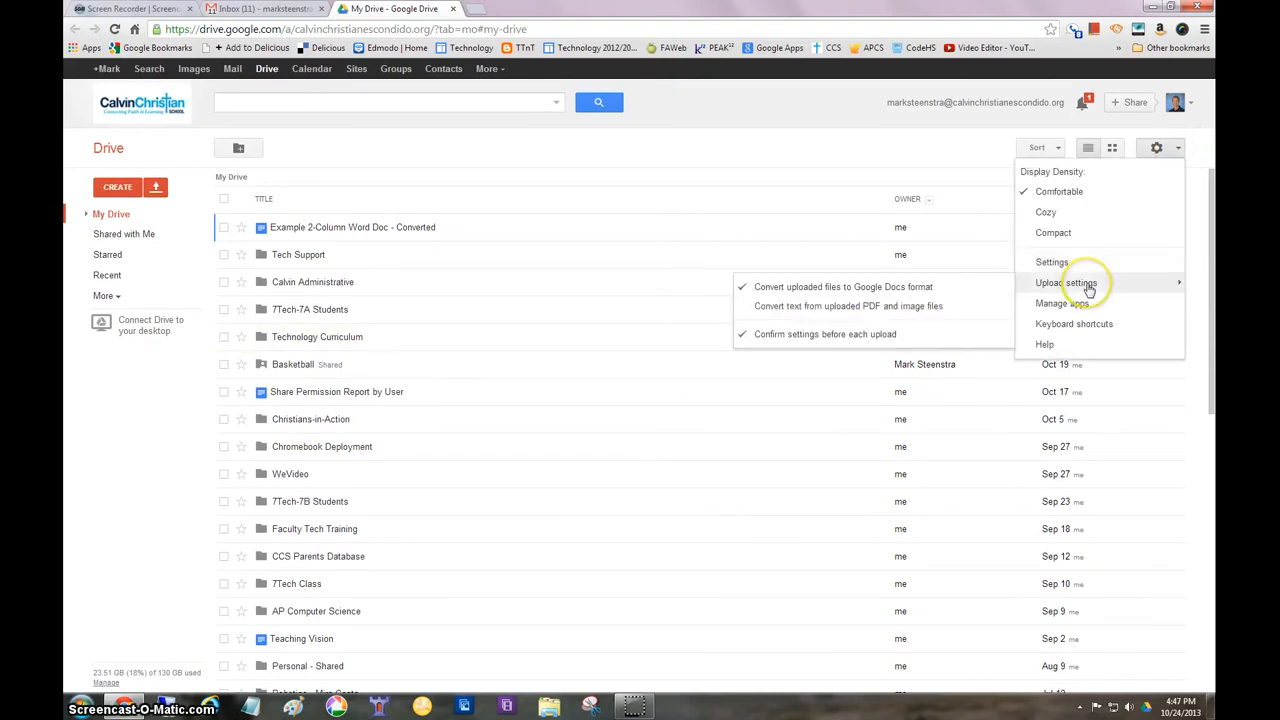
left_click(774, 150)
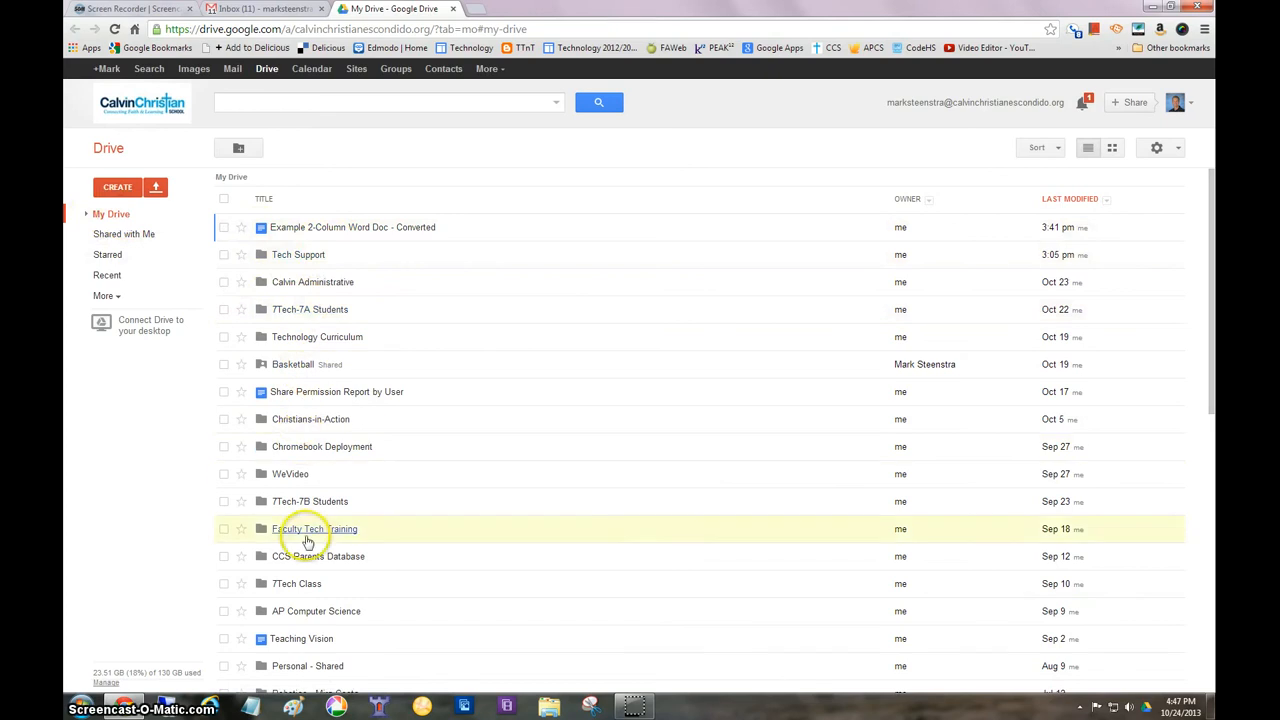
Start a file upload to My Drive so that a file can be chosen from the computer
scroll(430, 510, "down", 5)
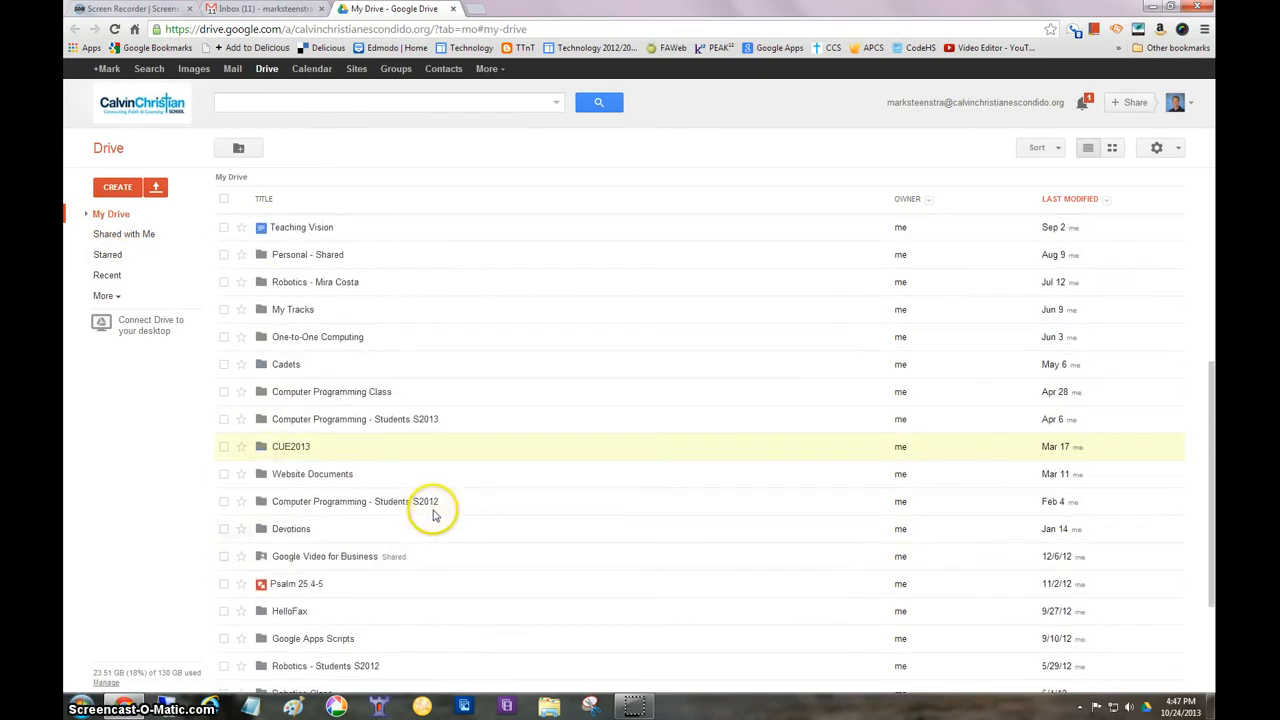
scroll(434, 508, "up", 5)
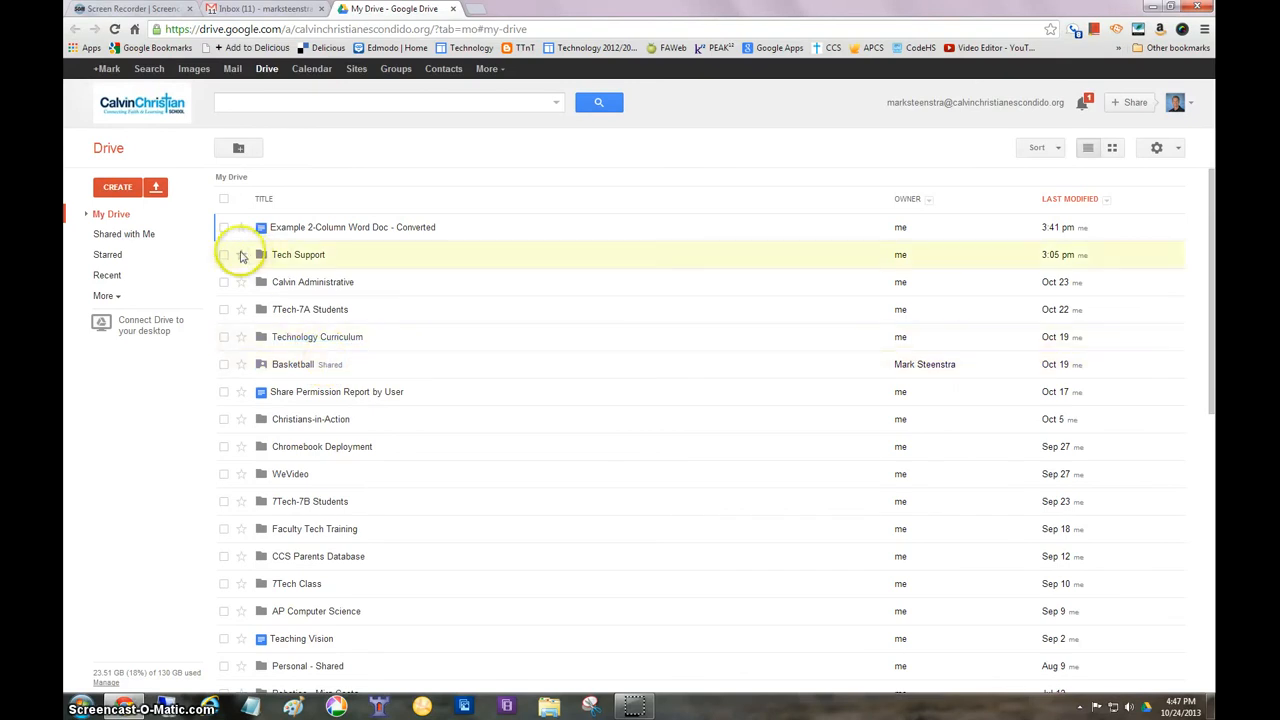
left_click(157, 190)
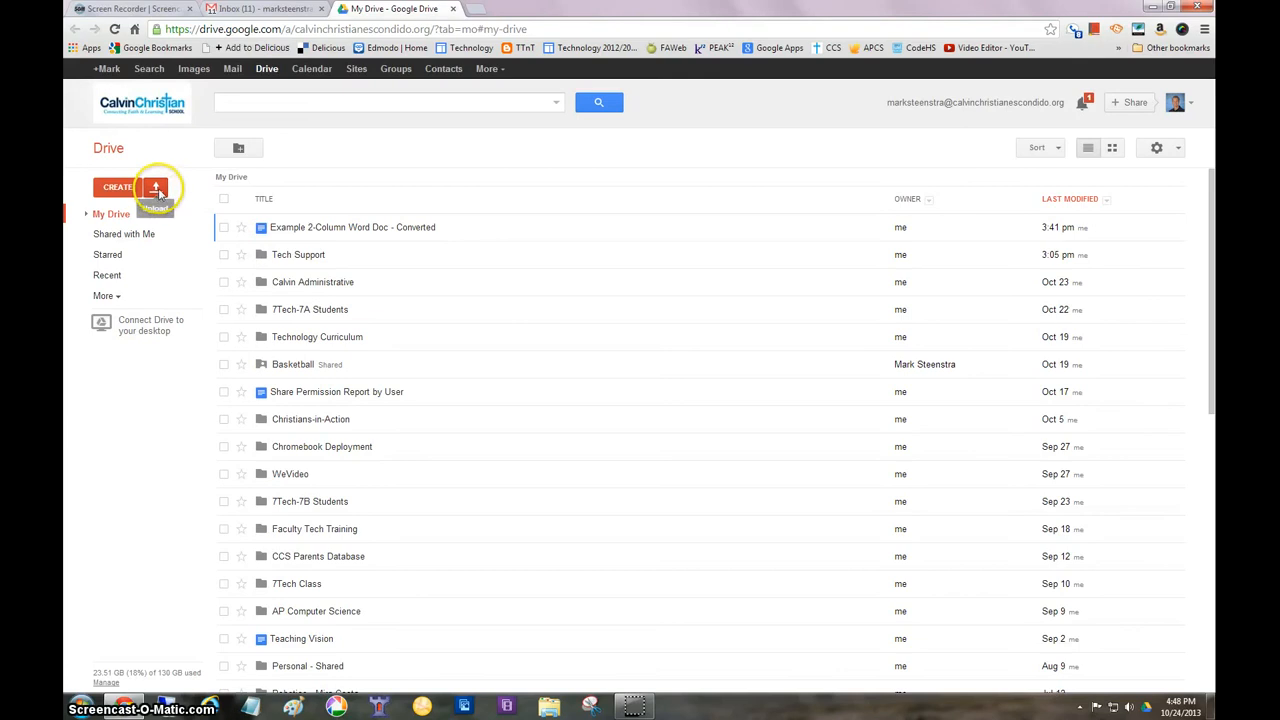
left_click(158, 192)
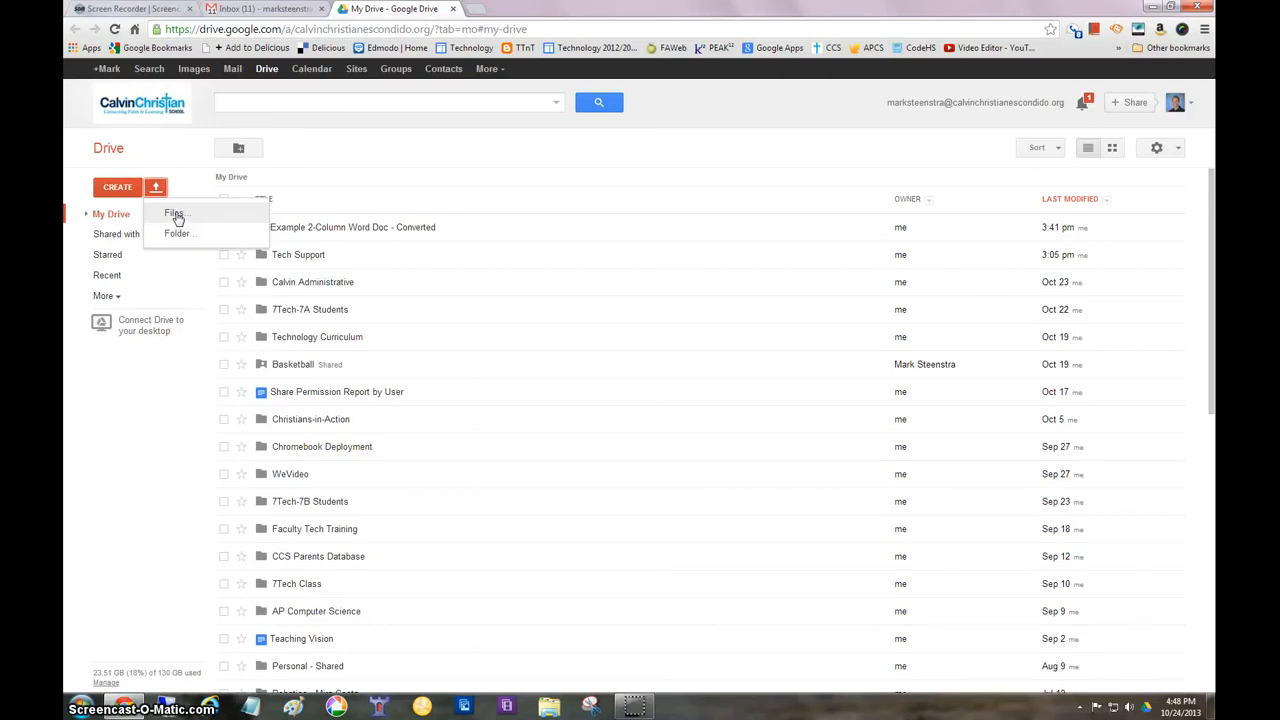
left_click(174, 216)
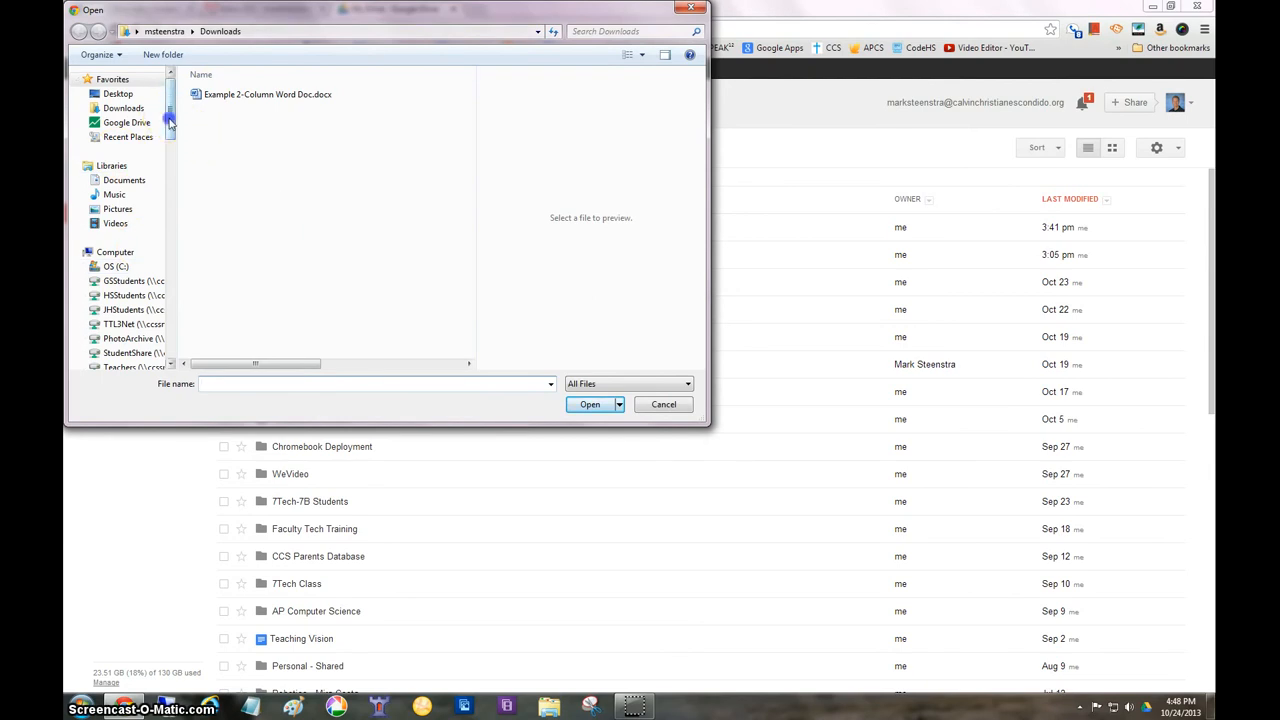
Browse the computer's drives in the file chooser and open the personal staff network drive (U:)
left_click_drag(170, 118, 95, 140)
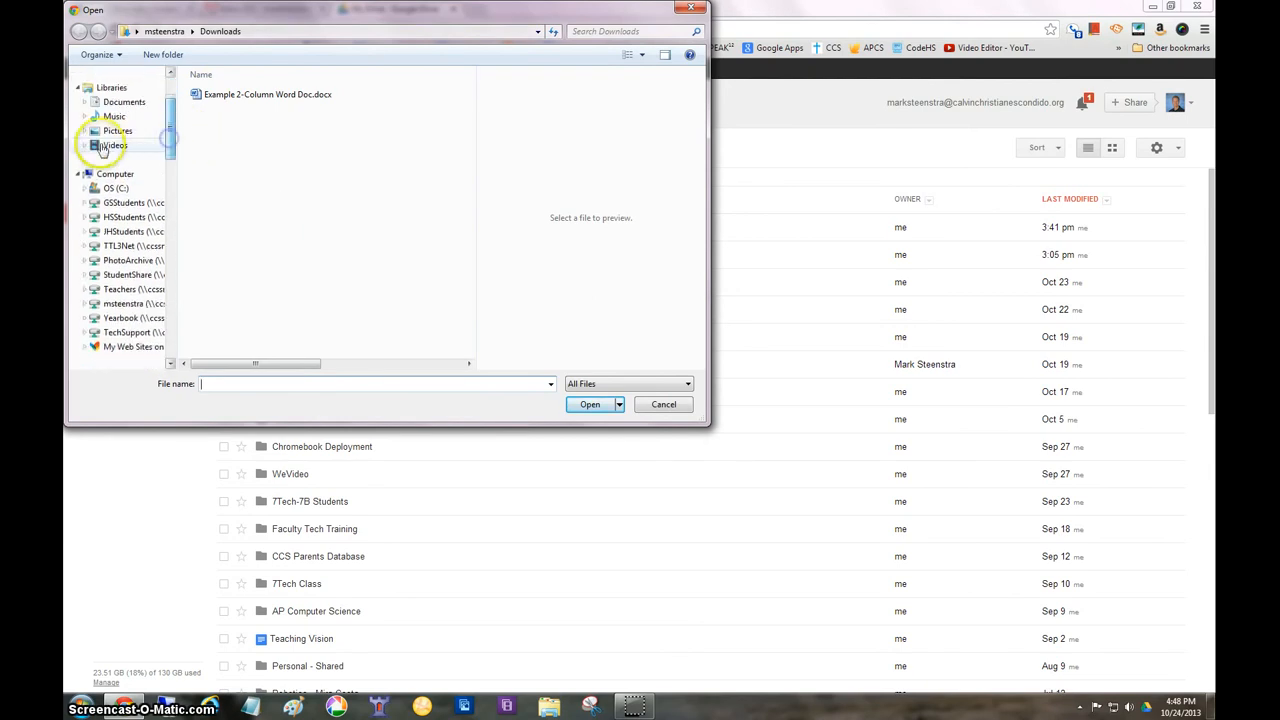
left_click(78, 174)
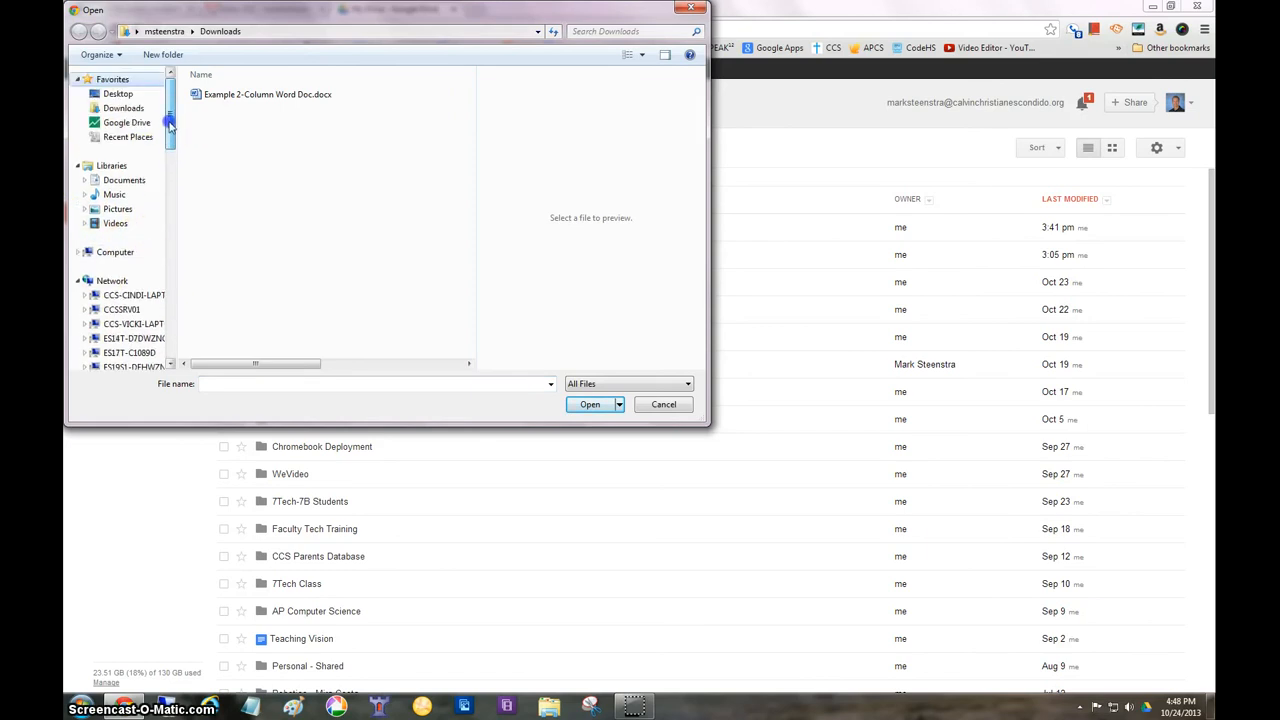
left_click(79, 252)
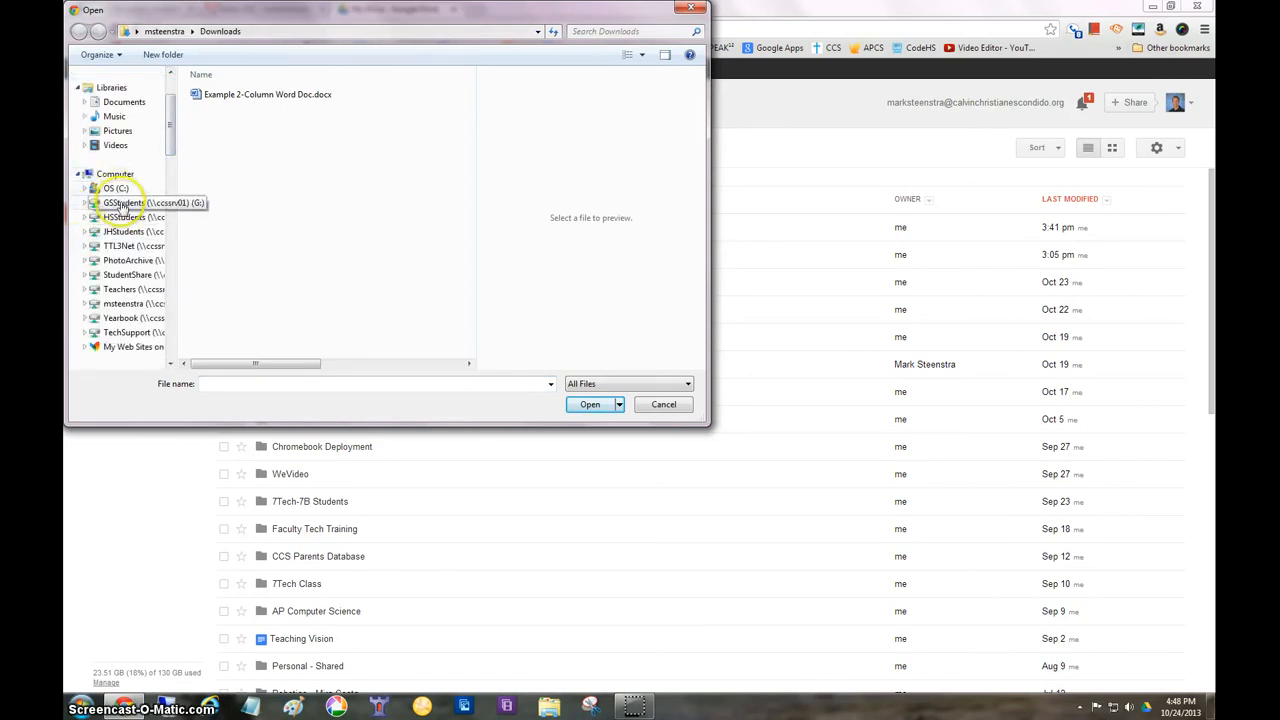
left_click(129, 305)
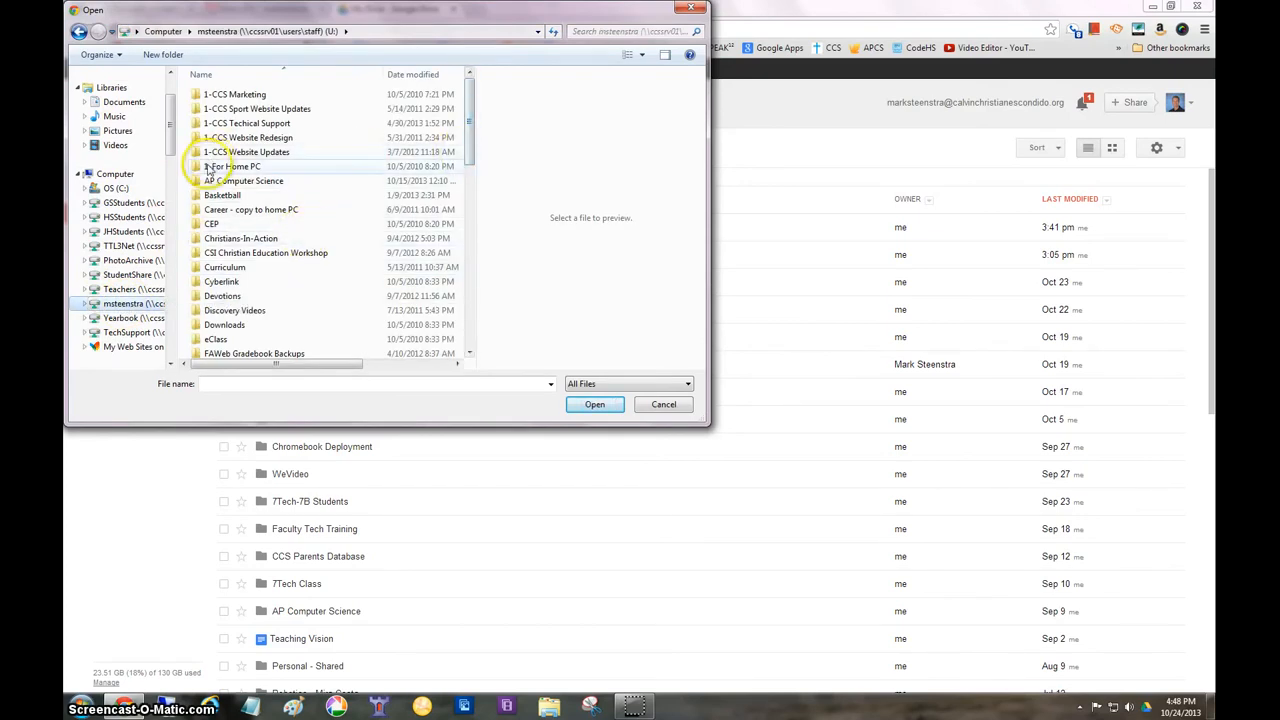
scroll(168, 138, "up", 2)
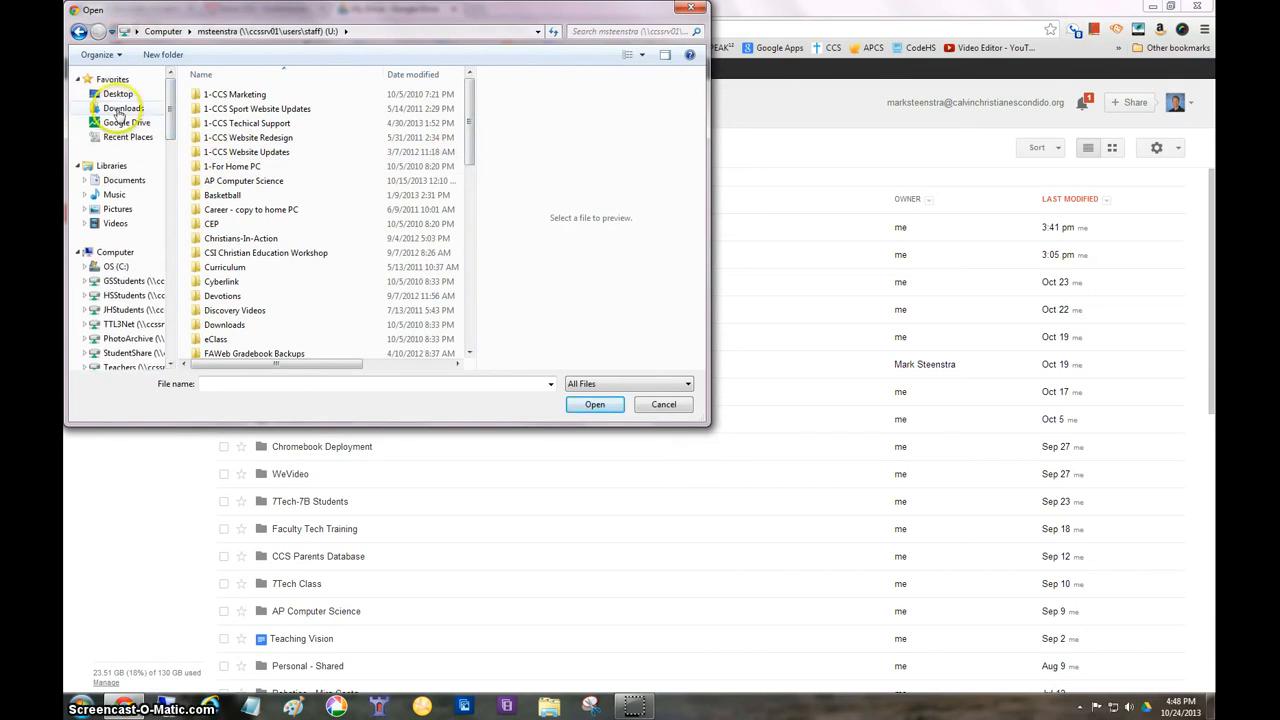
Upload Example 2-Column Word Doc.docx from the Downloads folder with conversion to Google Docs format
left_click(117, 109)
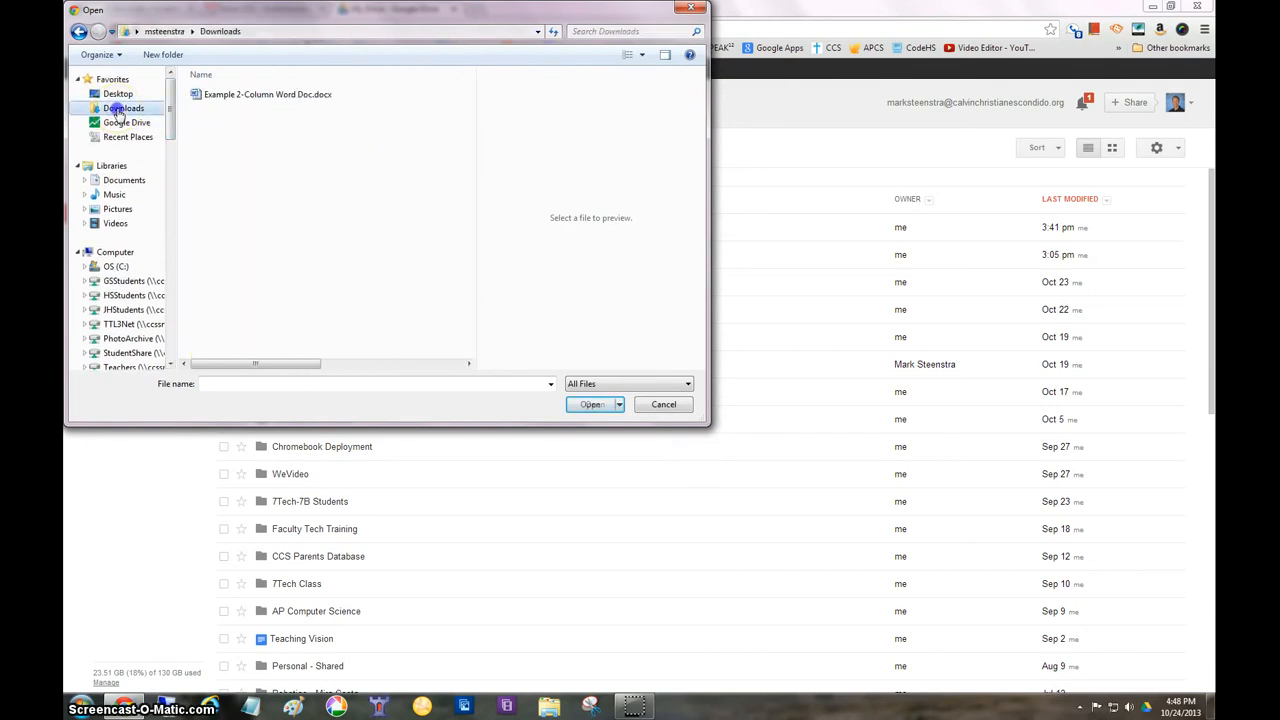
left_click(234, 98)
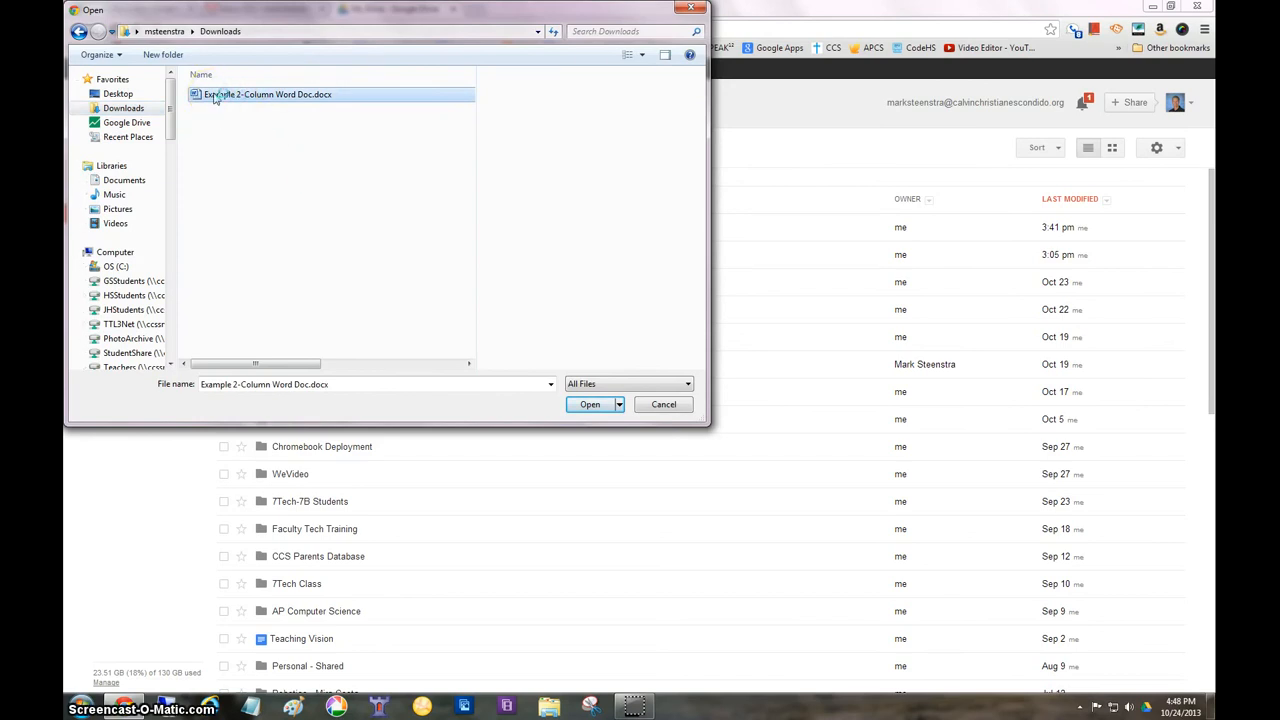
left_click(590, 405)
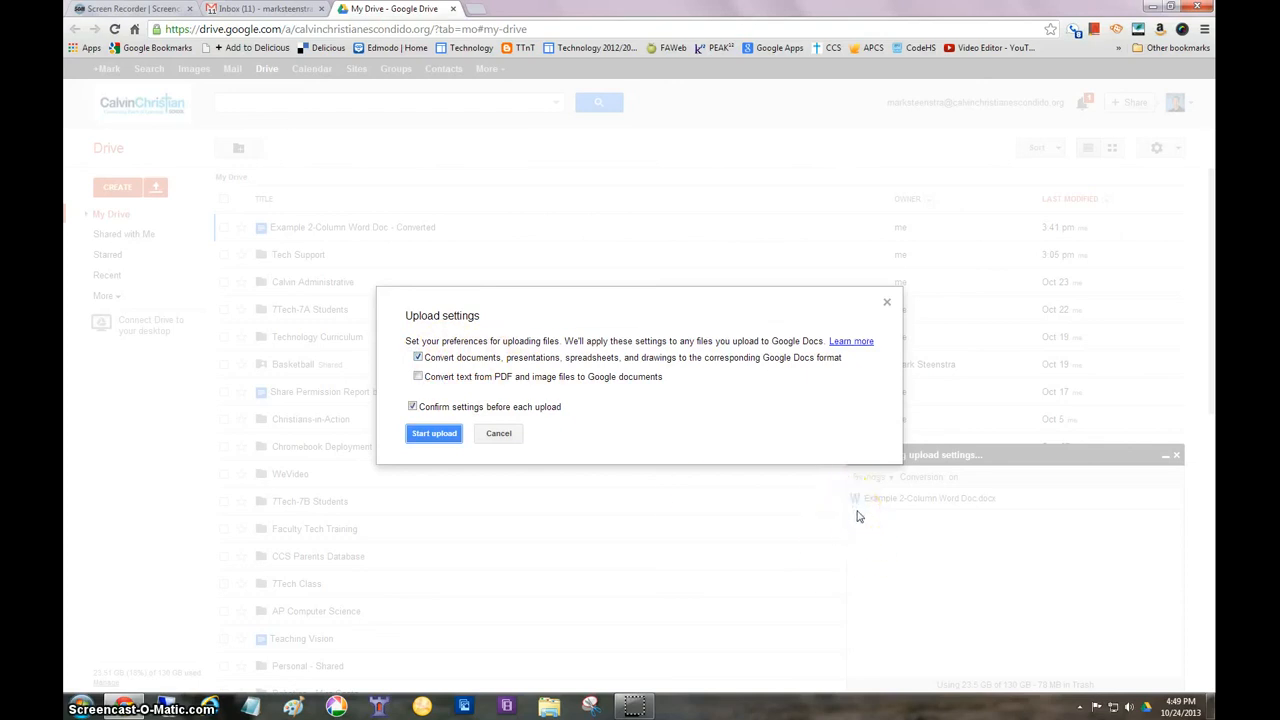
left_click(419, 359)
left_click(432, 434)
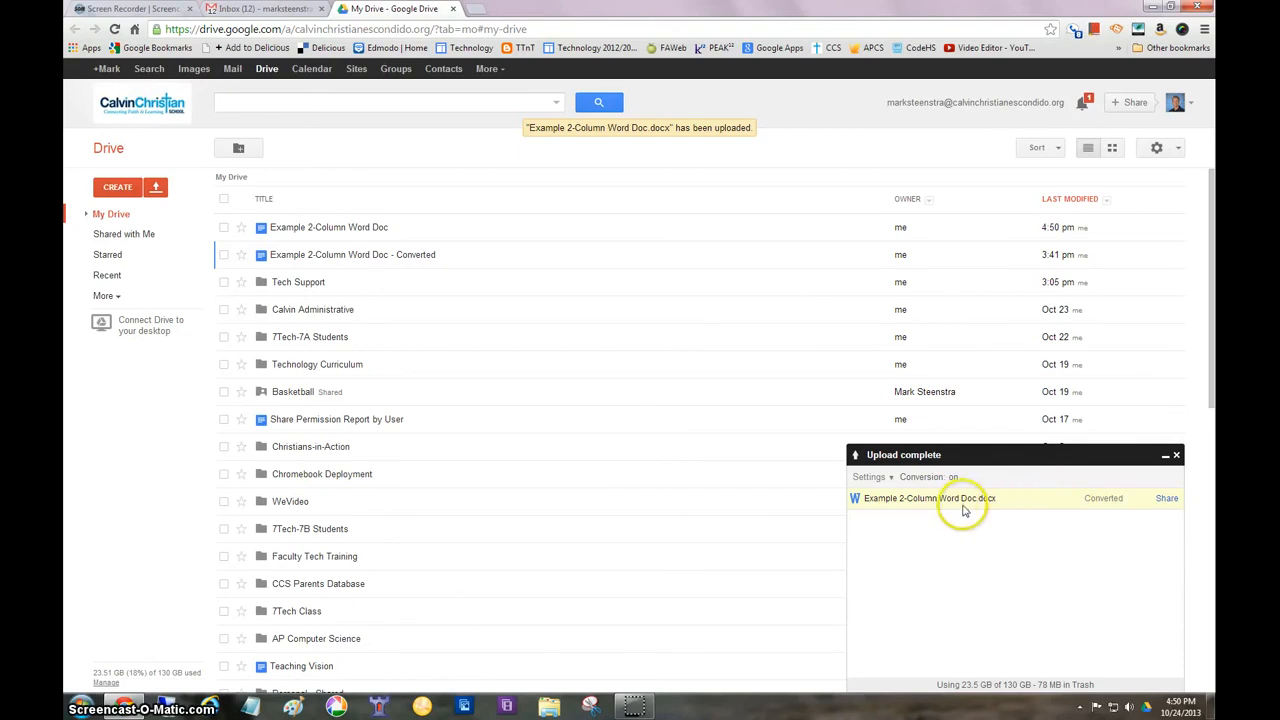
Open the original Example 2-Column Word Doc.docx from Downloads in Word, examine its column layout, and close Word and the folder window
left_click(549, 710)
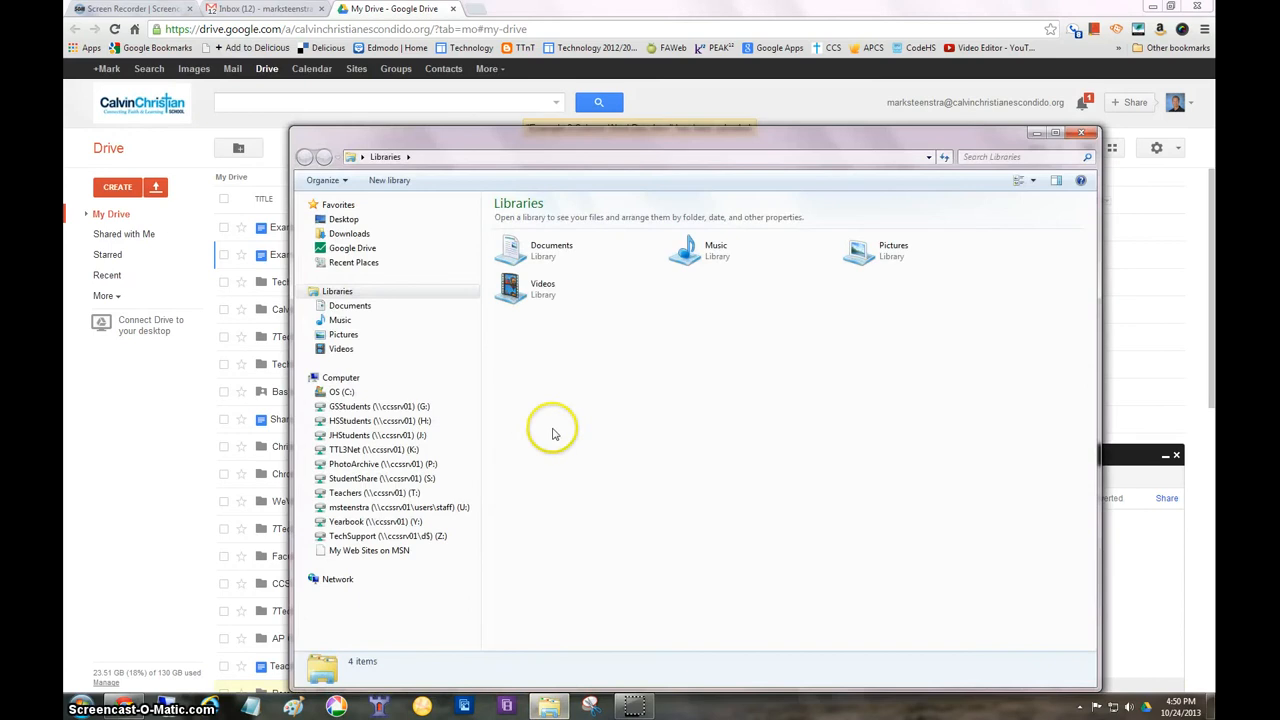
left_click(352, 234)
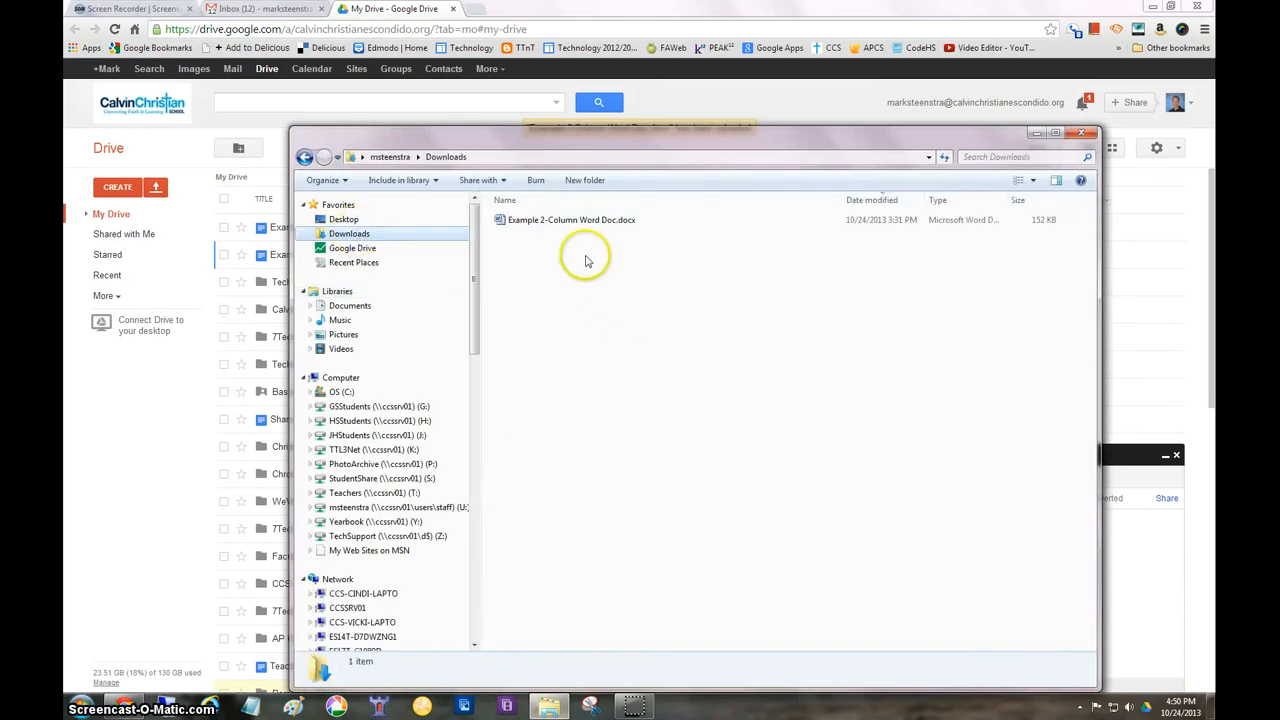
double_click(545, 224)
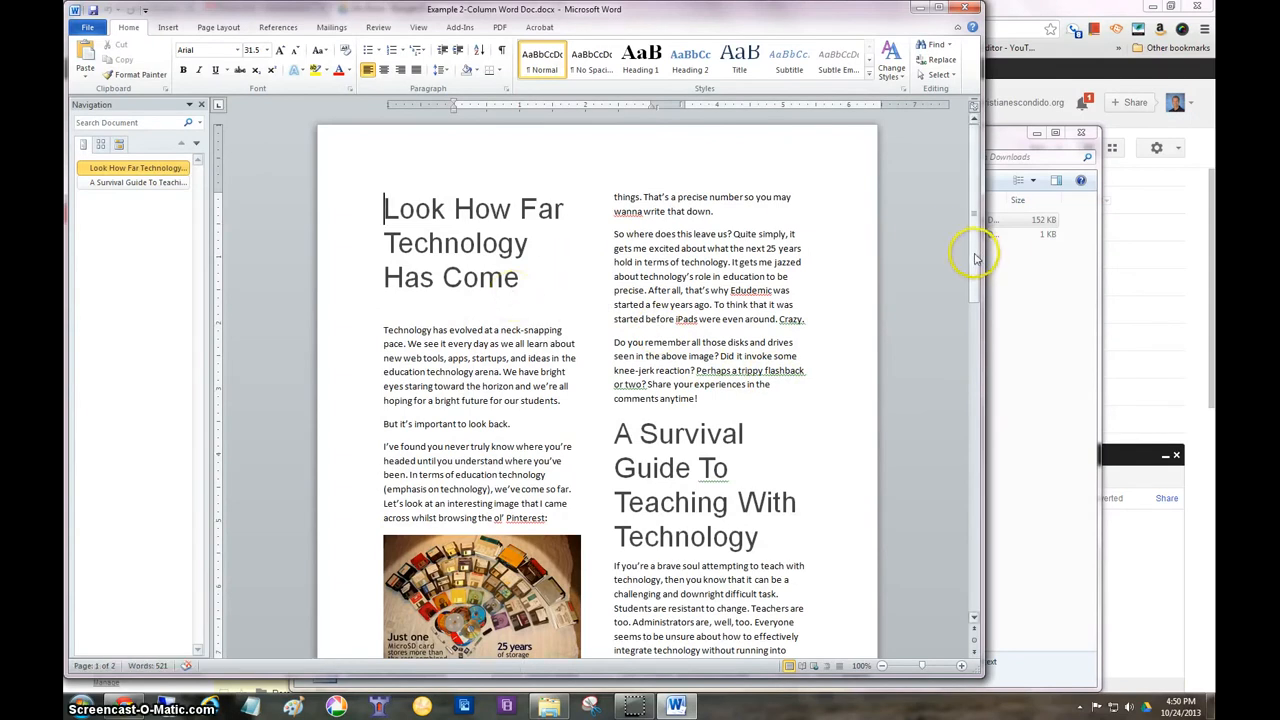
mouse_move(975, 251)
left_mouse_down()
mouse_move(988, 500)
mouse_move(975, 238)
left_mouse_up()
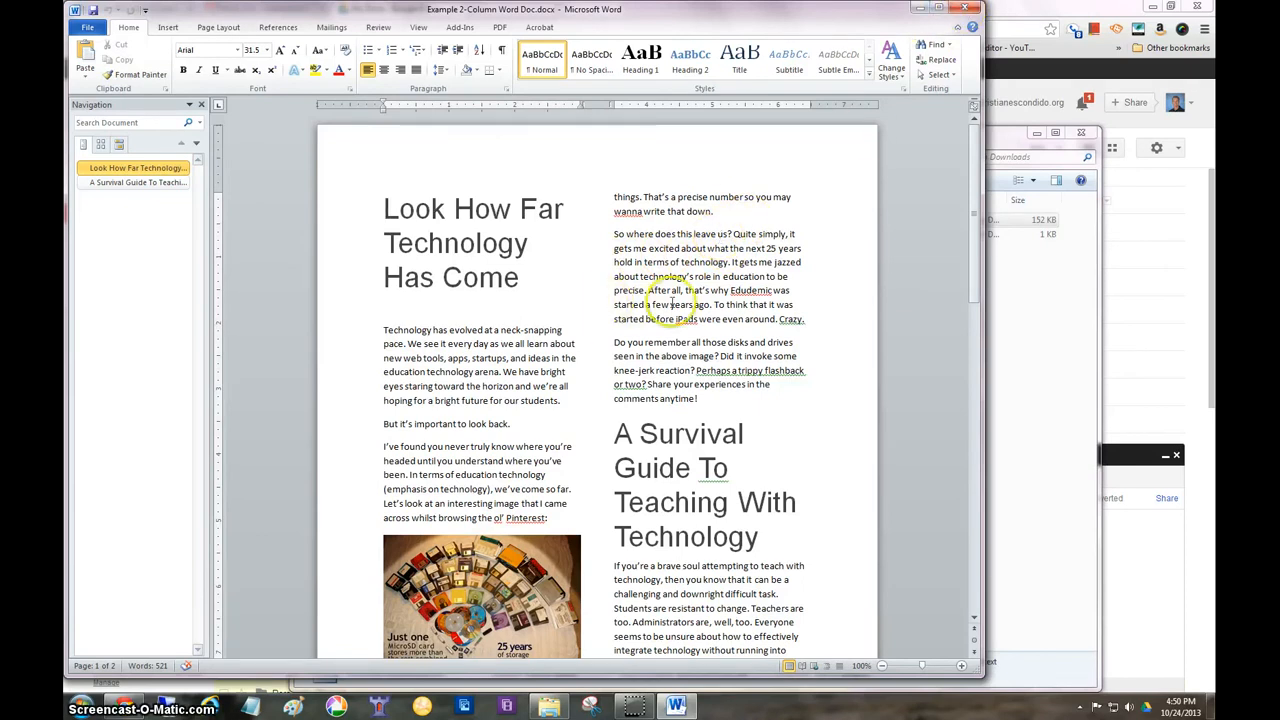
scroll(672, 300, "down", 2)
scroll(672, 300, "up", 1)
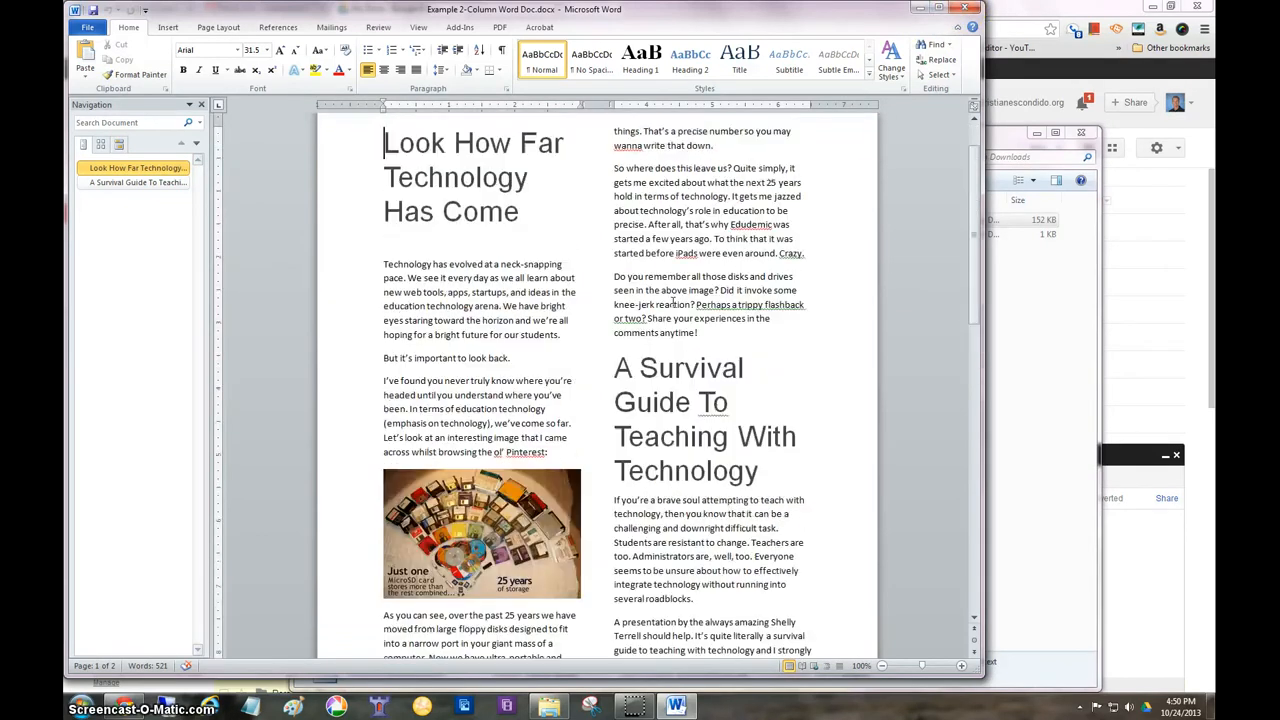
left_click(962, 8)
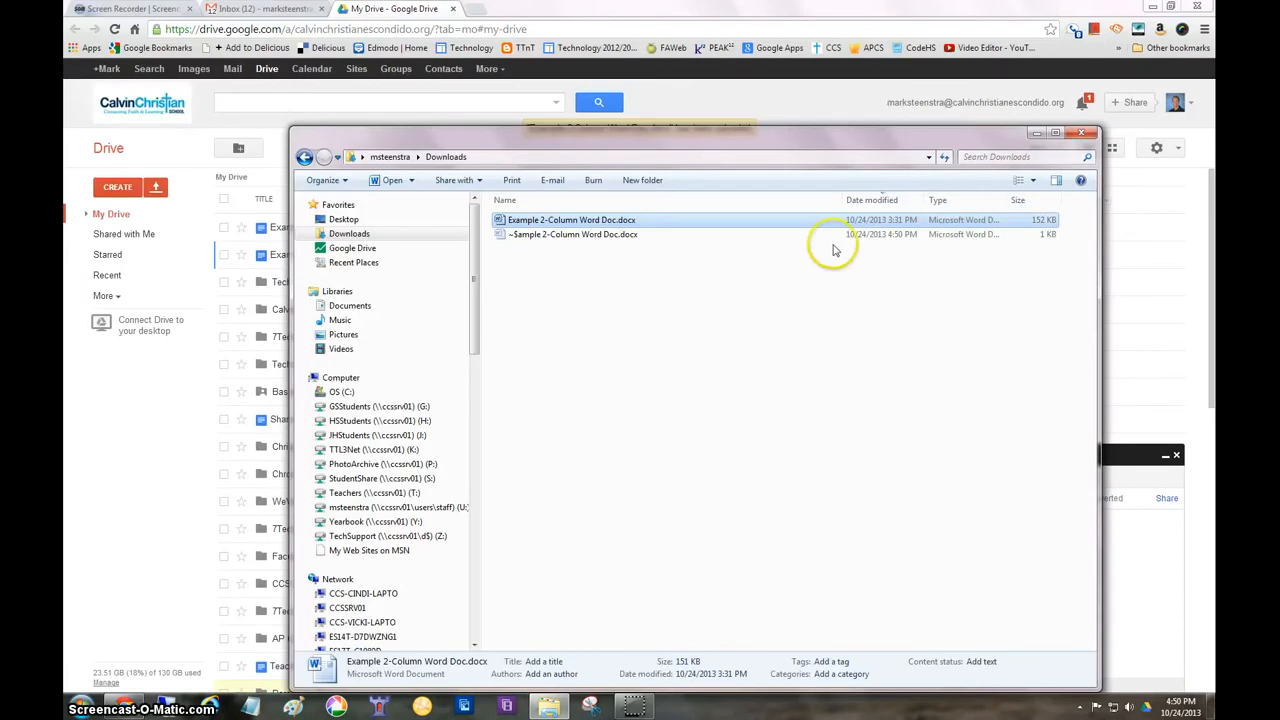
left_click(1081, 132)
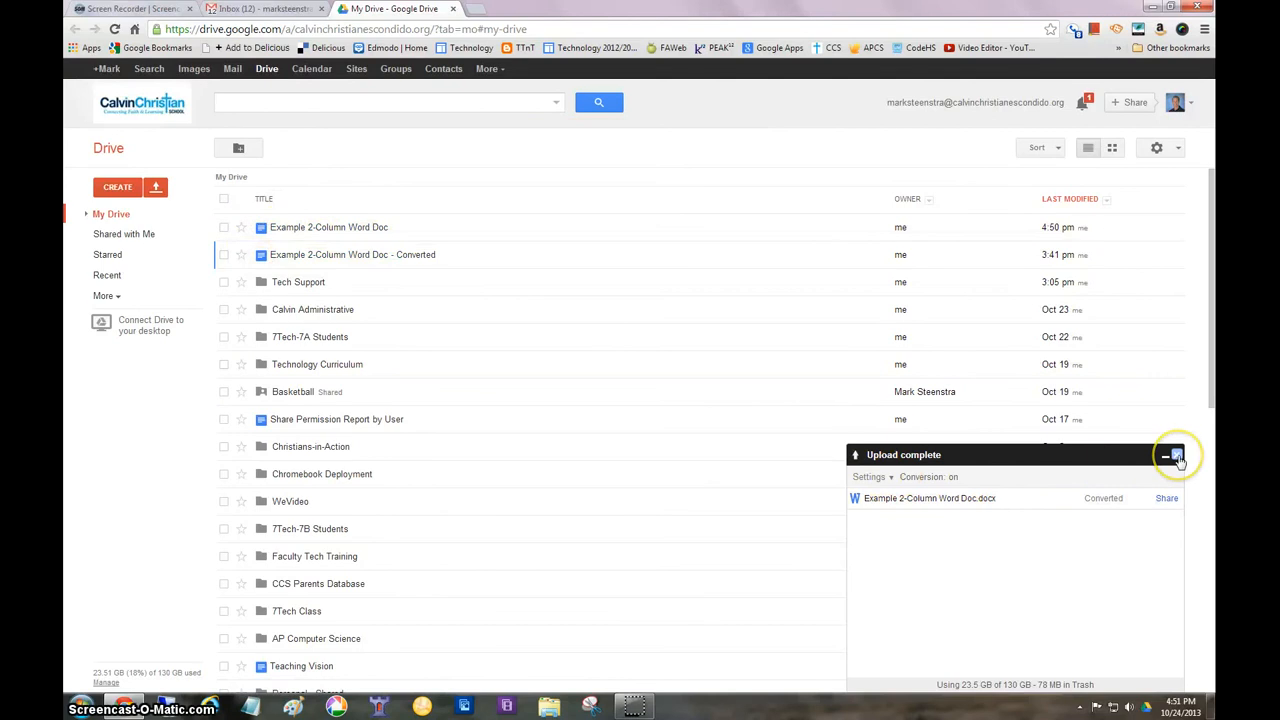
Dismiss the upload status window and open the newly uploaded Example 2-Column Word Doc in Google Docs
left_click(1176, 455)
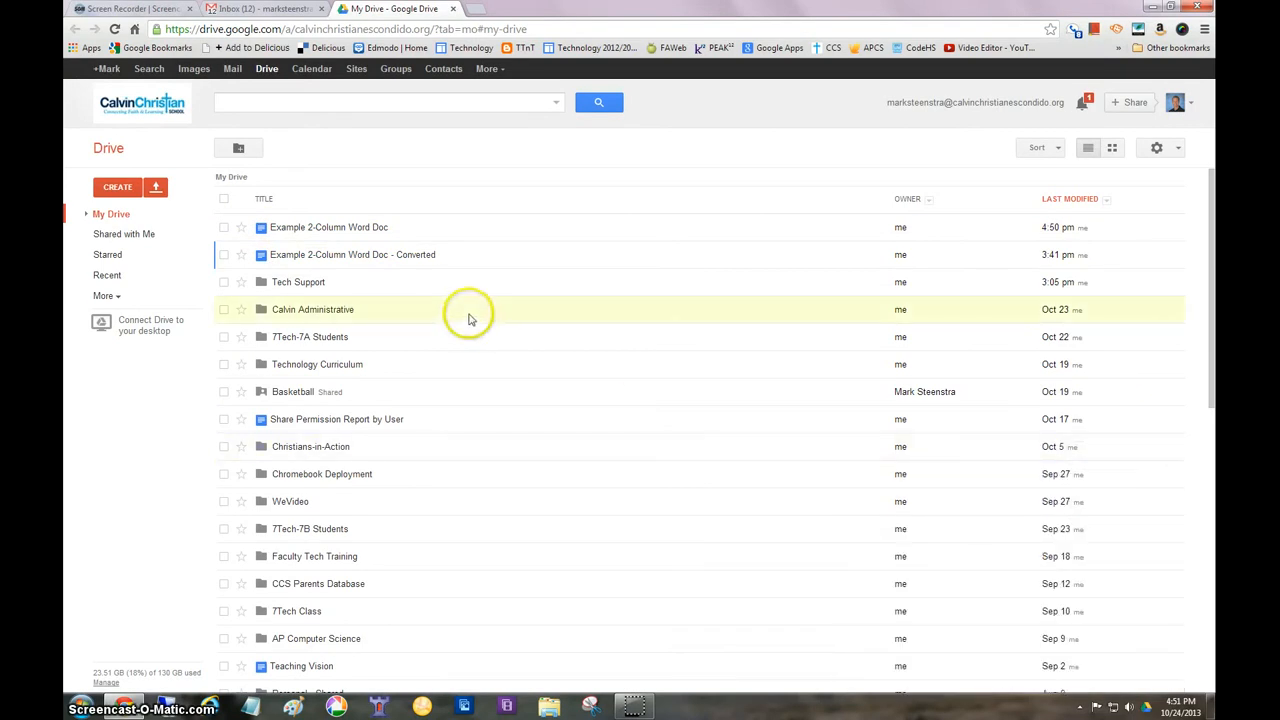
left_click(316, 230)
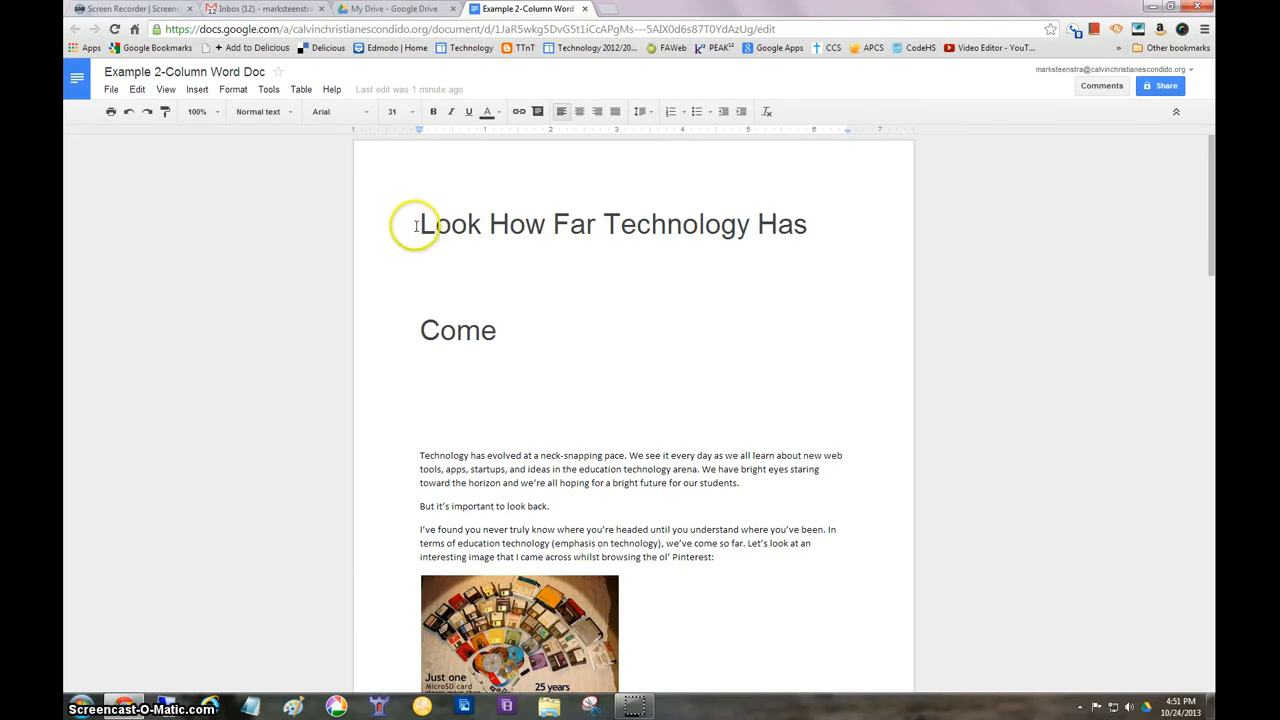
Set the line spacing of the heading "Look How Far Technology Has Come" to Single
left_click_drag(424, 229, 534, 372)
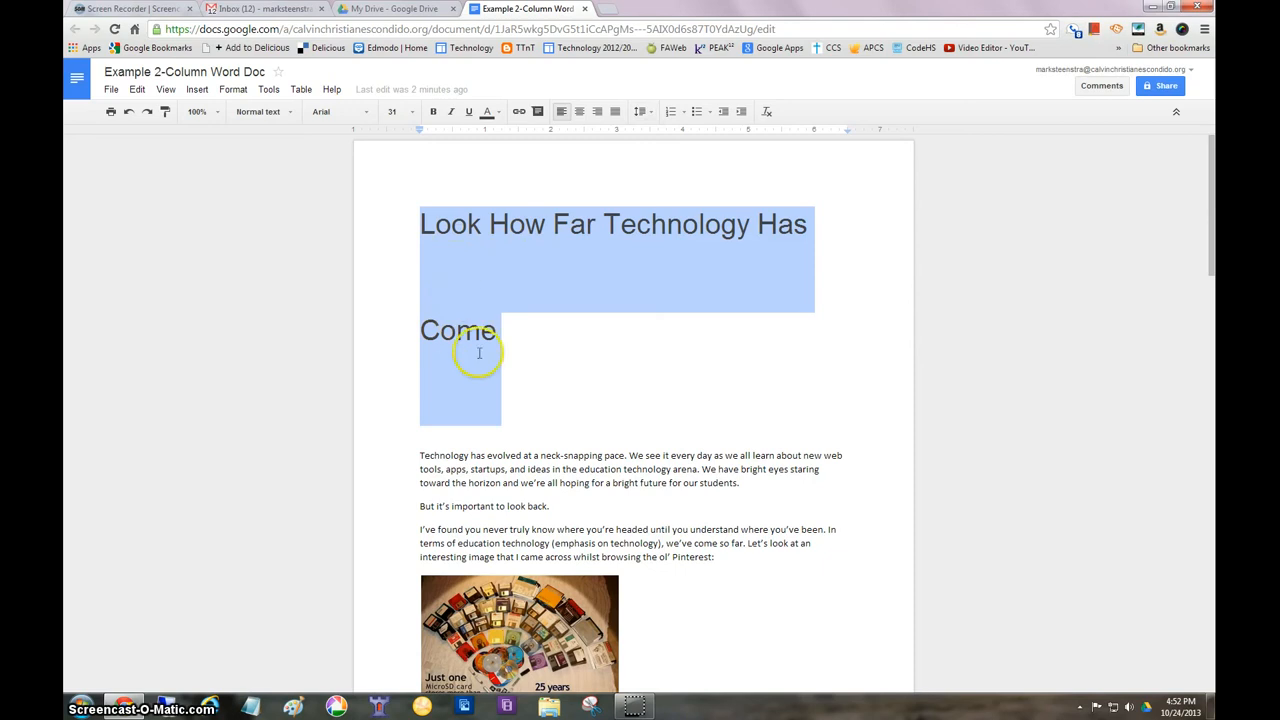
left_click(641, 111)
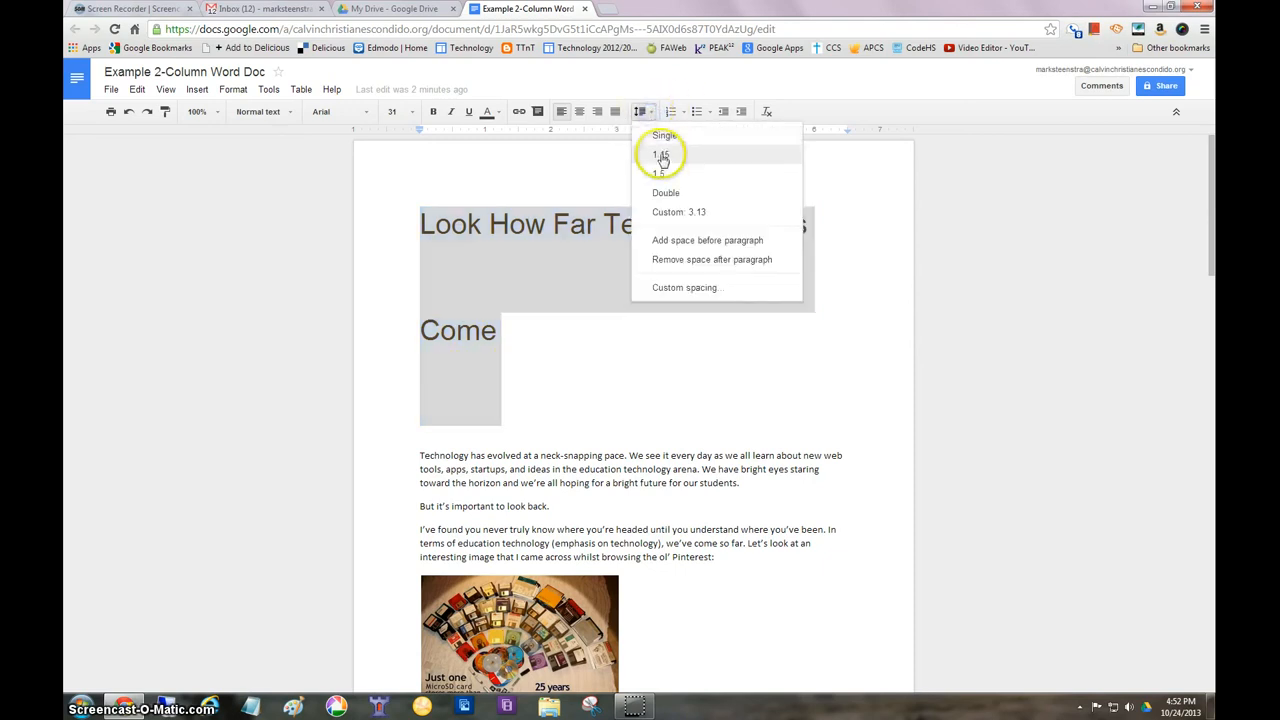
left_click(665, 134)
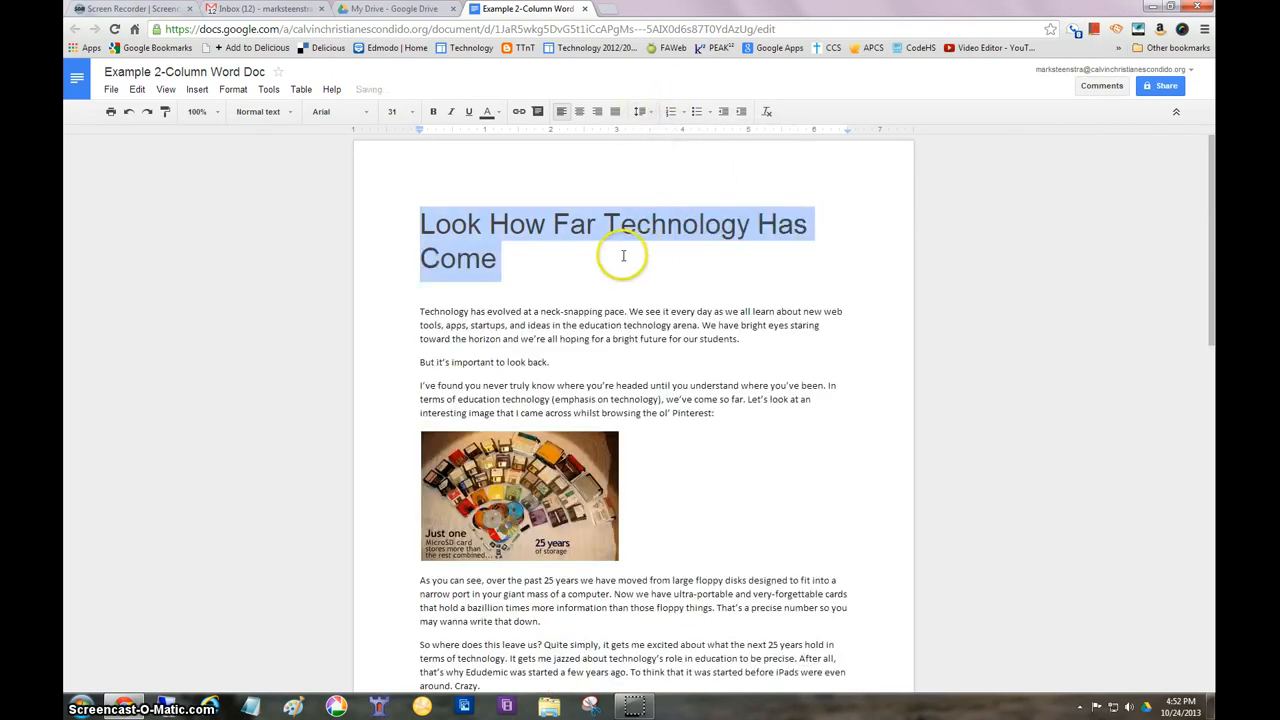
Set the line spacing of the heading "A Survival Guide To Teaching With Technology" to Single
scroll(640, 273, "down", 5)
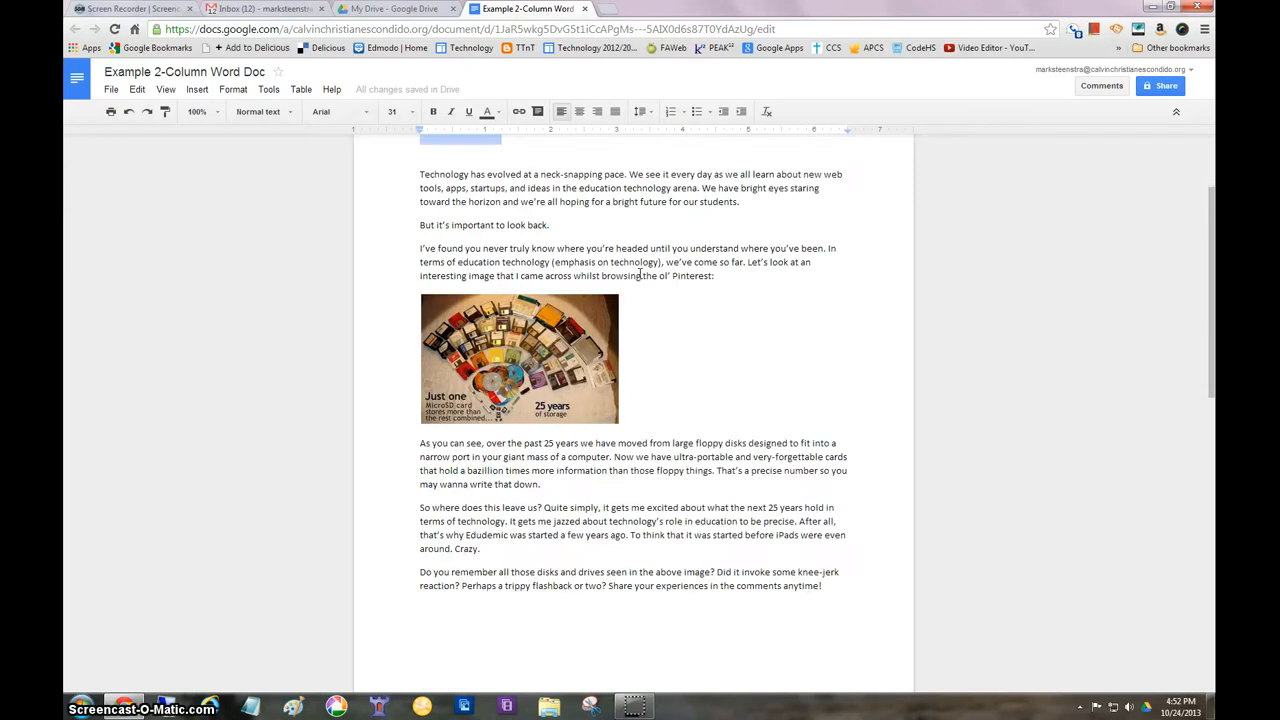
scroll(640, 273, "down", 1)
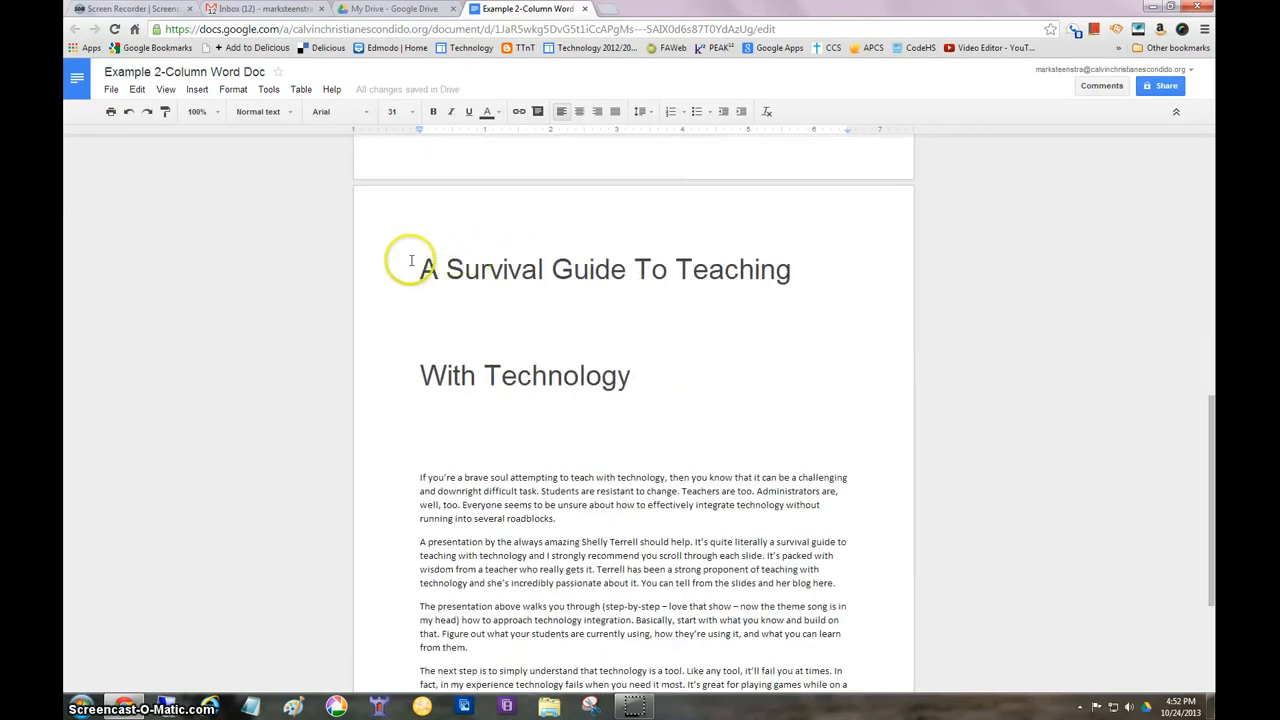
left_click_drag(410, 268, 700, 416)
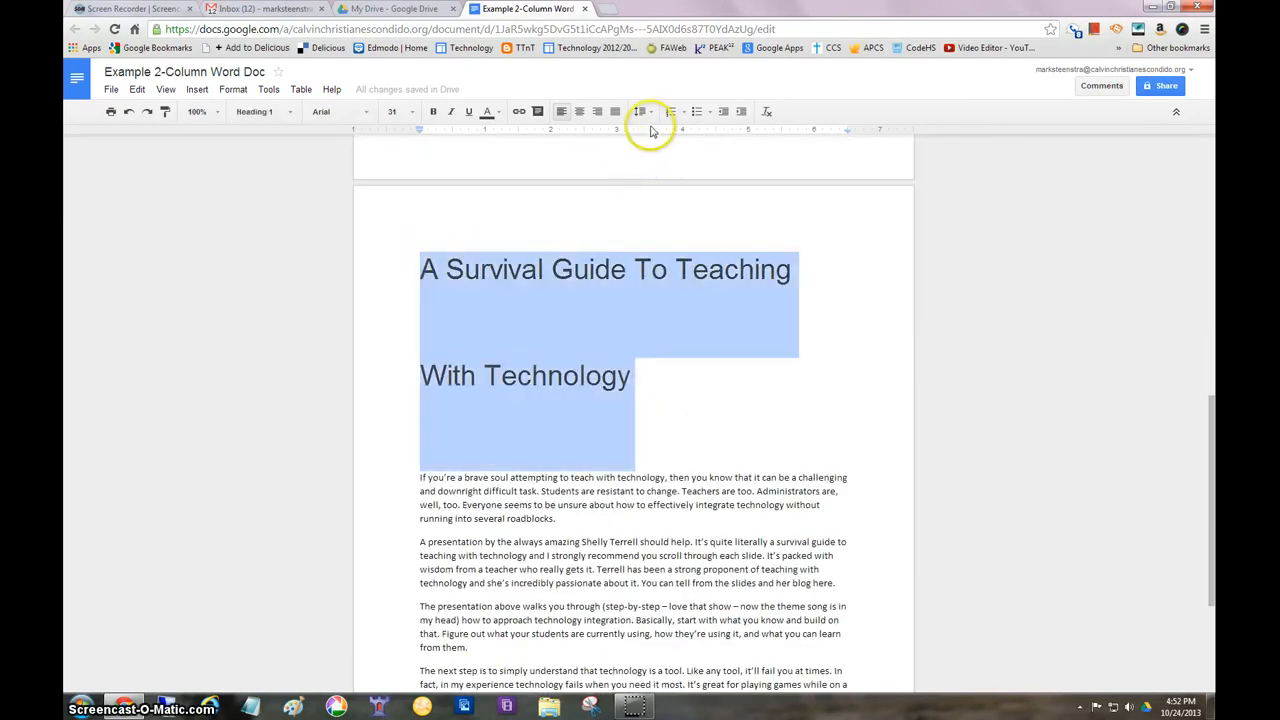
left_click(650, 115)
left_click(656, 135)
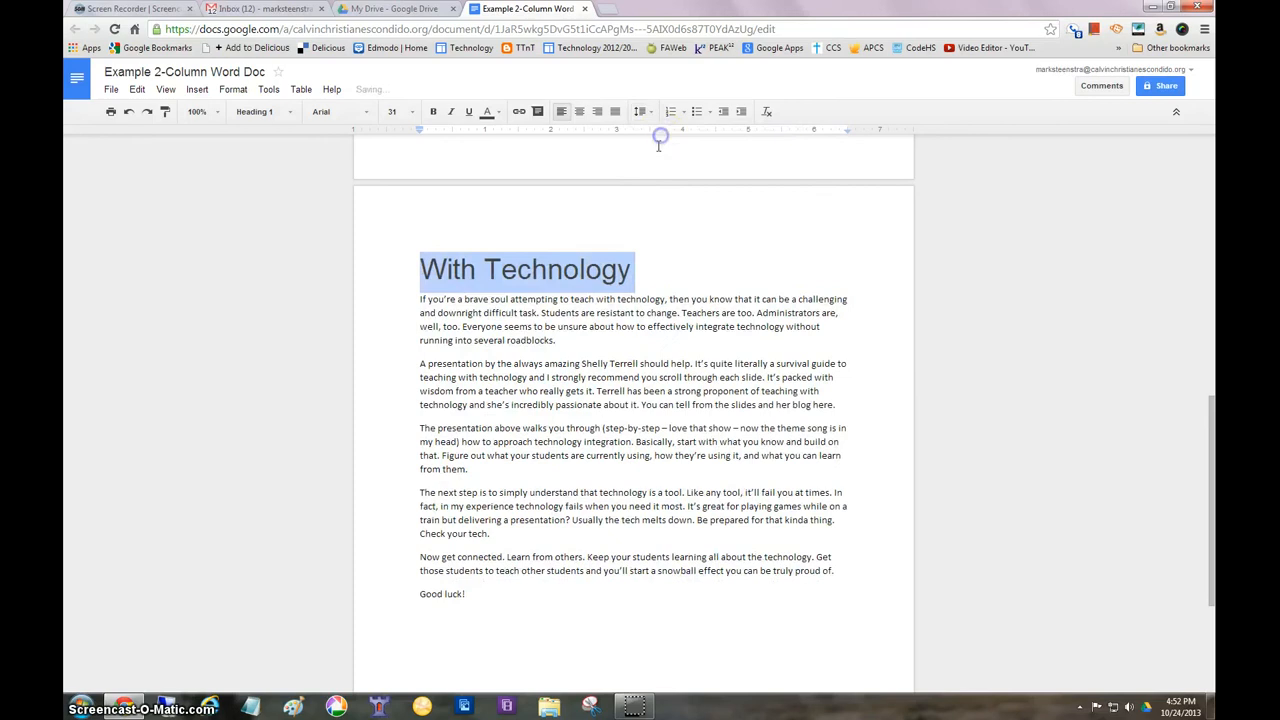
scroll(600, 345, "down", 2)
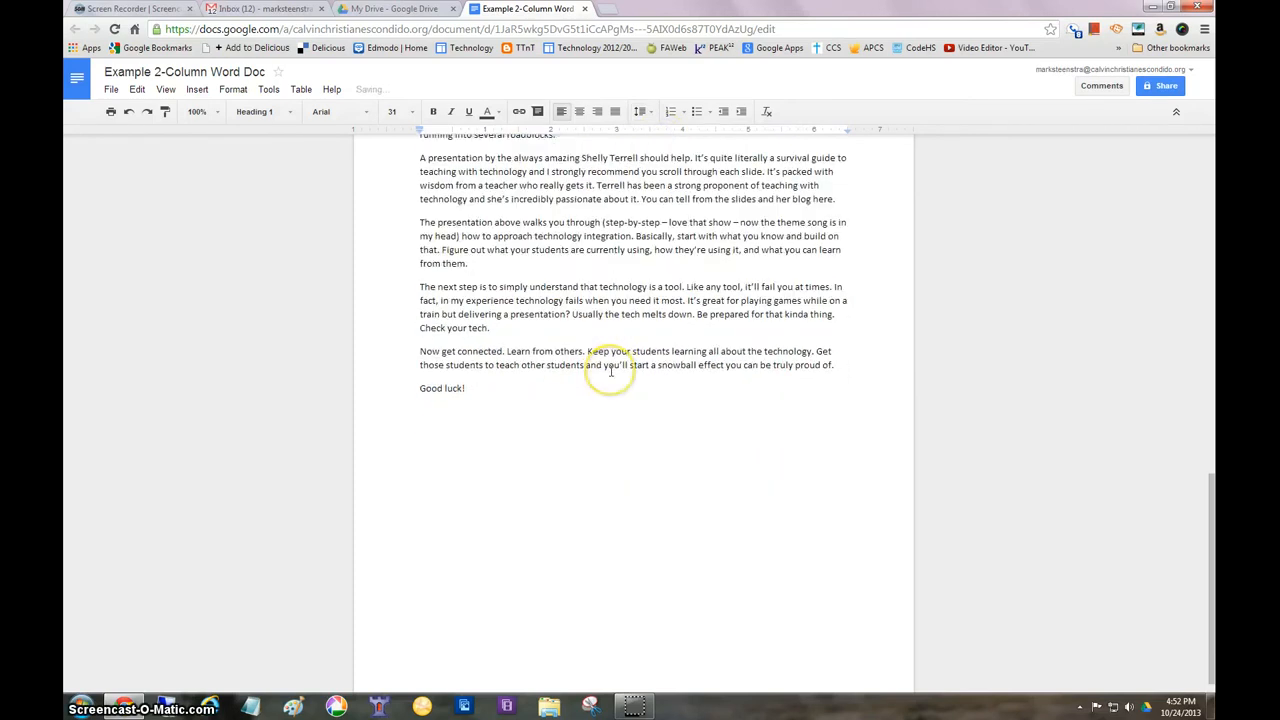
Add an empty line above the first heading and insert a 2 x 1 table there
scroll(605, 360, "up", 8)
scroll(610, 370, "up", 1)
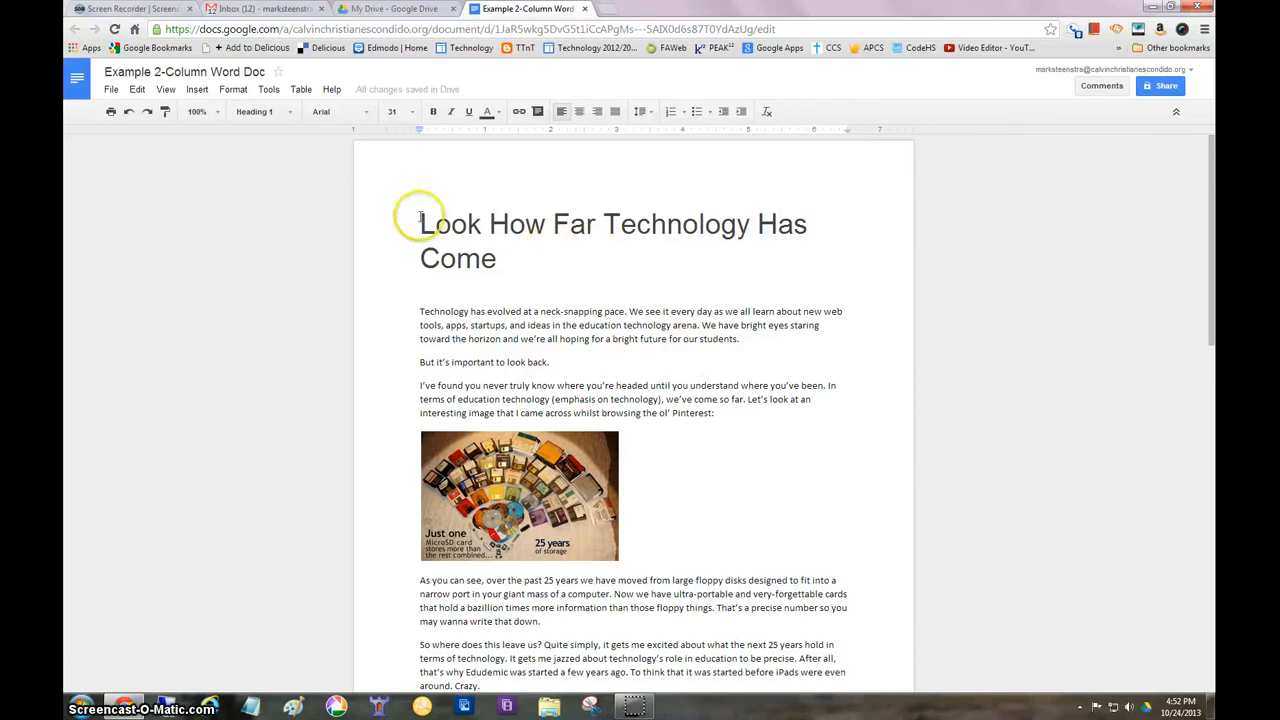
left_click(647, 275)
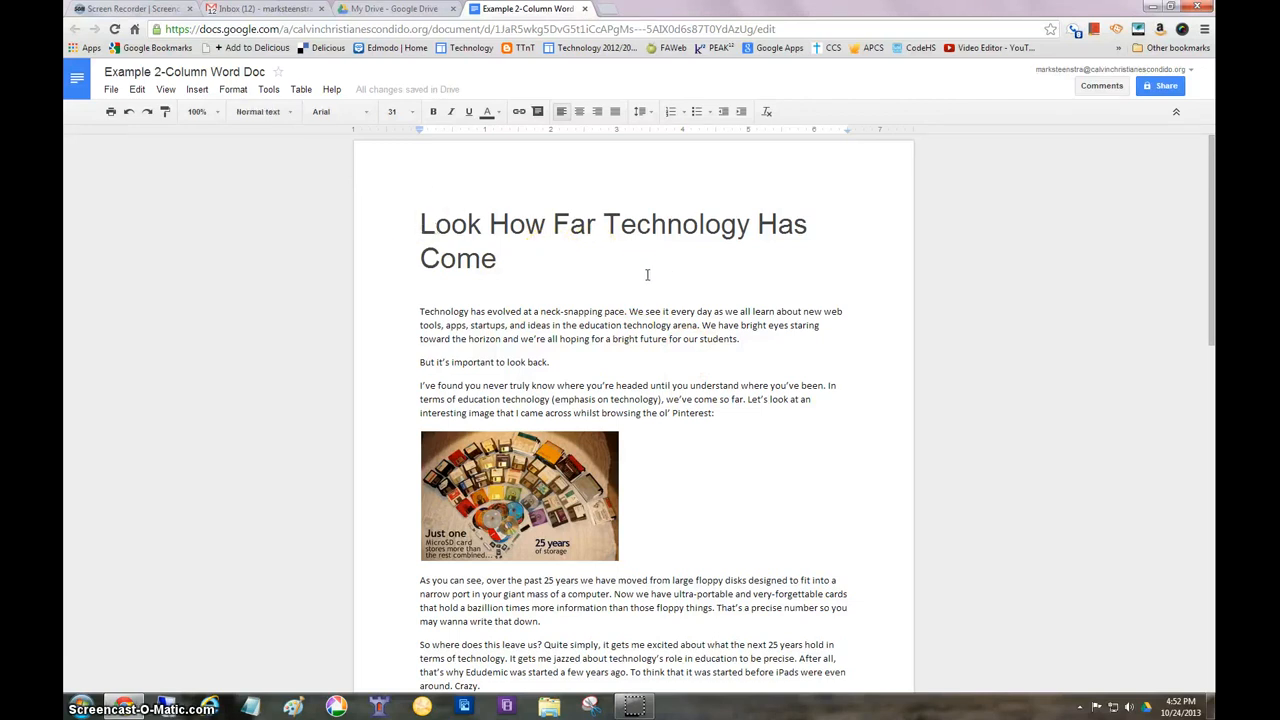
key("Return")
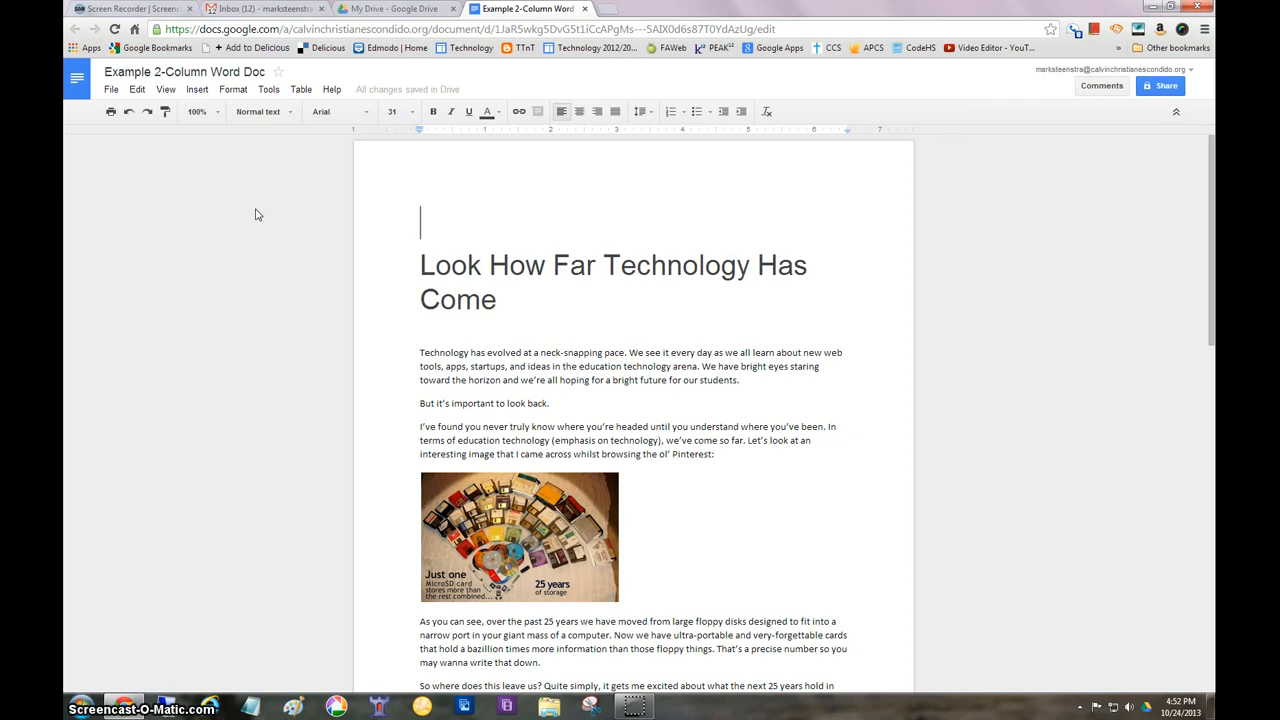
left_click(302, 92)
mouse_move(330, 112)
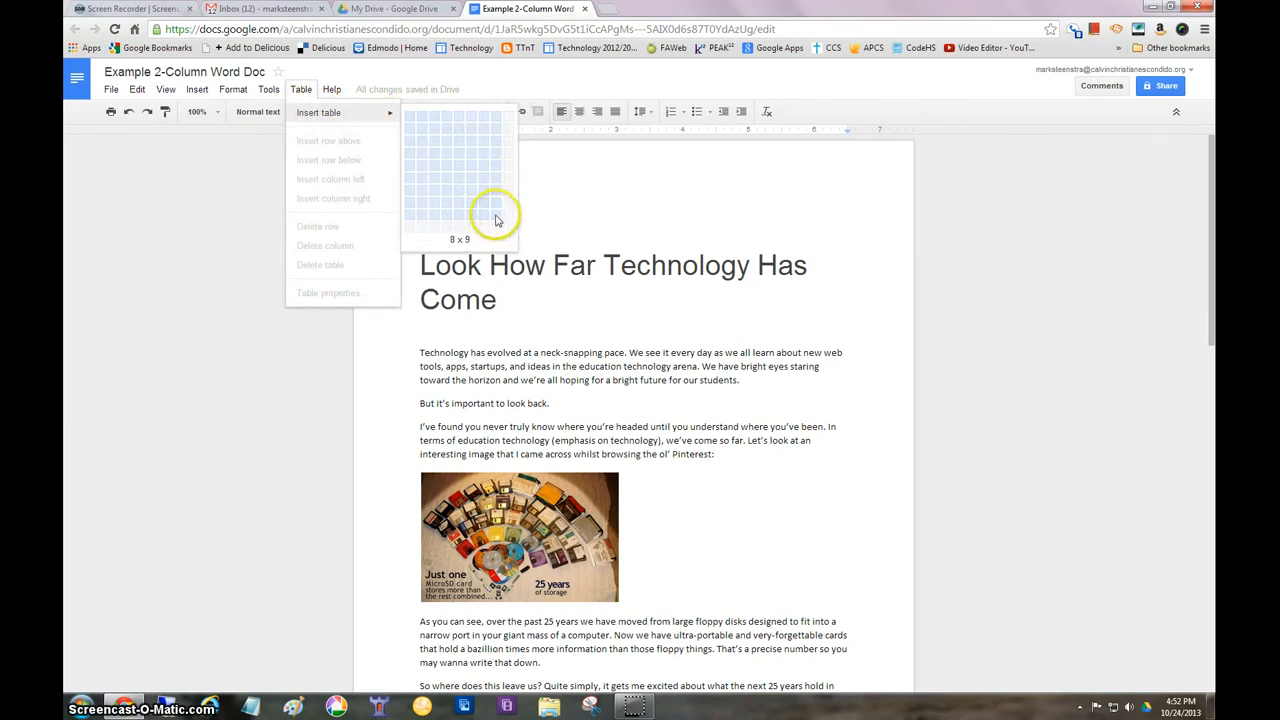
left_click(426, 121)
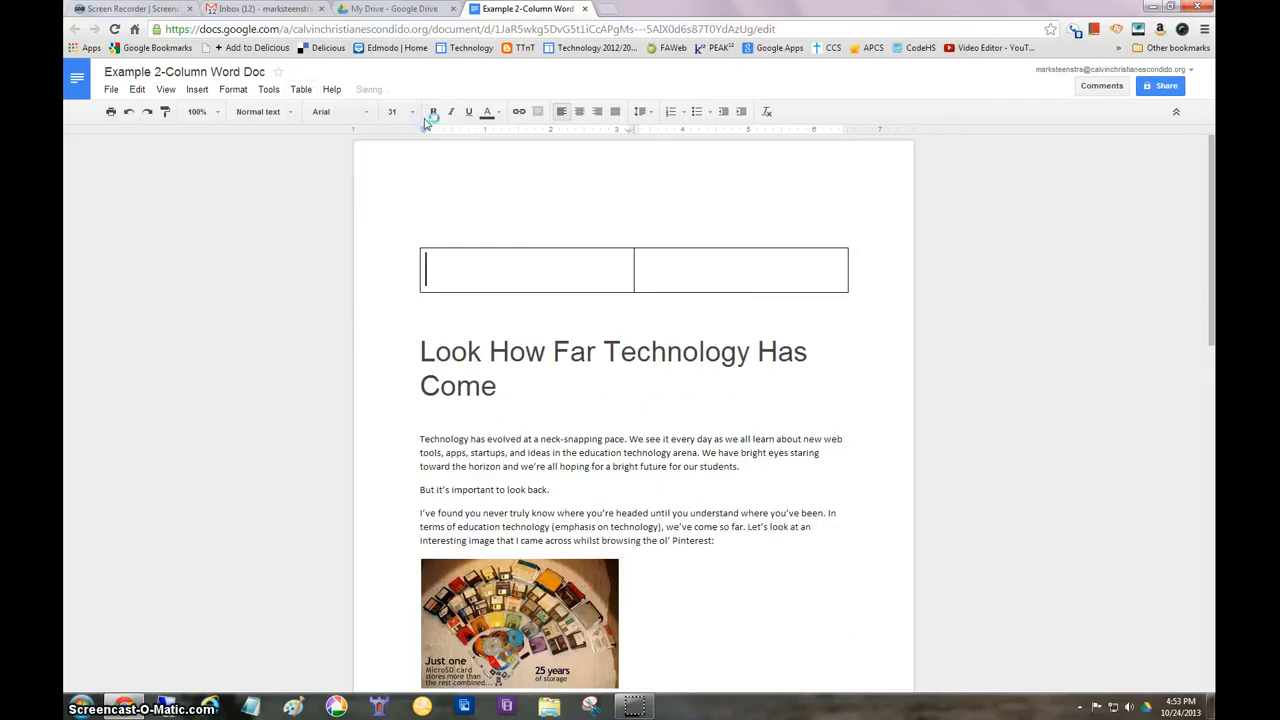
Move the content from the "Look How Far Technology Has Come" heading through "may wanna write that down." into the table's left cell
left_click(421, 357)
scroll(608, 386, "down", 3)
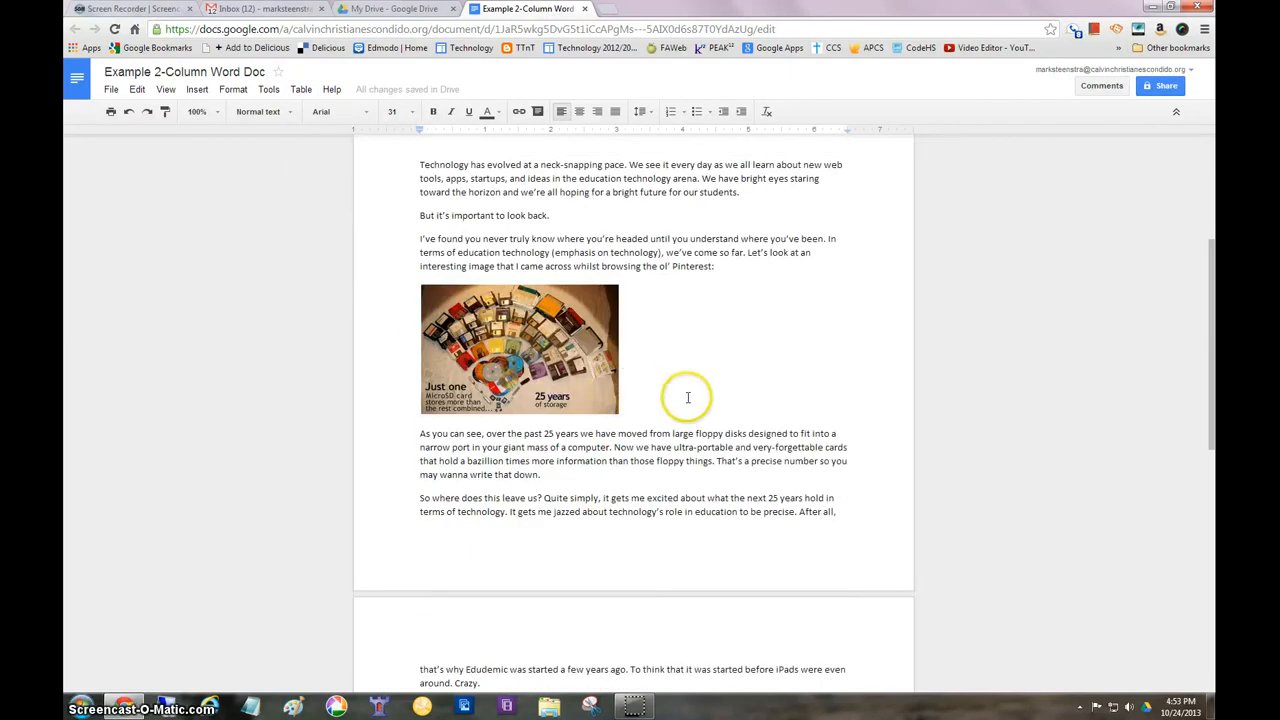
scroll(688, 397, "down", 2)
scroll(688, 397, "up", 1)
scroll(688, 397, "up", 3)
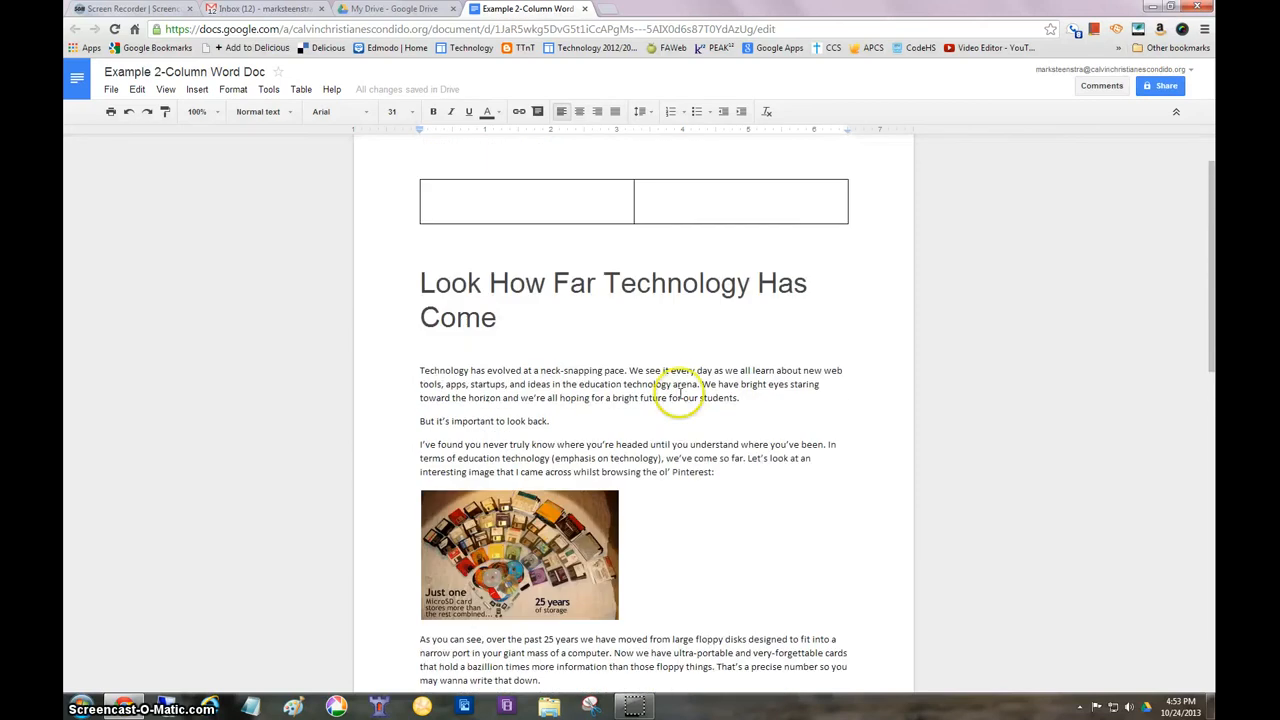
scroll(688, 397, "down", 3)
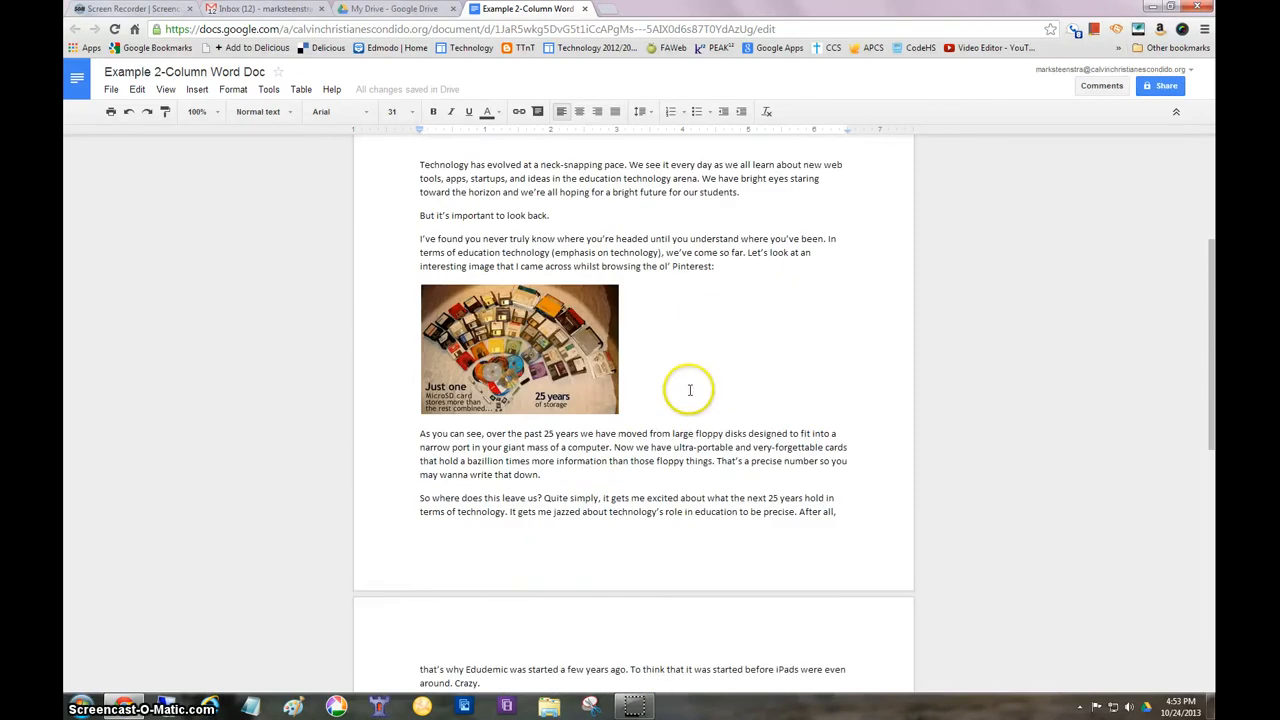
left_click(578, 474, "shift")
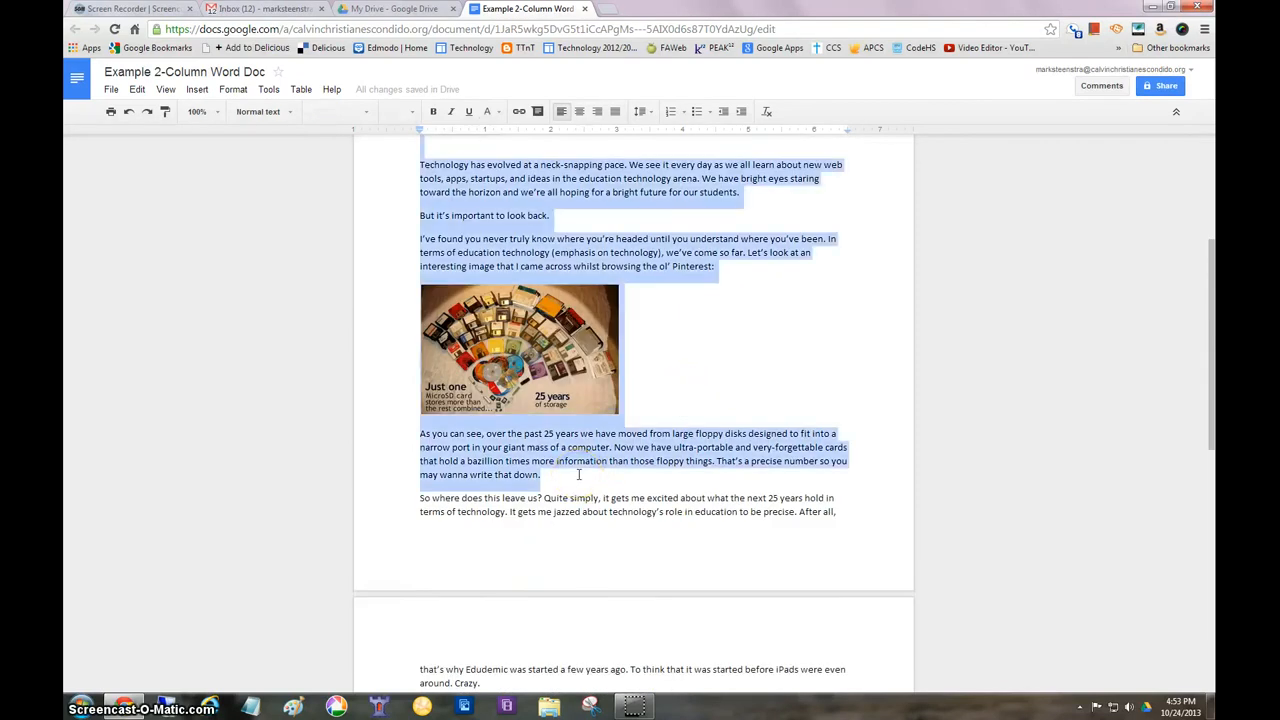
key("BackSpace")
scroll(557, 443, "up", 2)
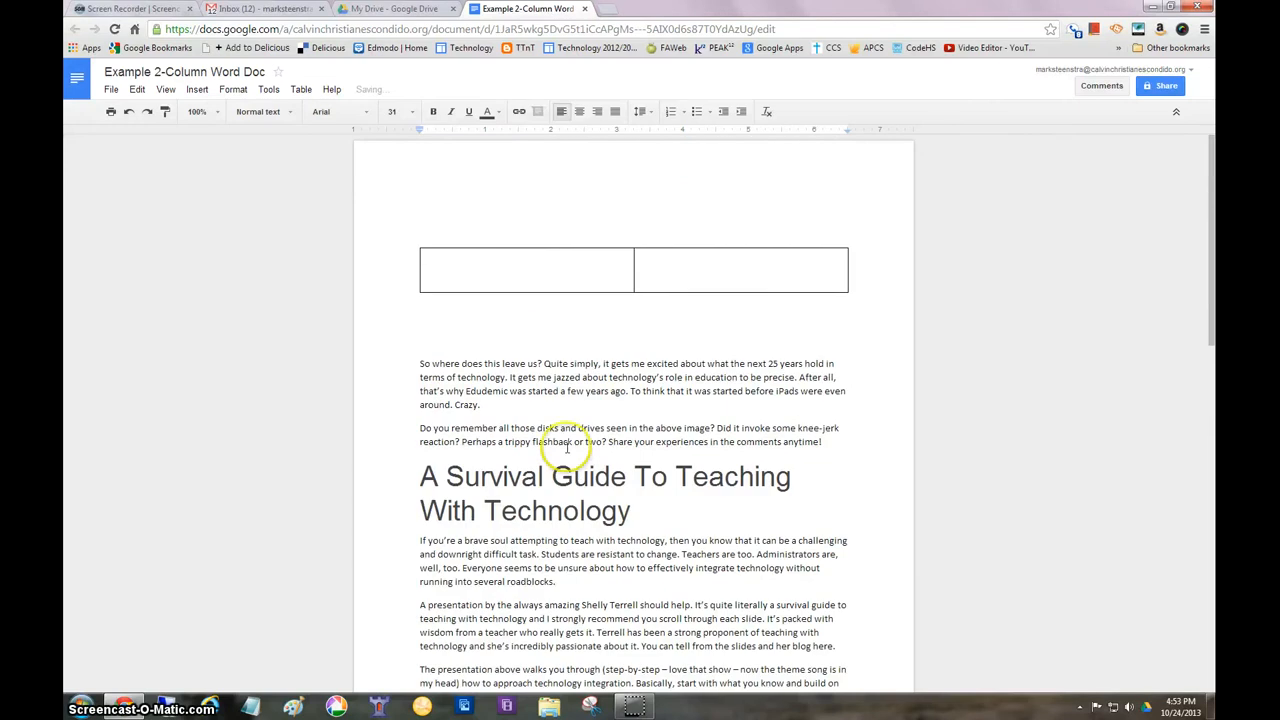
left_click(458, 265)
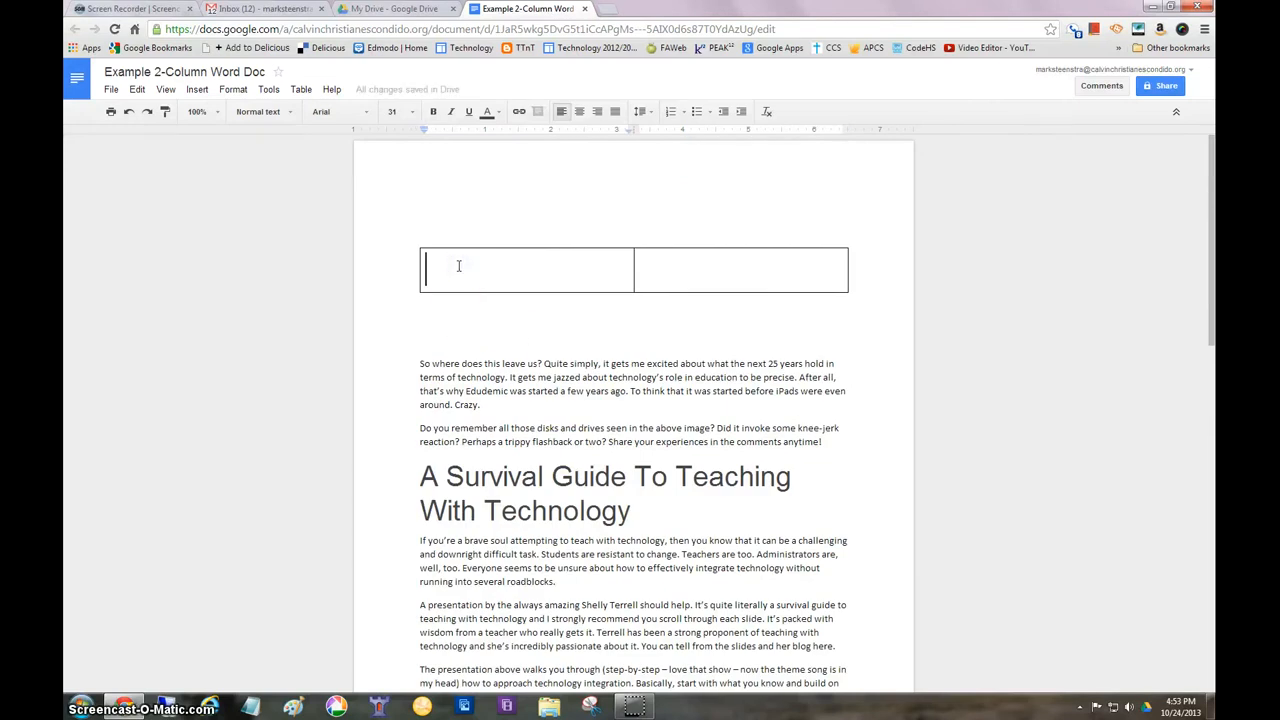
key("ctrl+v")
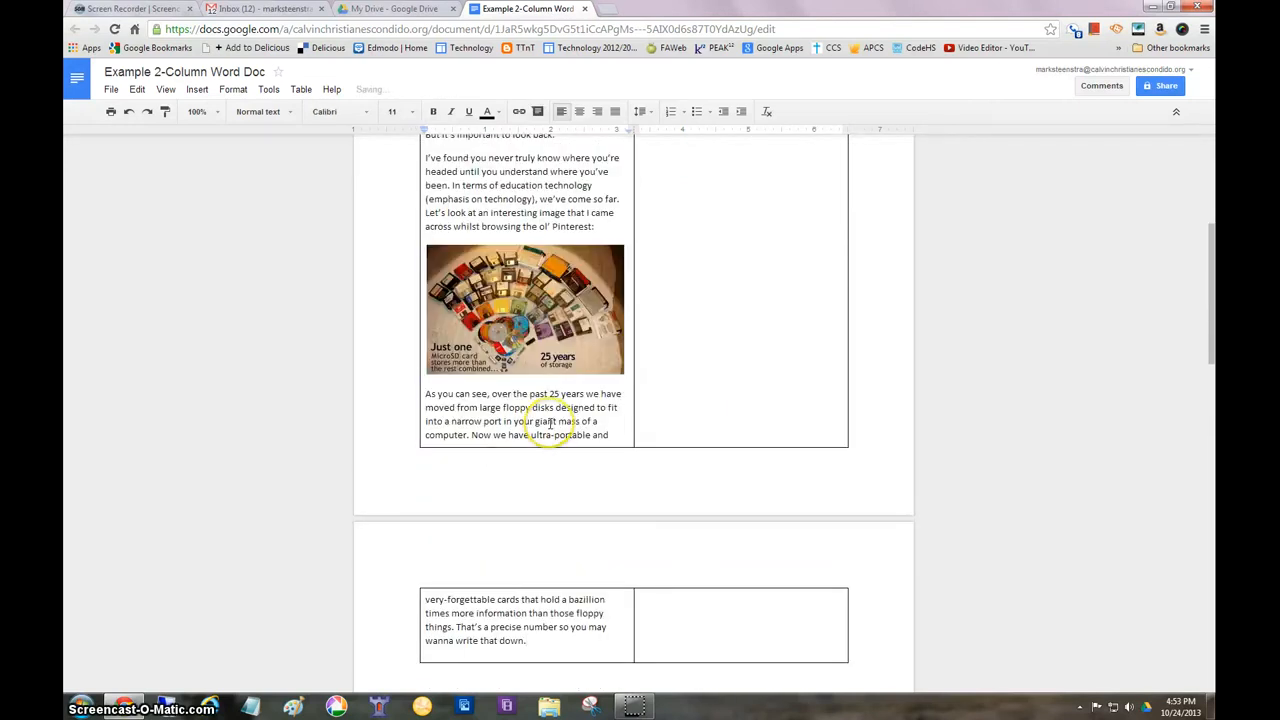
Move the overflow text from "very-forgettable cards" through "wanna write that down." to the start of the table's right cell
scroll(549, 423, "down", 2)
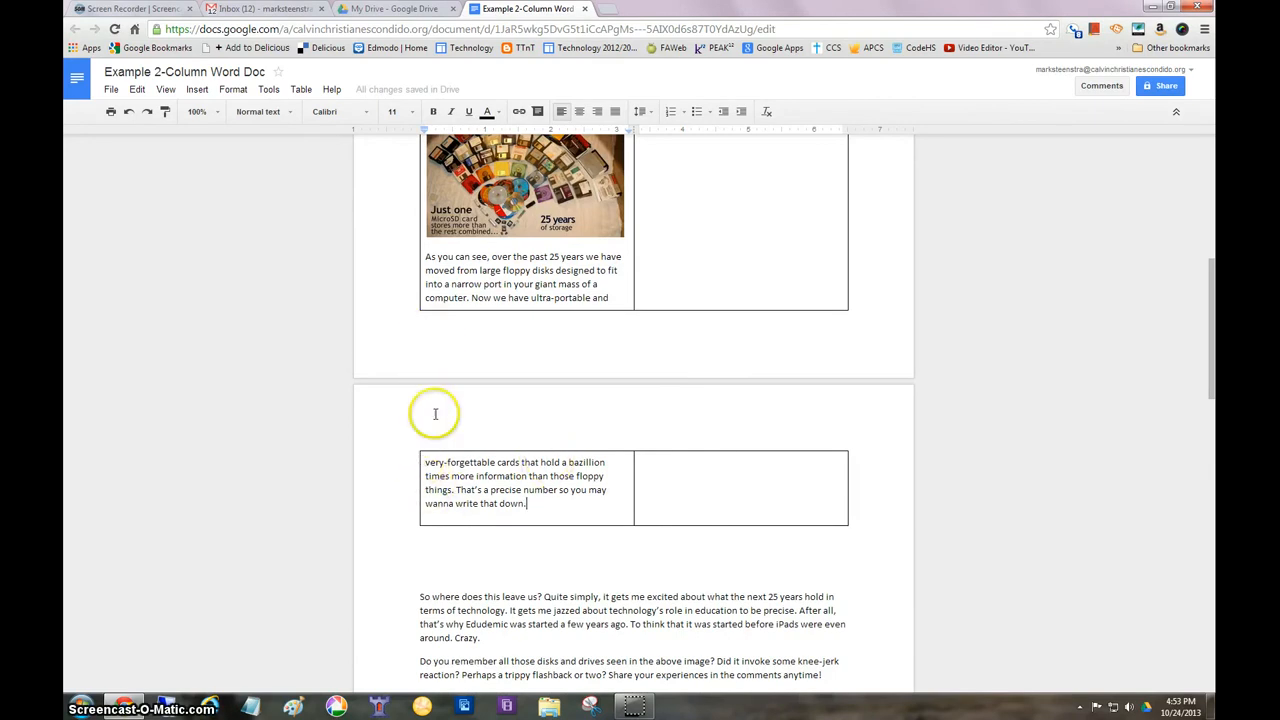
left_click_drag(423, 462, 553, 507)
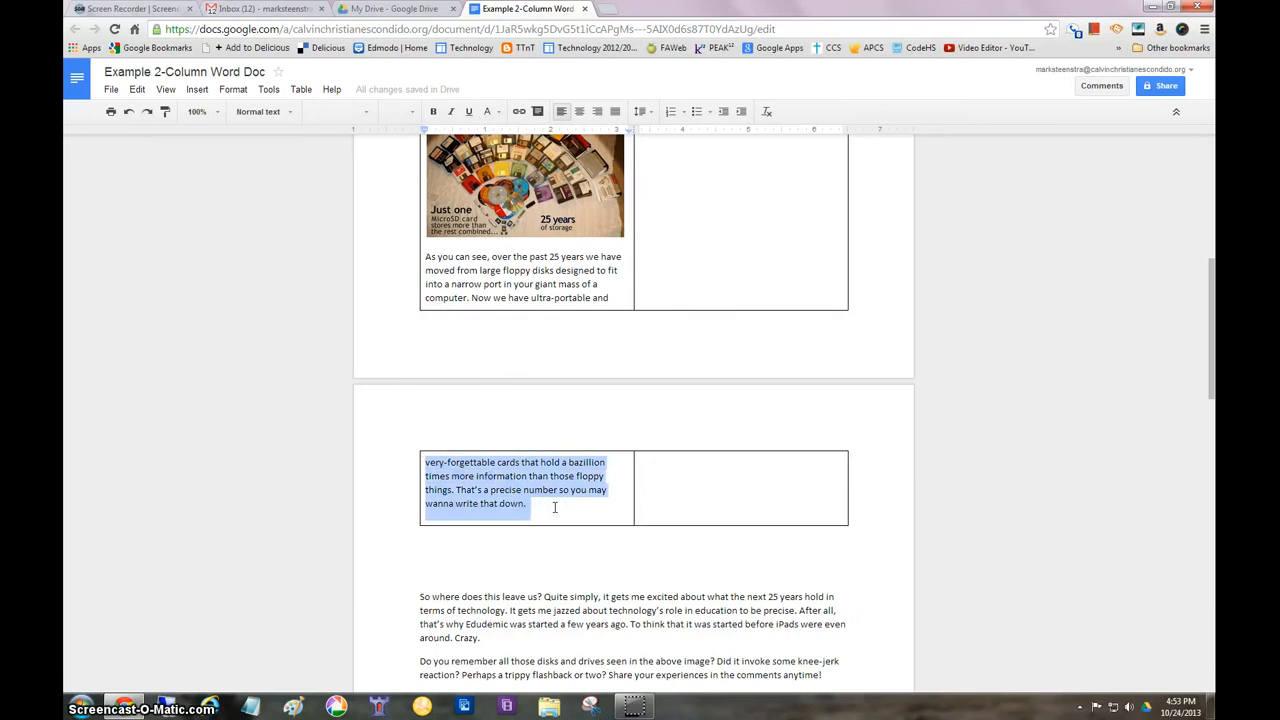
left_click(137, 90)
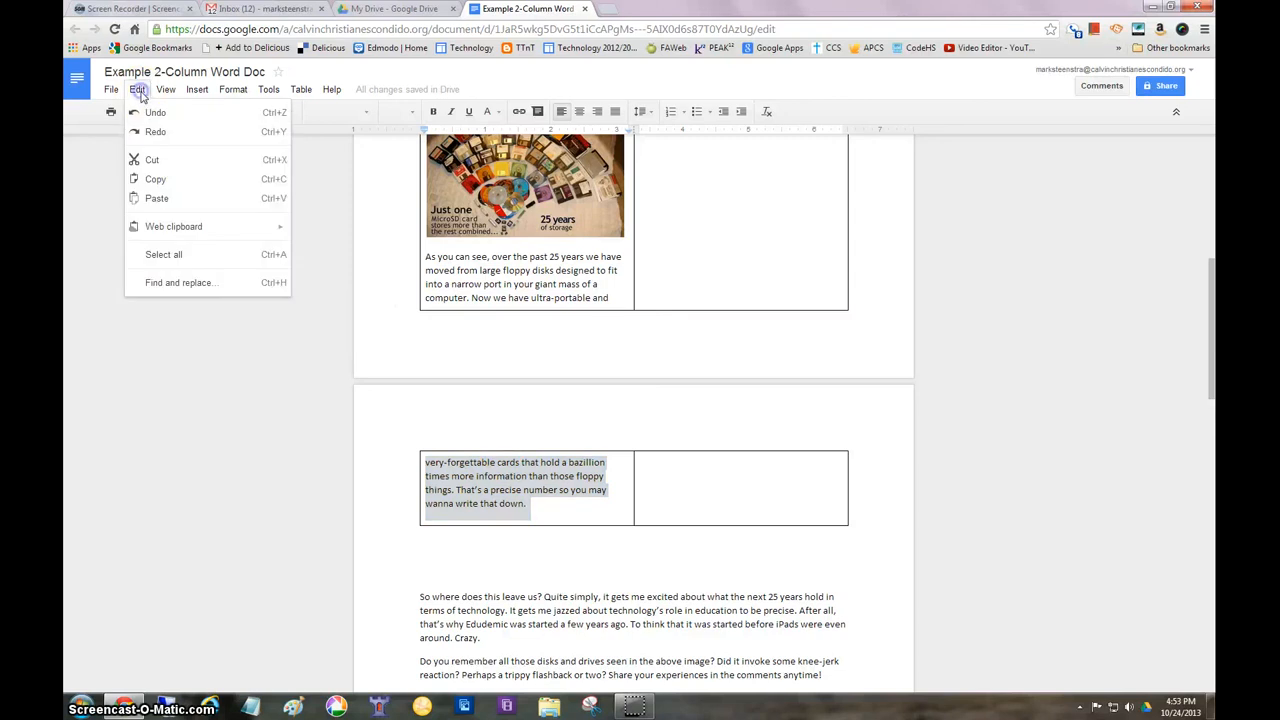
left_click(153, 162)
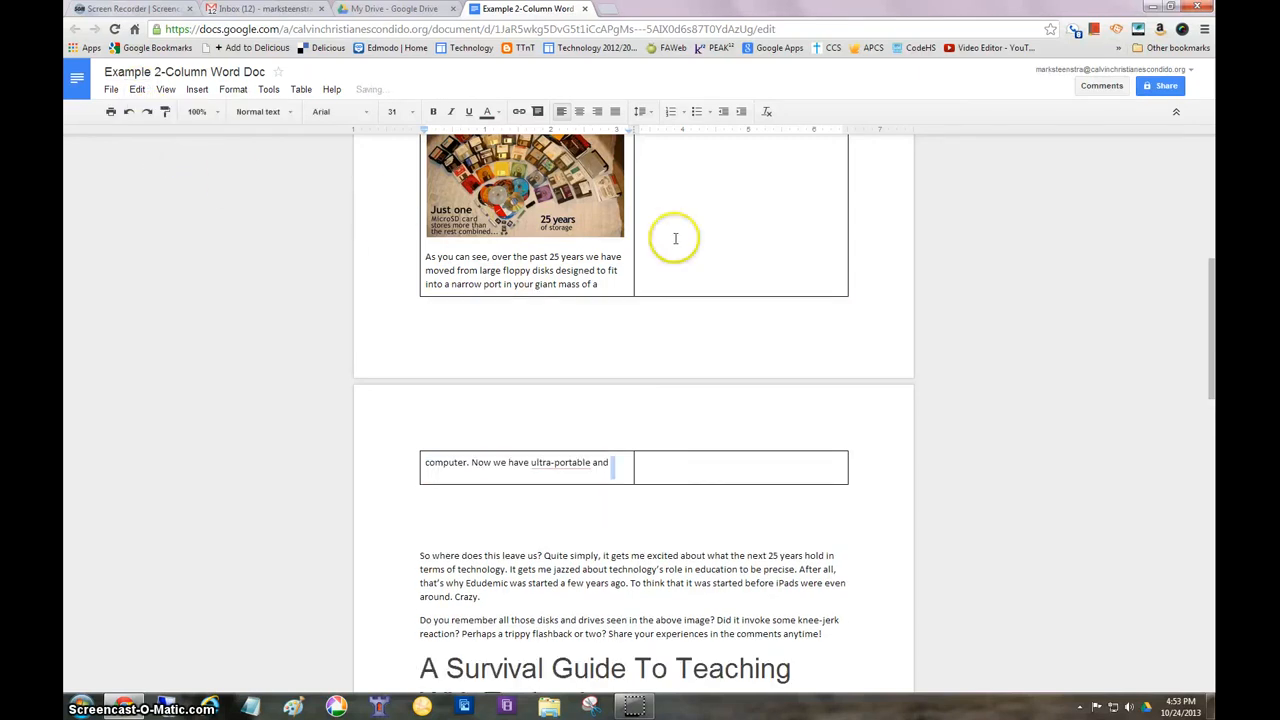
scroll(675, 238, "up", 5)
left_click(686, 281)
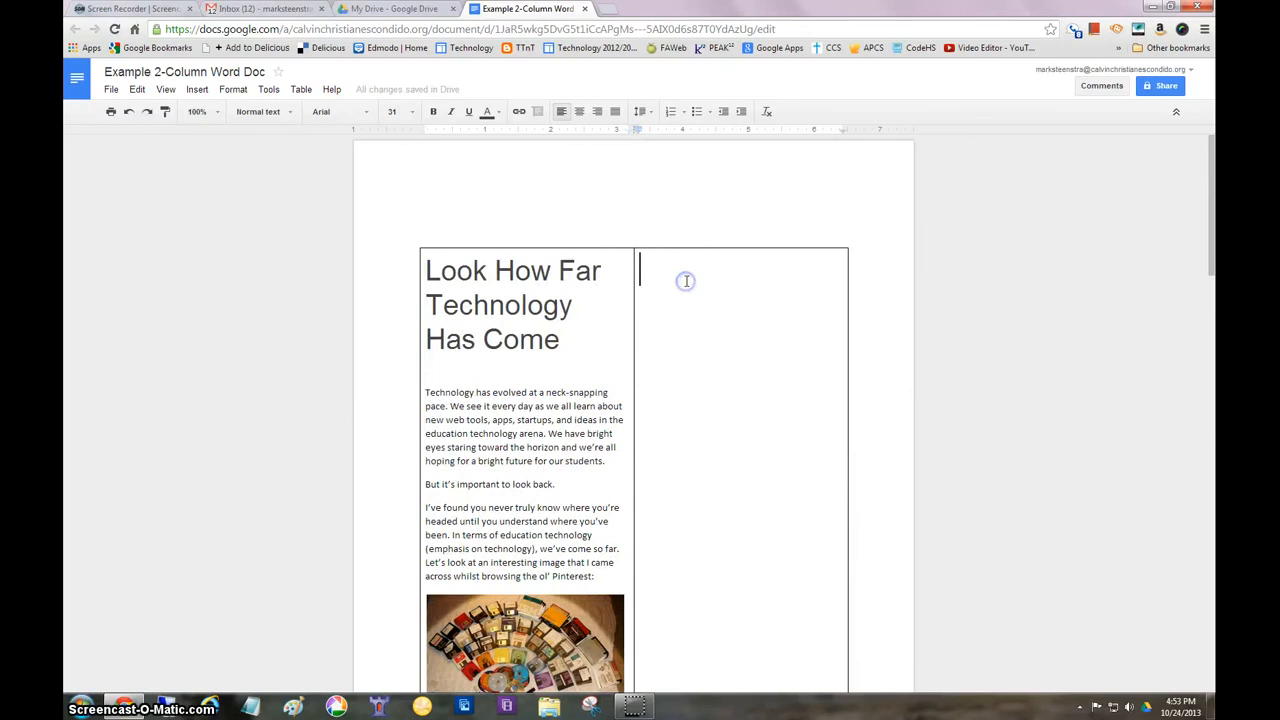
left_click(137, 89)
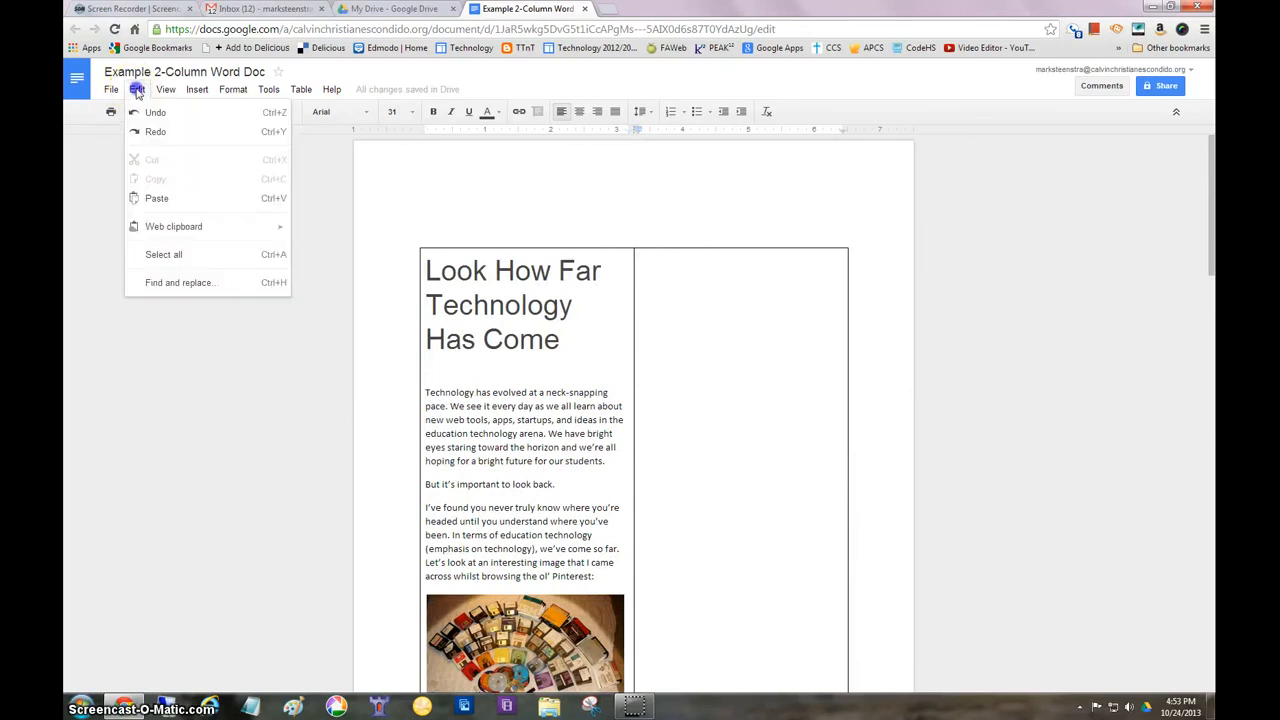
left_click(158, 202)
scroll(720, 365, "down", 3)
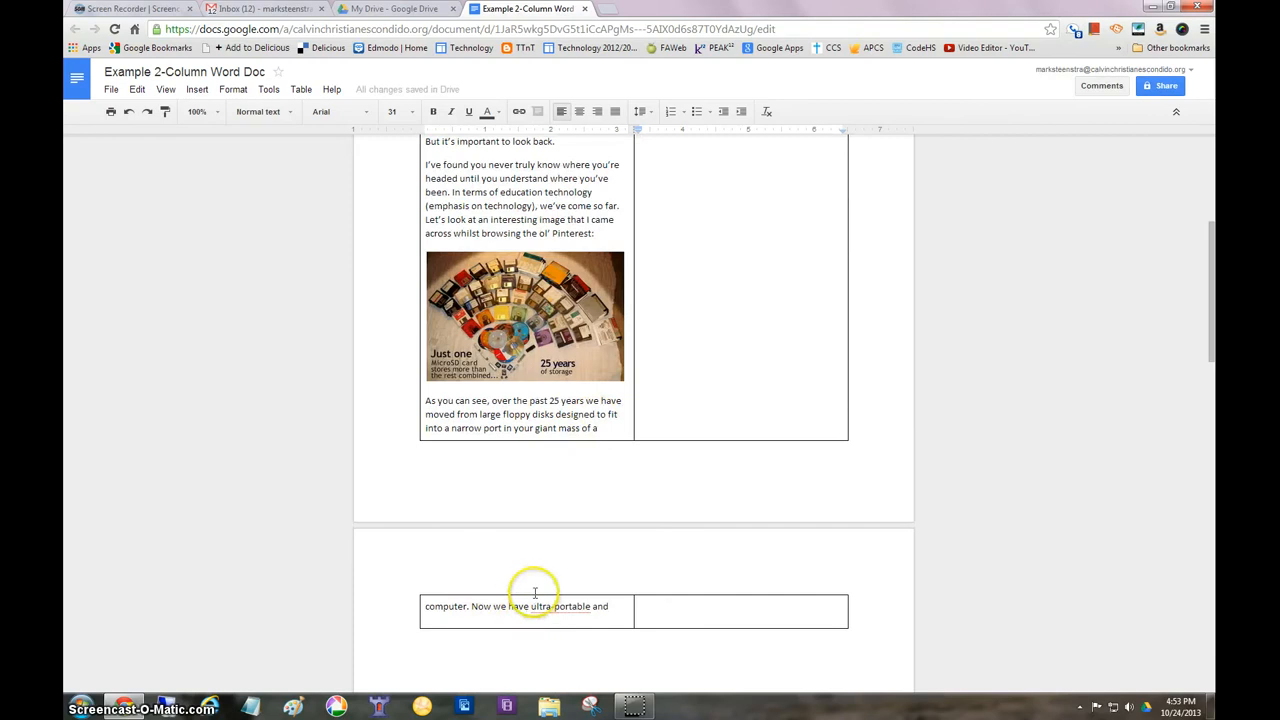
Set the font size of the empty line above the table to 10
scroll(535, 592, "up", 4)
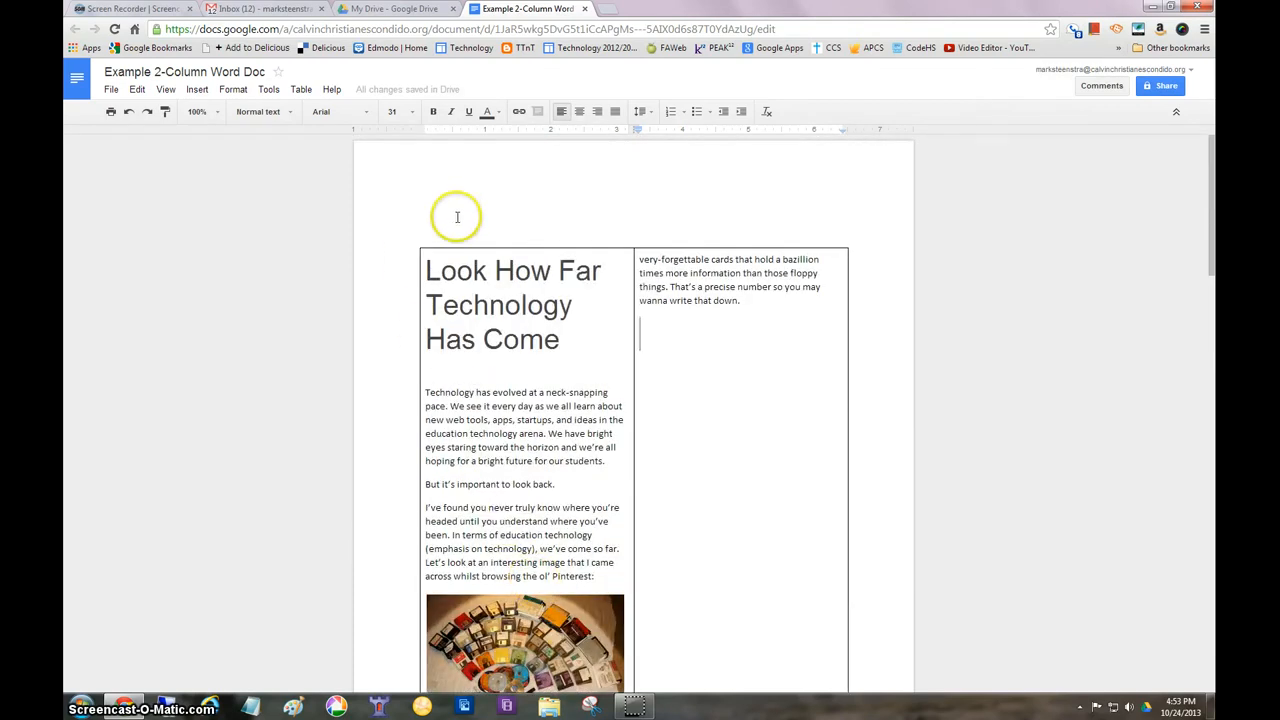
left_click(457, 217)
left_click(414, 116)
left_click(403, 175)
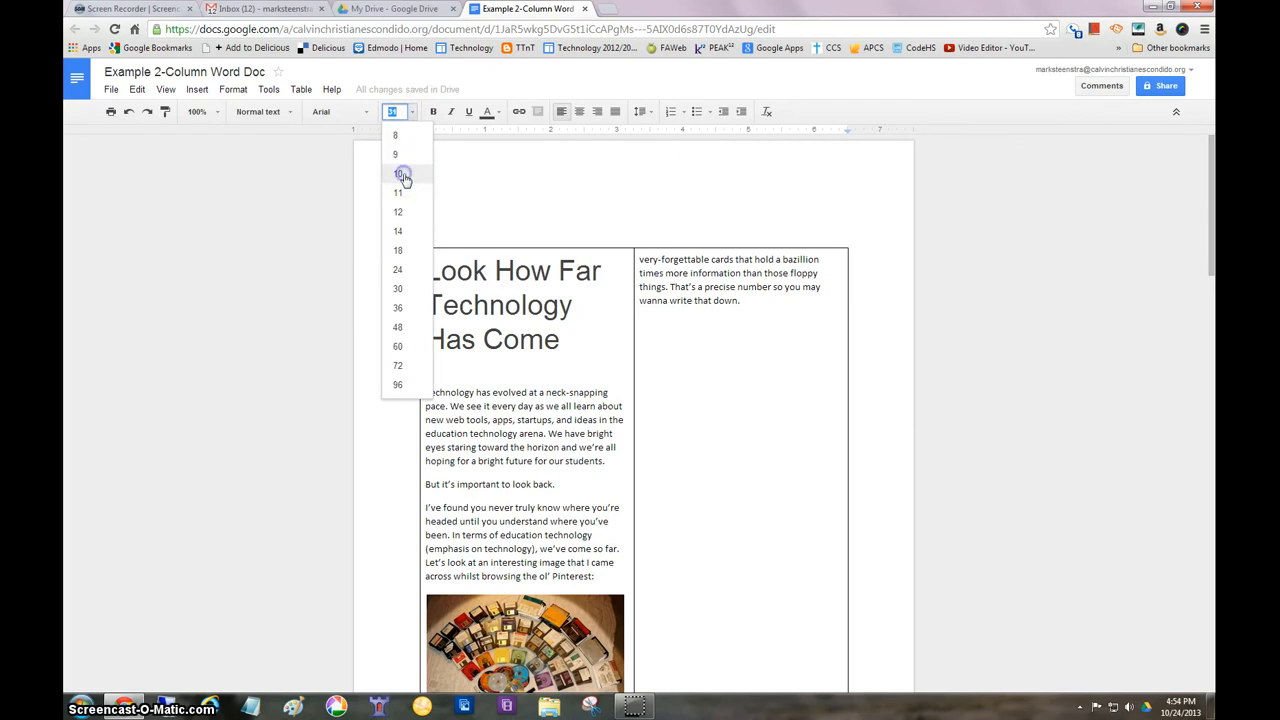
left_click(403, 175)
scroll(691, 357, "down", 5)
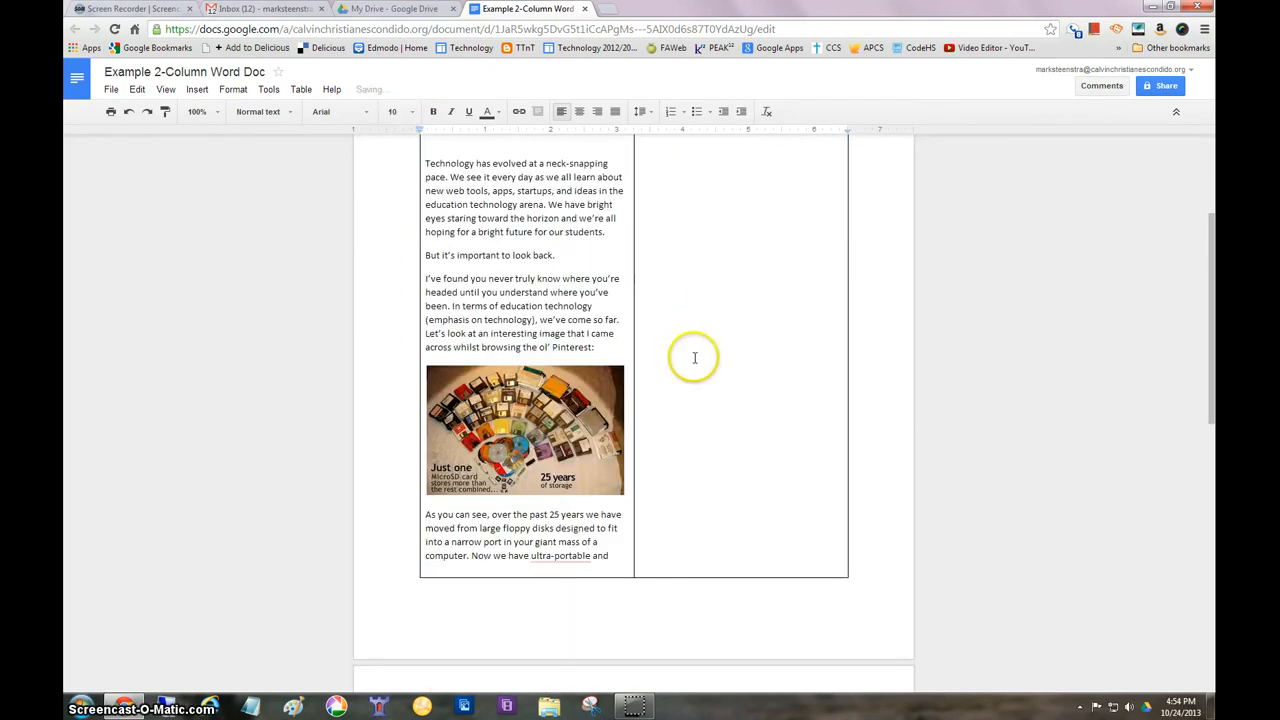
scroll(526, 674, "up", 1)
Move the text from "So where does this leave us?" through "her blog here." into the table's right cell, below the existing paragraph
scroll(518, 643, "down", 3)
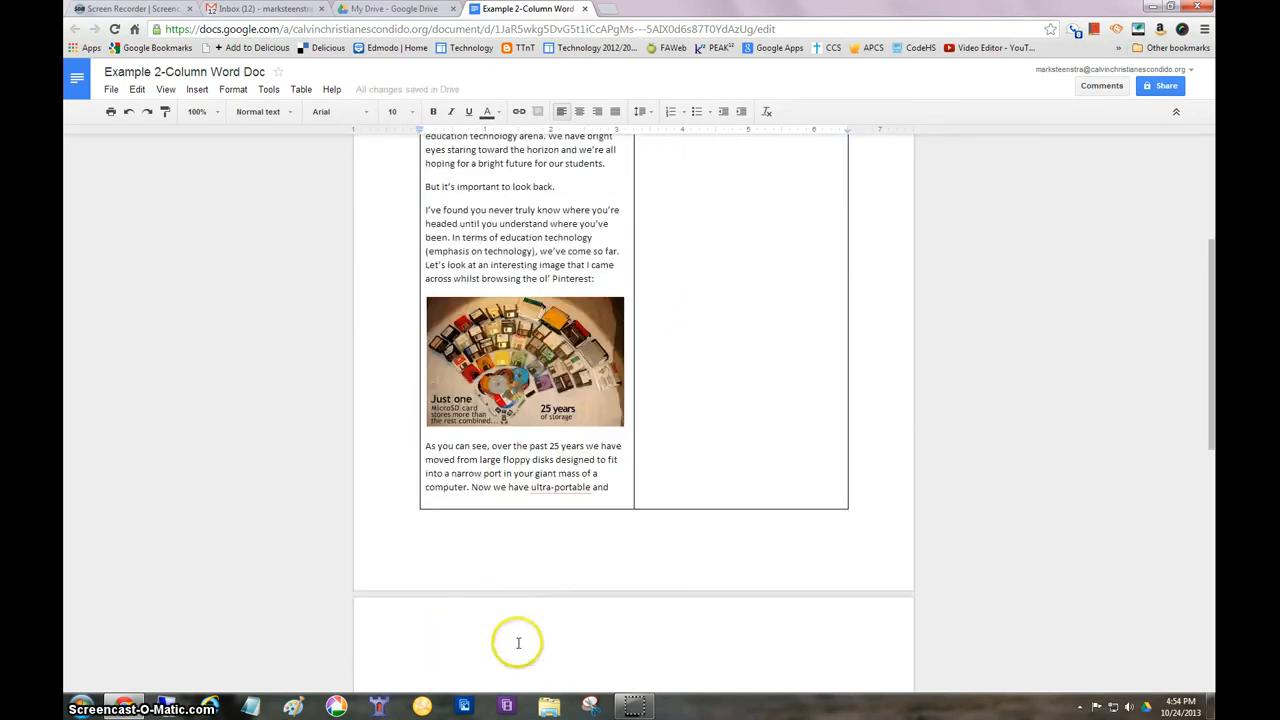
scroll(516, 648, "down", 2)
scroll(510, 610, "up", 6)
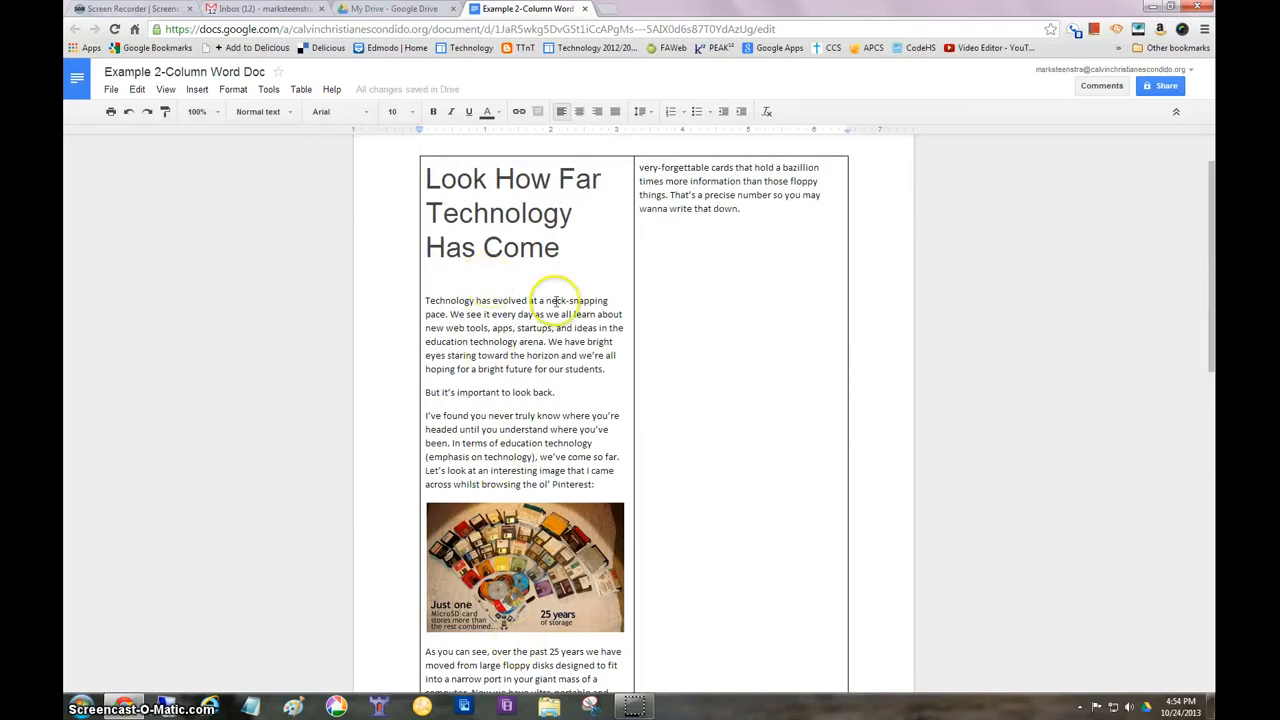
scroll(709, 334, "down", 10)
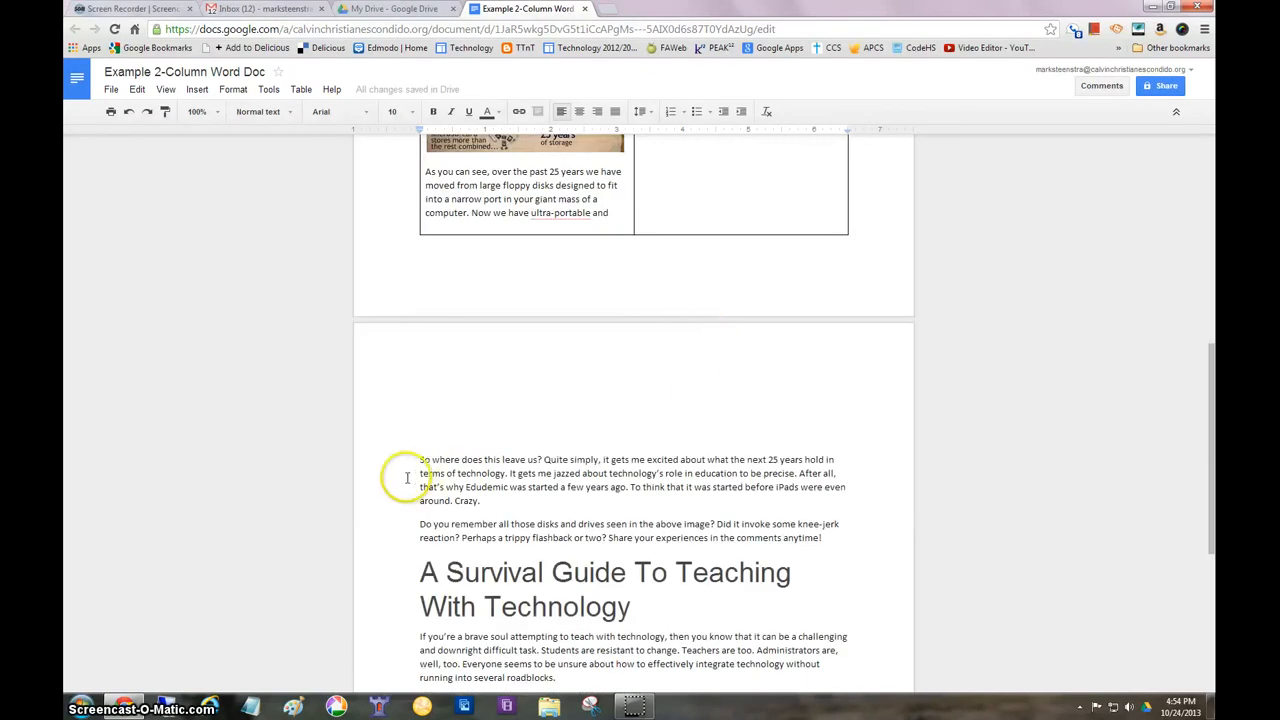
scroll(407, 477, "down", 3)
left_click_drag(418, 322, 844, 602)
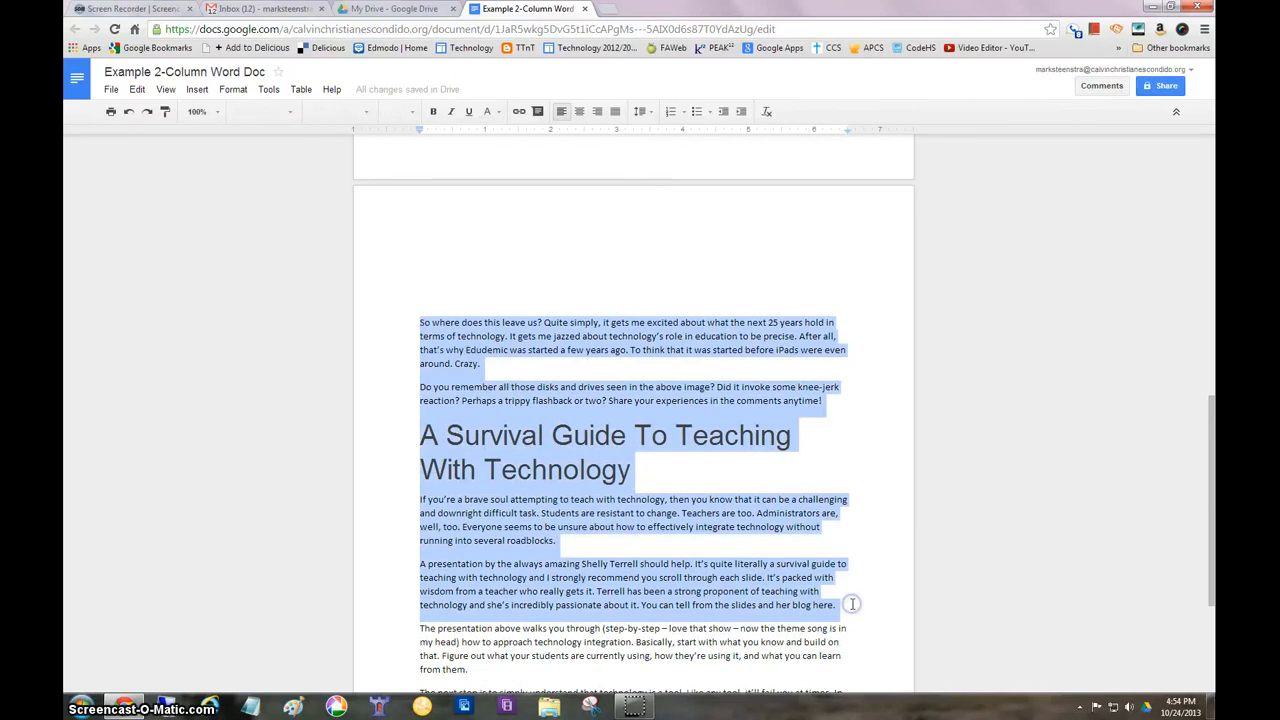
key("BackSpace")
scroll(777, 549, "up", 14)
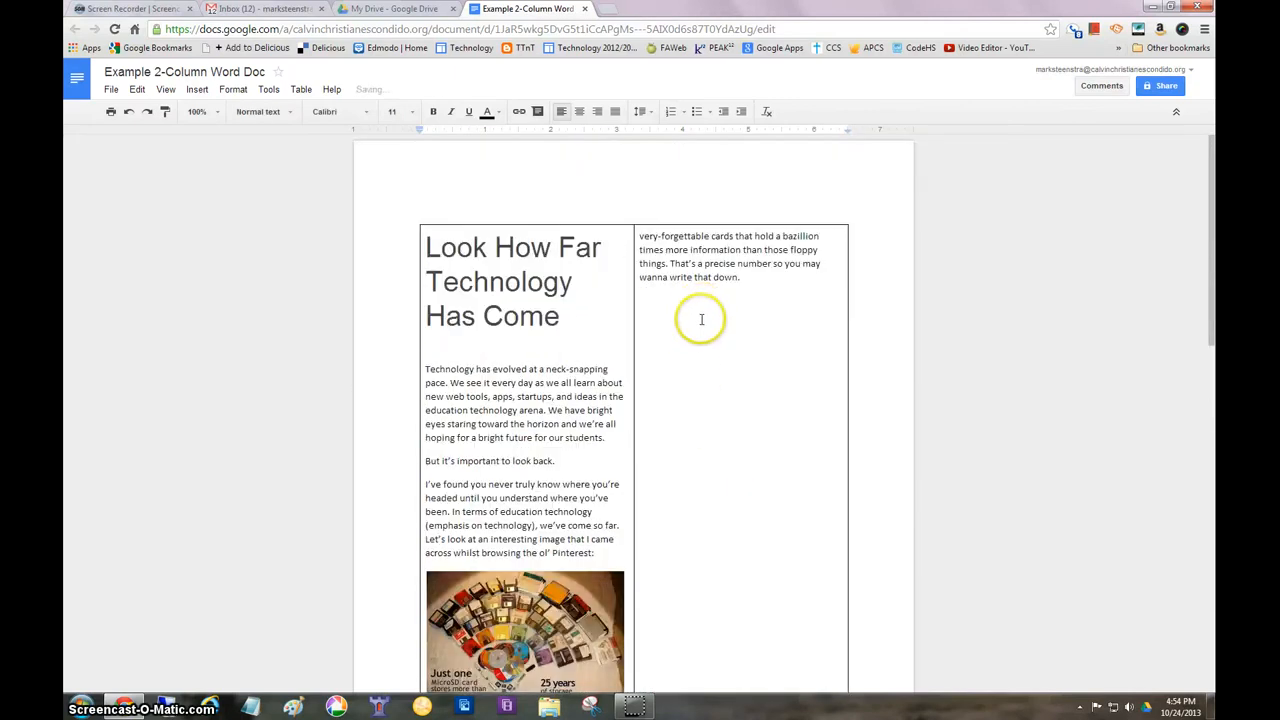
left_click(701, 319)
key("ctrl+z")
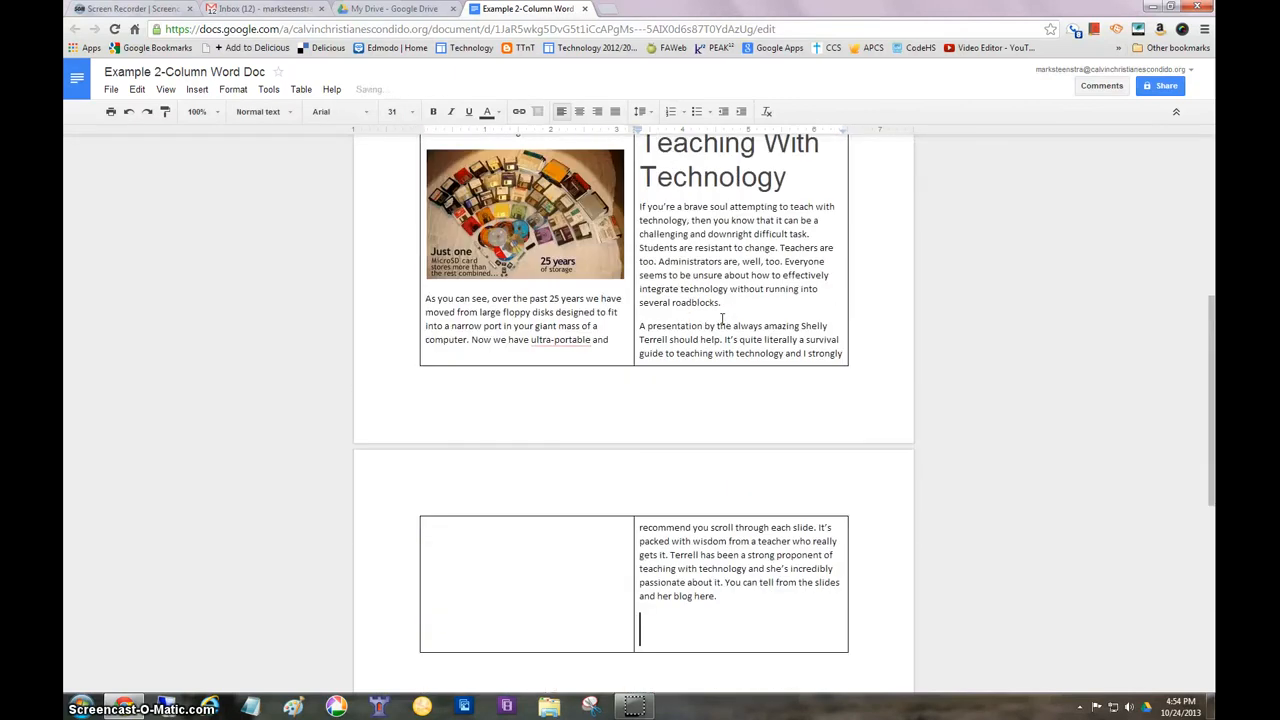
Add an empty line below the two-column table and insert a second 2 x 1 table there
scroll(728, 419, "up", 2)
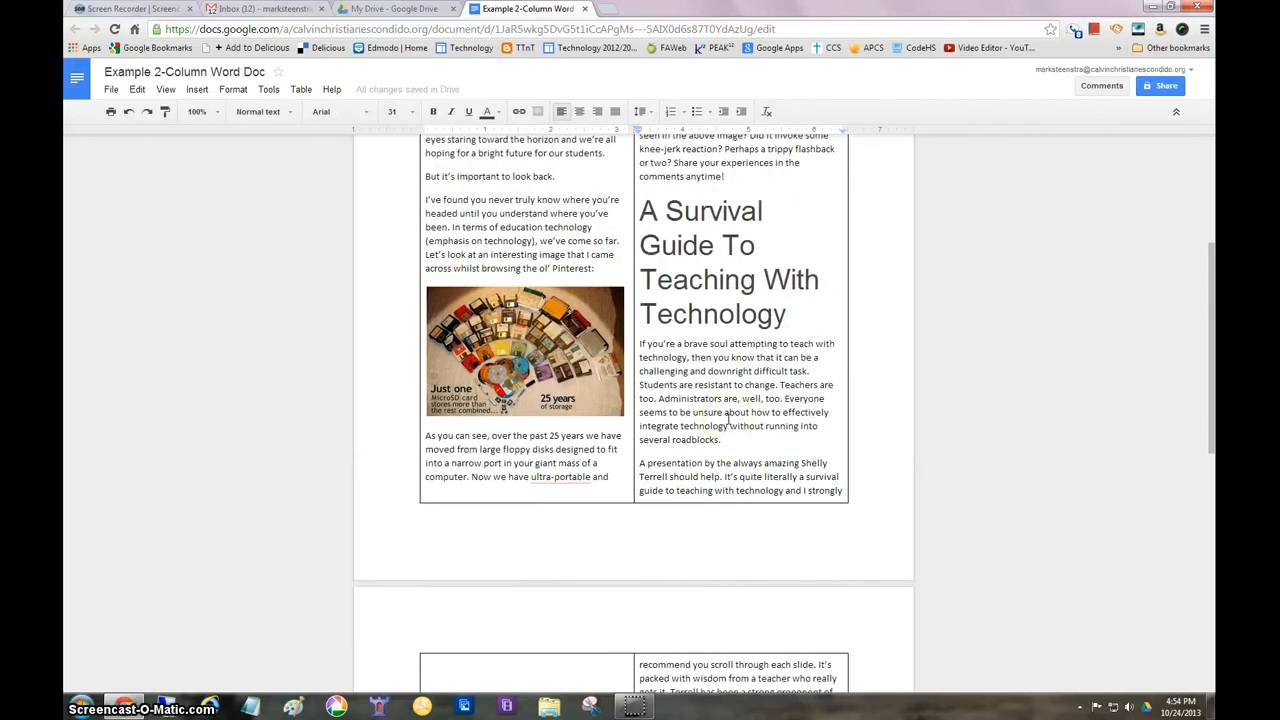
scroll(728, 419, "down", 6)
scroll(729, 419, "up", 3)
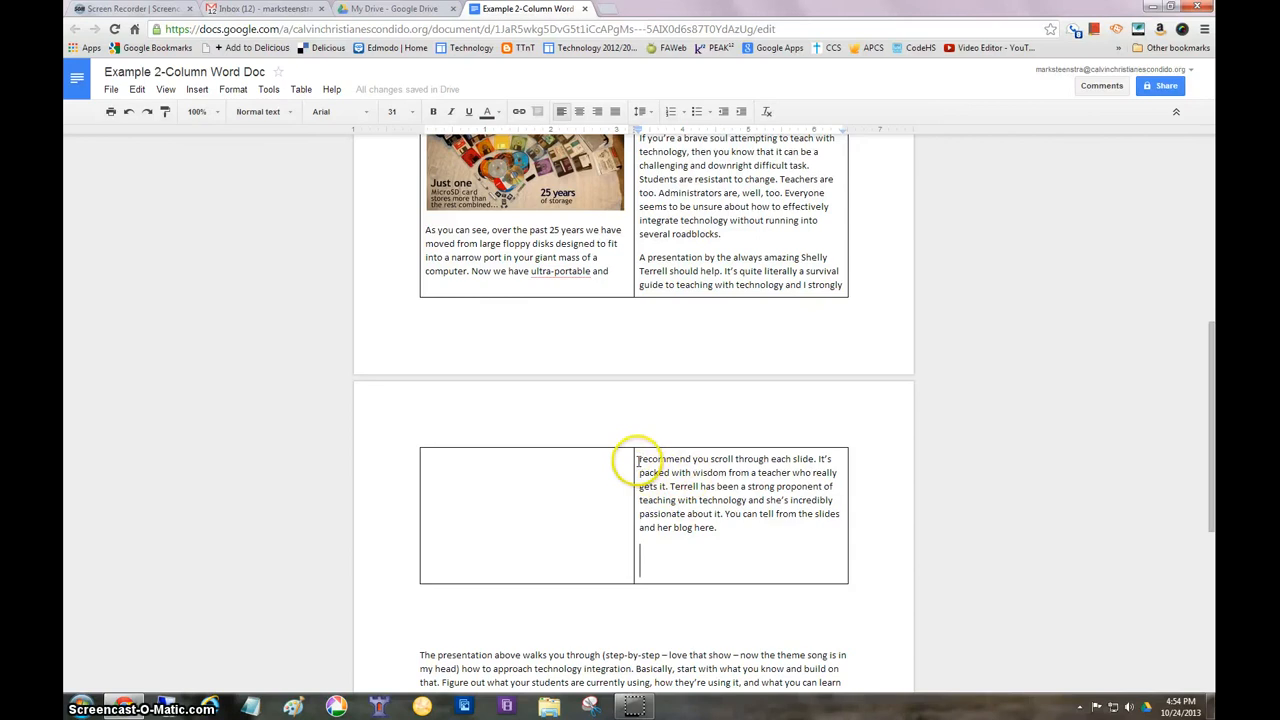
left_click(528, 608)
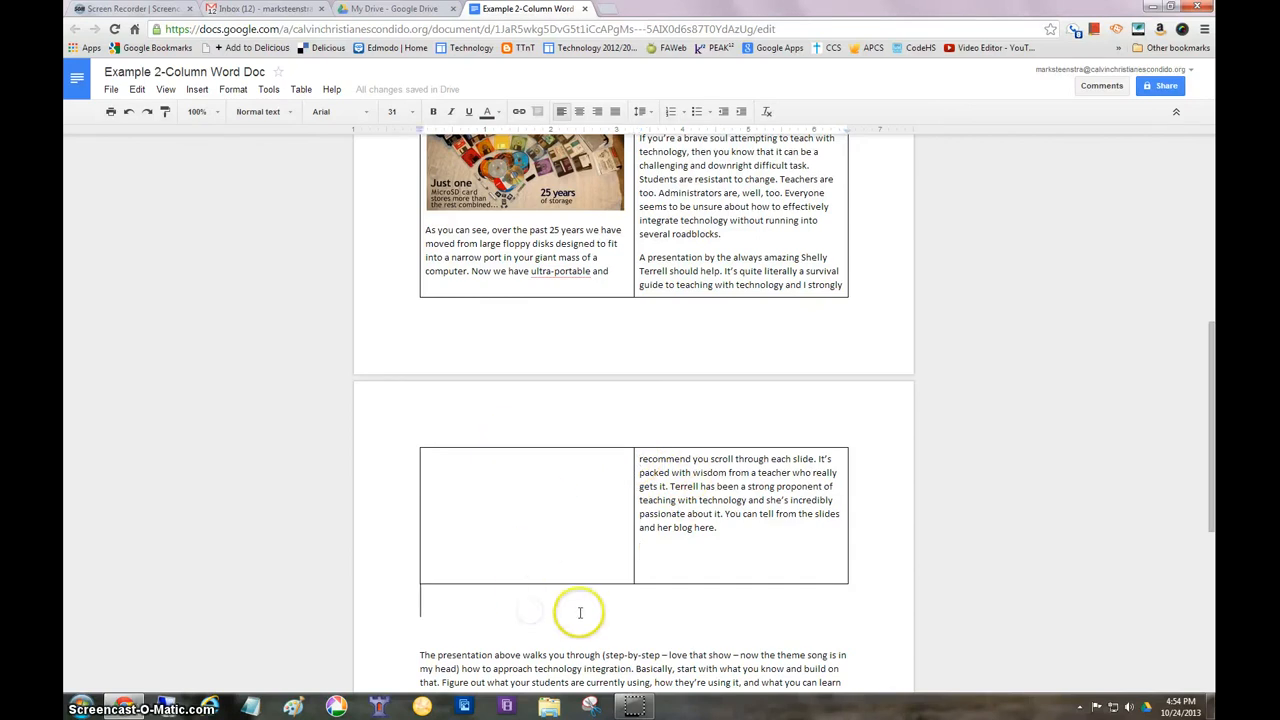
key("Return")
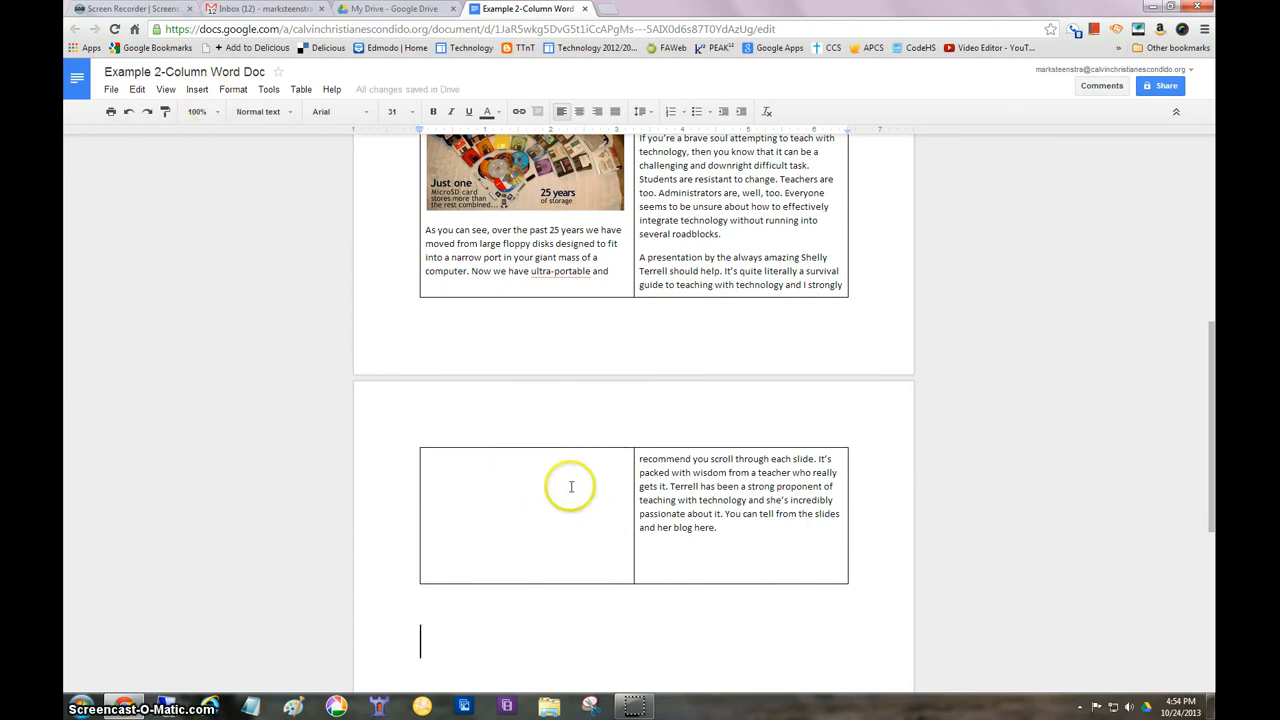
scroll(614, 278, "up", 2)
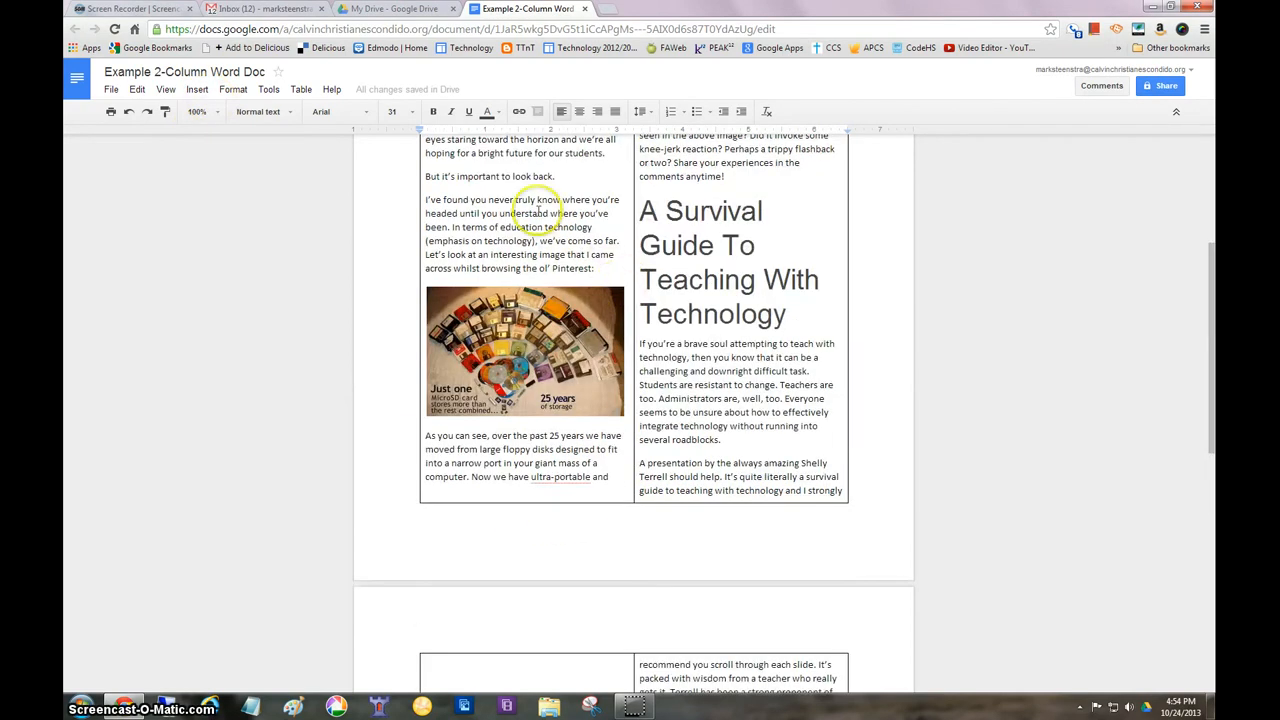
scroll(603, 363, "down", 2)
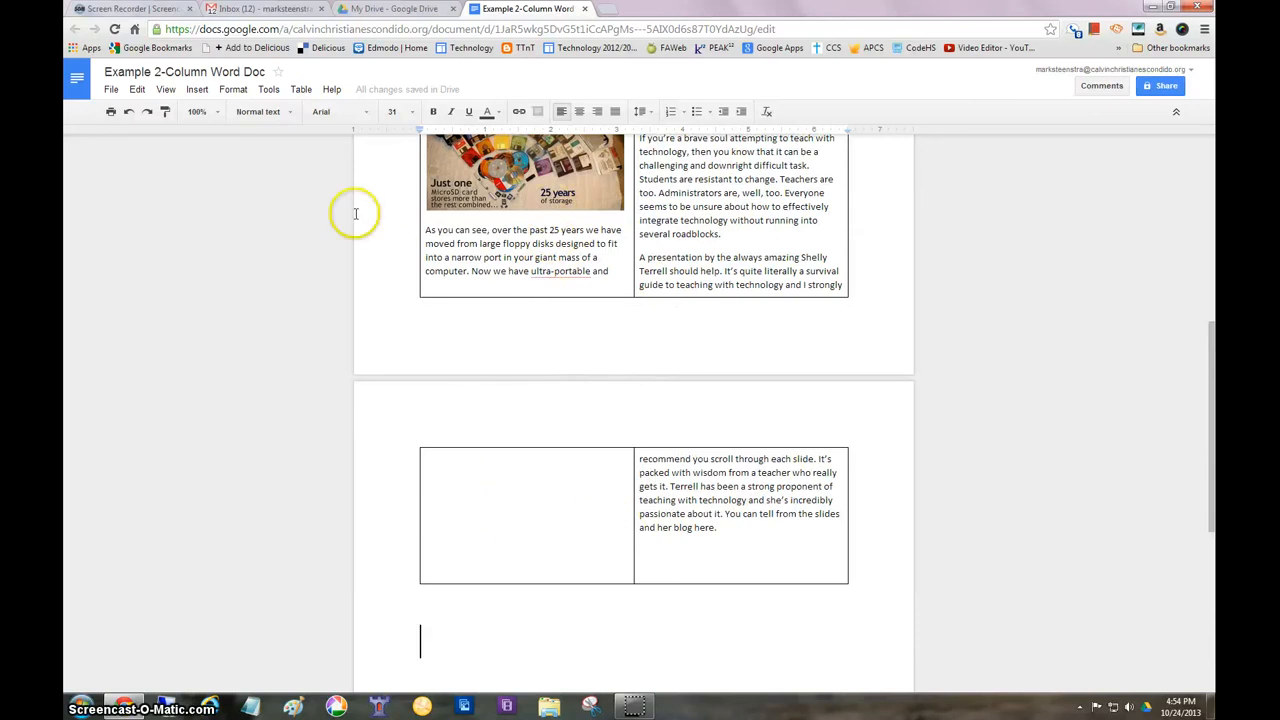
left_click(197, 90)
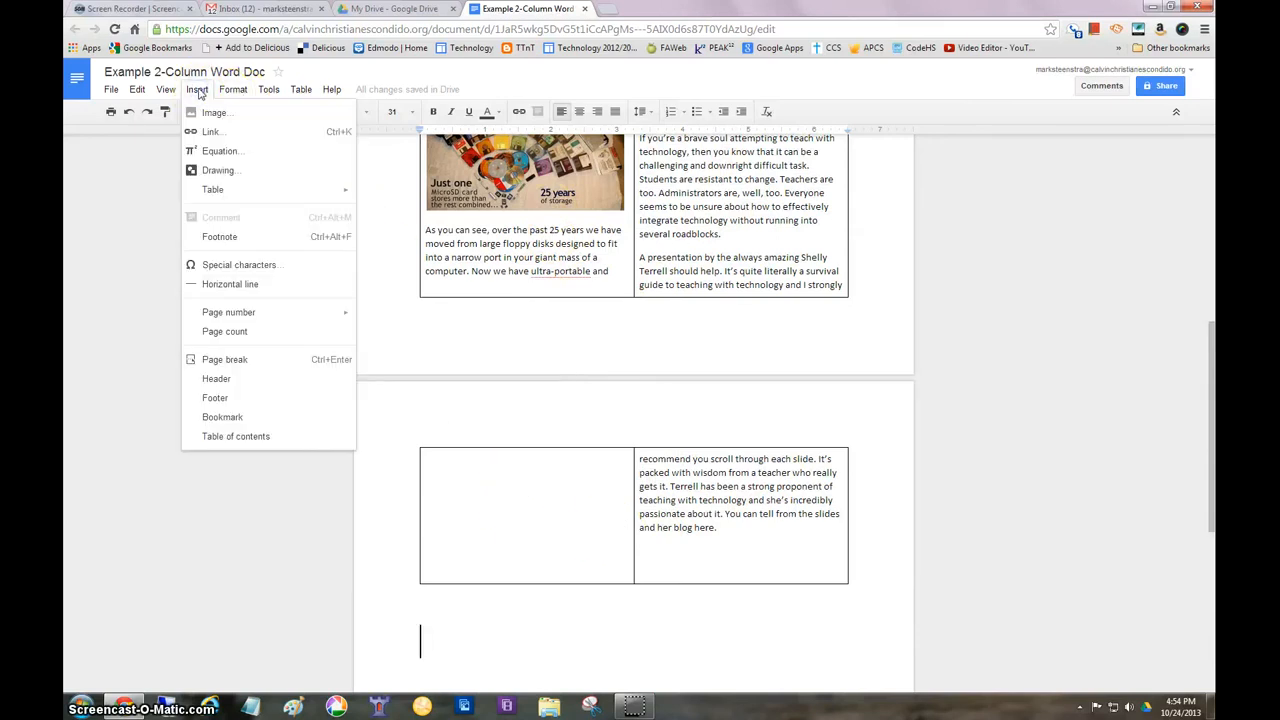
mouse_move(300, 89)
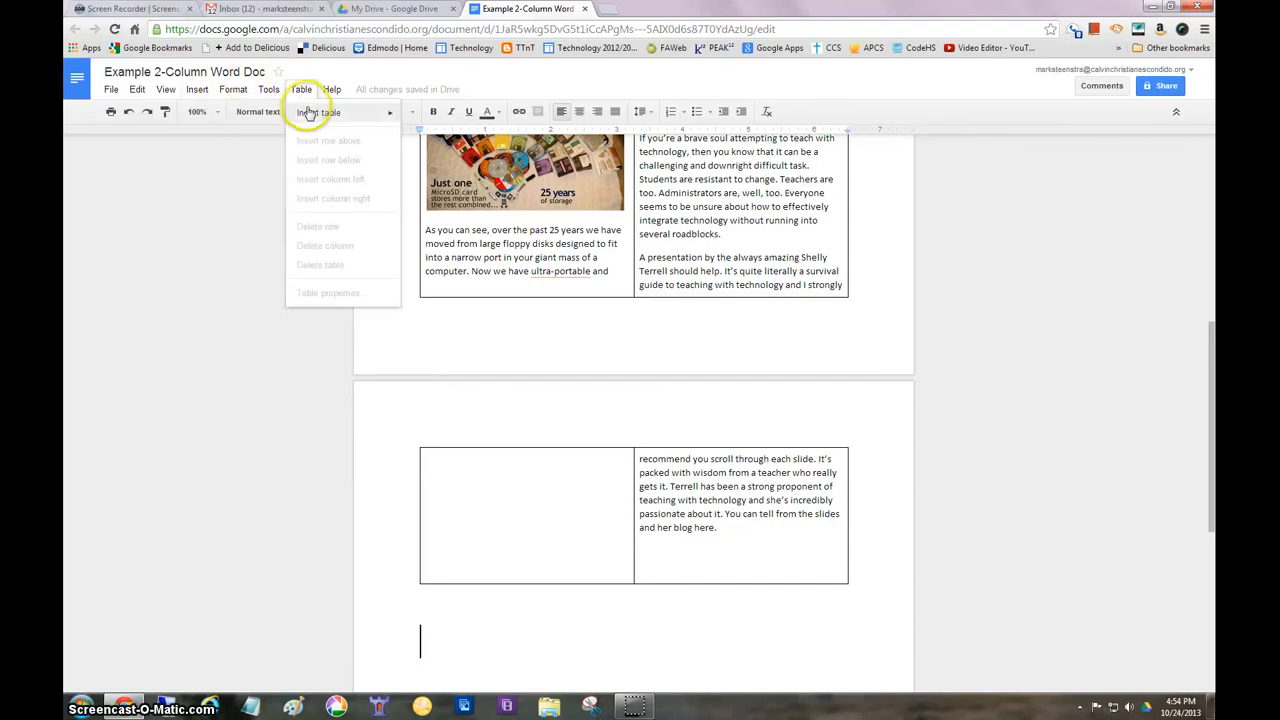
mouse_move(337, 111)
left_click(420, 118)
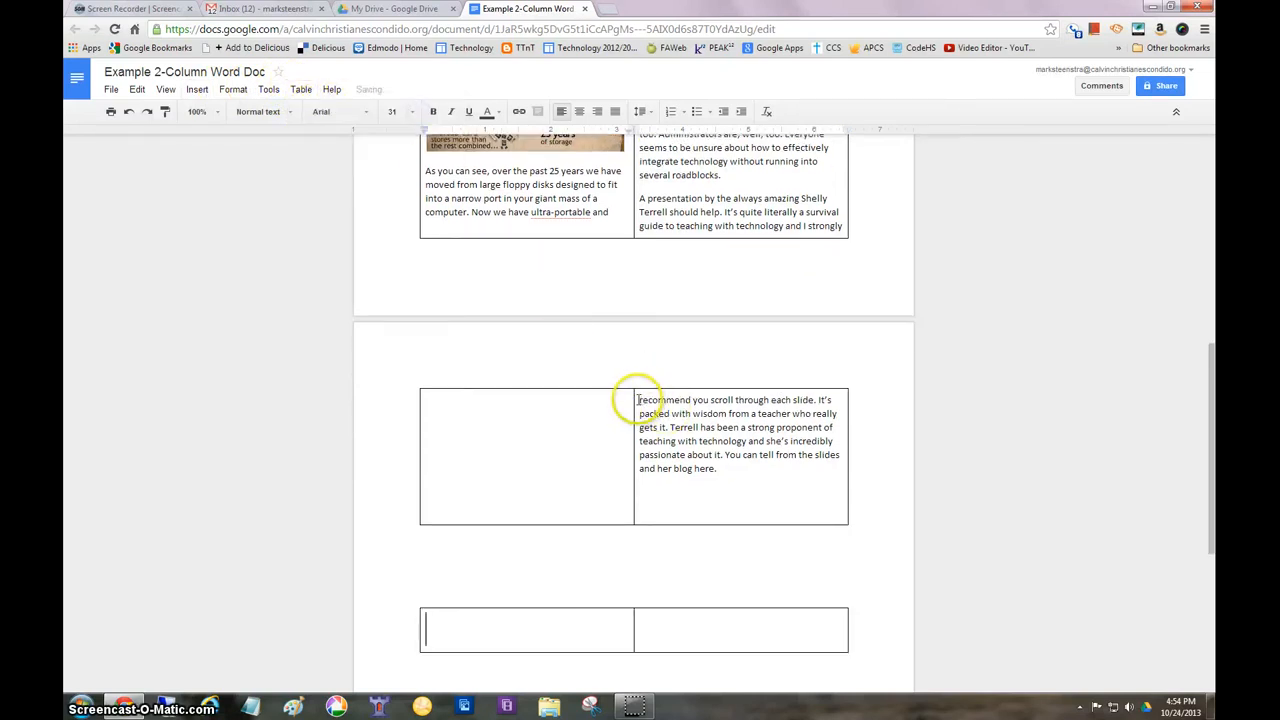
Move the overflow text from "recommend you scroll through each slide" through "her blog here." into the left cell of the second table
left_click_drag(638, 399, 738, 472)
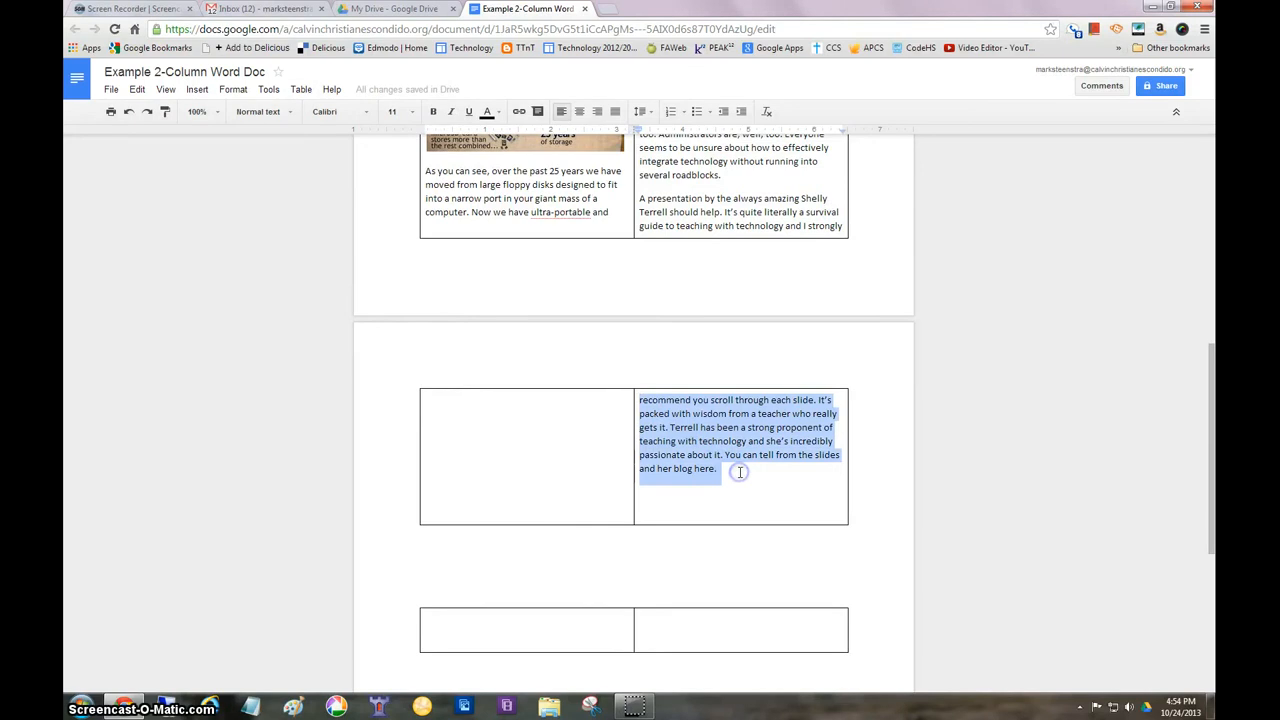
key("ctrl+x")
left_click(561, 486)
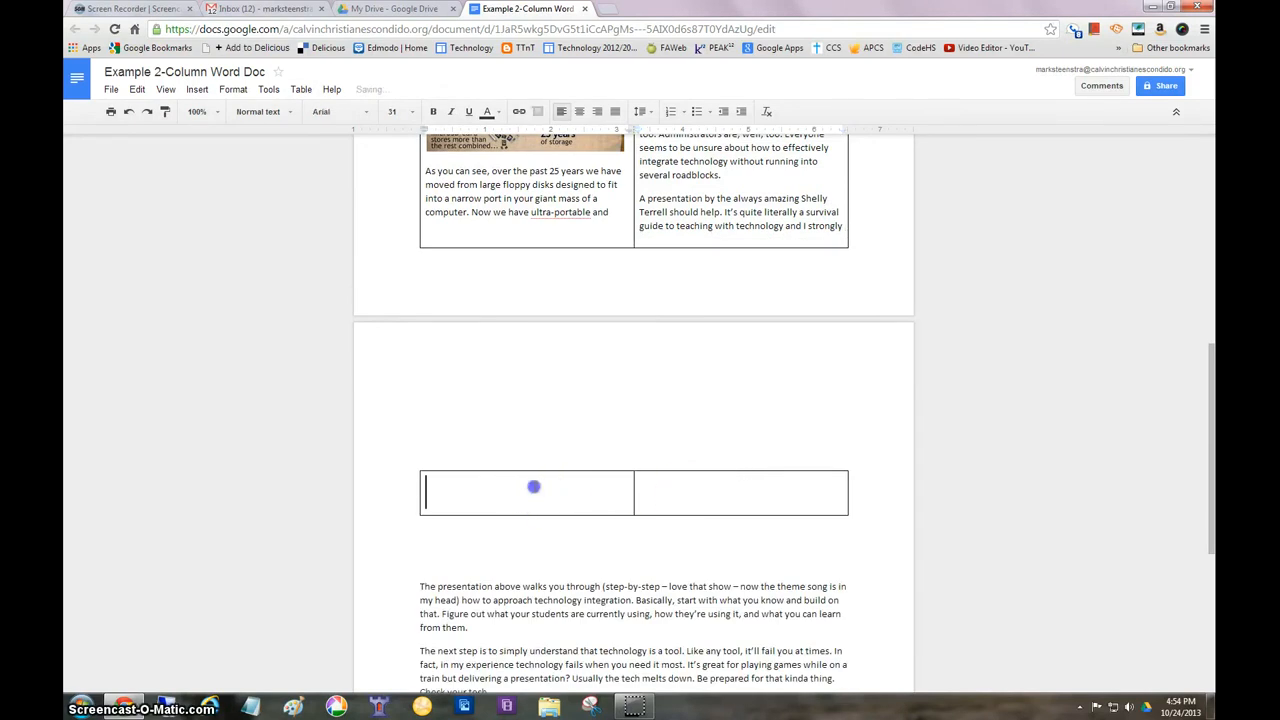
key("ctrl+v")
Move the remaining text from "The presentation above walks you through" through "Good luck!" to the end of the second table's left cell
scroll(588, 490, "down", 3)
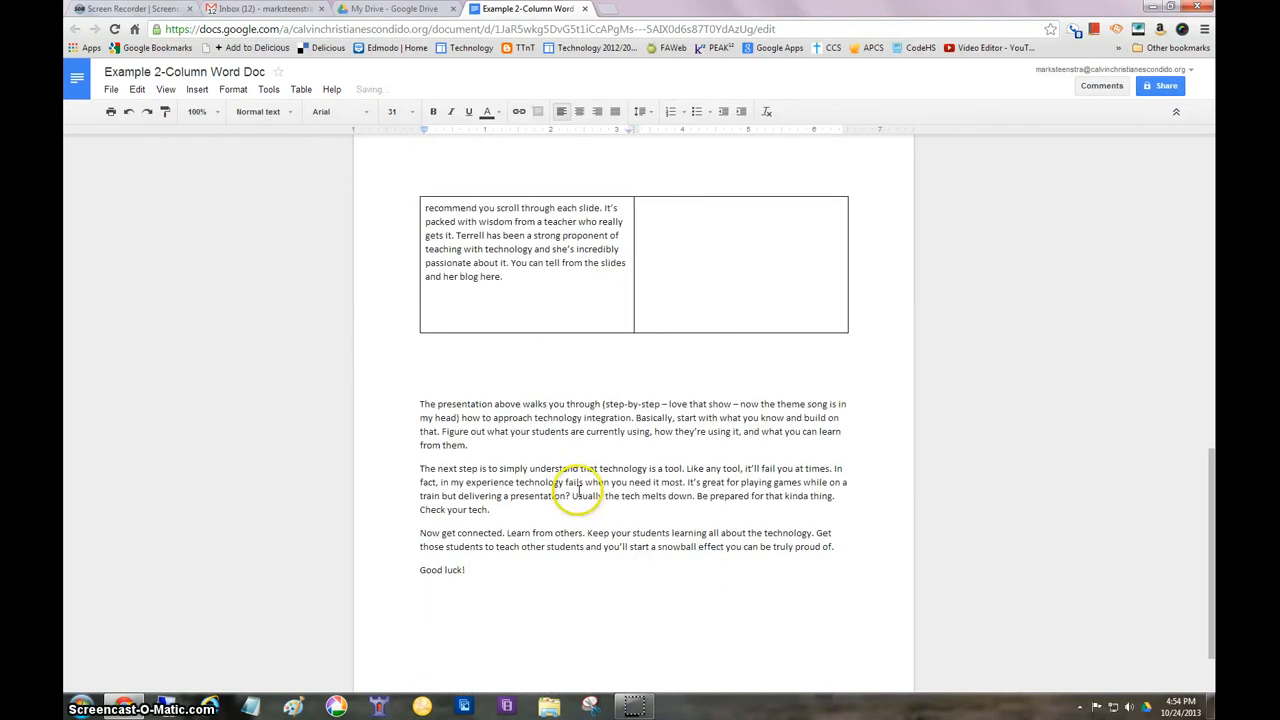
left_click_drag(410, 400, 521, 568)
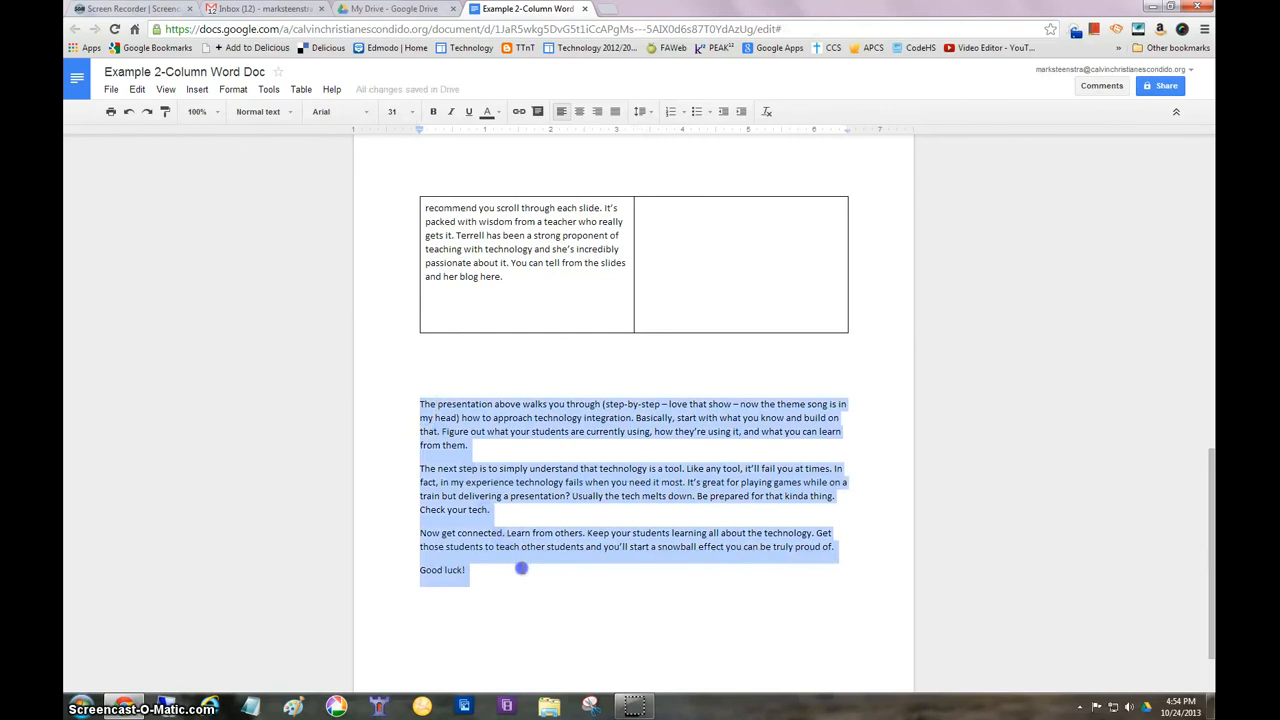
key("ctrl+x")
left_click(522, 298)
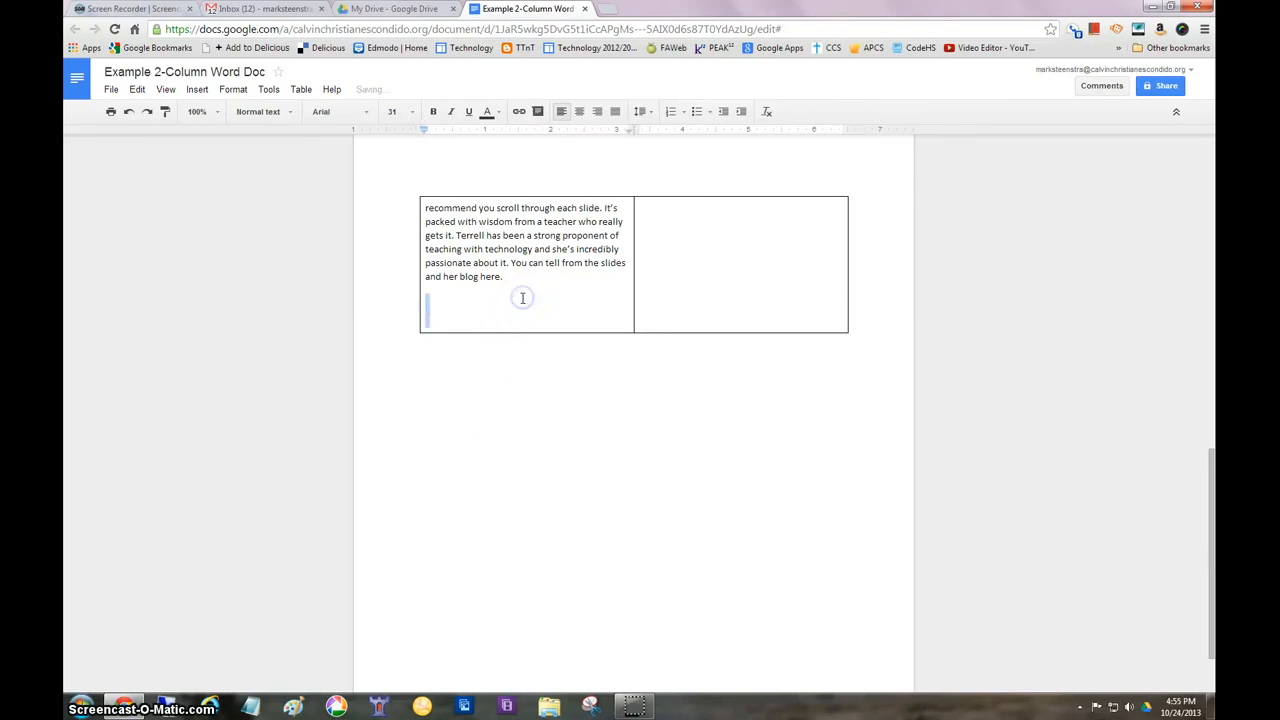
key("ctrl+v")
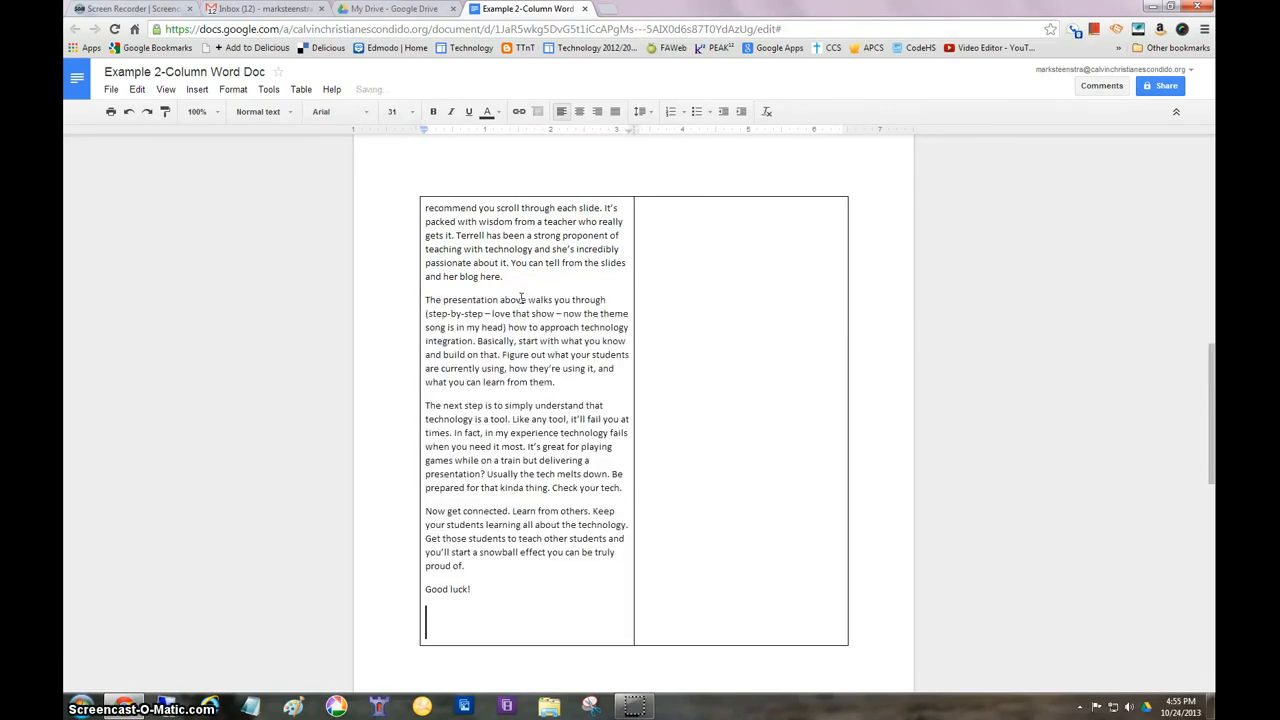
Set the border color of the first page's table to white
scroll(718, 392, "up", 10)
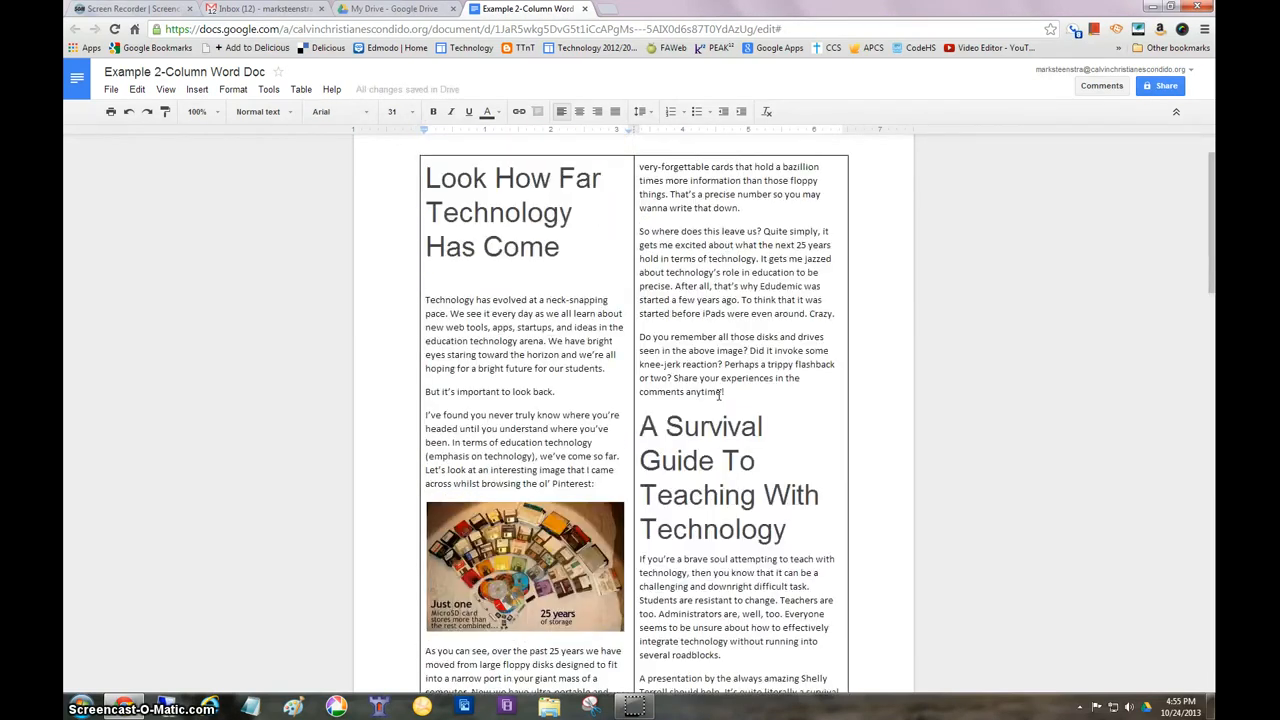
scroll(700, 340, "down", 2)
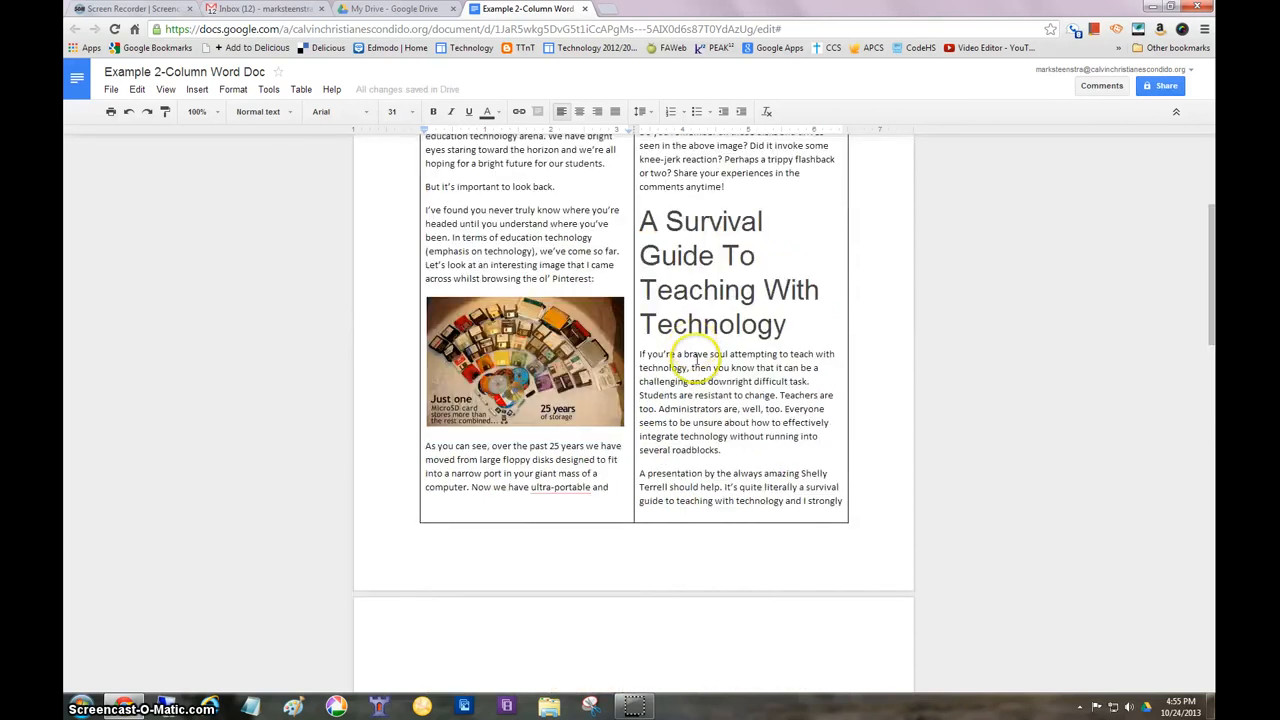
scroll(697, 360, "up", 3)
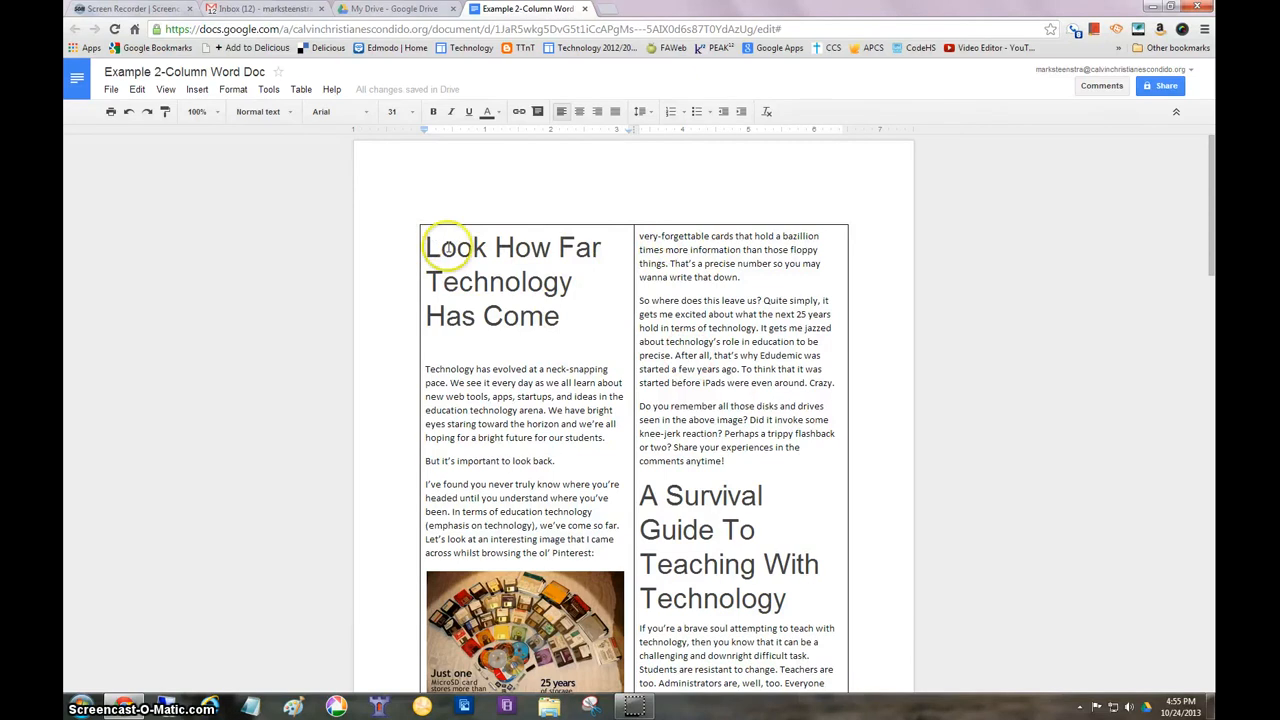
left_click(303, 90)
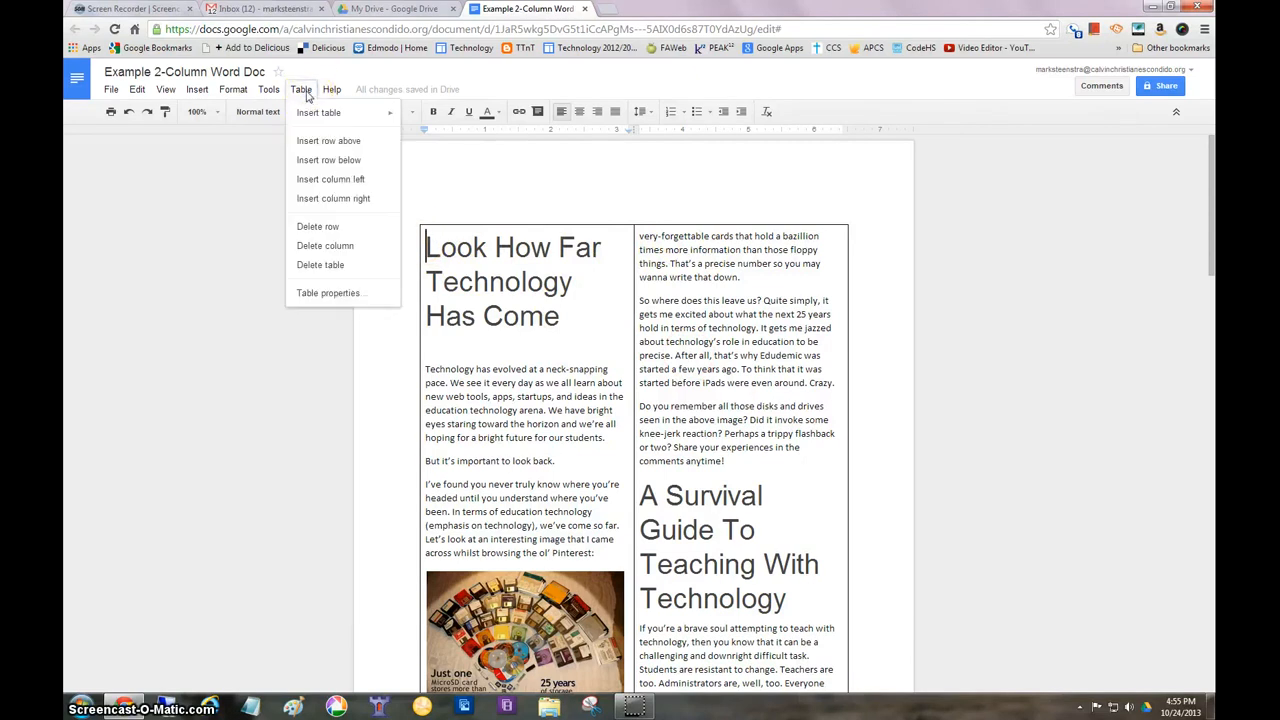
left_click(335, 296)
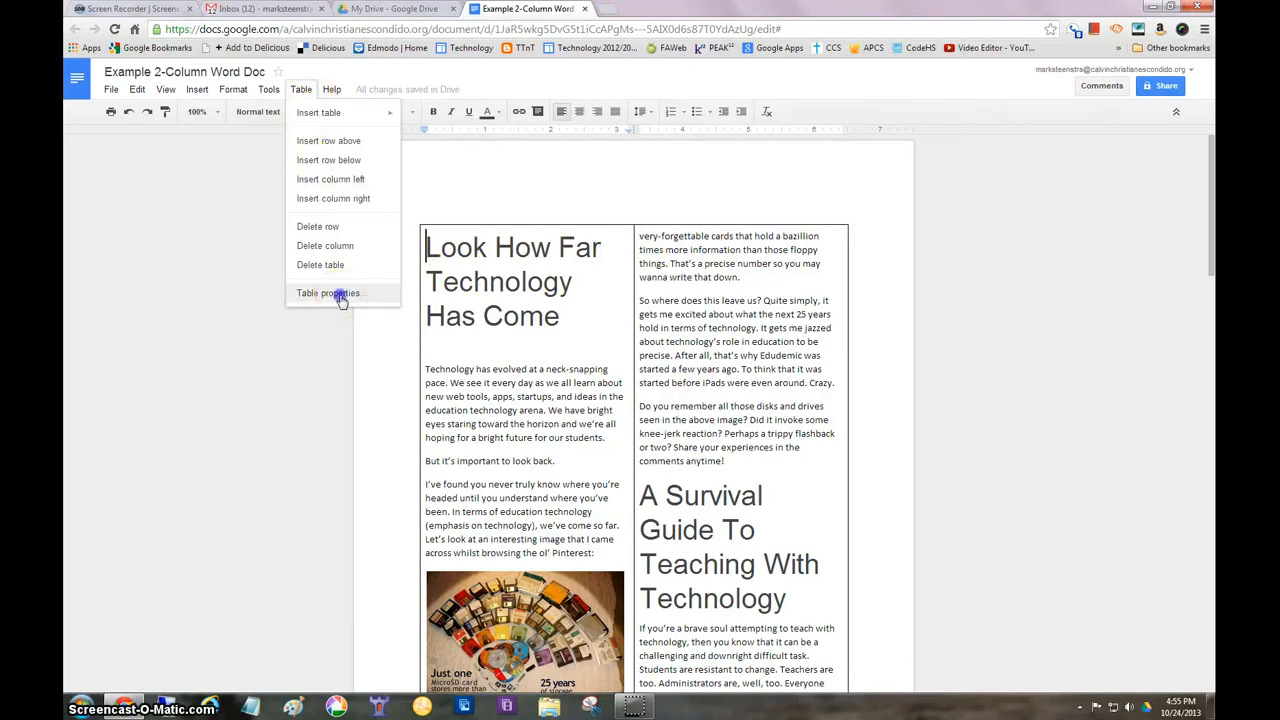
left_click(340, 296)
left_click(518, 333)
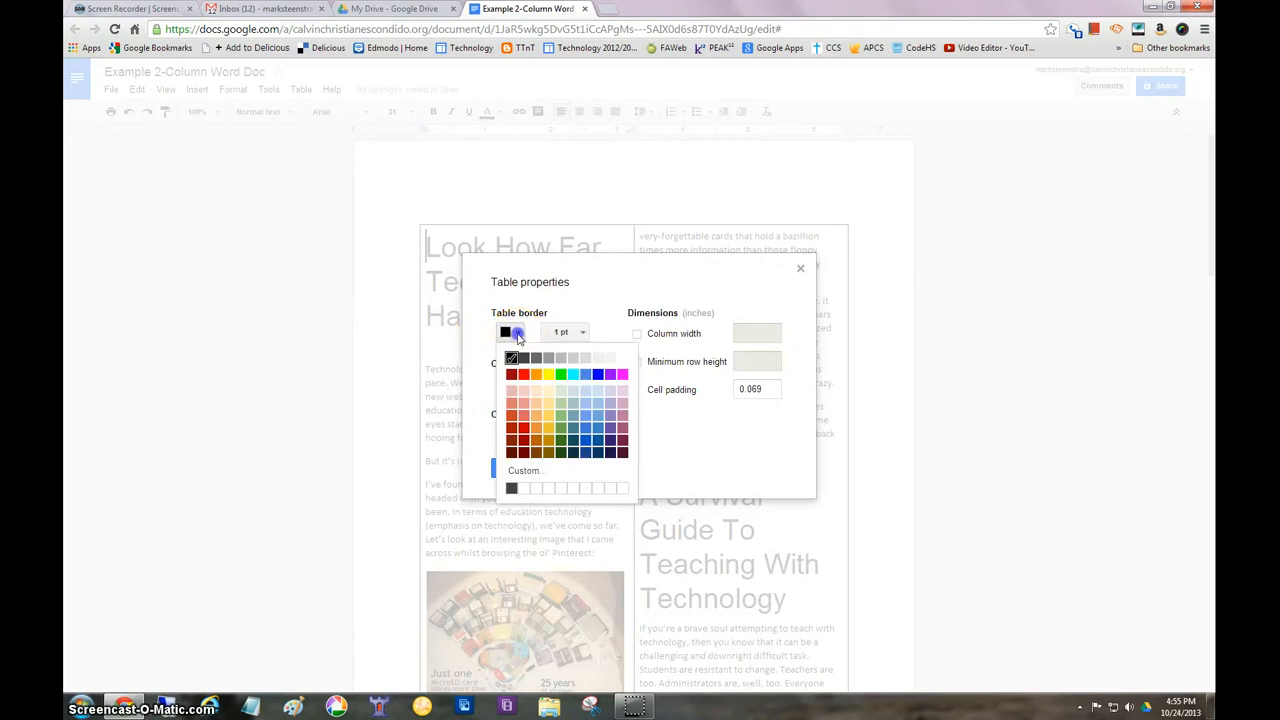
left_click(619, 357)
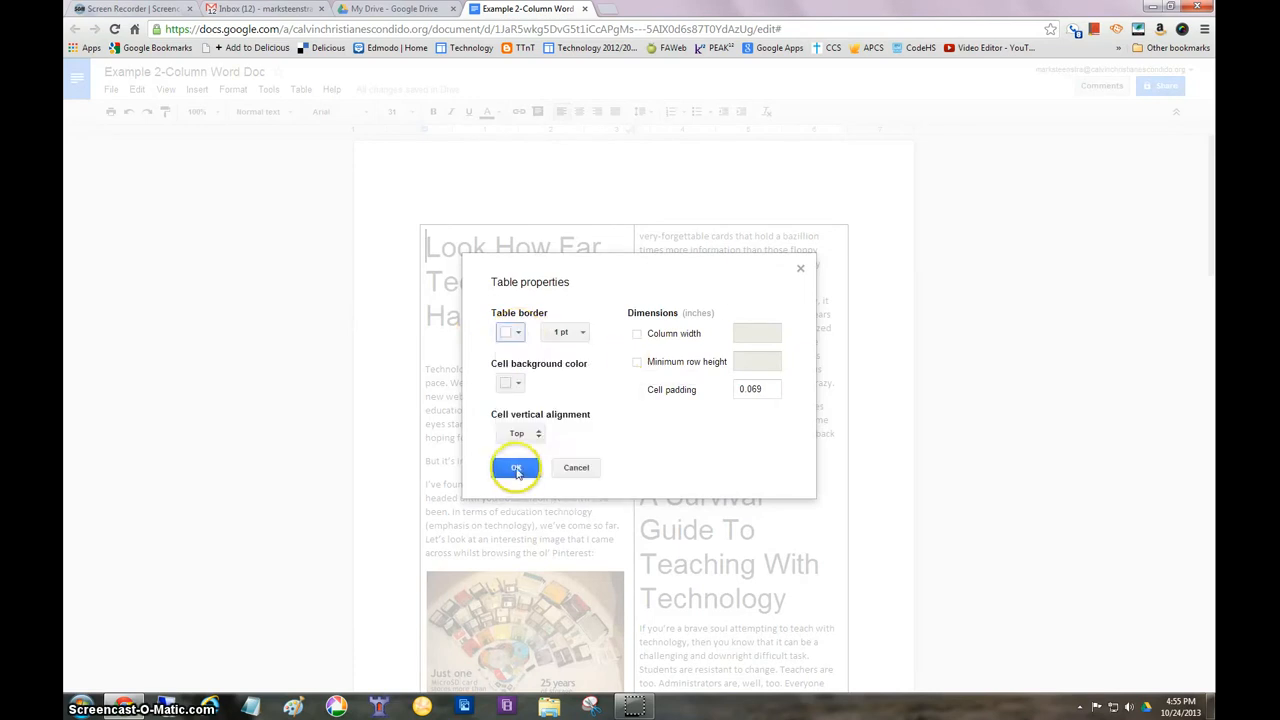
left_click(514, 467)
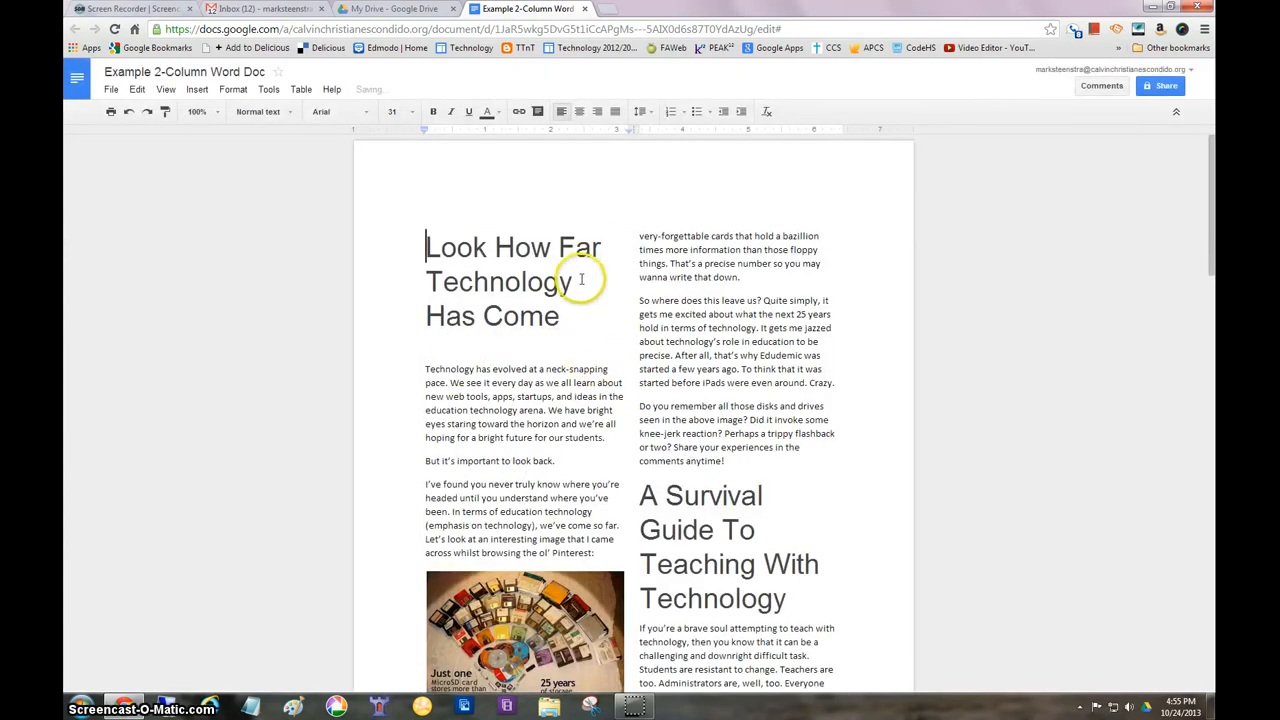
scroll(611, 286, "down", 3)
scroll(624, 293, "up", 2)
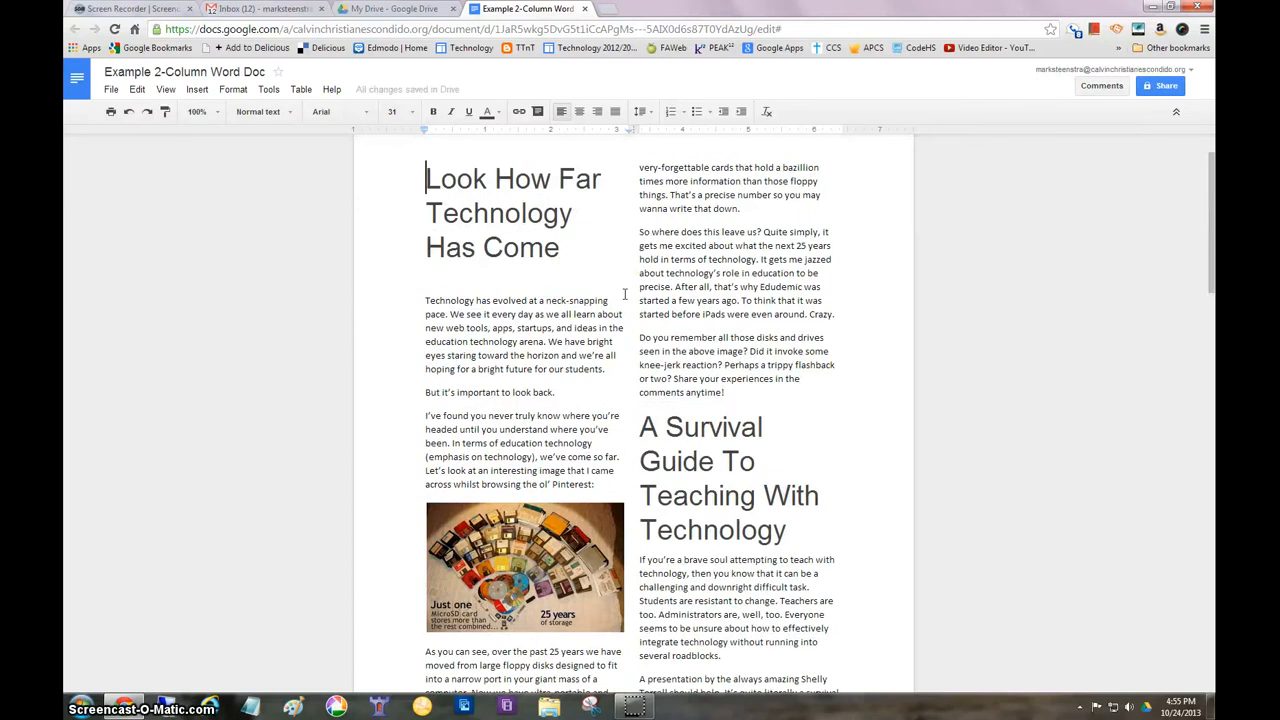
scroll(624, 293, "up", 1)
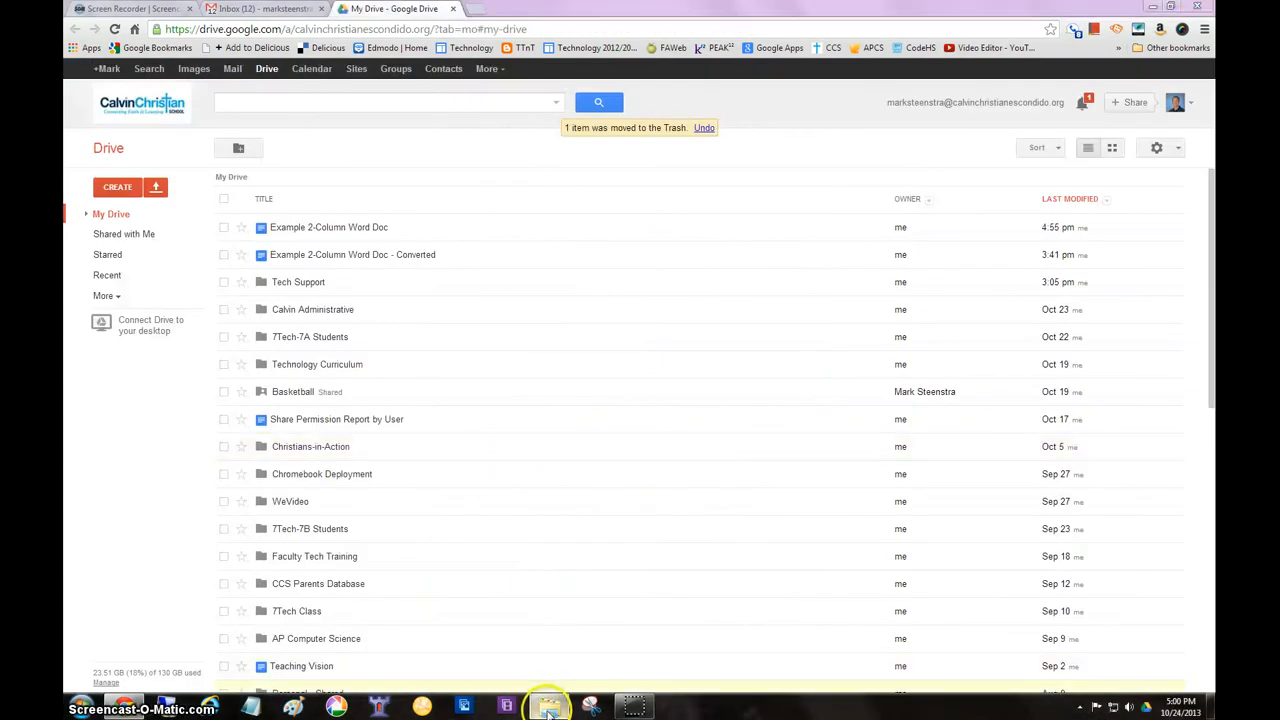
Open FrontPage 2003 IM 01.doc from the Instructors Manual folder in Word and look through its first pages
left_click(547, 702)
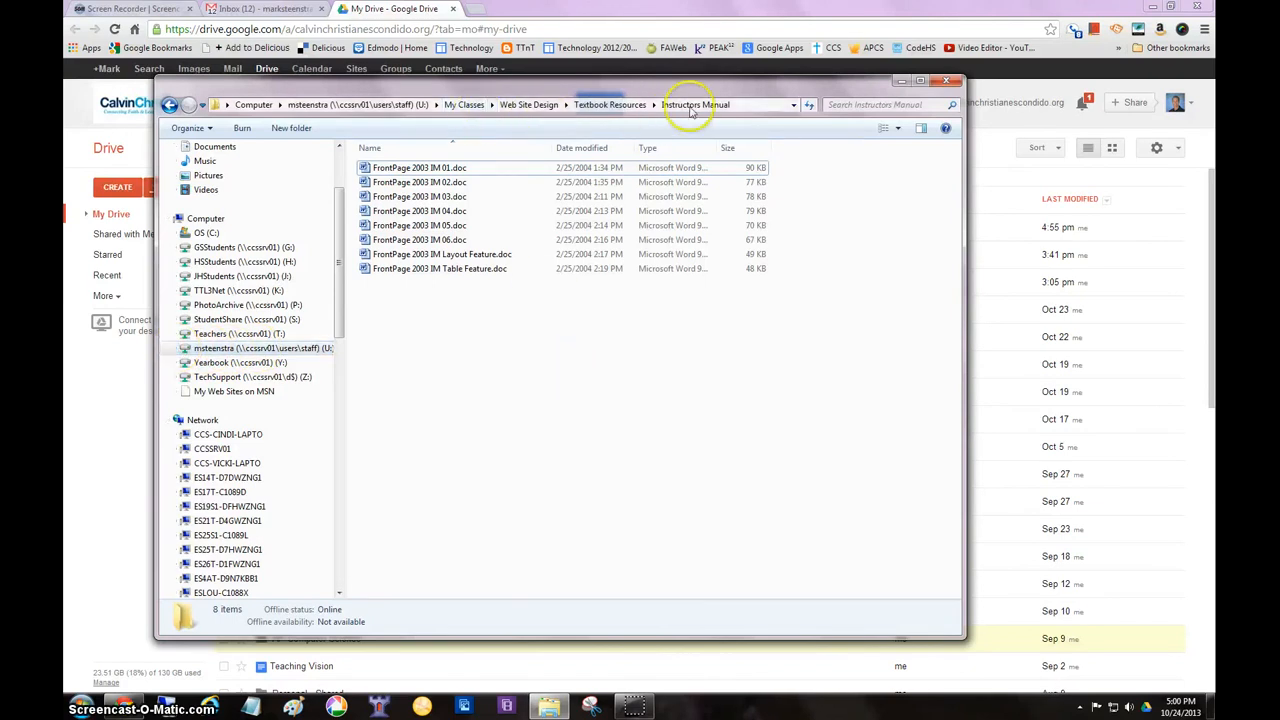
left_click(395, 170)
double_click(395, 170)
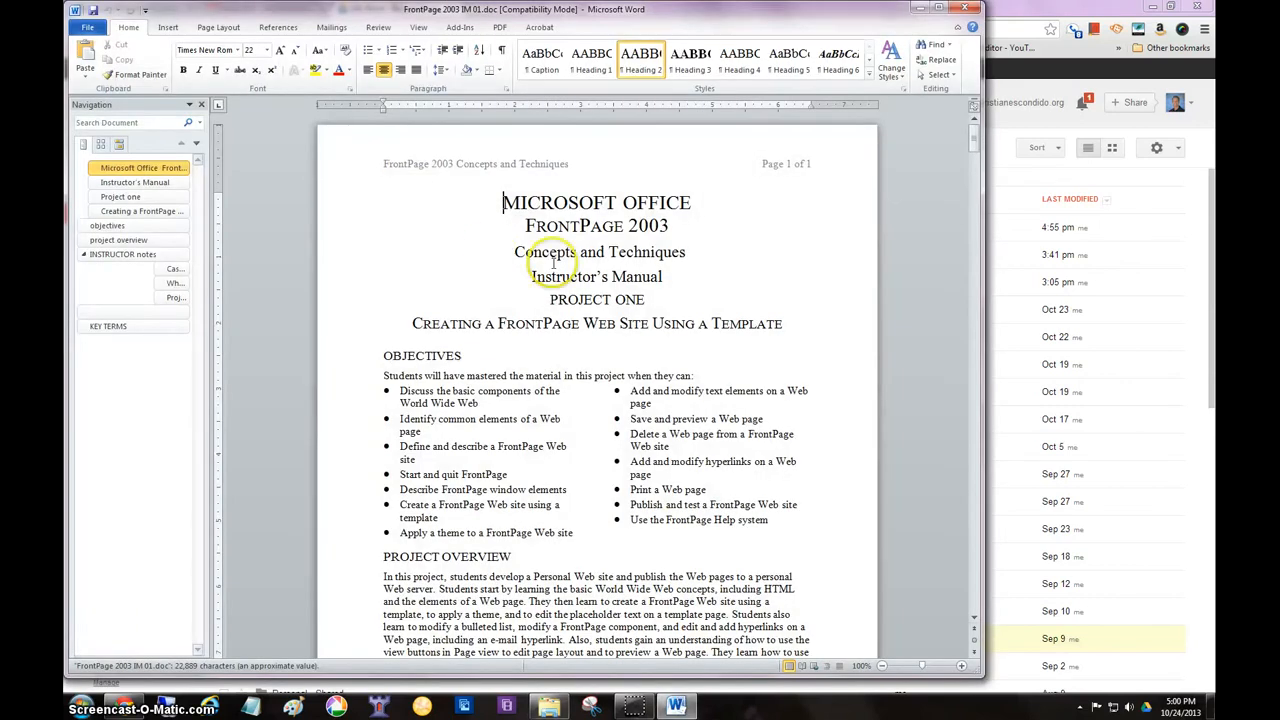
scroll(465, 259, "down", 2)
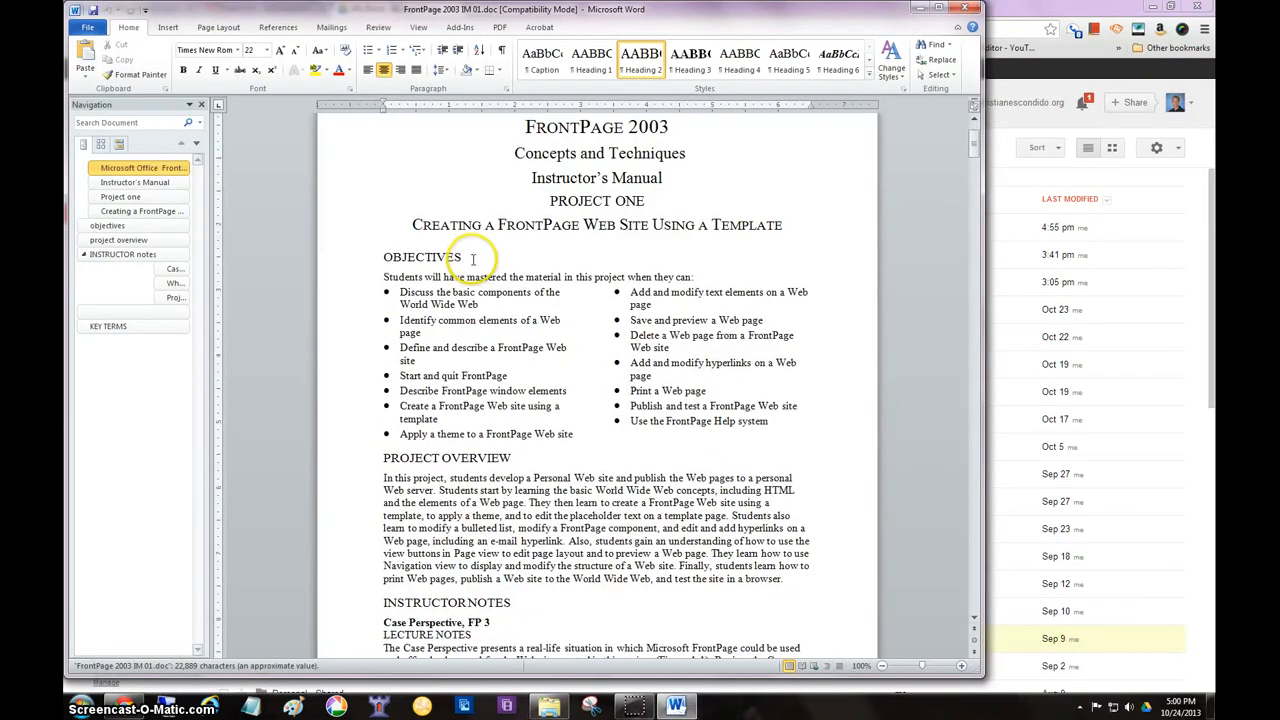
scroll(473, 259, "down", 3)
scroll(473, 259, "down", 8)
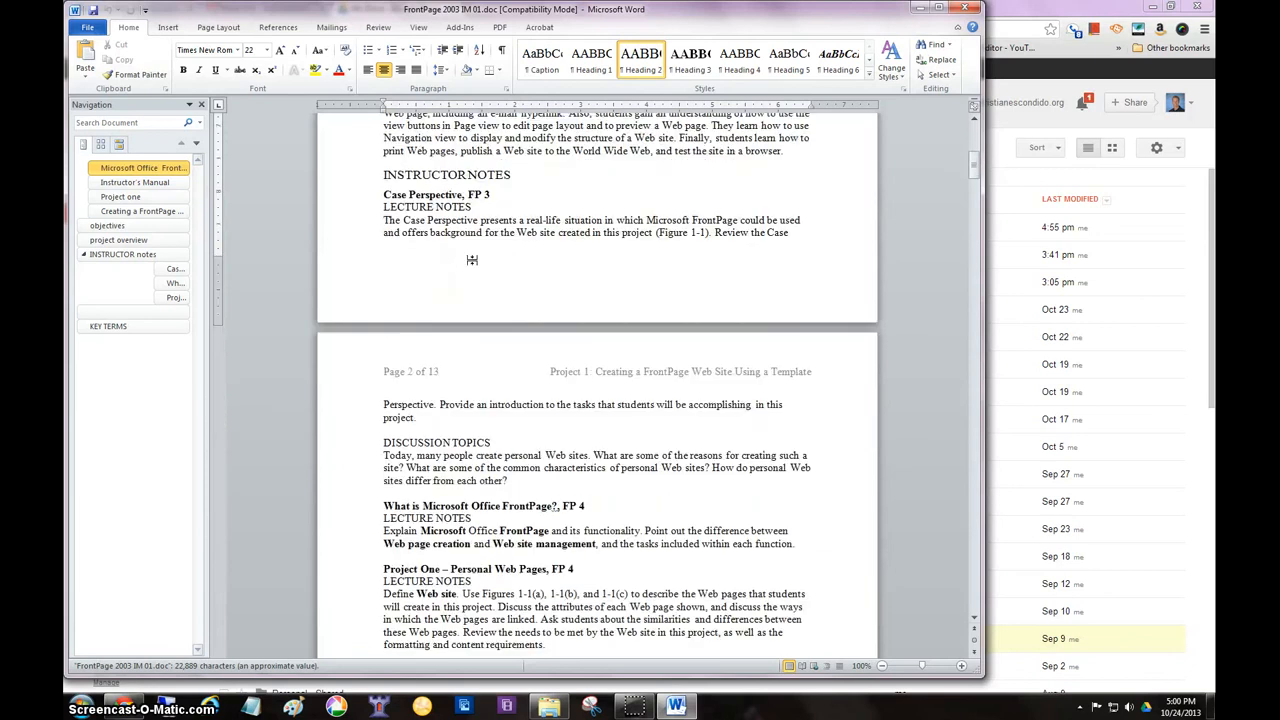
Close FrontPage 2003 IM 01.doc in Word and minimize the Instructors Manual folder window
scroll(474, 261, "up", 5)
scroll(473, 259, "up", 8)
left_click(470, 254)
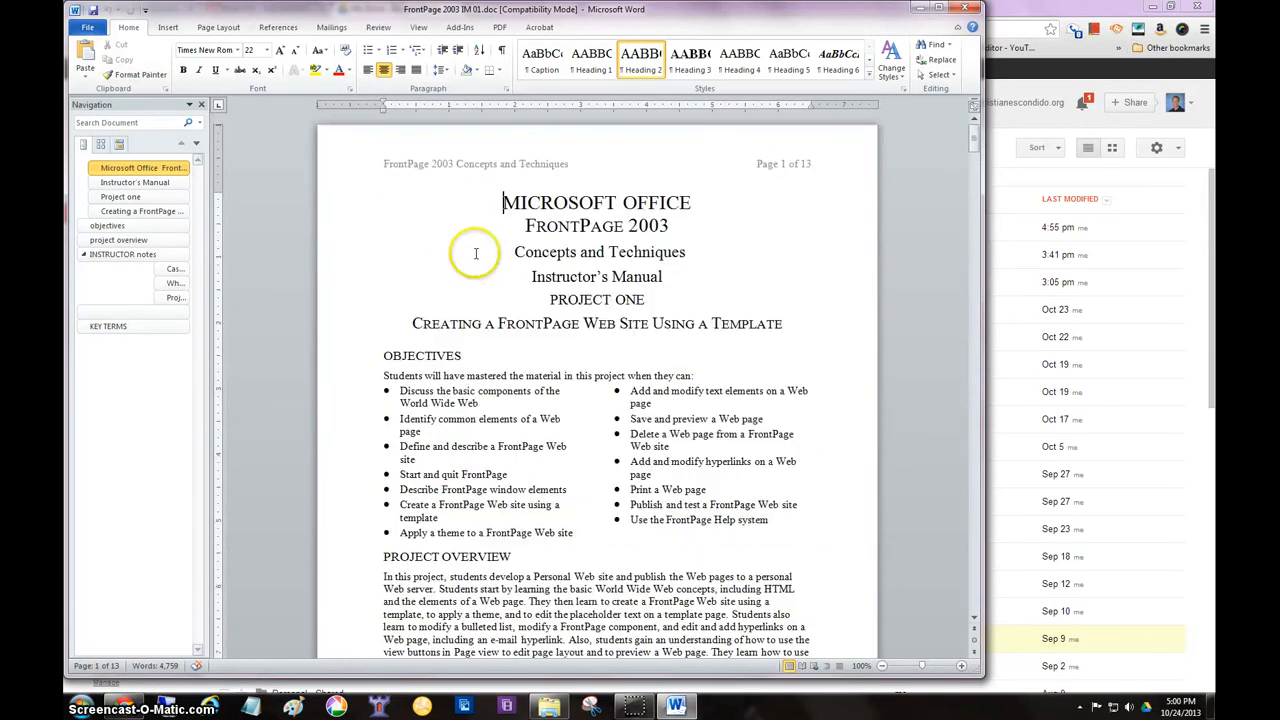
left_click(970, 12)
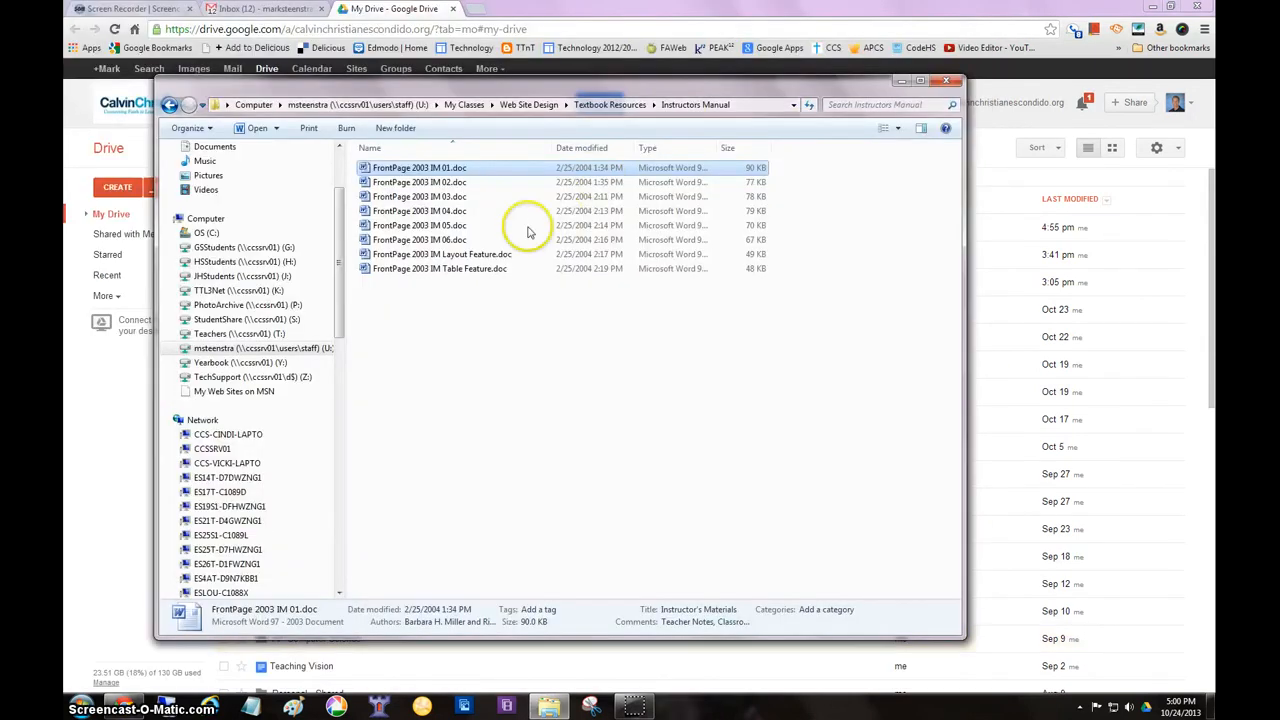
left_click(428, 173)
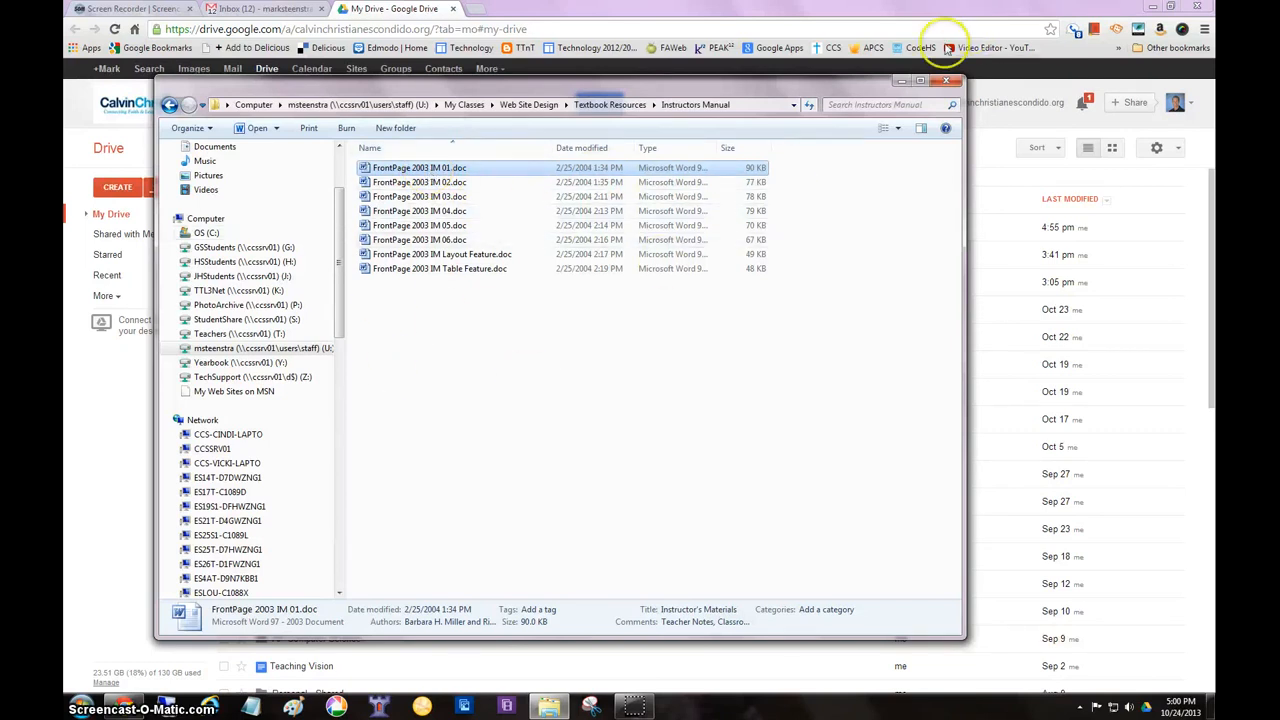
left_click(901, 83)
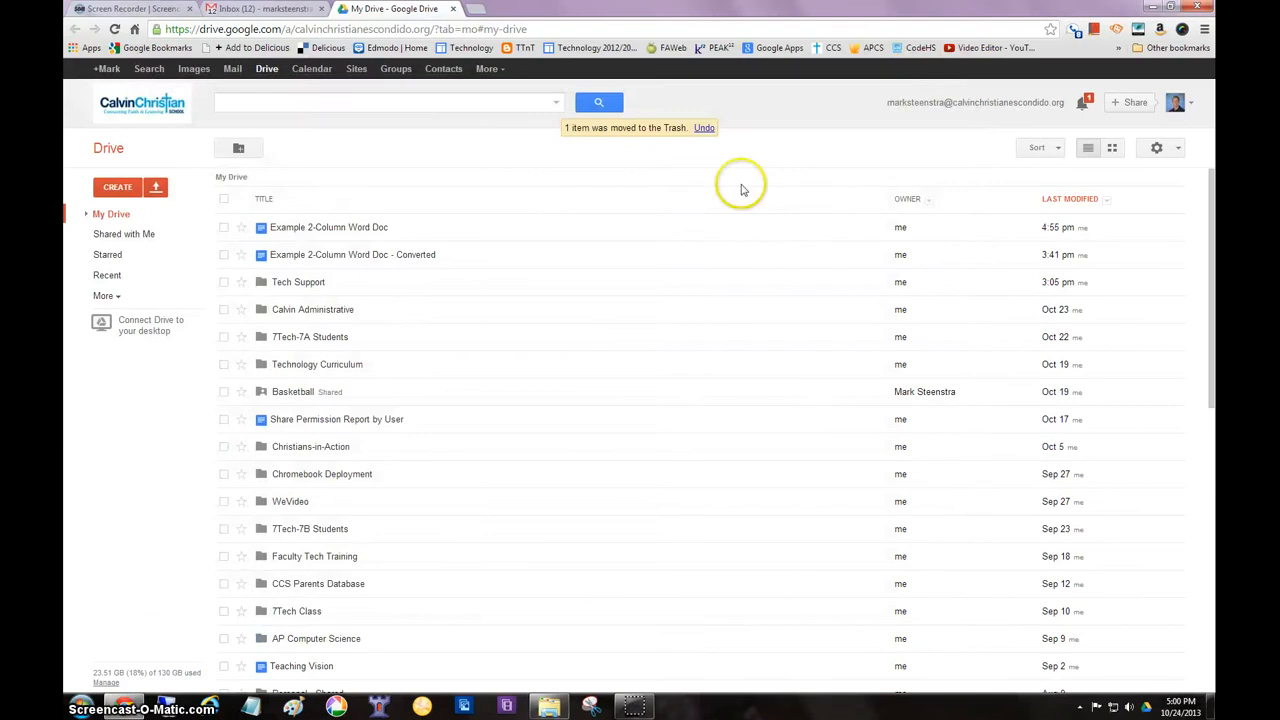
Upload FrontPage 2003 IM 01.doc from the Instructors Manual folder to My Drive with conversion to Google Docs format enabled
left_click(157, 190)
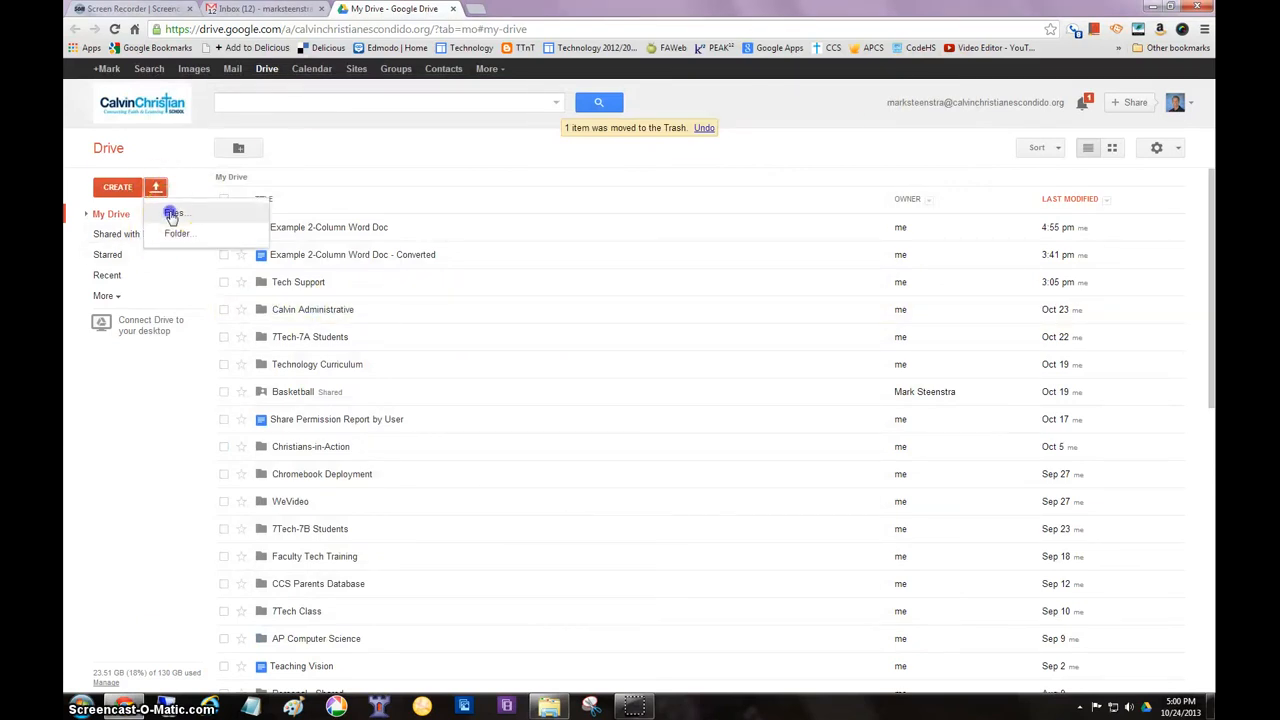
left_click(173, 216)
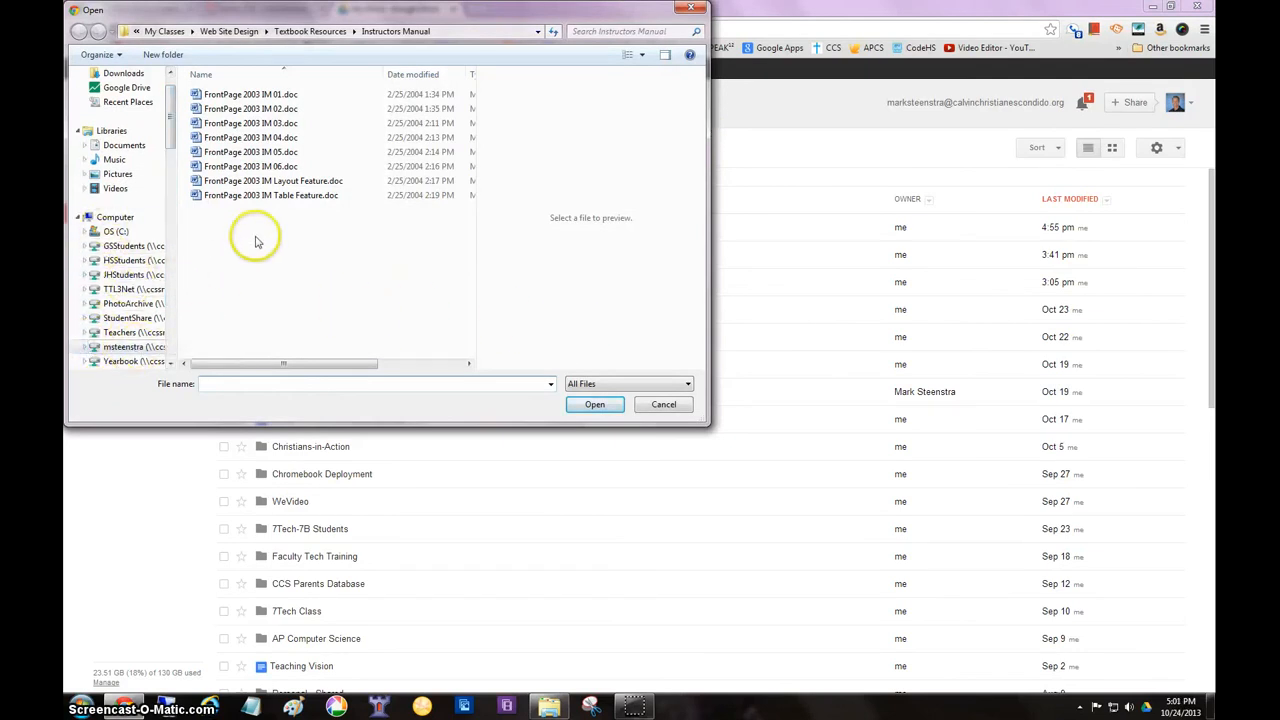
left_click(249, 96)
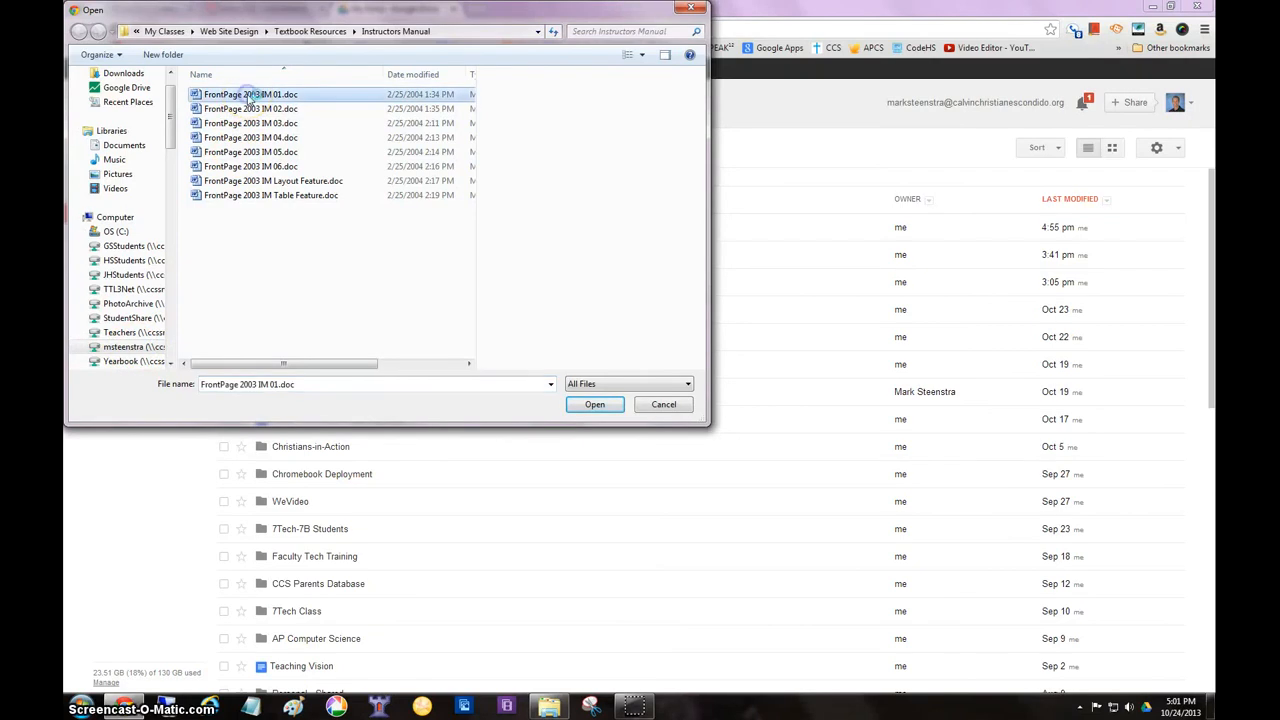
left_click(592, 408)
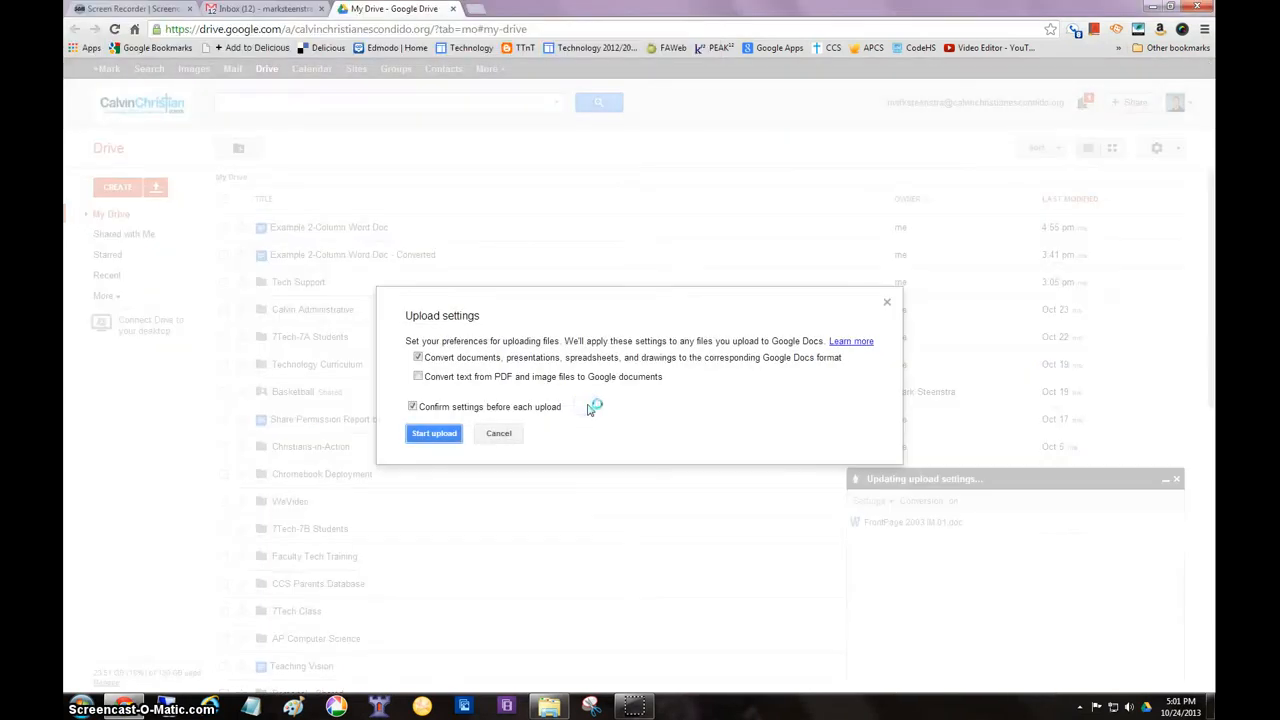
left_click(444, 441)
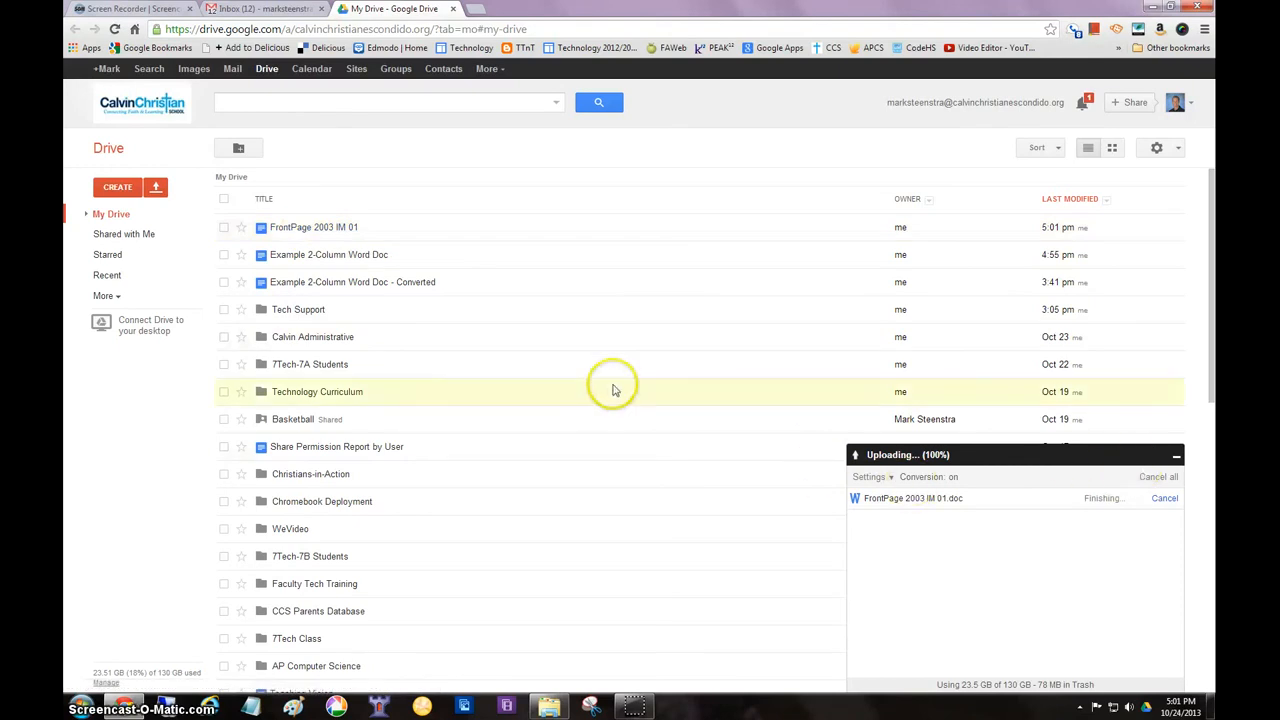
Open the converted FrontPage 2003 IM 01 document, examine its objectives list and following pages, and close it
left_click(305, 230)
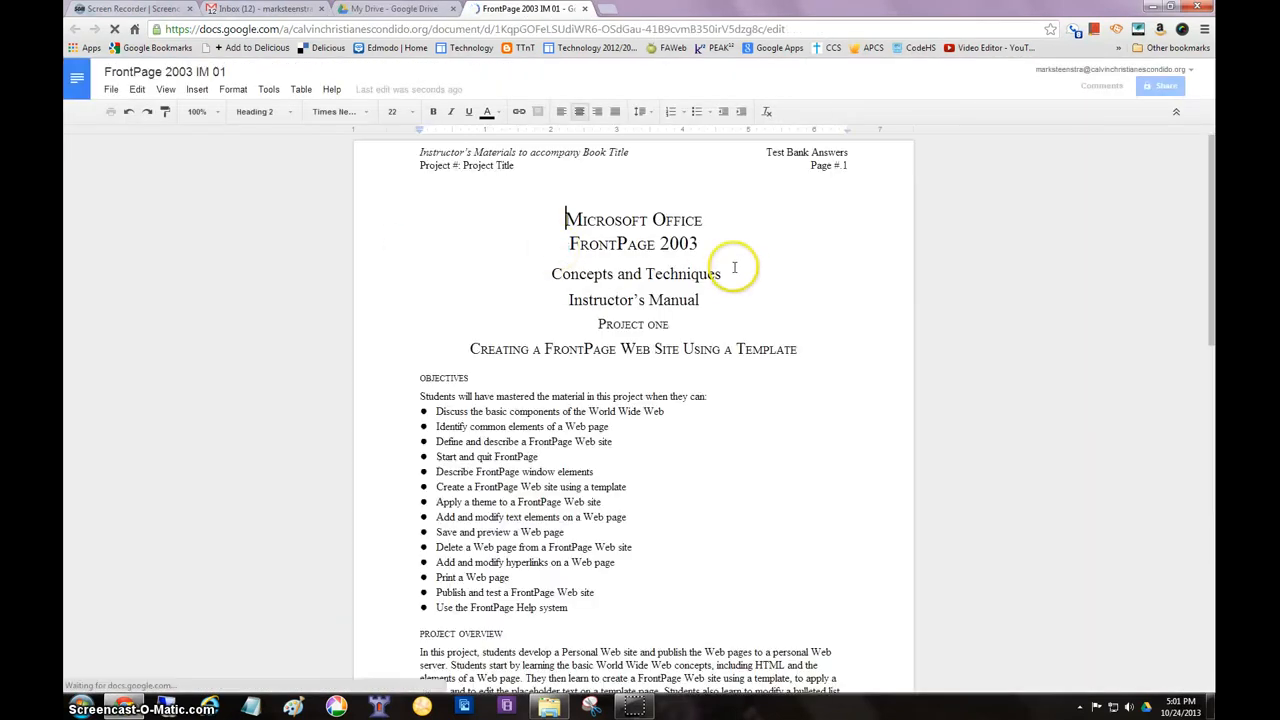
scroll(729, 260, "down", 1)
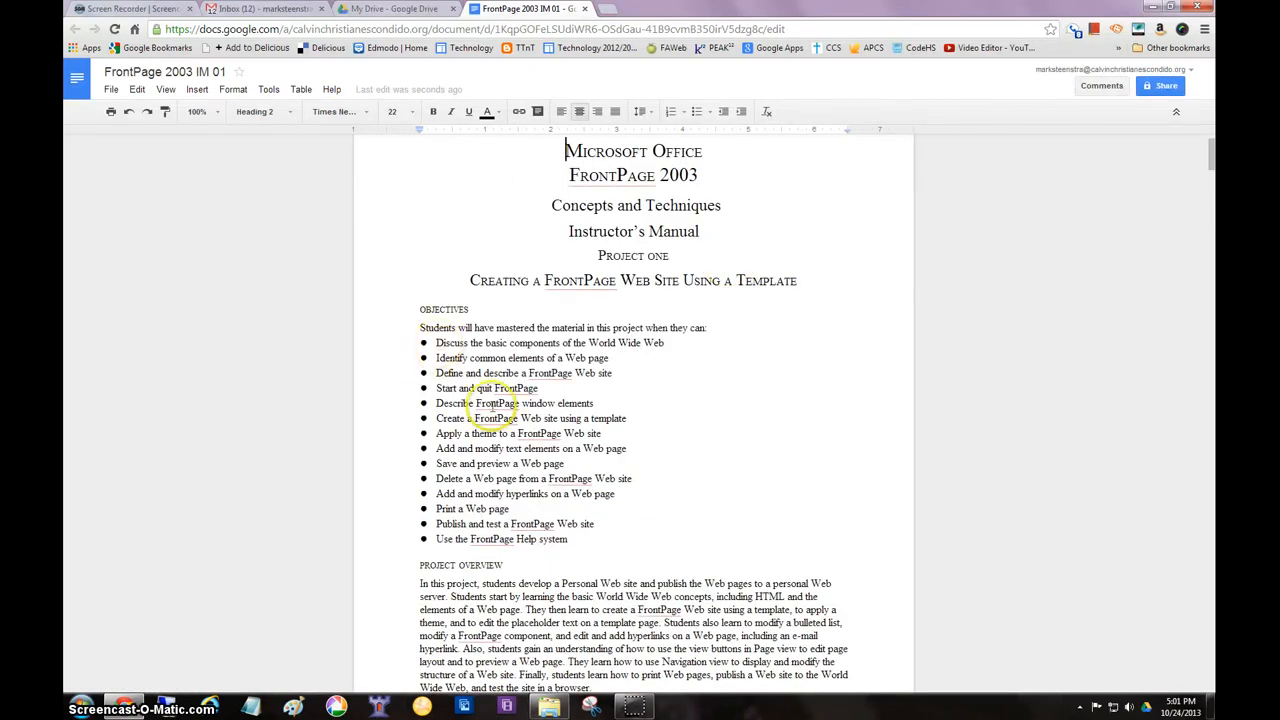
scroll(673, 443, "down", 2)
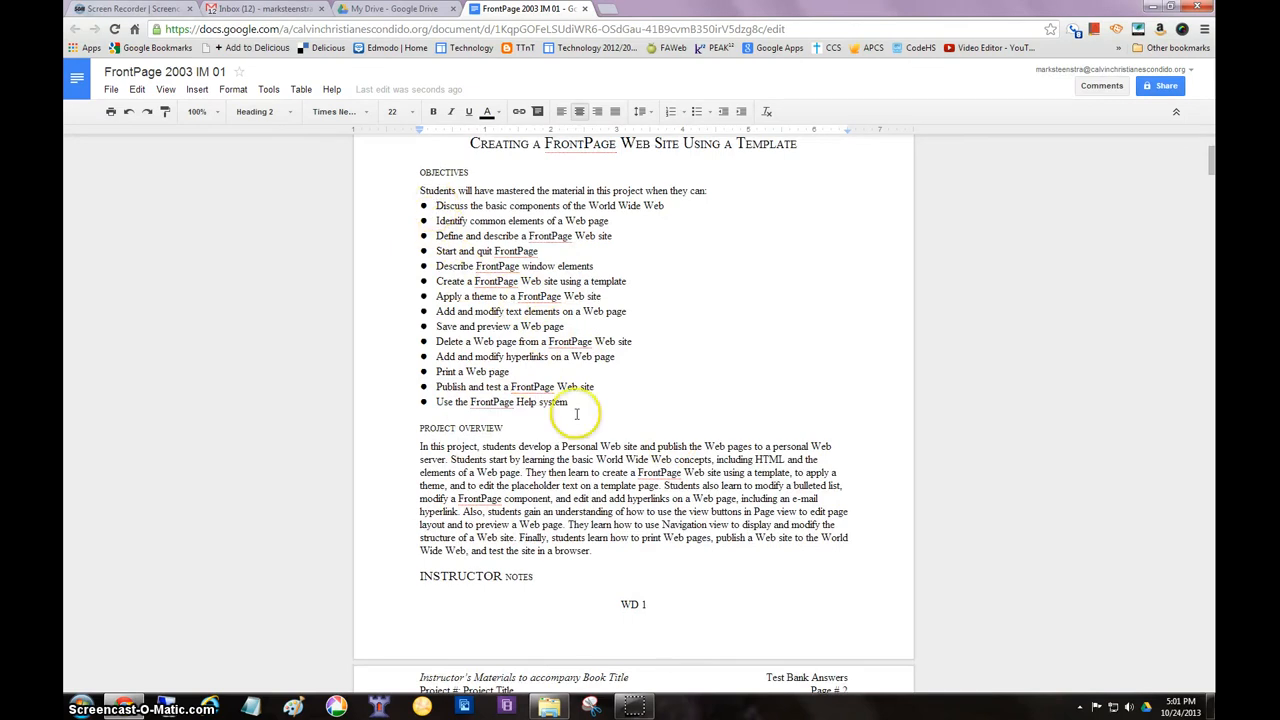
scroll(658, 405, "down", 4)
scroll(662, 412, "down", 3)
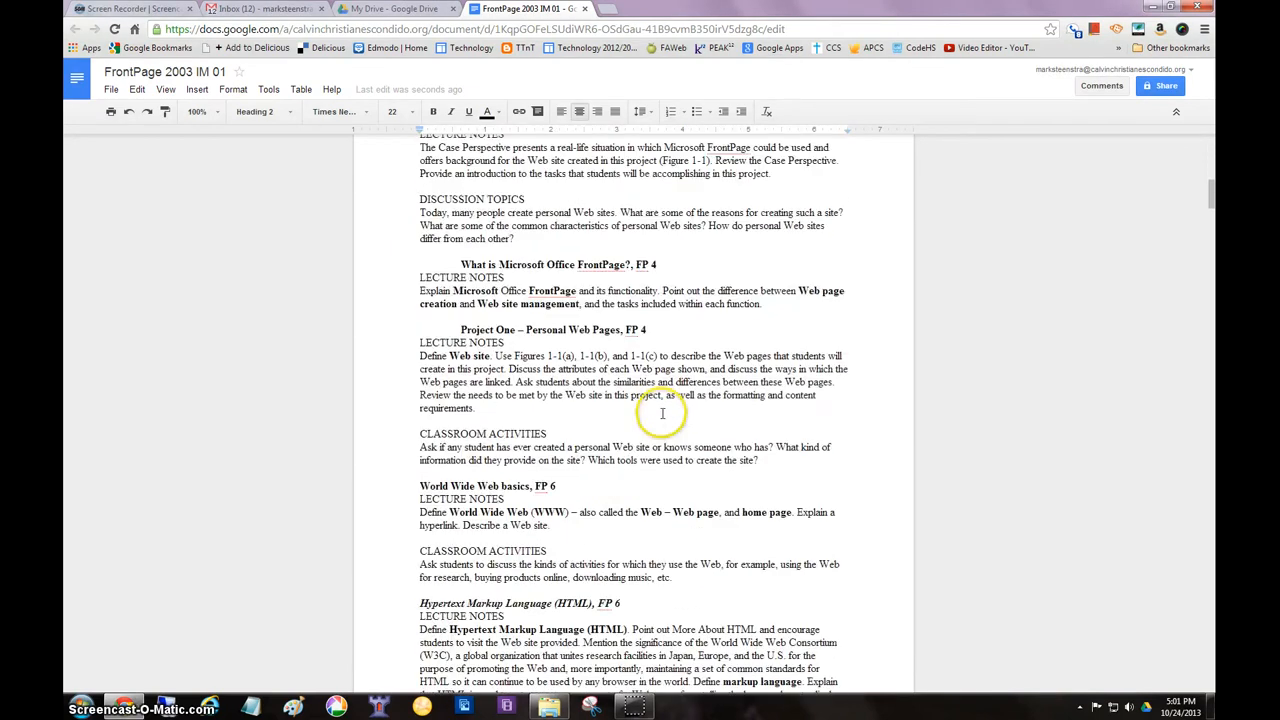
scroll(662, 413, "down", 12)
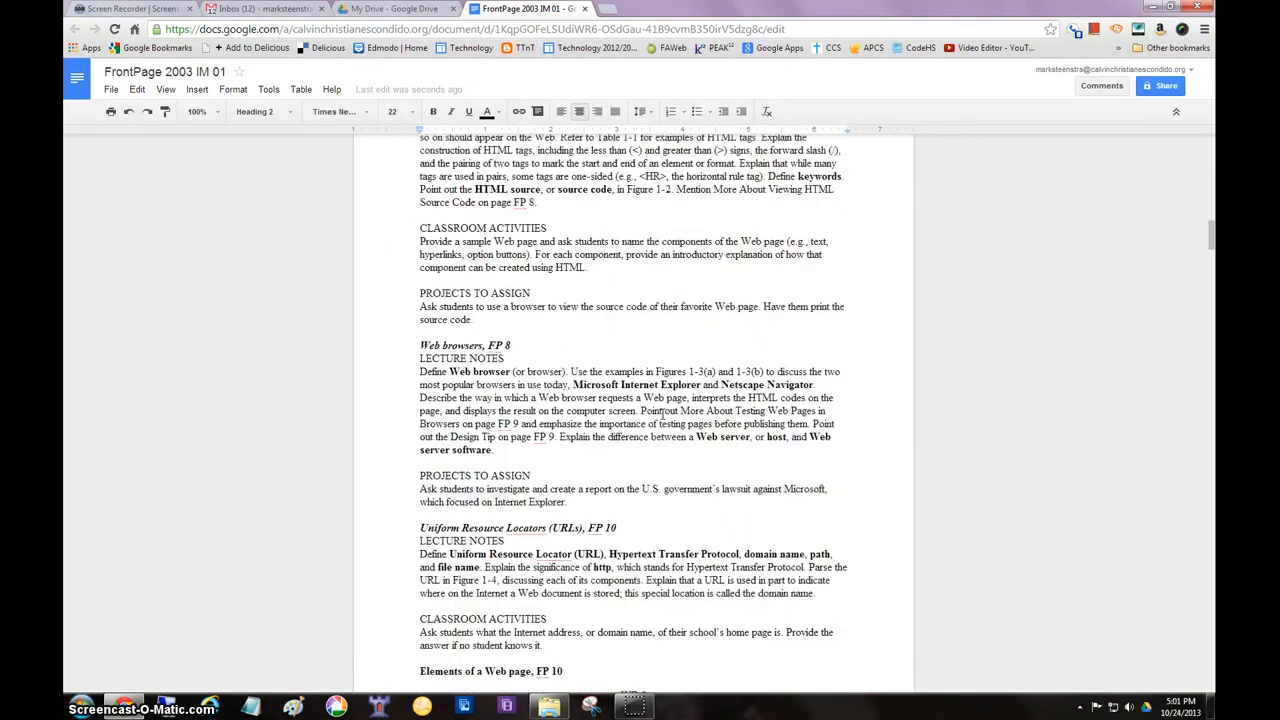
scroll(662, 413, "down", 15)
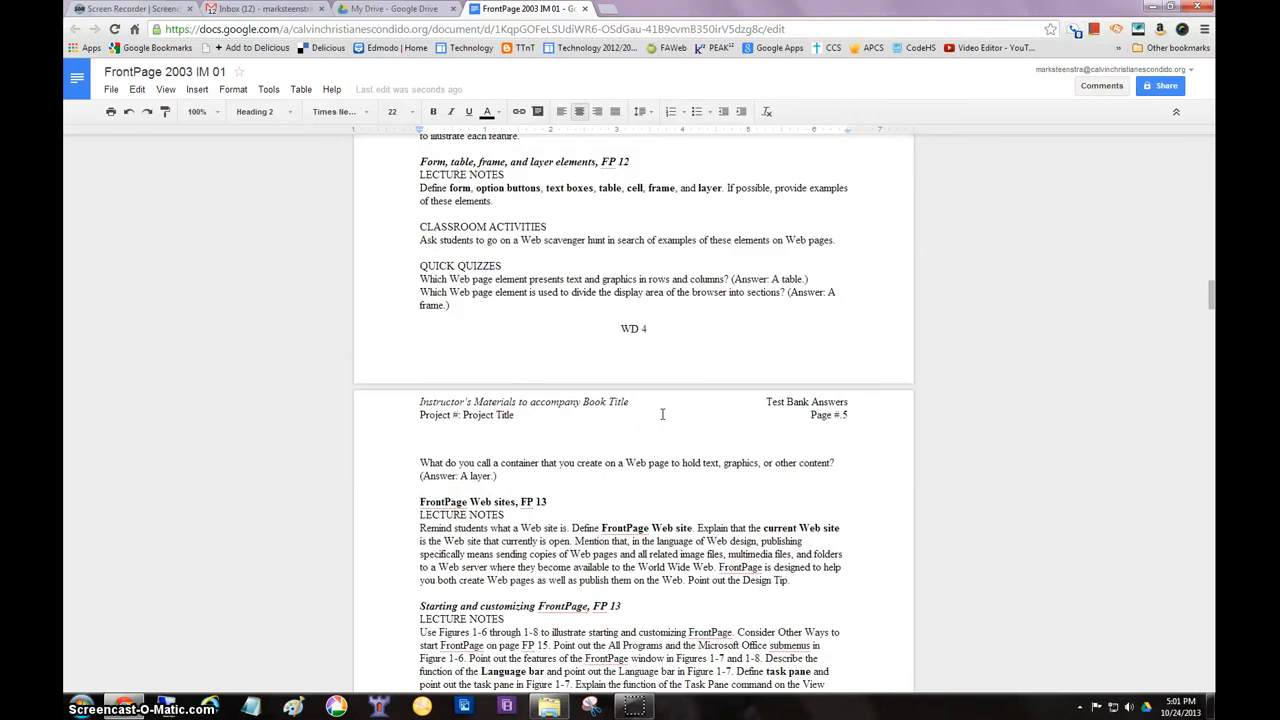
scroll(662, 413, "down", 8)
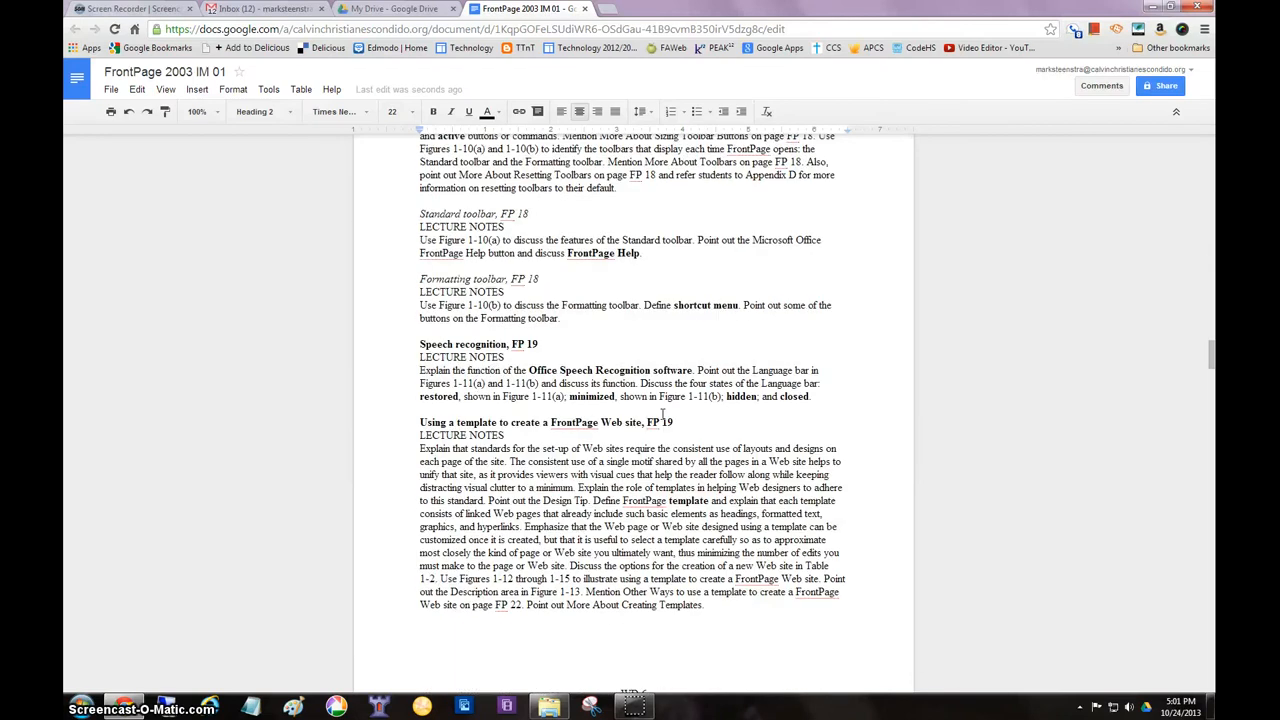
scroll(662, 413, "down", 15)
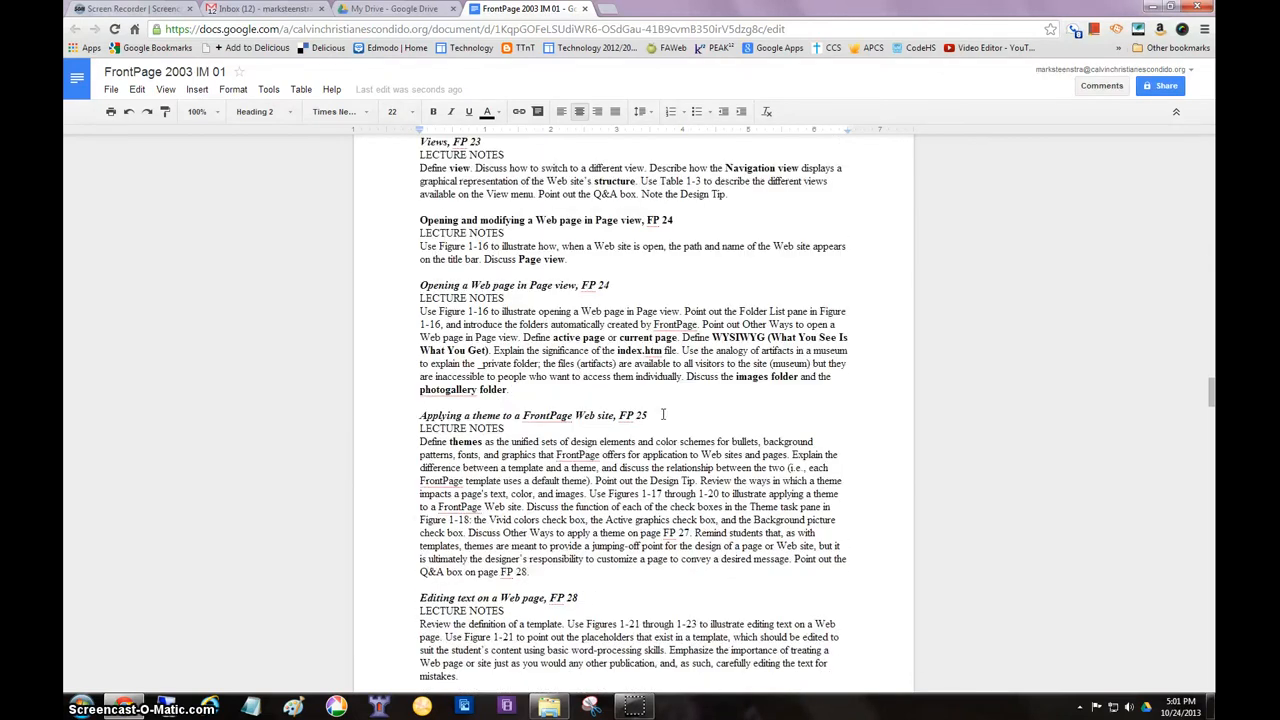
scroll(662, 413, "down", 6)
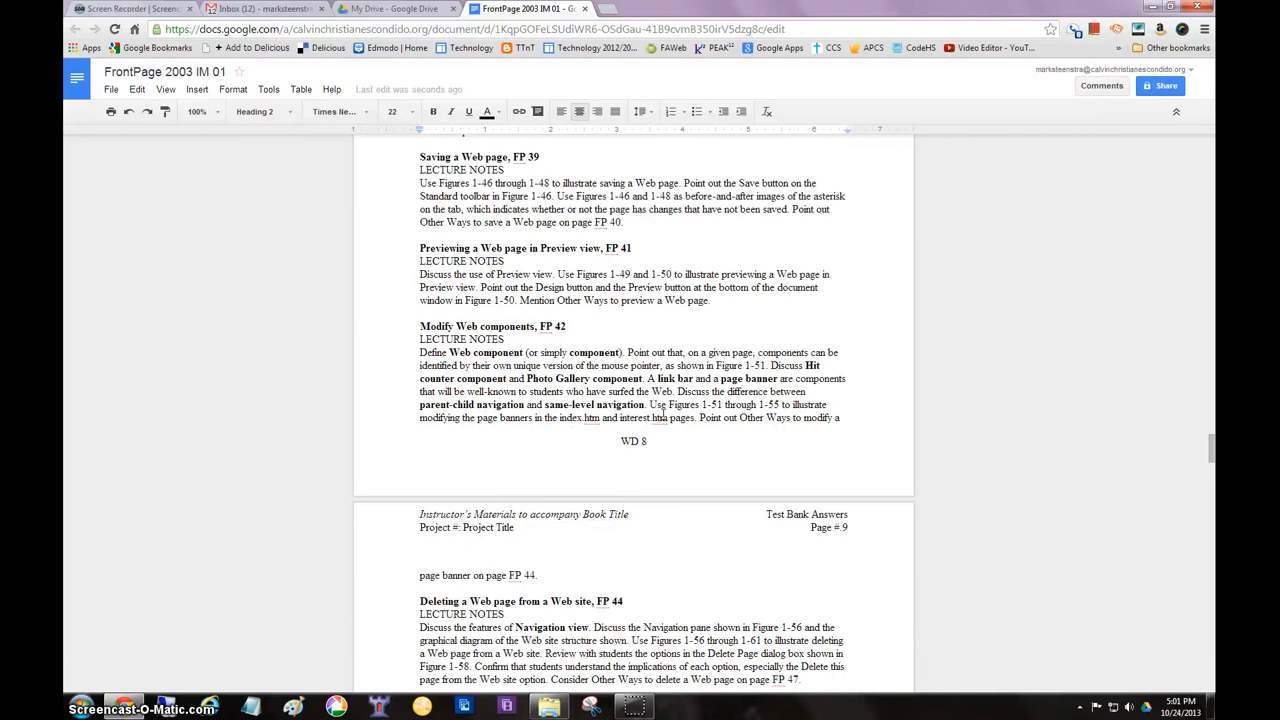
scroll(662, 413, "up", 4)
scroll(662, 413, "up", 10)
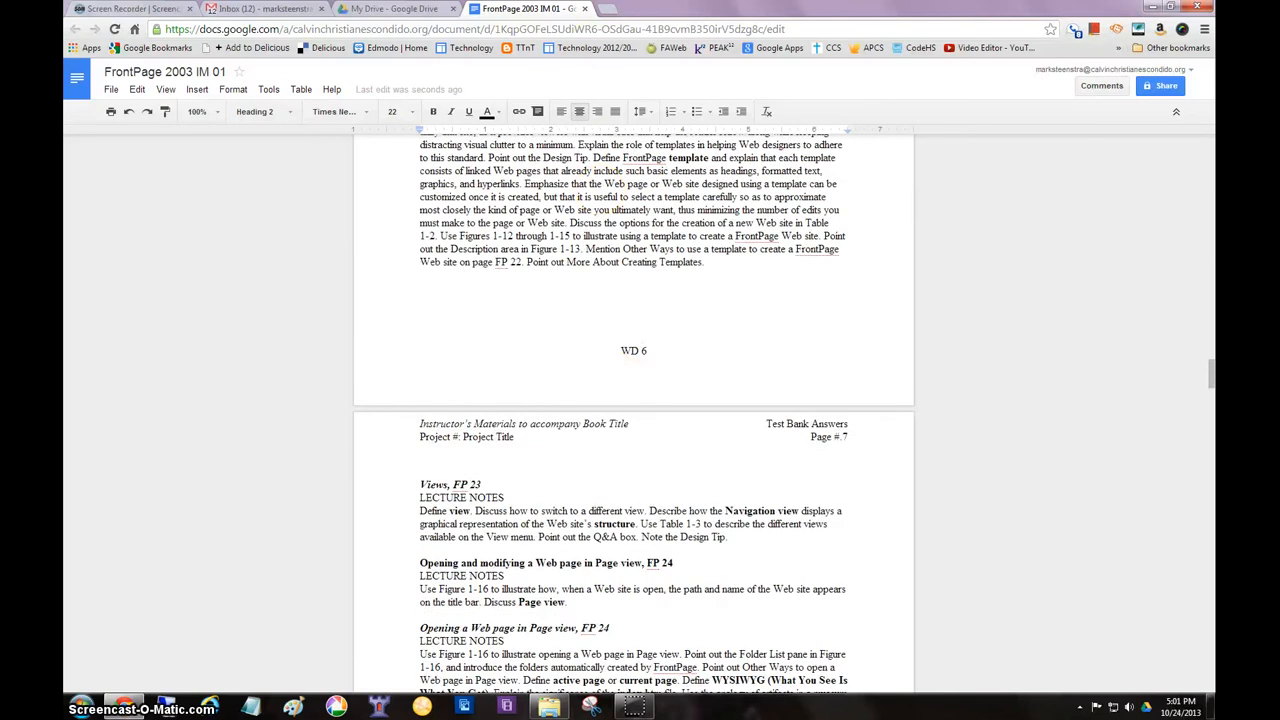
left_click(587, 10)
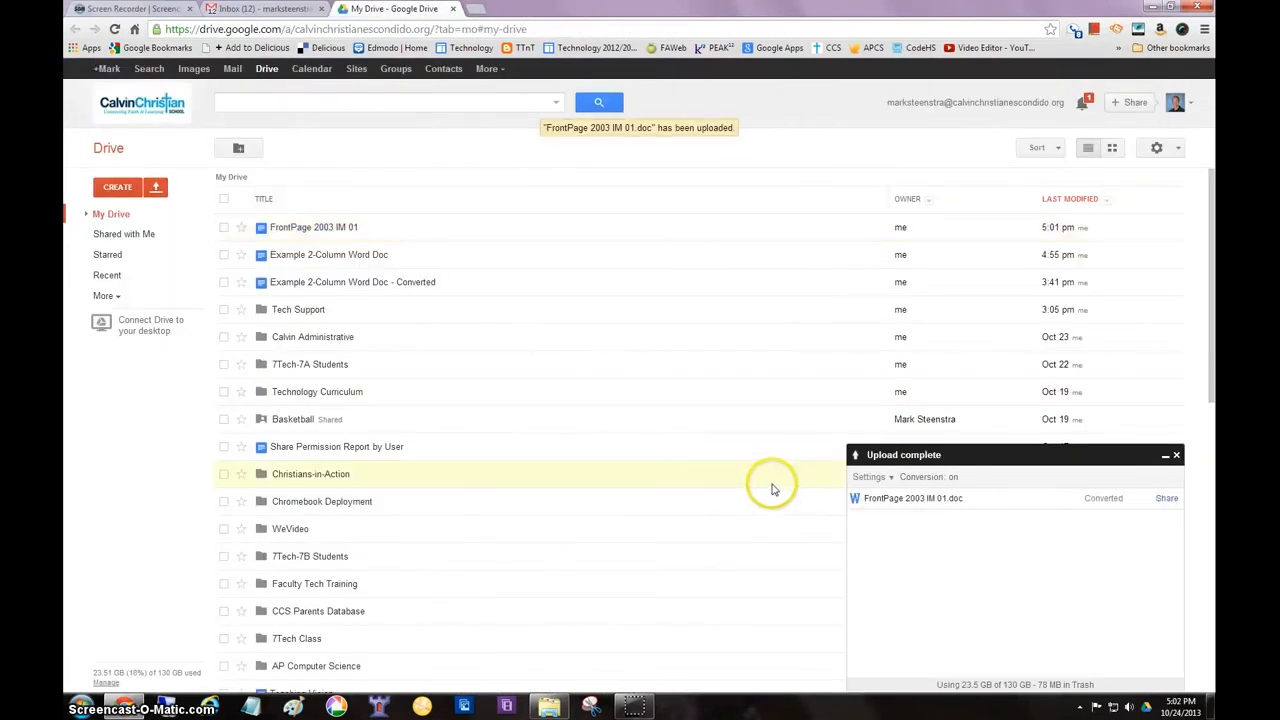
Dismiss the upload status window and close the Instructors Manual folder window
left_click(1176, 455)
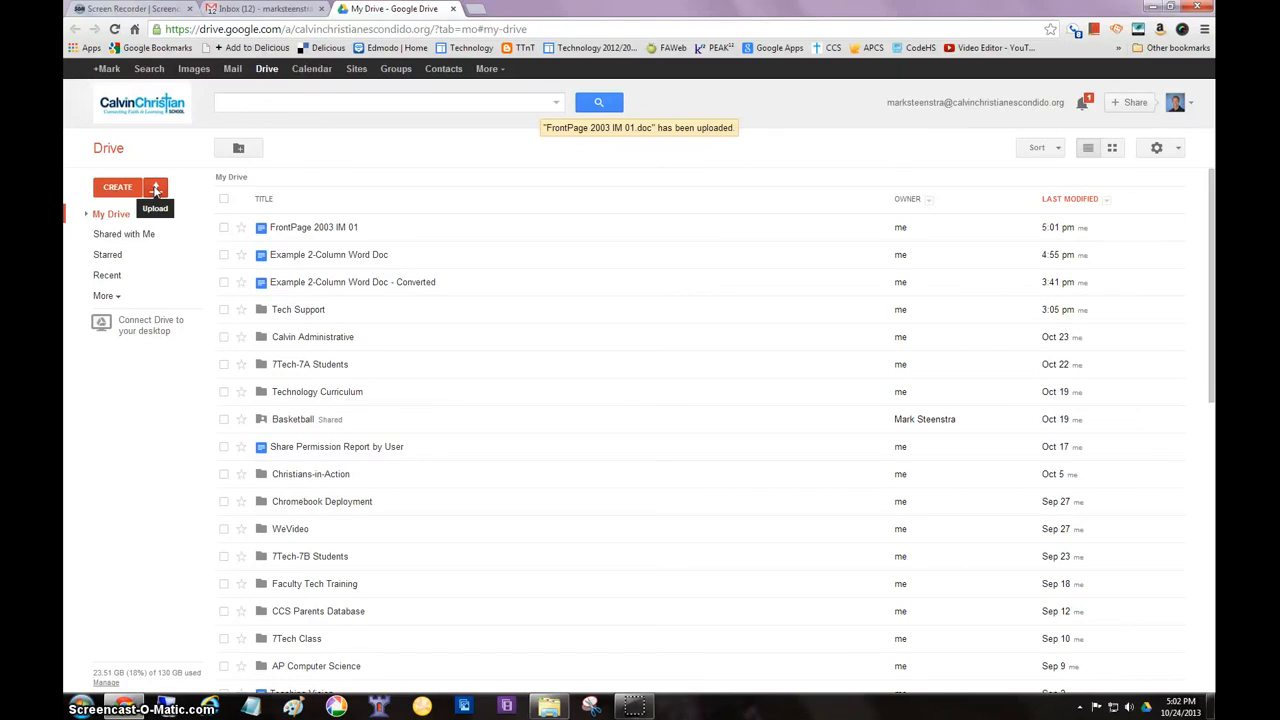
left_click(549, 706)
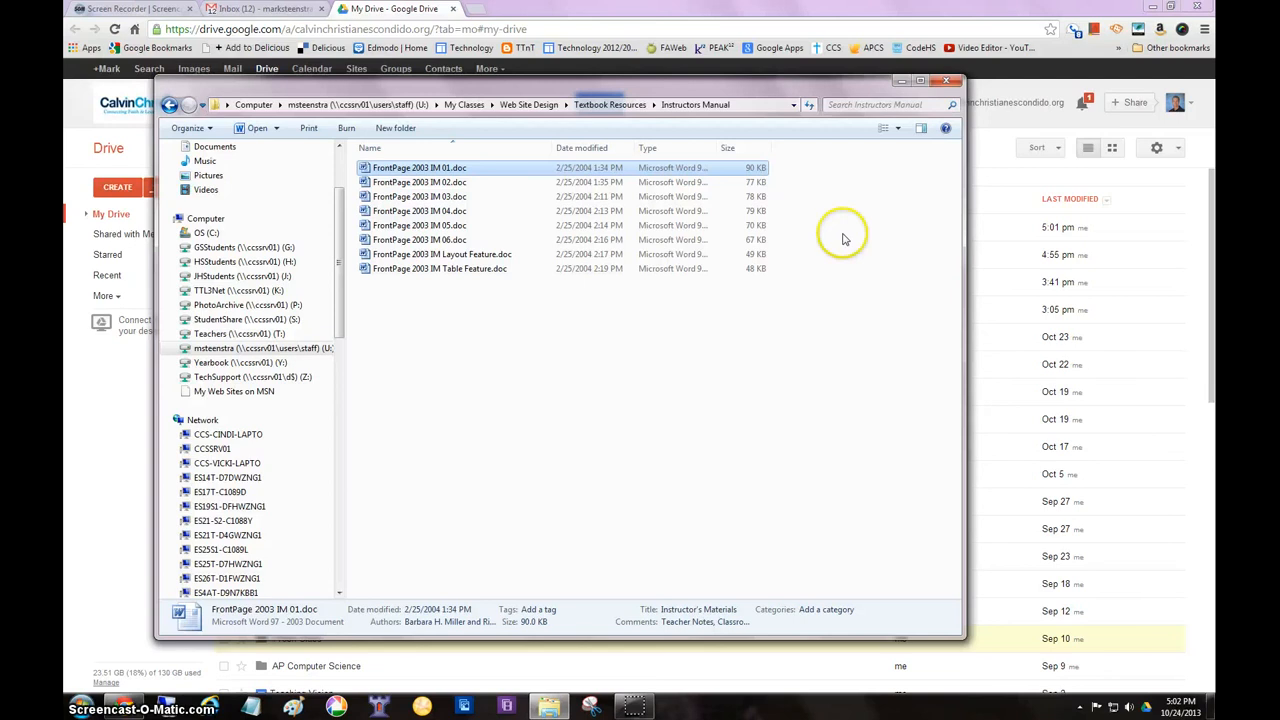
left_click(948, 83)
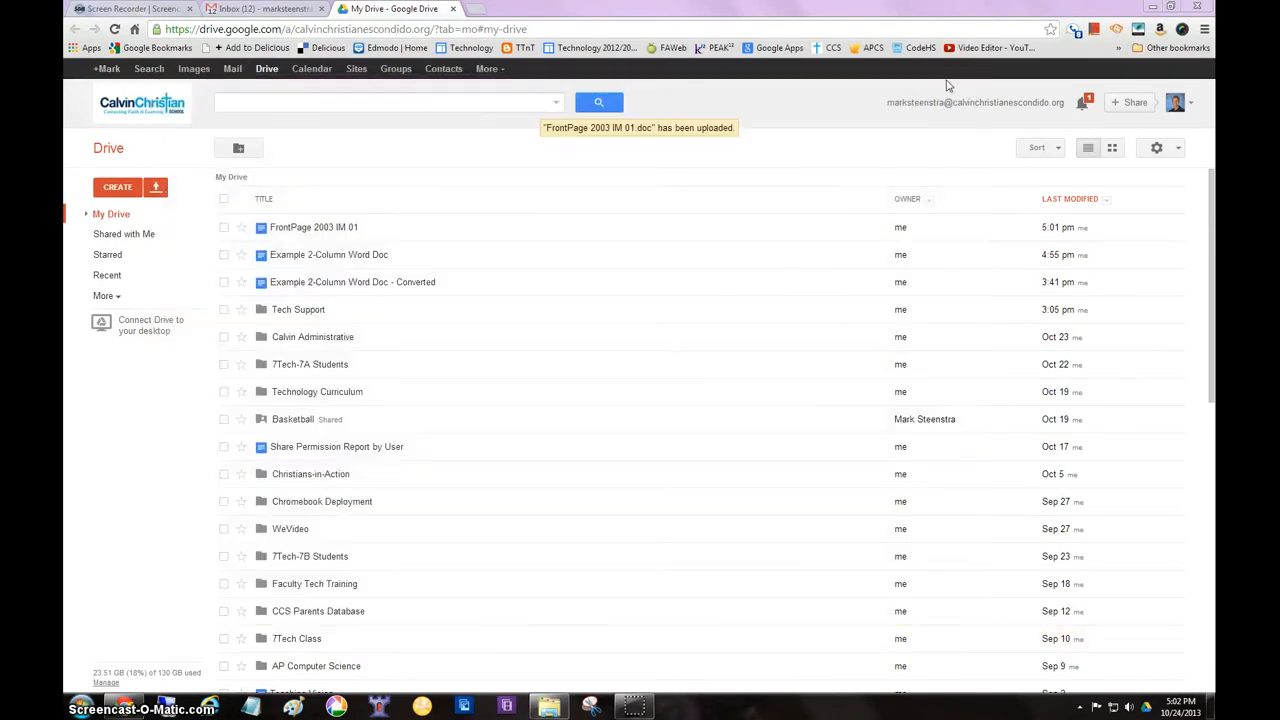
Start a folder upload to My Drive and bring up the Computer drives in the folder tree
left_click(157, 188)
left_click(176, 216)
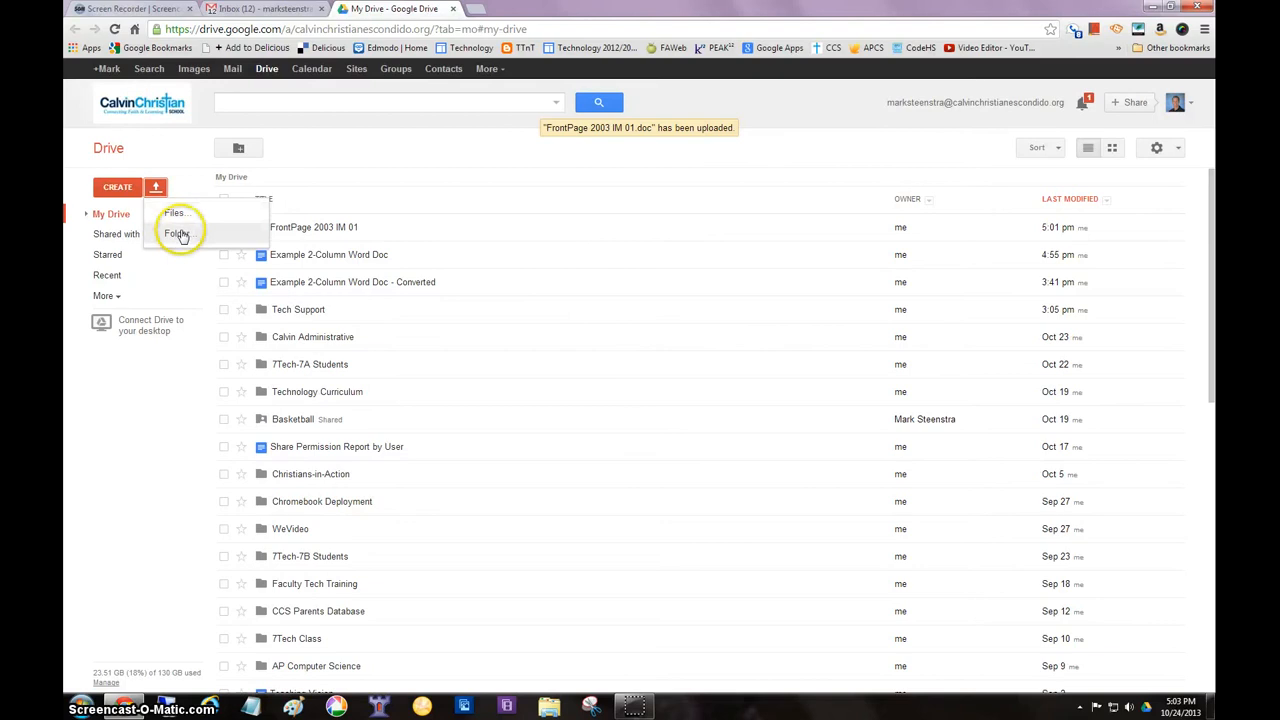
left_click(180, 233)
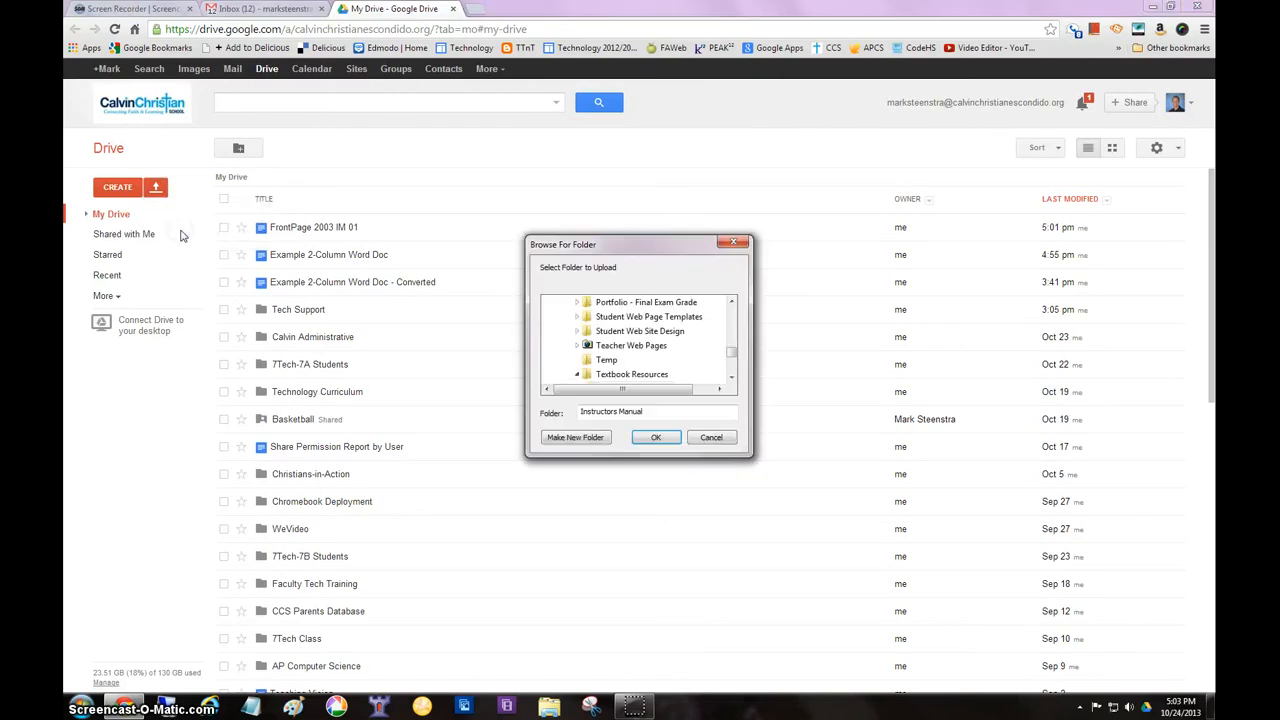
left_click_drag(731, 356, 735, 313)
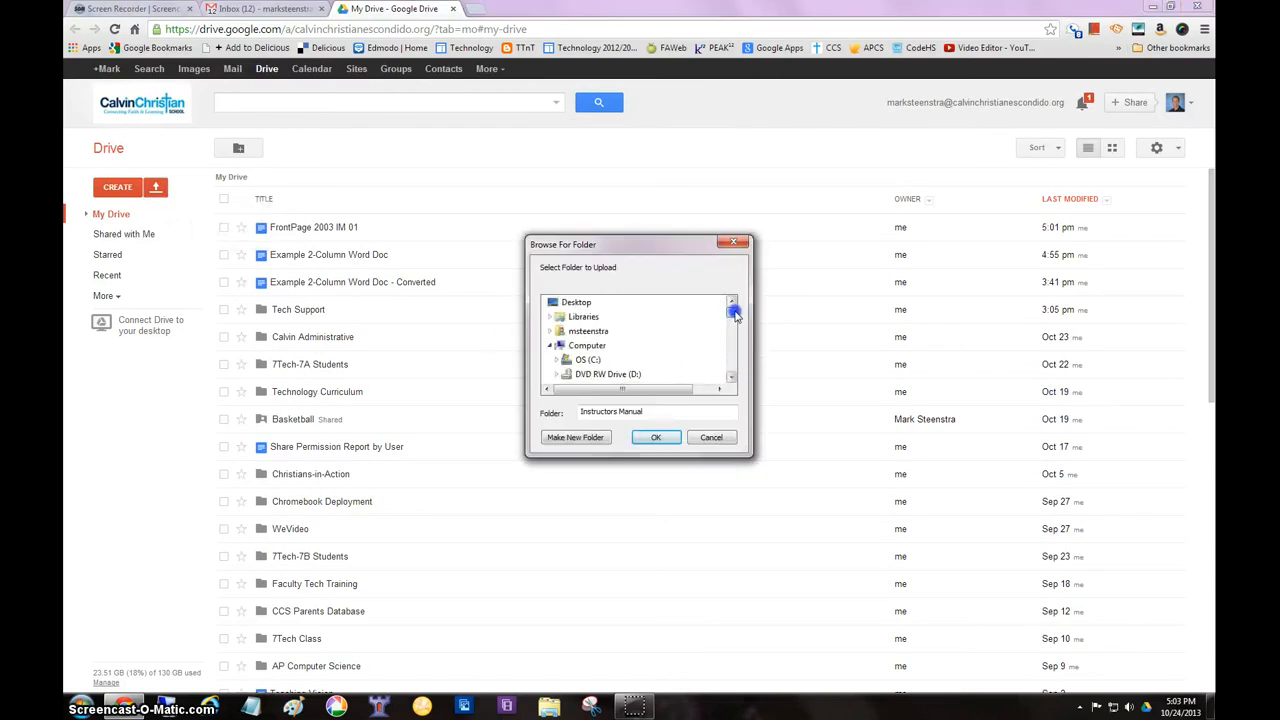
left_click(550, 346)
left_click(550, 346)
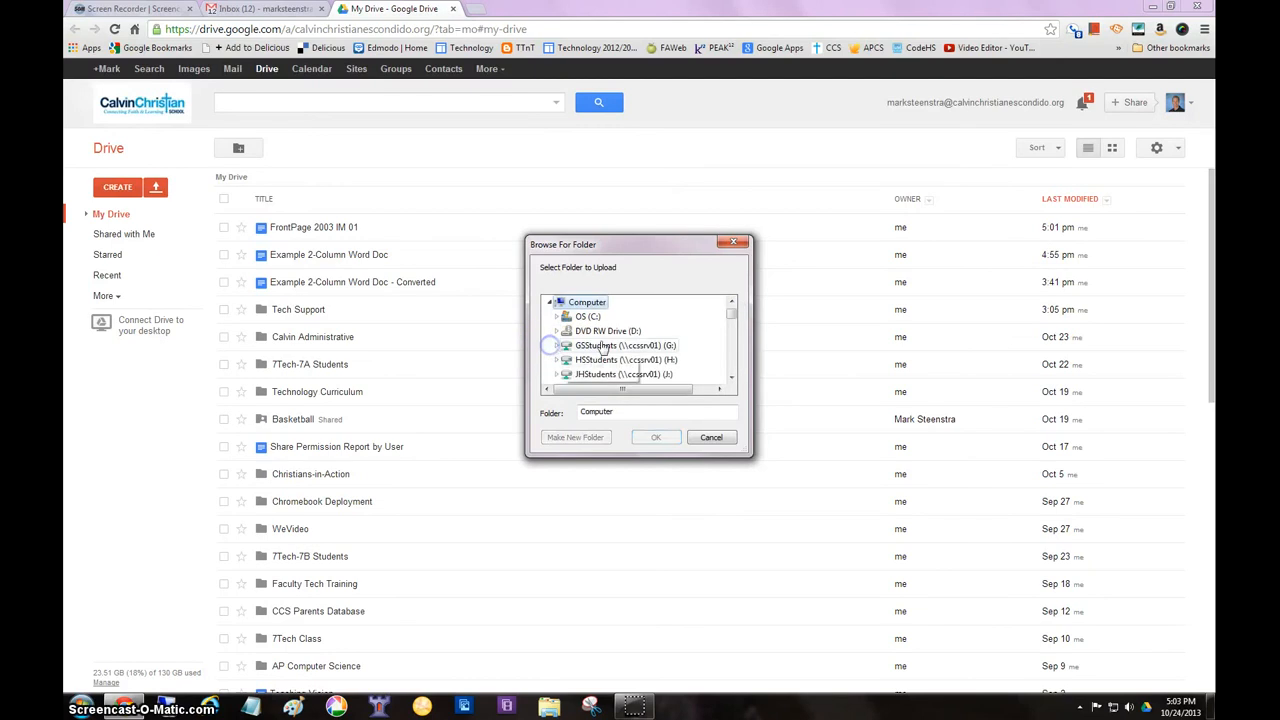
Browse the folder tree to the subfolders of Web Site Design inside My Classes
left_click_drag(731, 310, 732, 318)
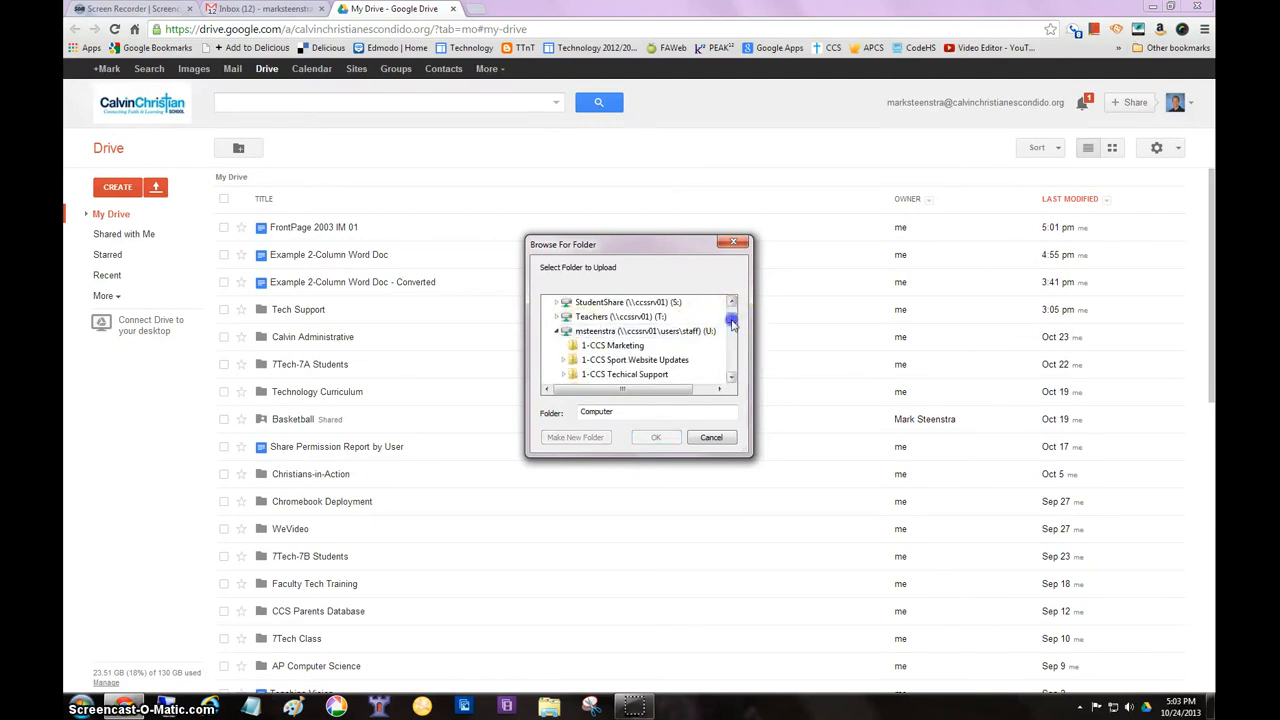
left_click_drag(732, 322, 736, 340)
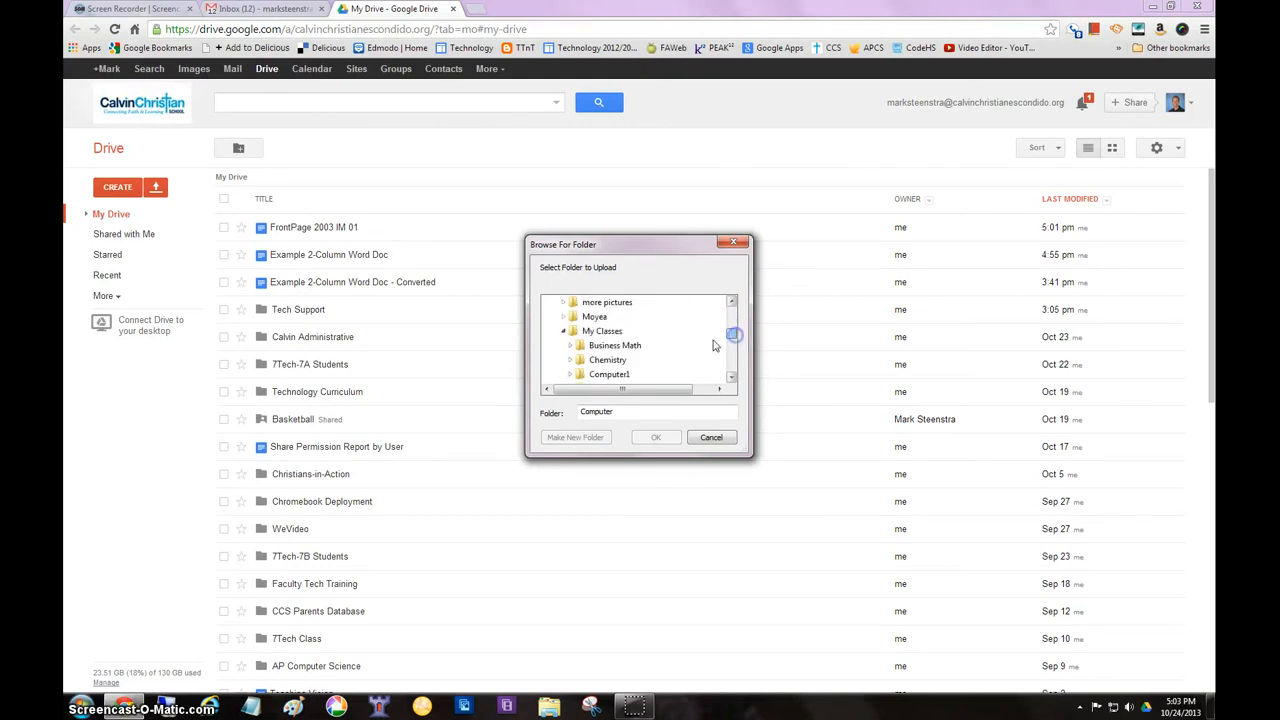
left_click(732, 377)
left_click(732, 377)
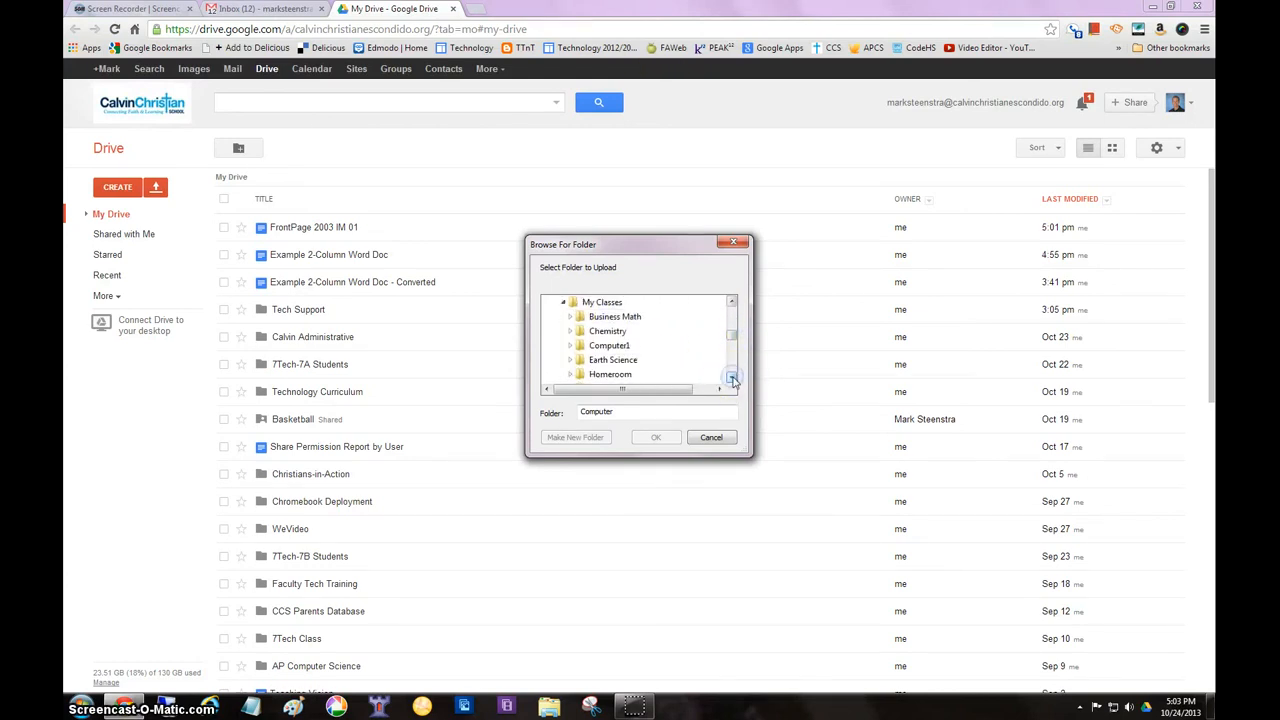
left_click(732, 377)
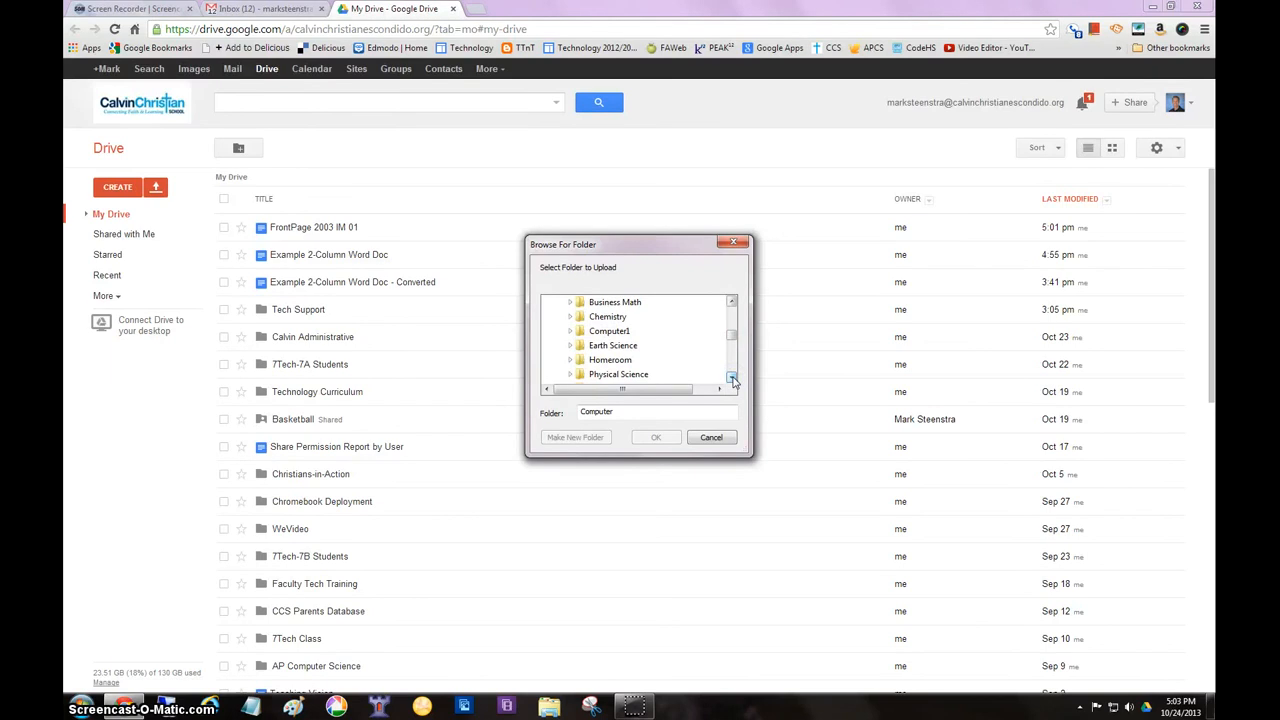
left_click(732, 377)
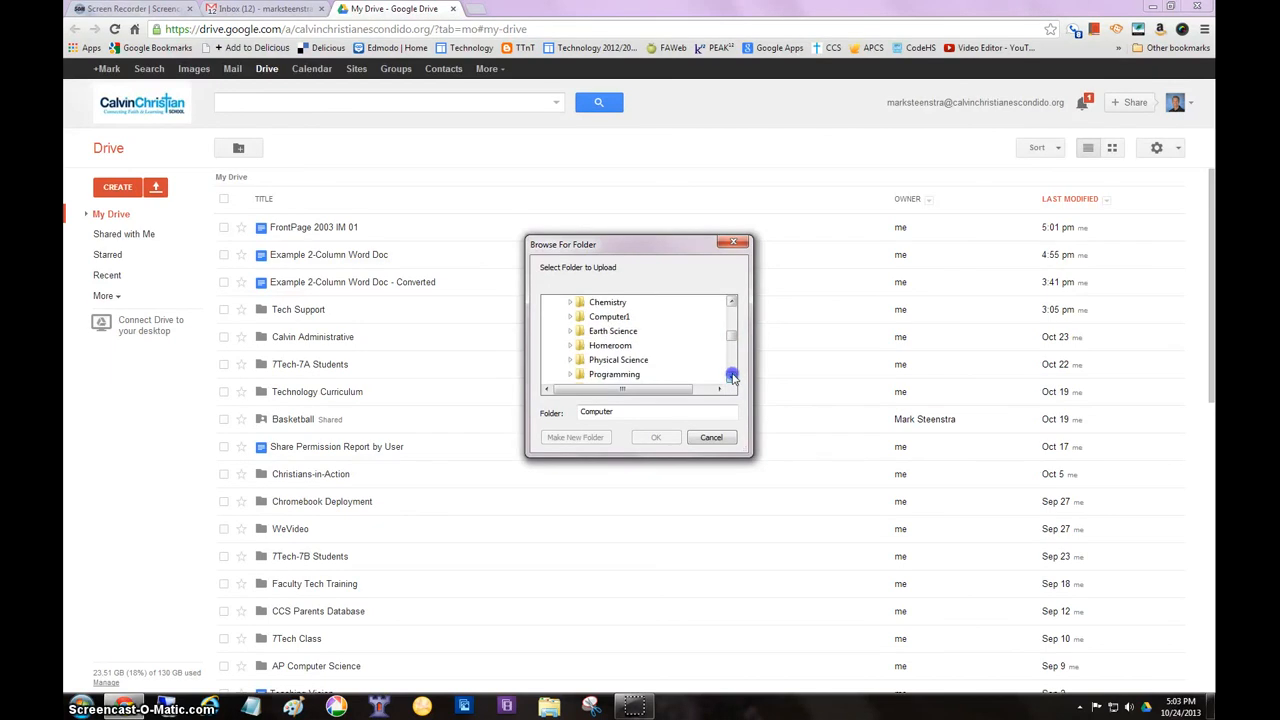
left_click(732, 377)
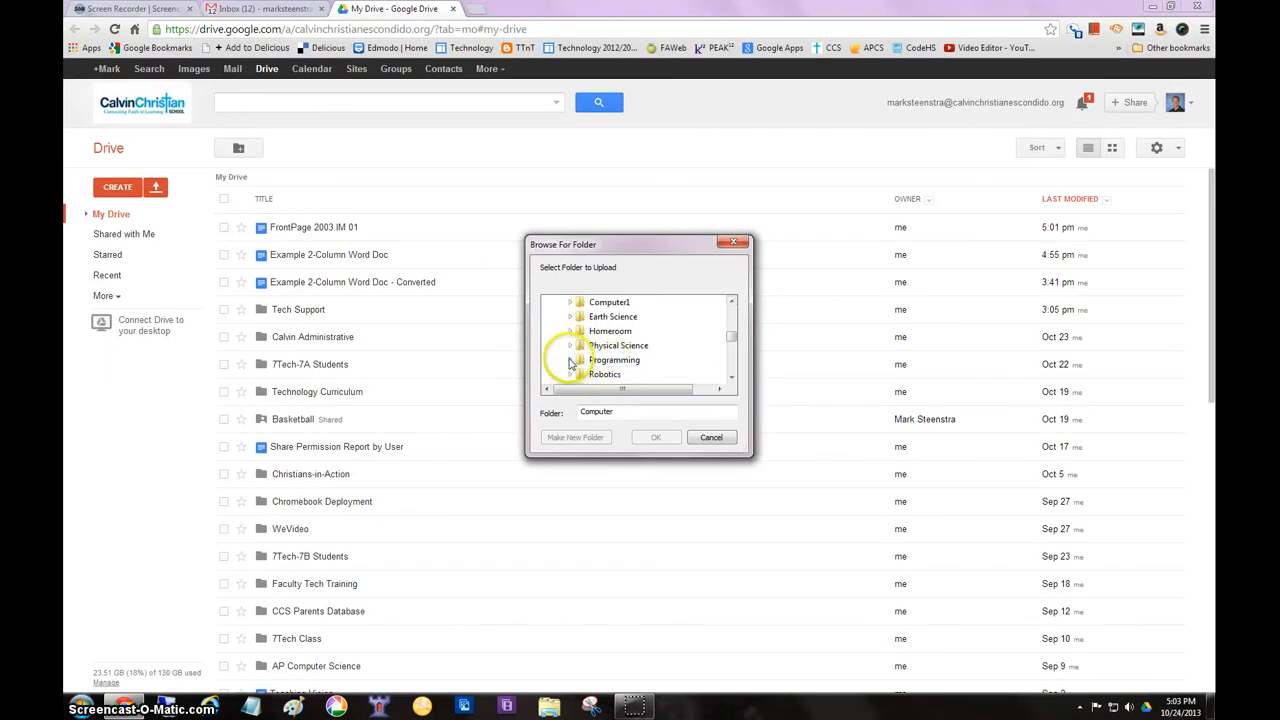
left_click(731, 377)
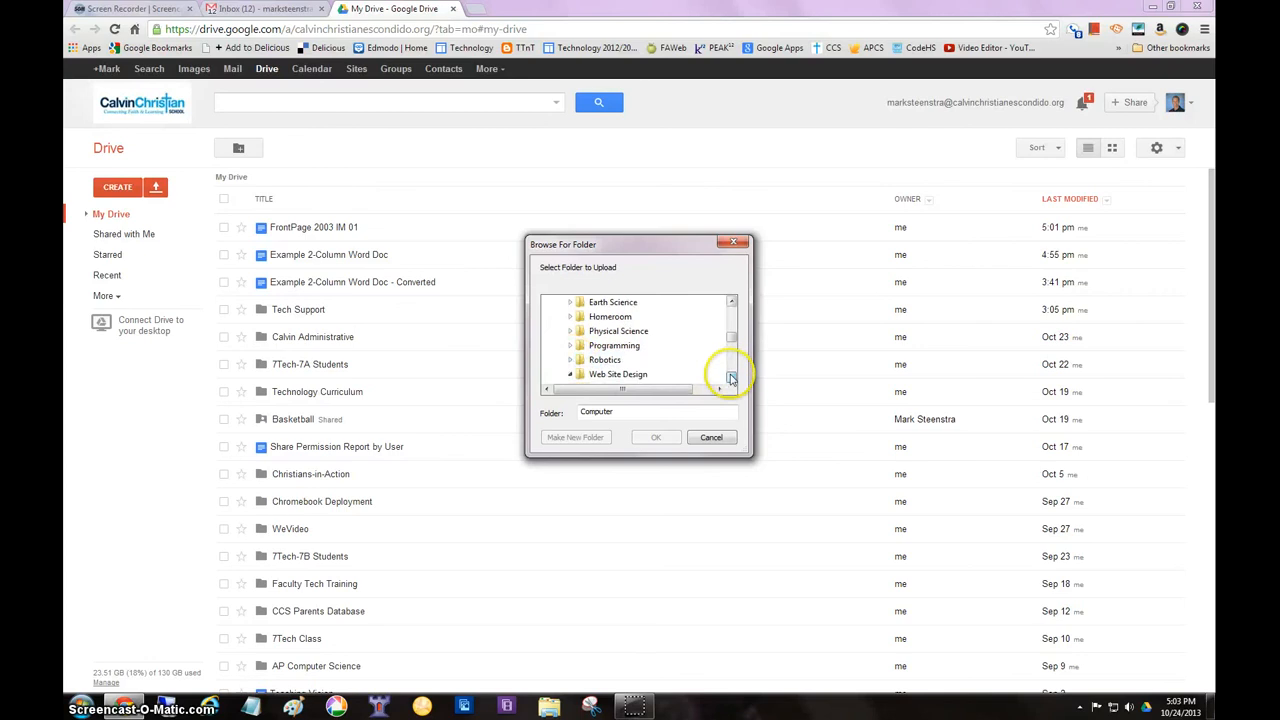
left_click(731, 377)
left_click(731, 377)
left_click(731, 377)
left_click(731, 377)
left_click(731, 377)
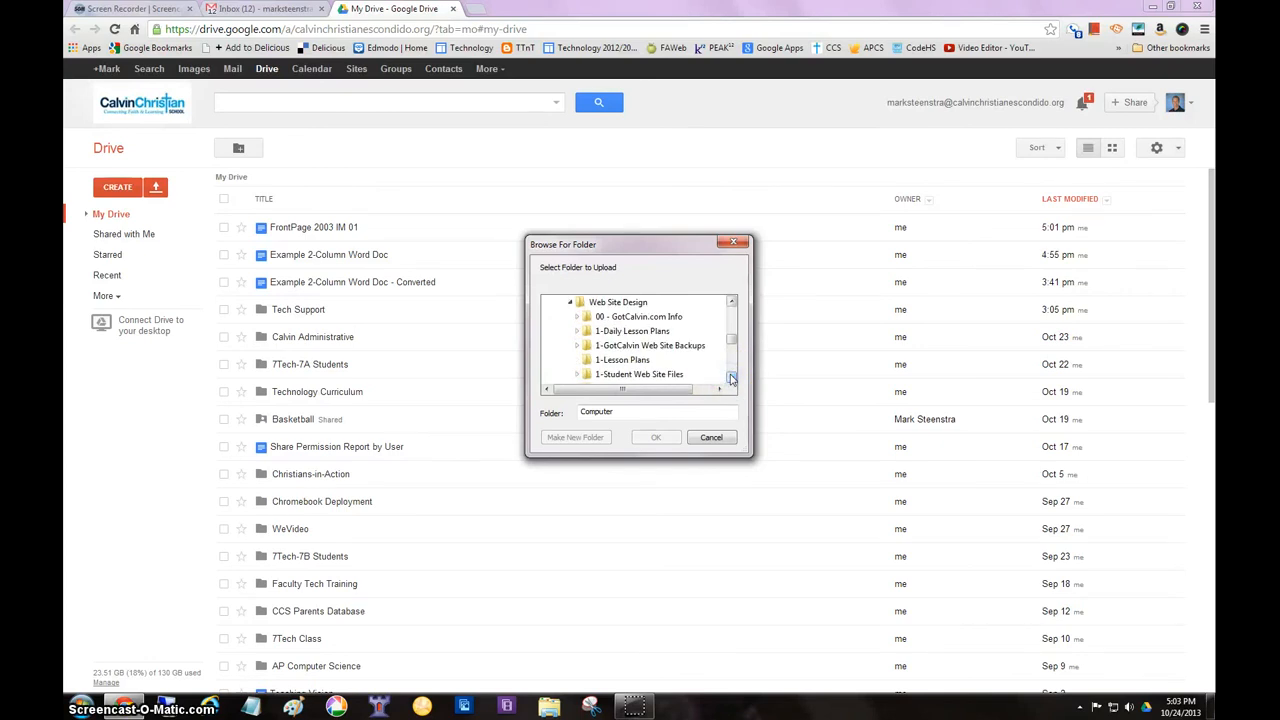
Upload the 1-Lesson Plans folder to My Drive with conversion to Google Docs format enabled, and dismiss the upload status window
left_click(605, 331)
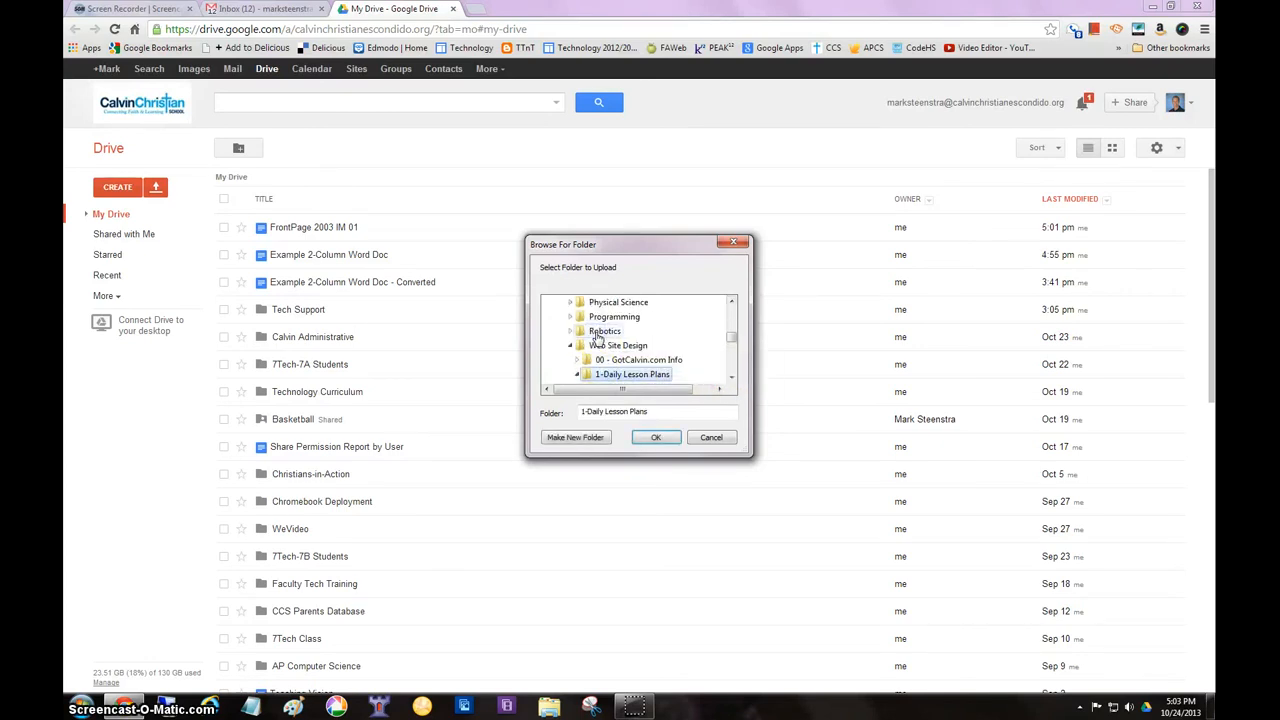
left_click(731, 378)
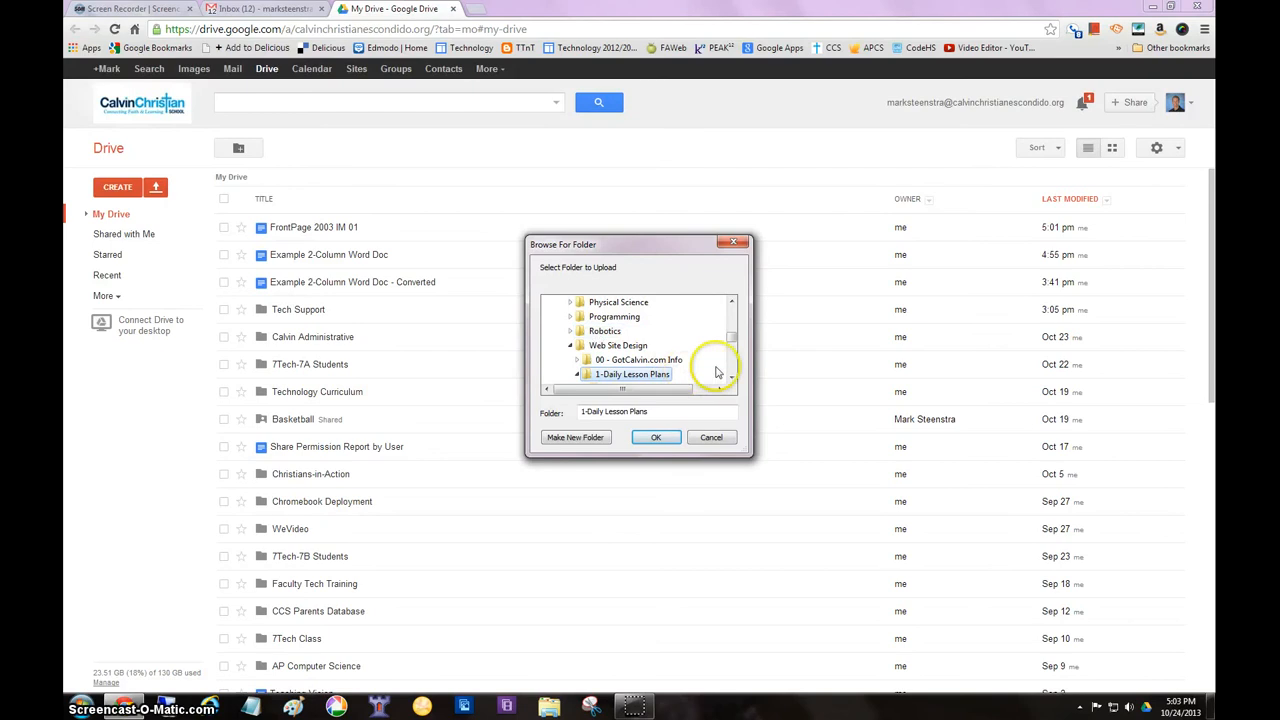
left_click(731, 378)
left_click(731, 378)
left_click(731, 378)
left_click(731, 378)
left_click(731, 378)
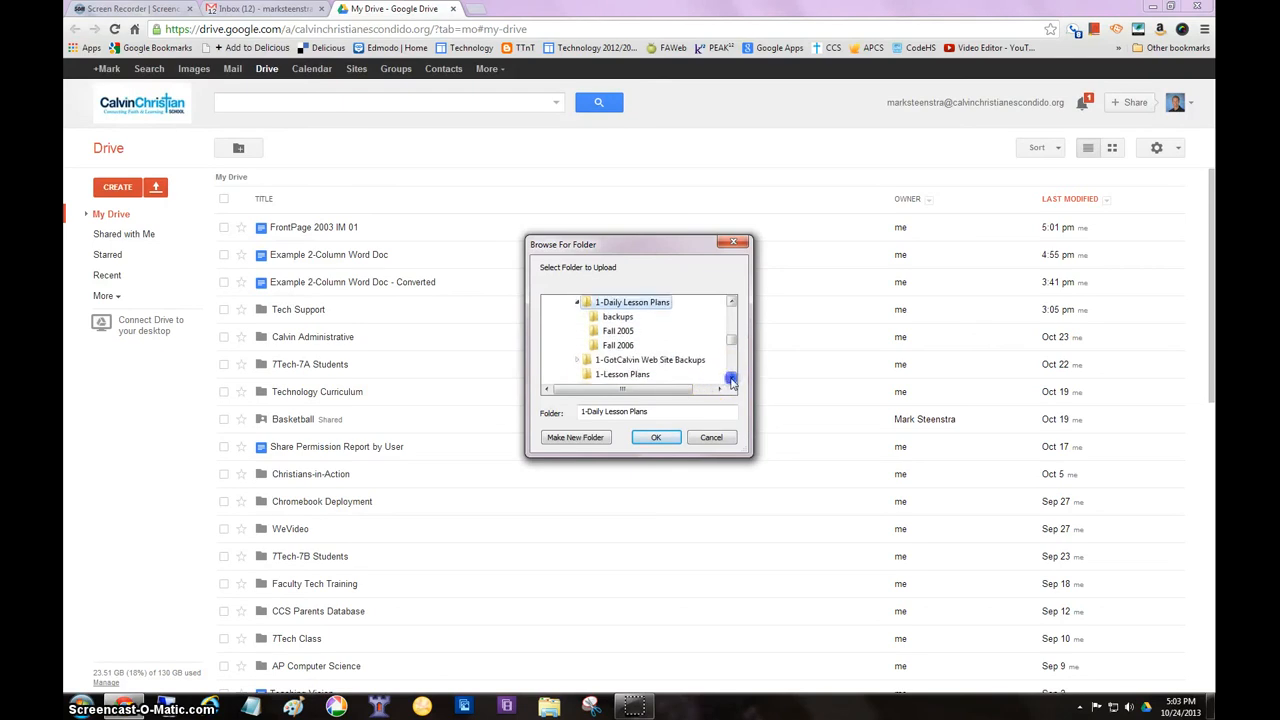
left_click(731, 378)
left_click(618, 360)
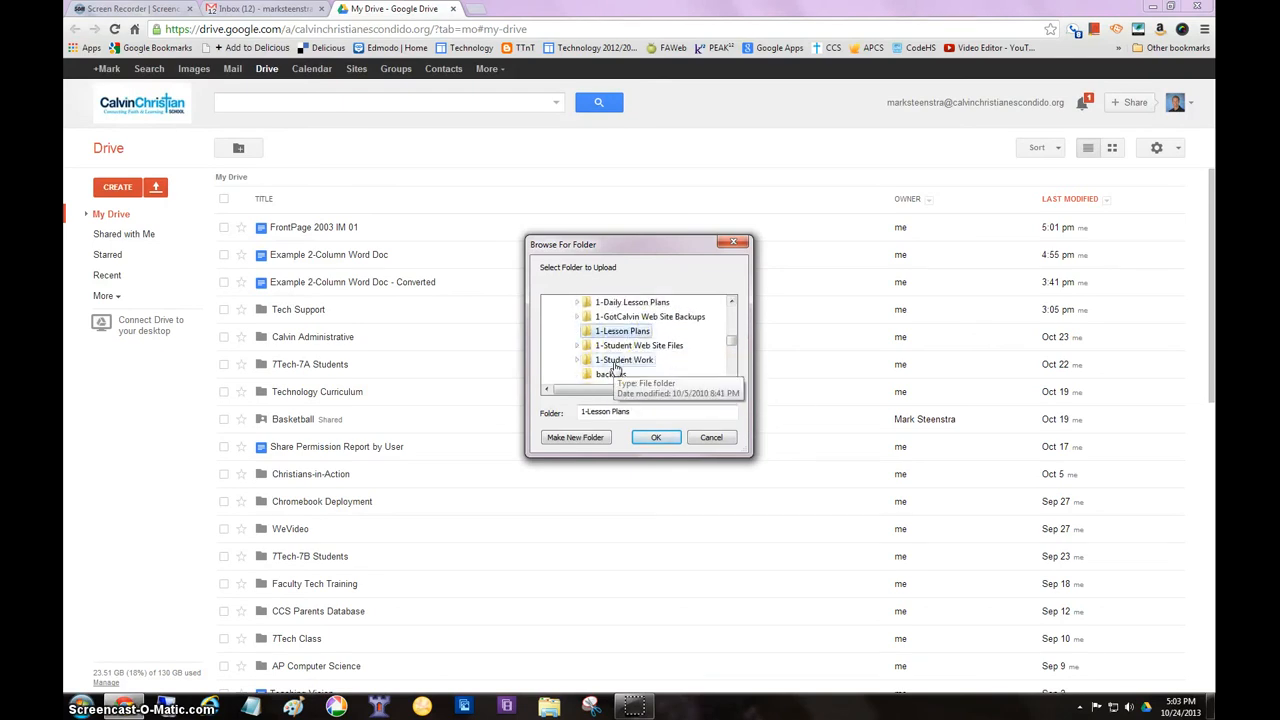
left_click(615, 331)
left_click(655, 437)
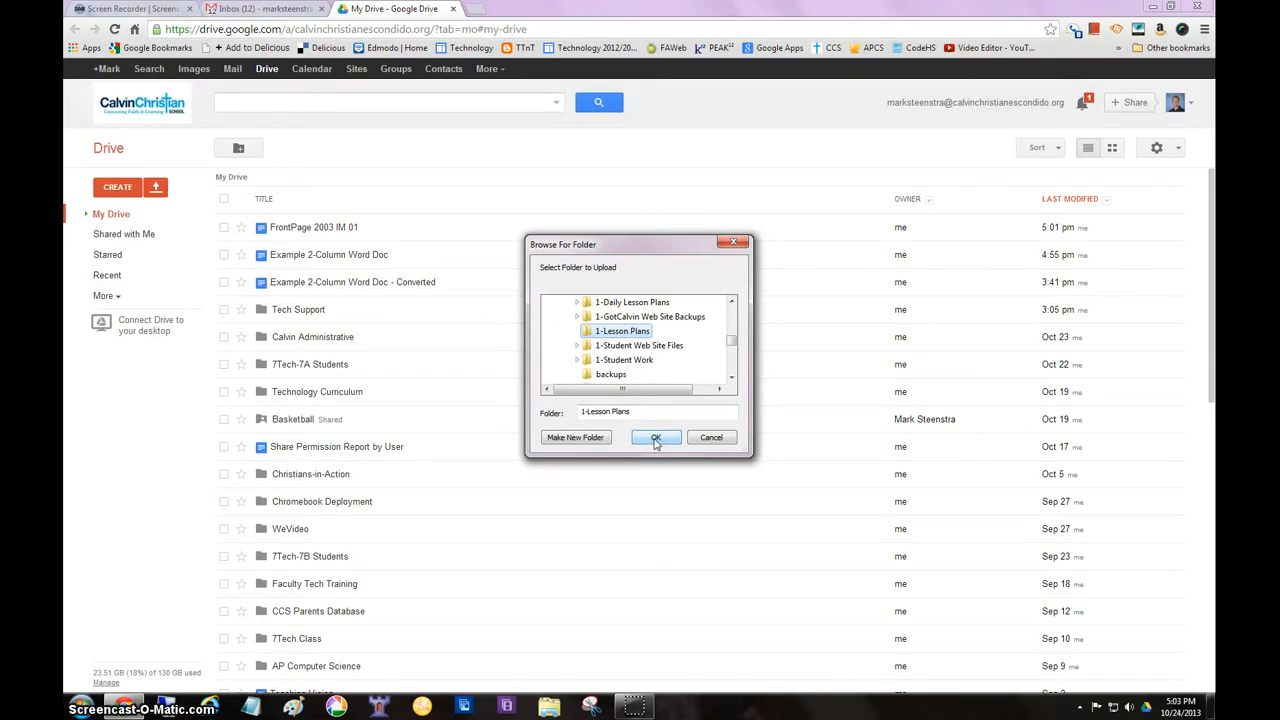
left_click(655, 439)
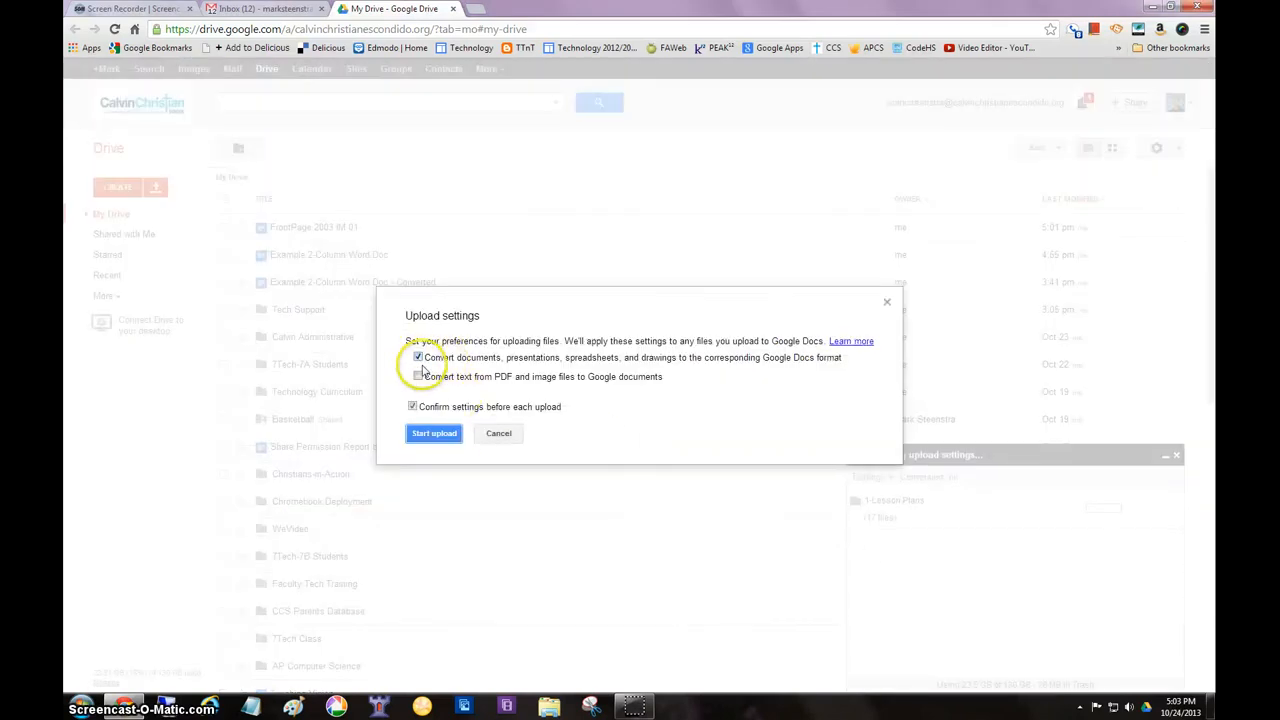
left_click(440, 435)
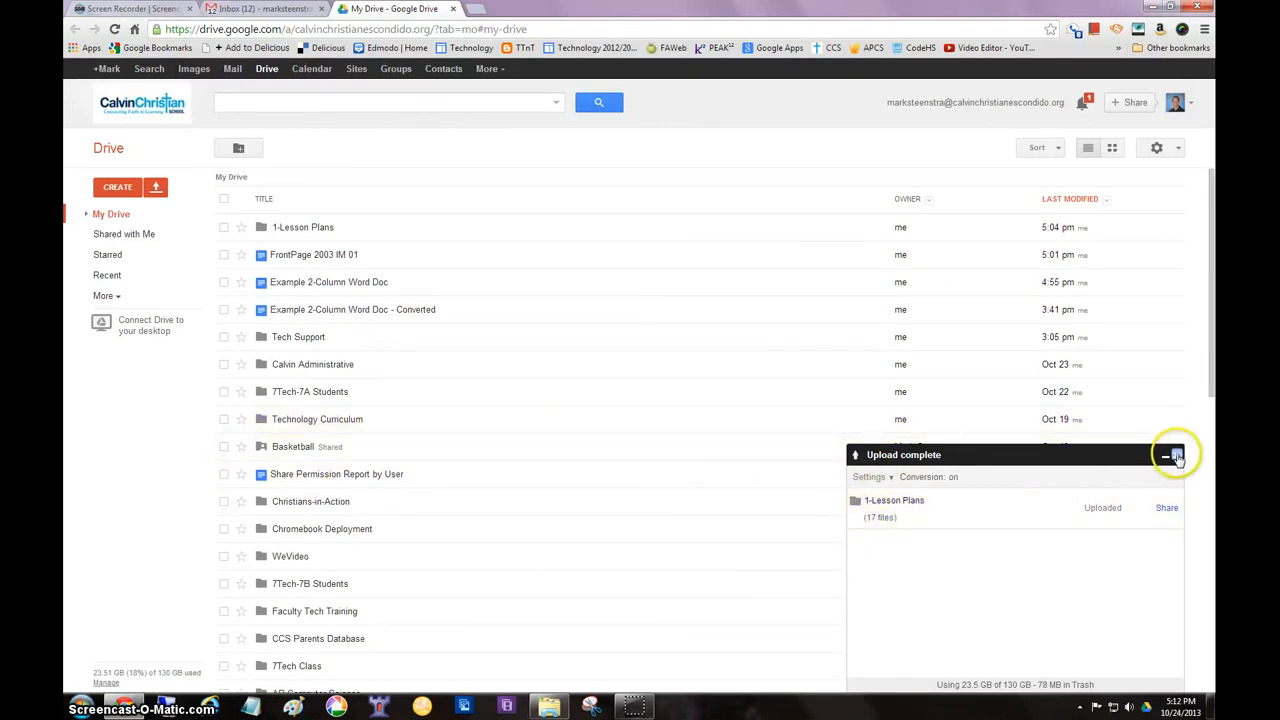
left_click(1177, 455)
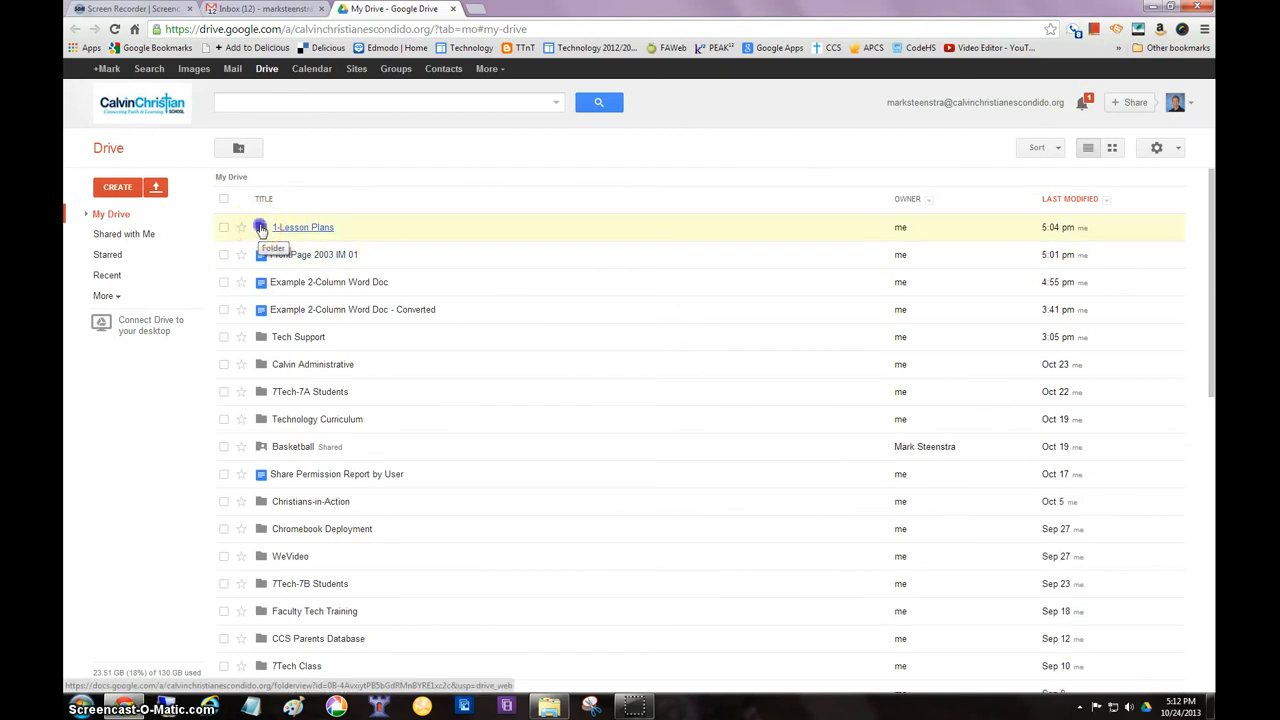
Open the C4 Lessons_wk18 document from the uploaded 1-Lesson Plans folder
left_click(260, 228)
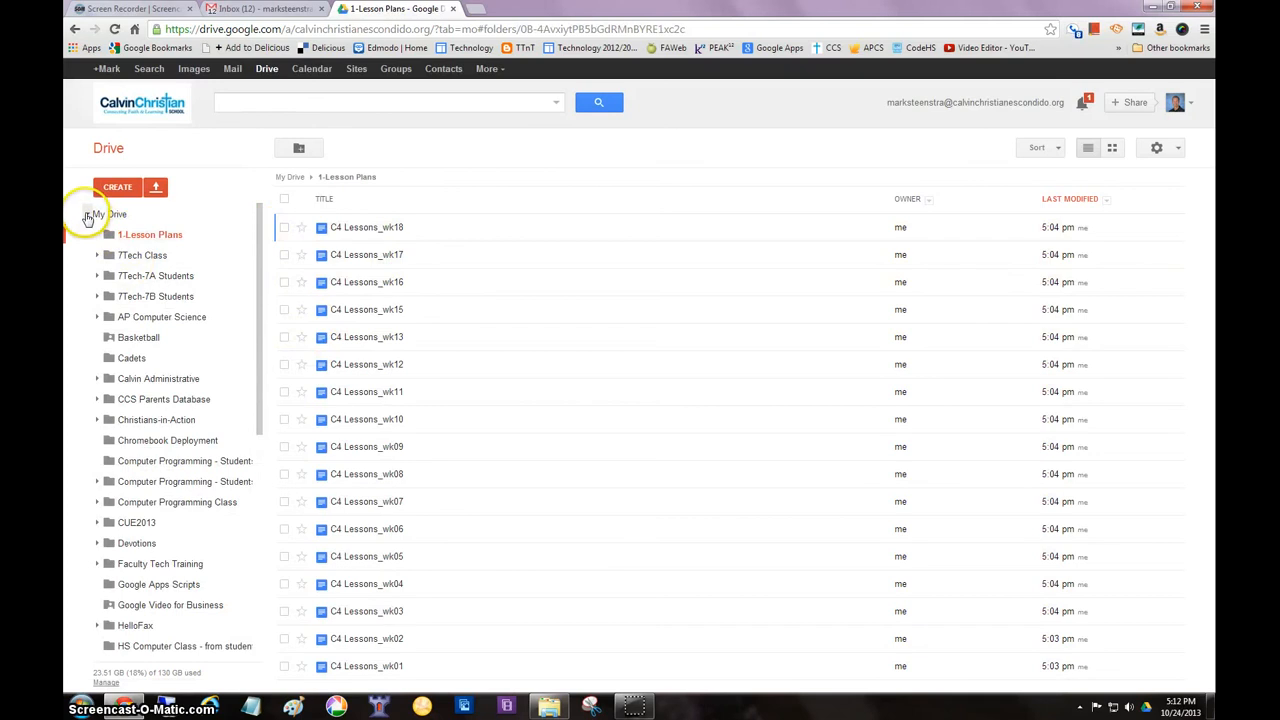
left_click(86, 215)
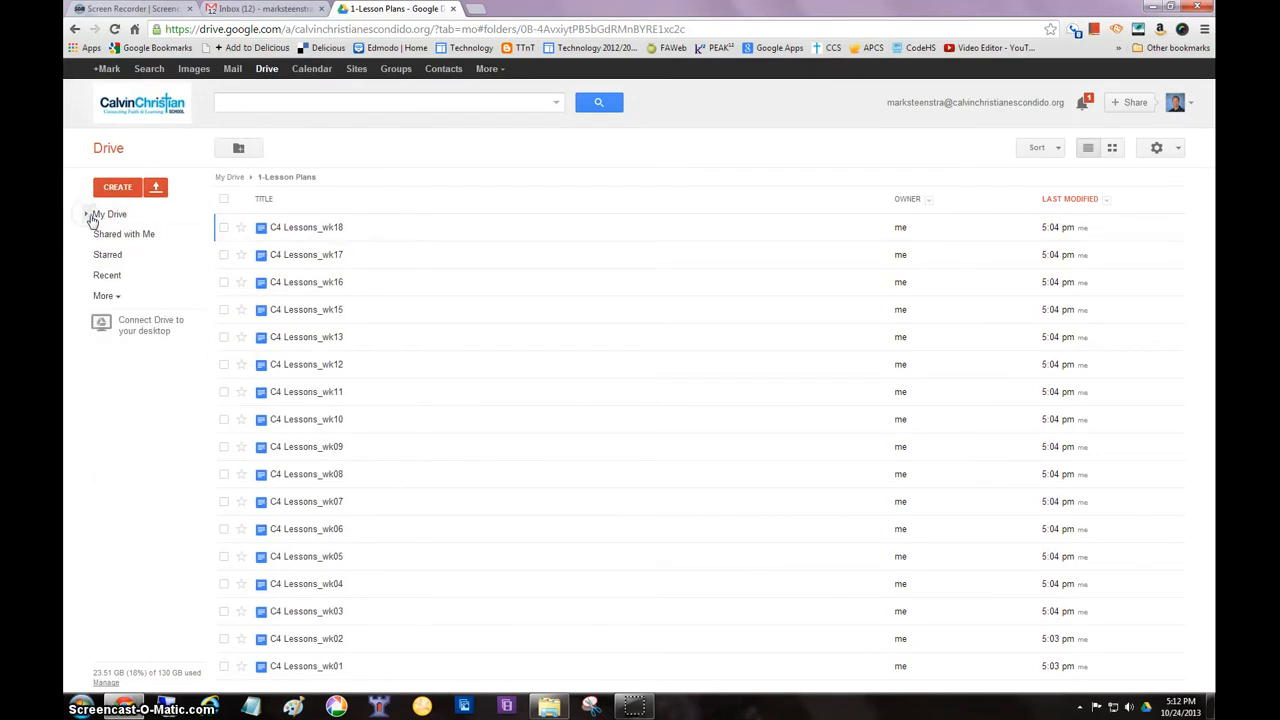
left_click(88, 215)
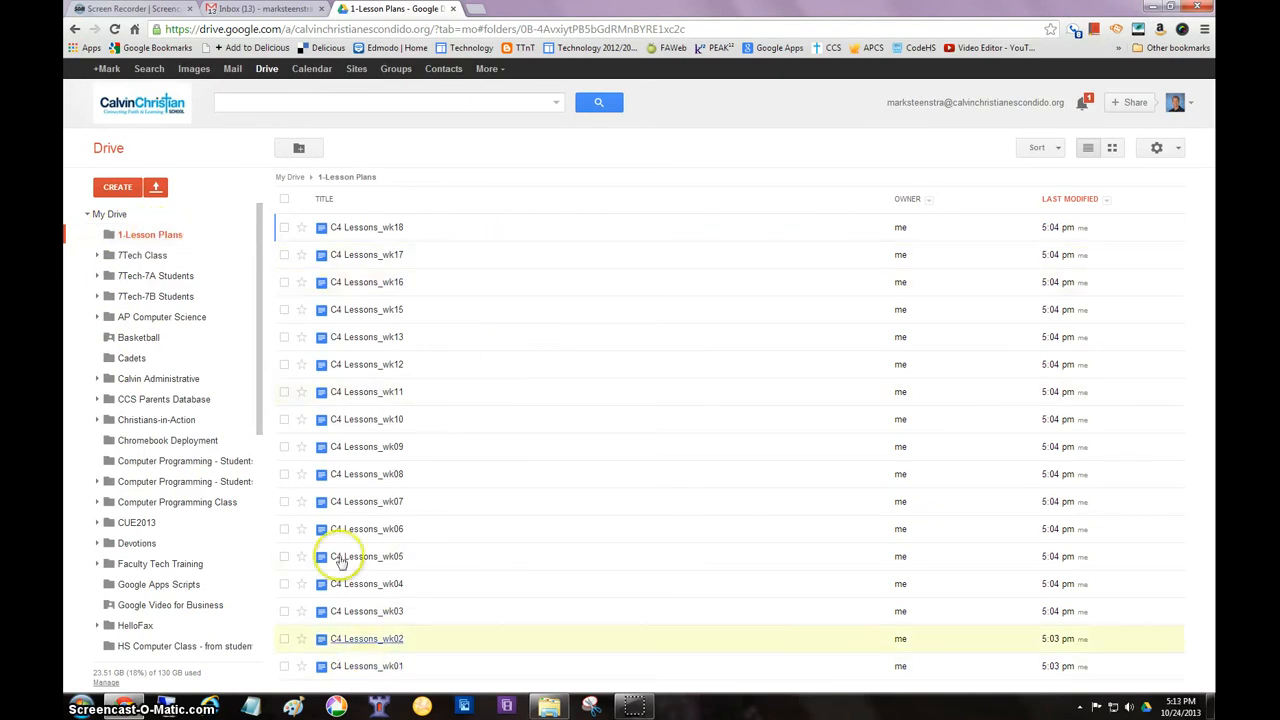
left_click(345, 228)
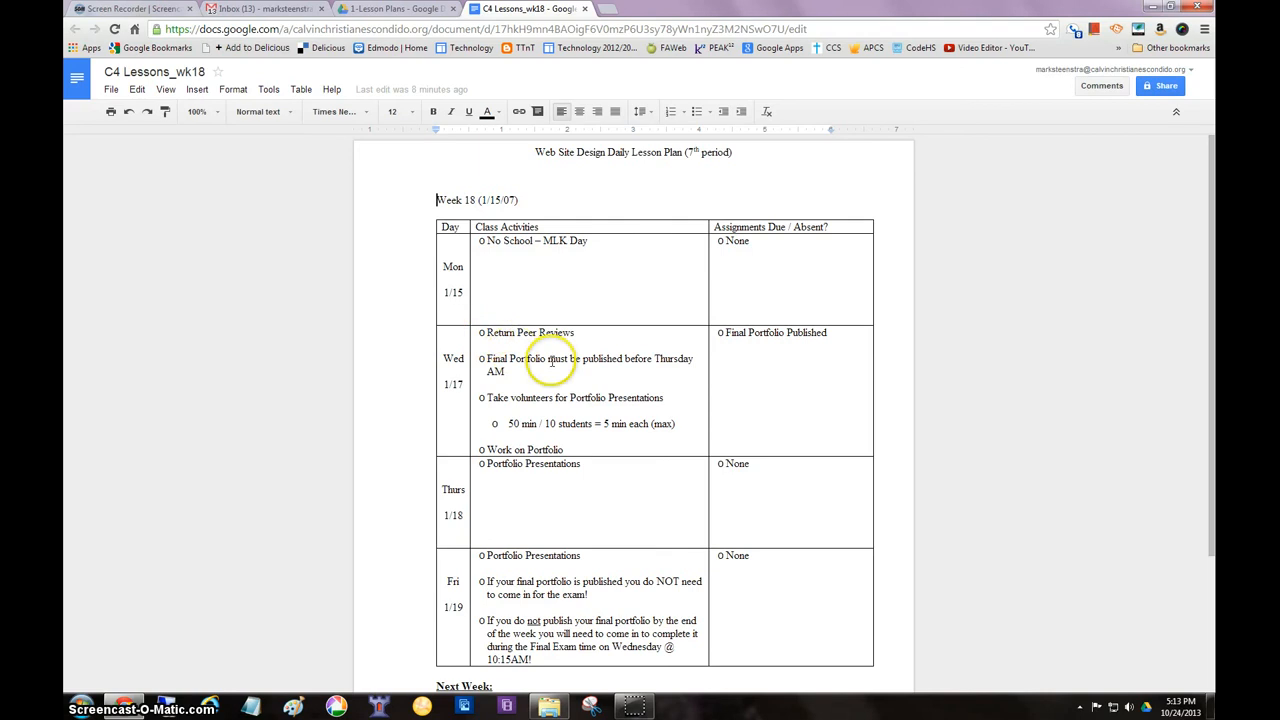
Replace the circle markers in the Wed 1/17 Class Activities cell with a standard bulleted list
left_click_drag(486, 330, 624, 443)
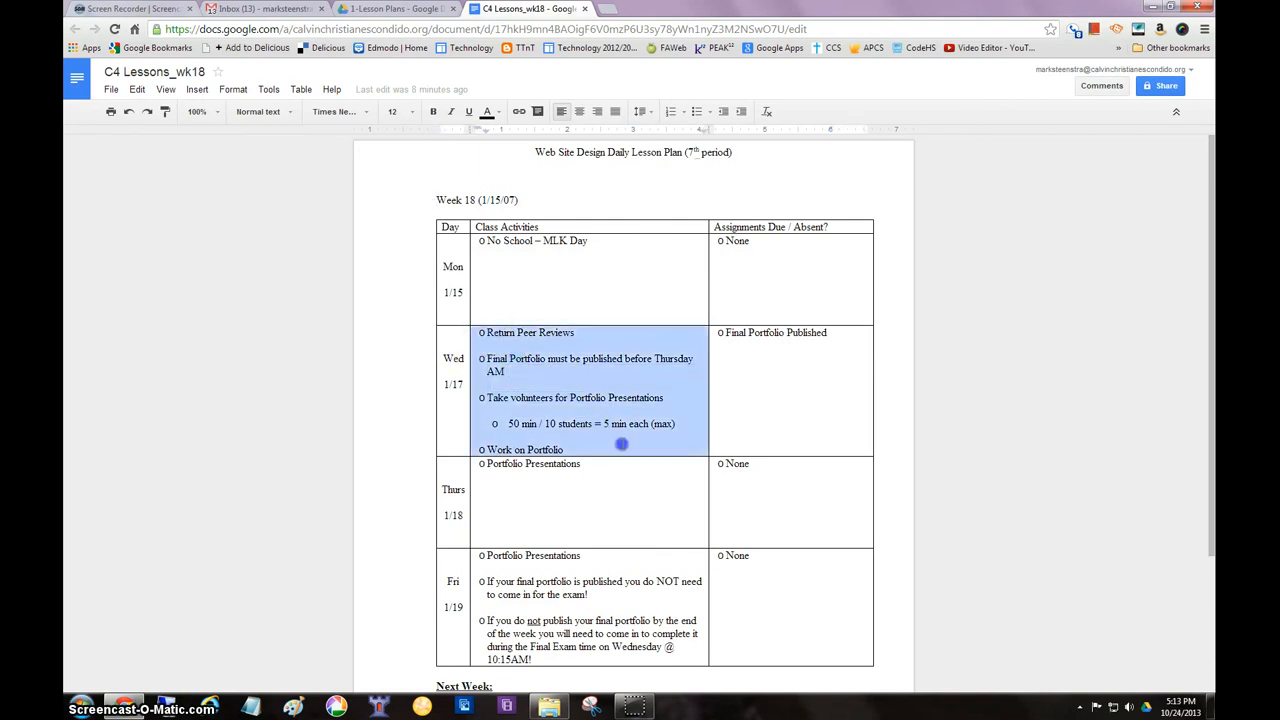
left_click(697, 112)
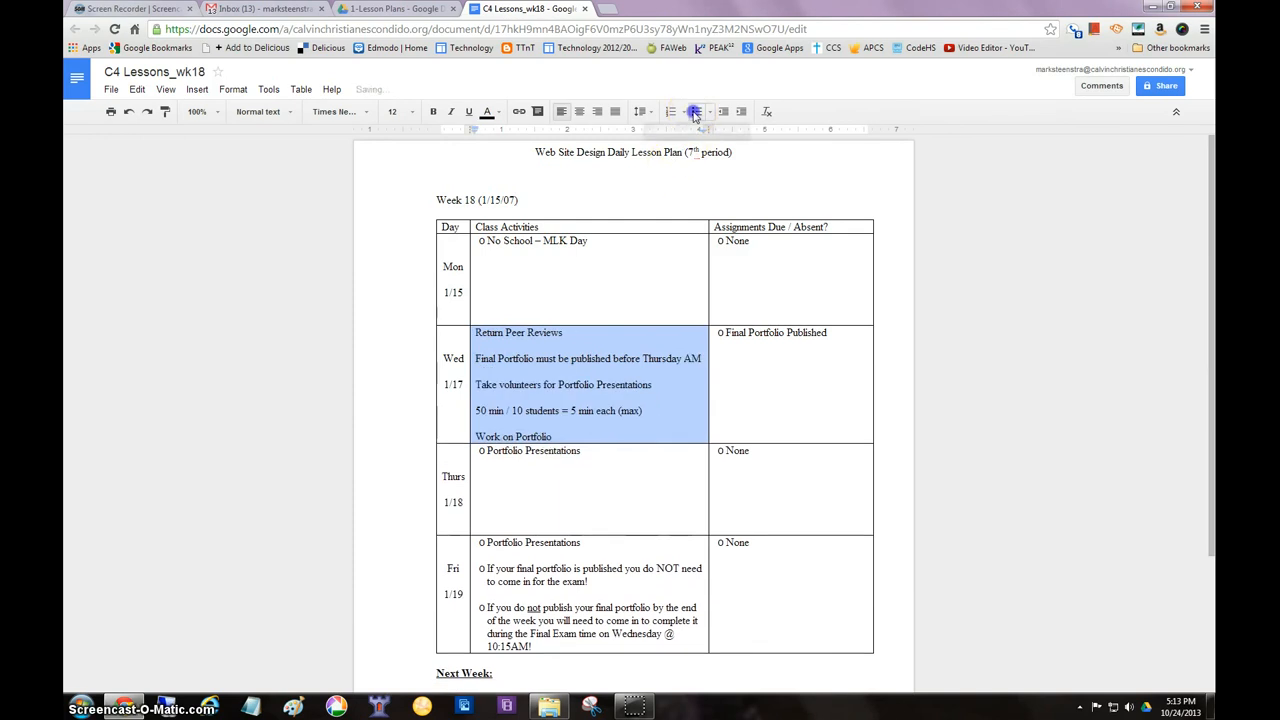
left_click(695, 113)
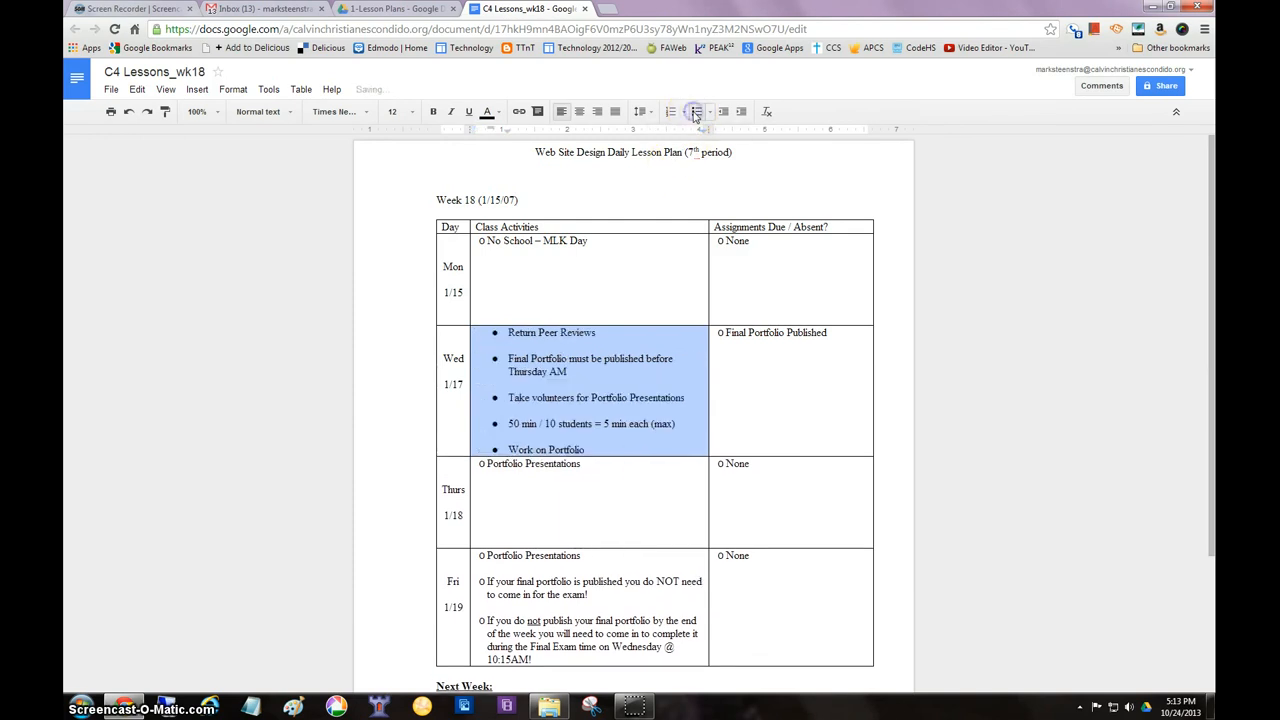
Remove the blank lines between the bulleted items in the Wed 1/17 Class Activities cell
left_click(512, 346)
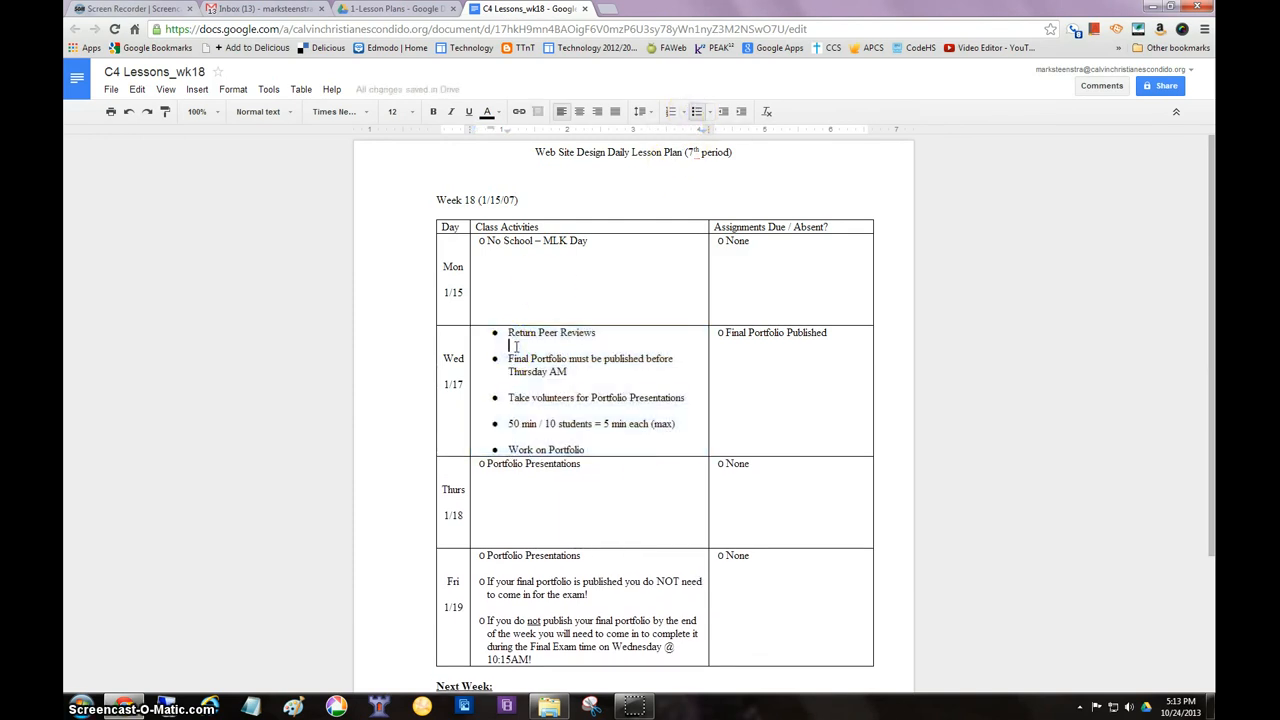
key("BackSpace")
left_click(517, 371)
key("BackSpace")
key("BackSpace")
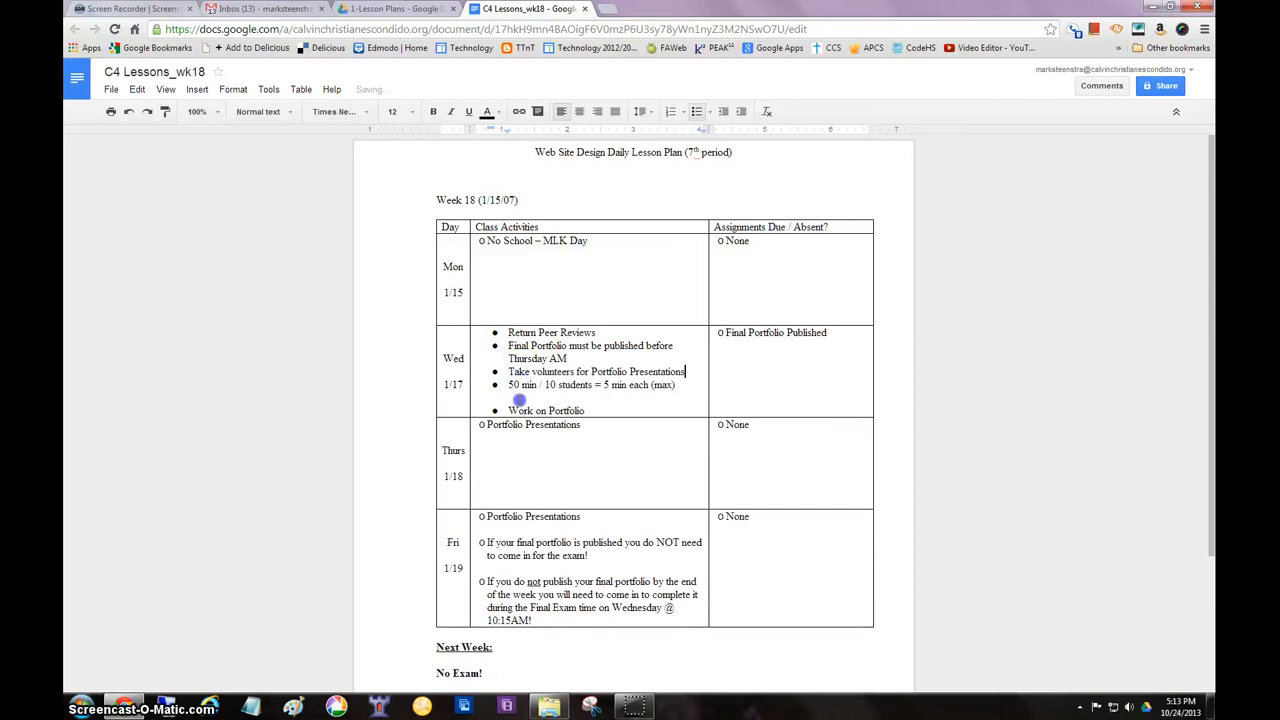
left_click(512, 397)
key("BackSpace")
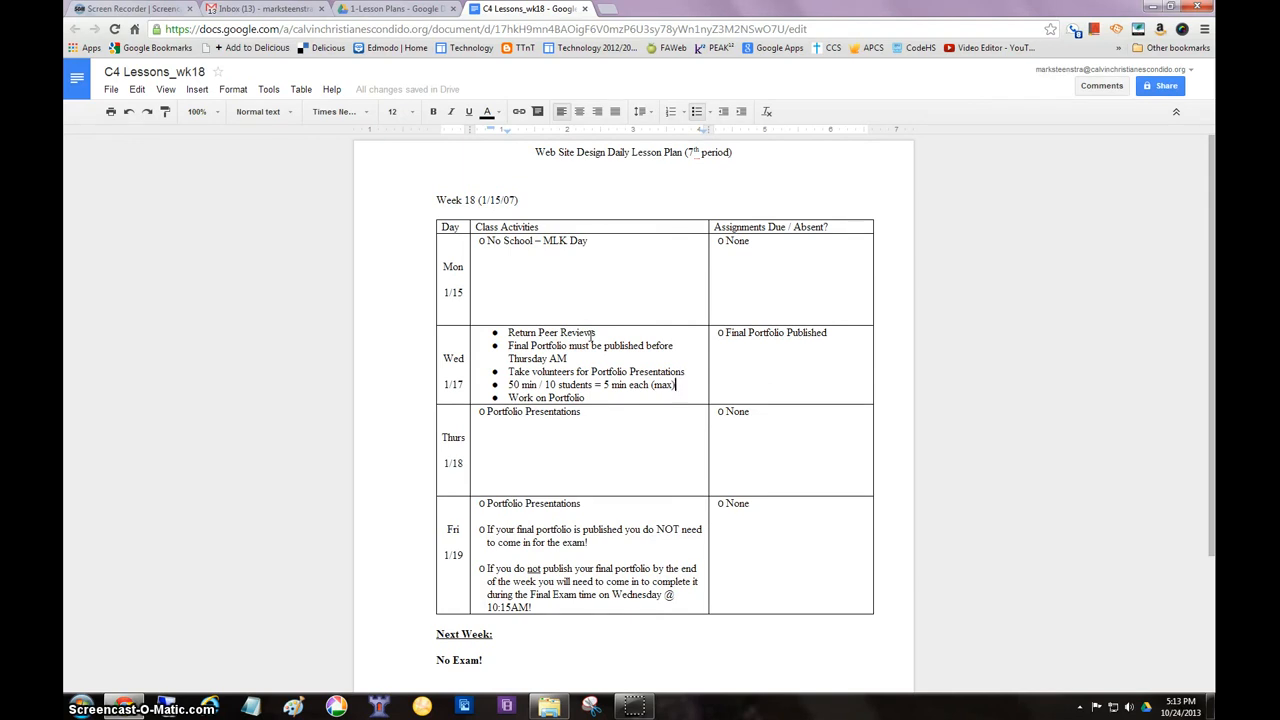
Upload Chem Ch02.ppt from the Downloads folder into 1-Lesson Plans on Drive with conversion to Google Docs format enabled
left_click(395, 12)
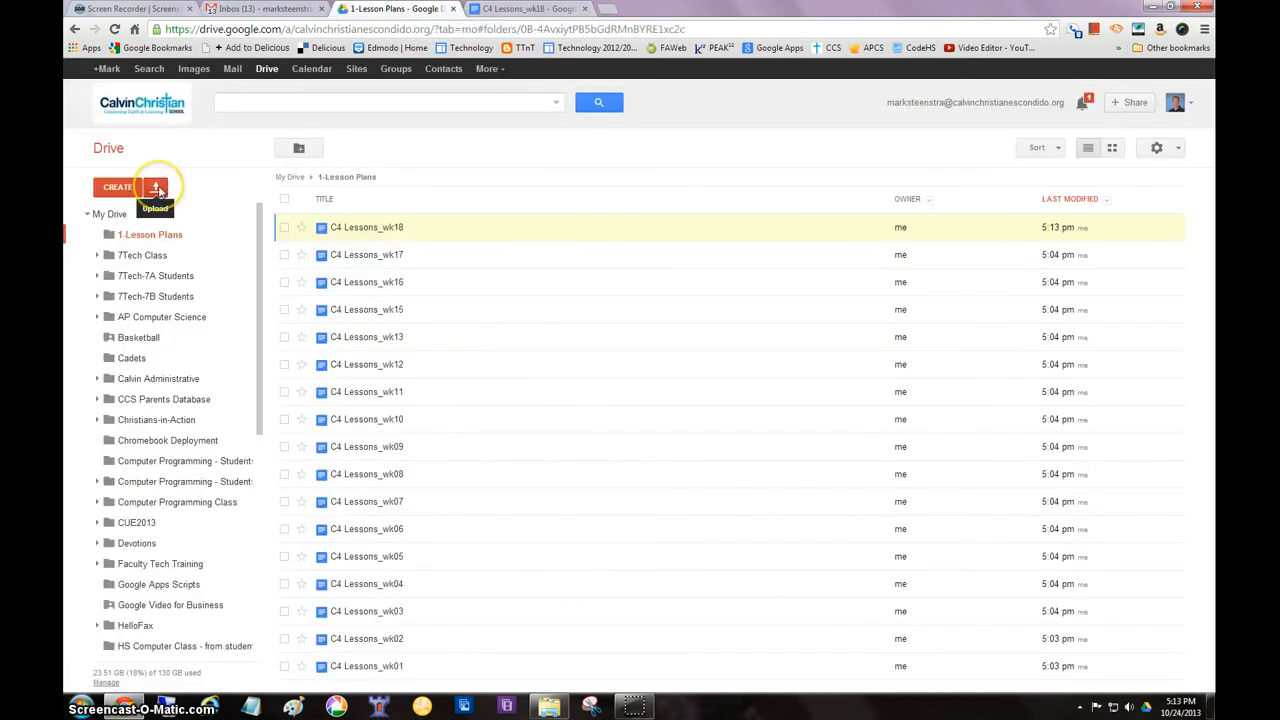
left_click(158, 190)
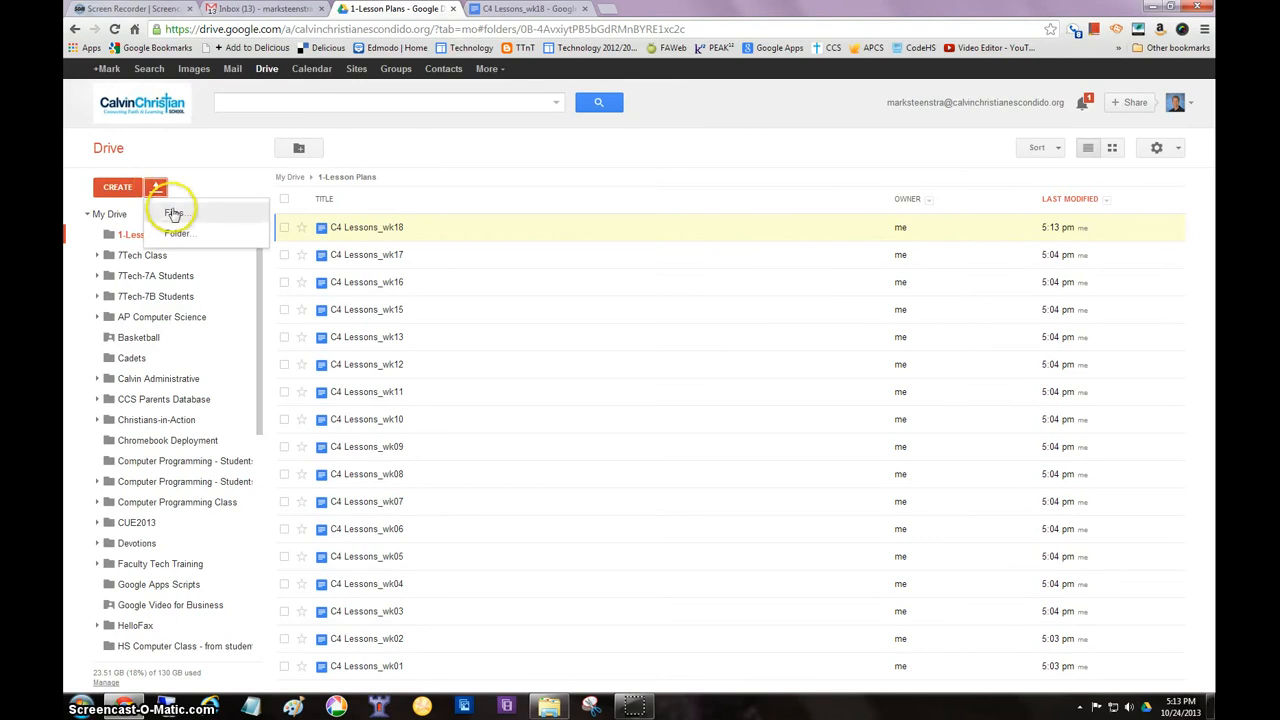
left_click(171, 210)
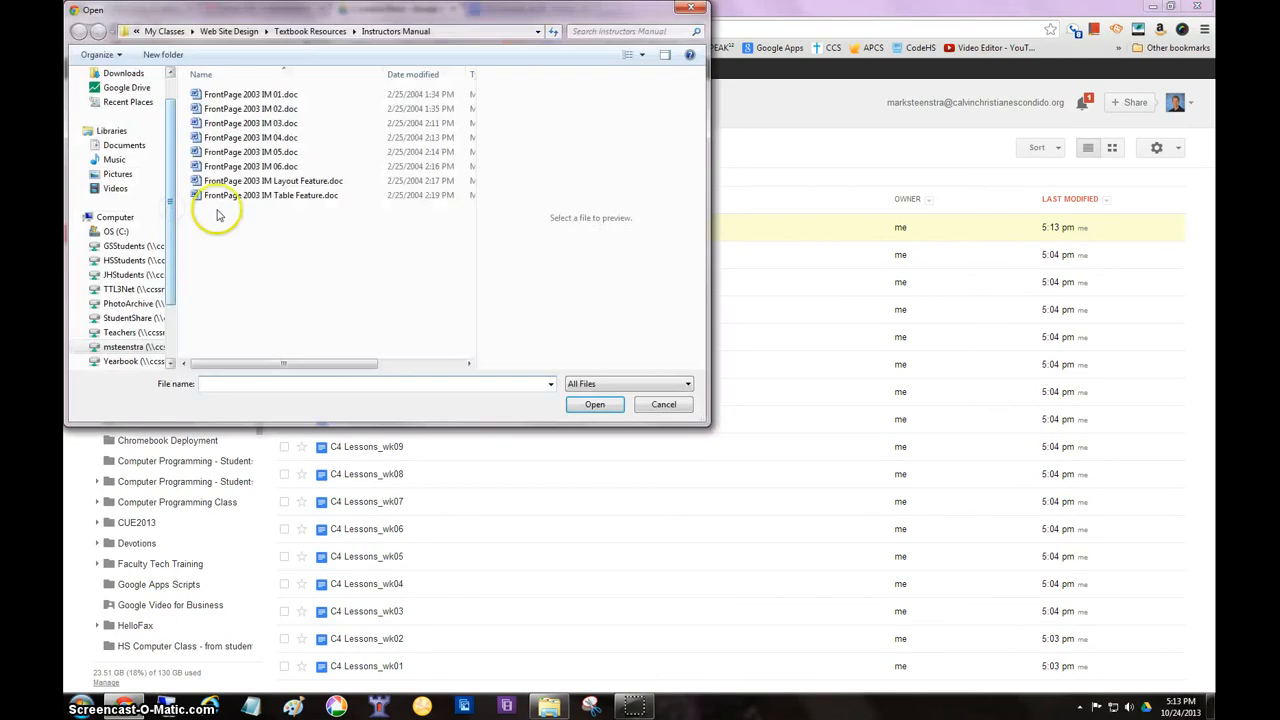
left_click(125, 76)
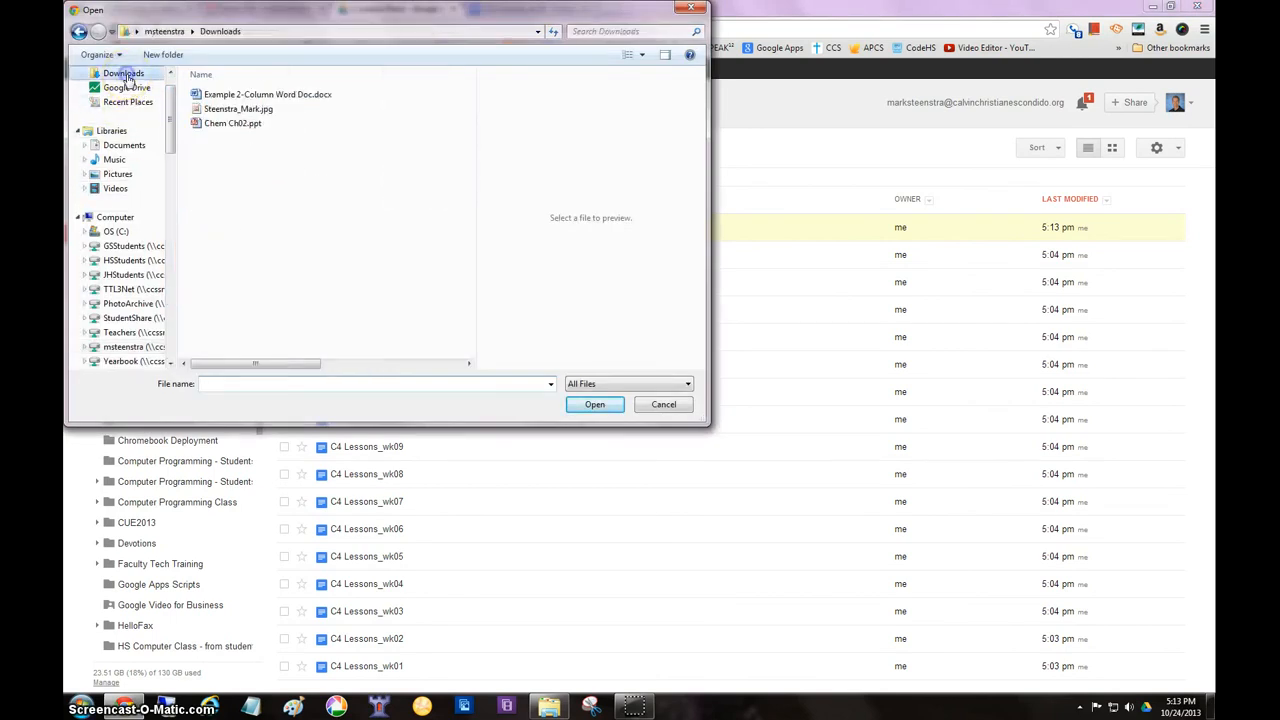
left_click(218, 125)
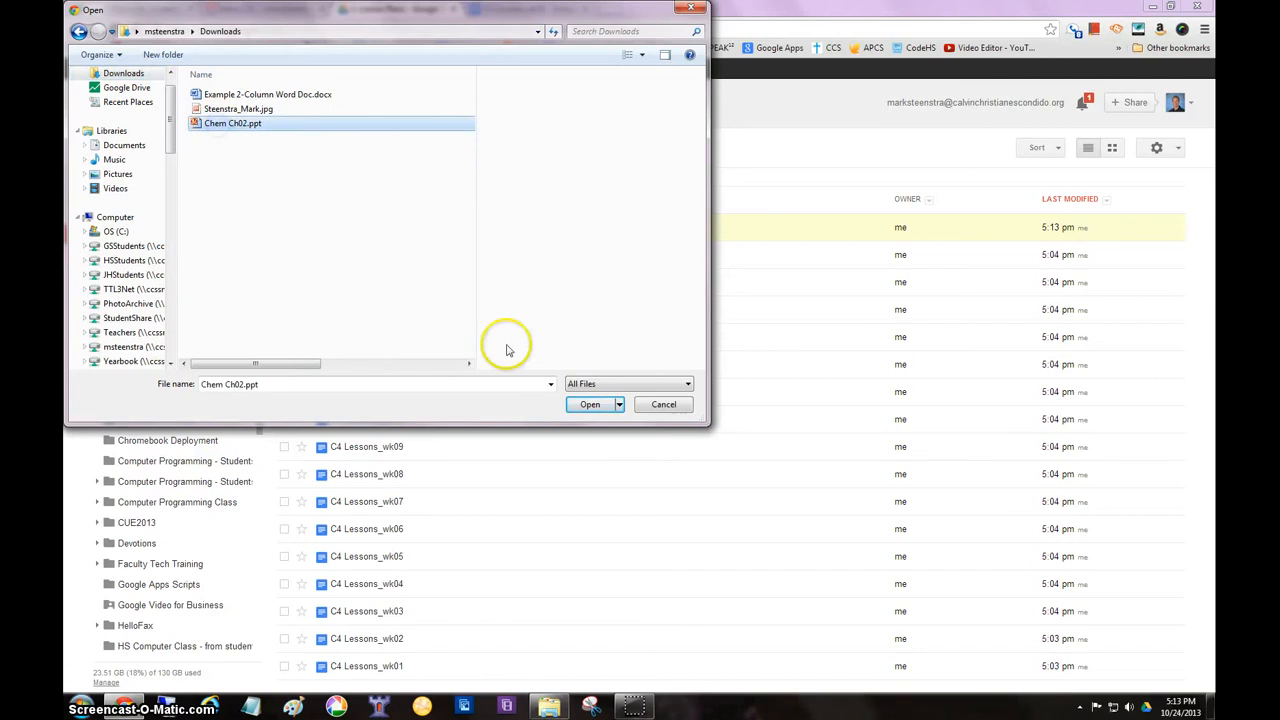
left_click(589, 405)
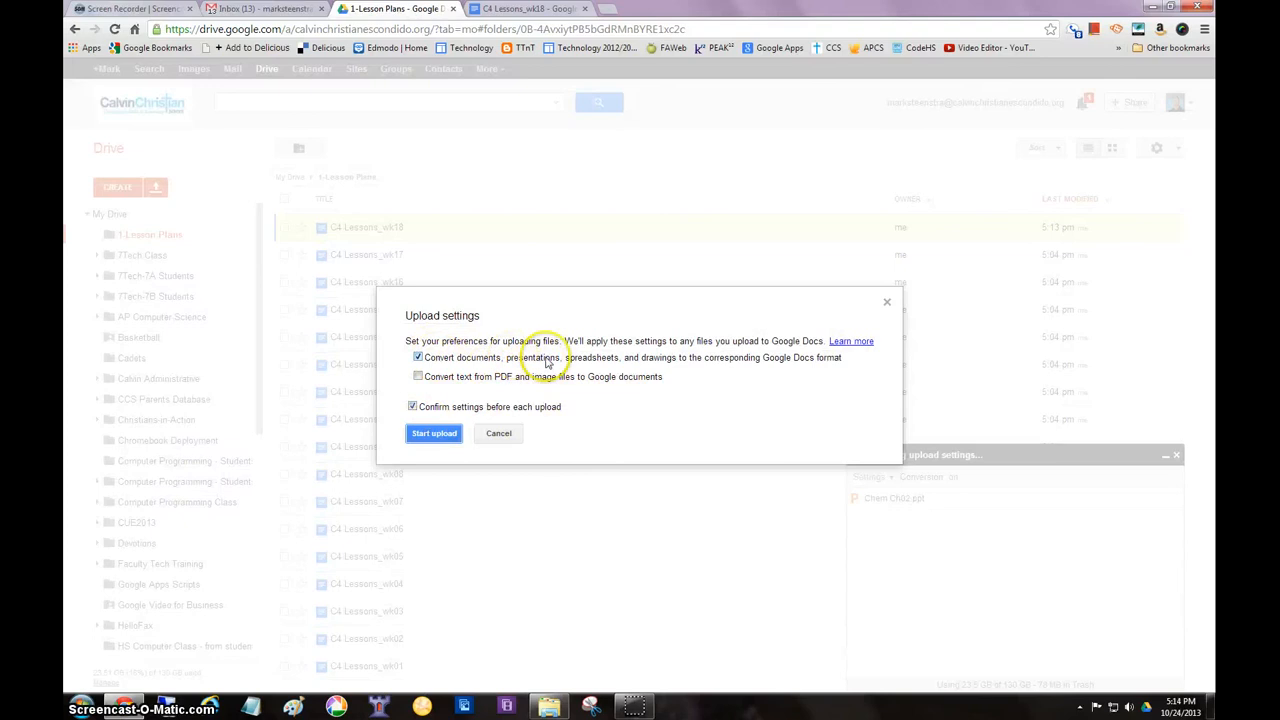
left_click(433, 433)
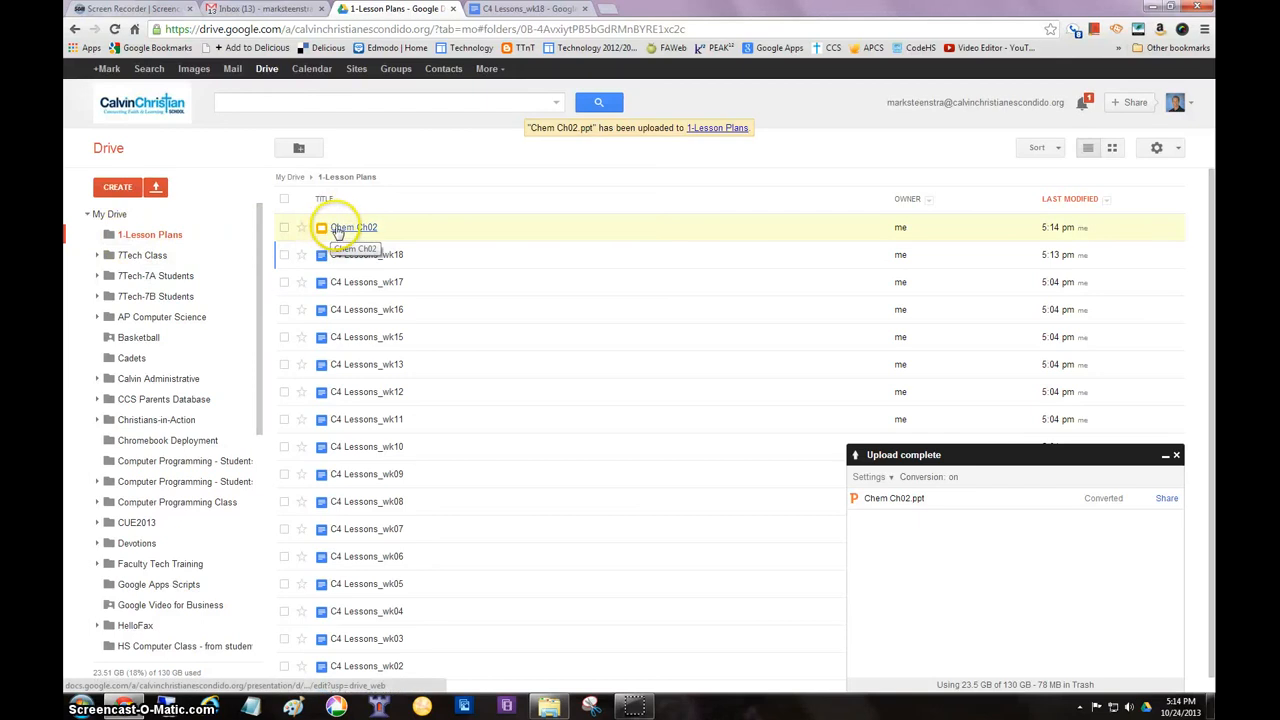
Move the Chem Ch02 presentation from 1-Lesson Plans to My Drive and show the My Drive contents
left_click_drag(325, 230, 117, 218)
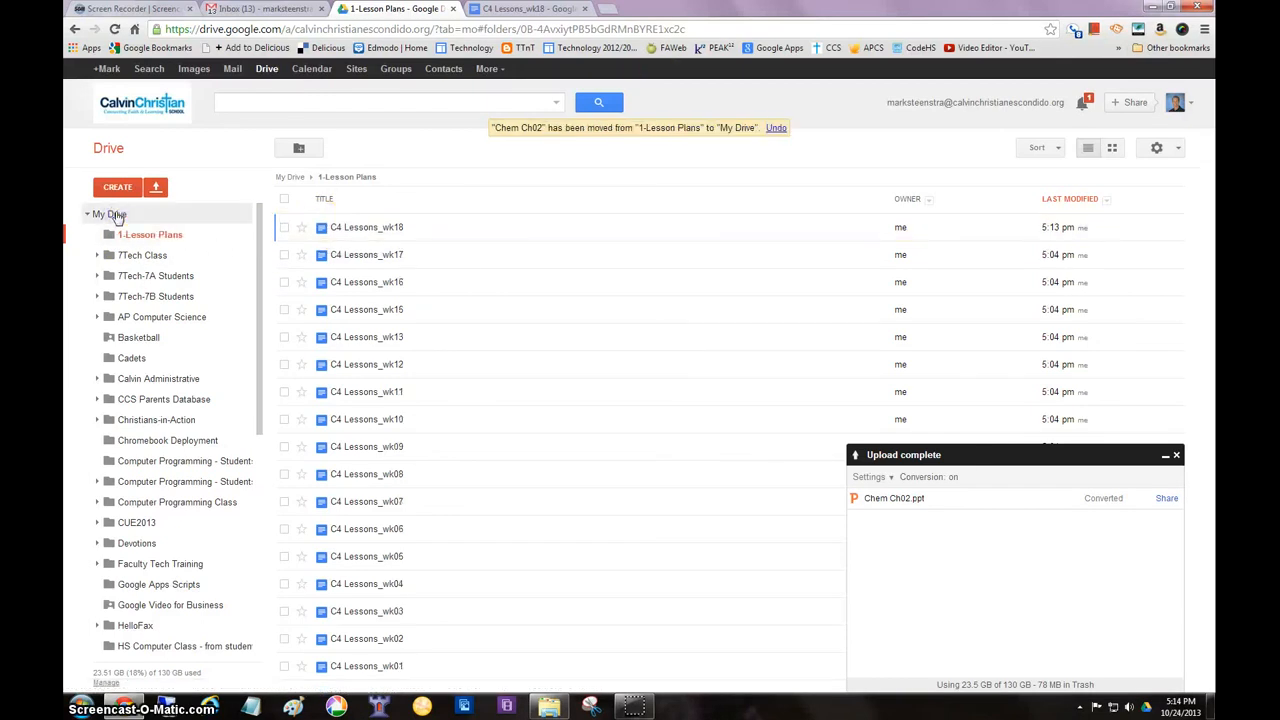
left_click(110, 214)
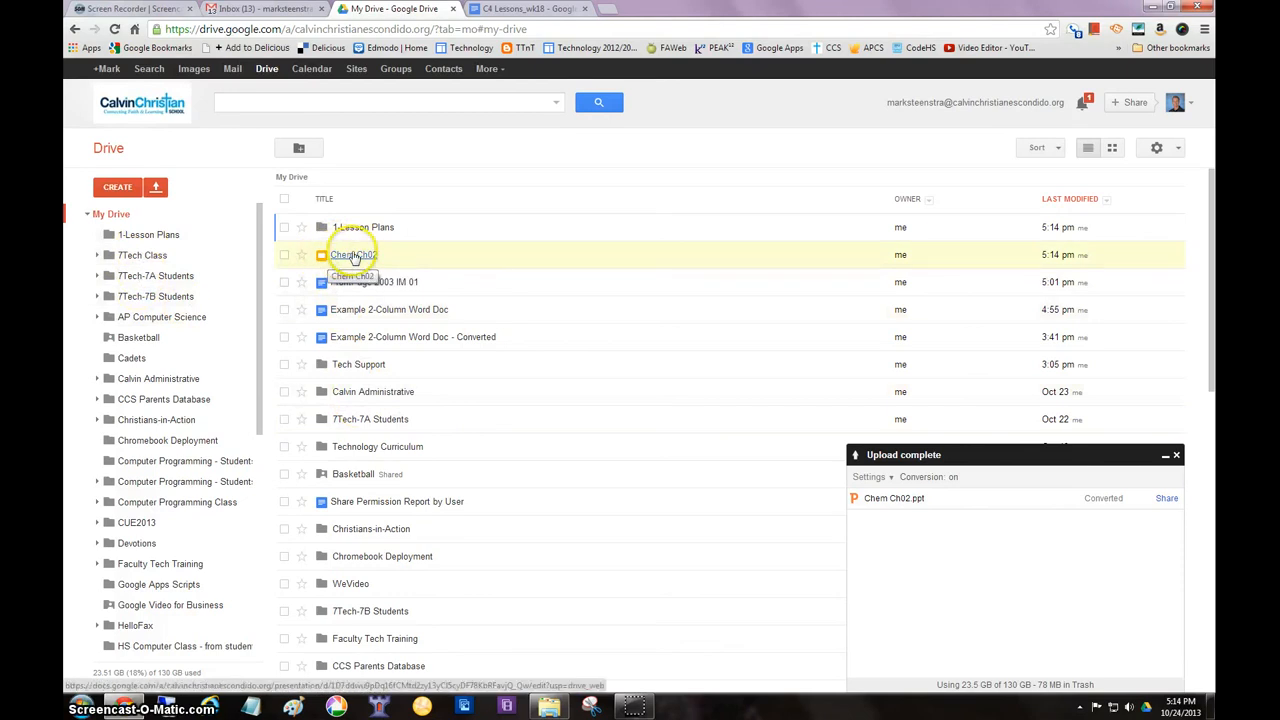
Open the converted Chem Ch02 presentation from My Drive, review slides 2 through 4 for layout, and close it
left_click(1176, 455)
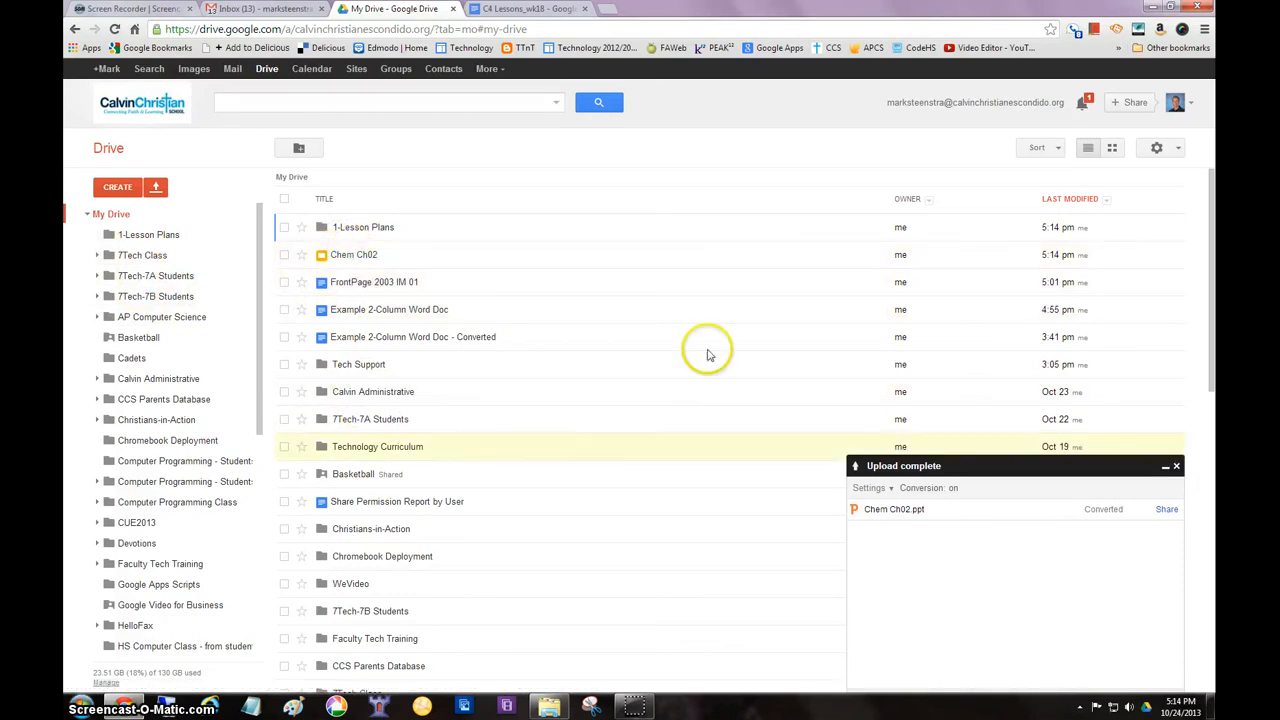
left_click(356, 256)
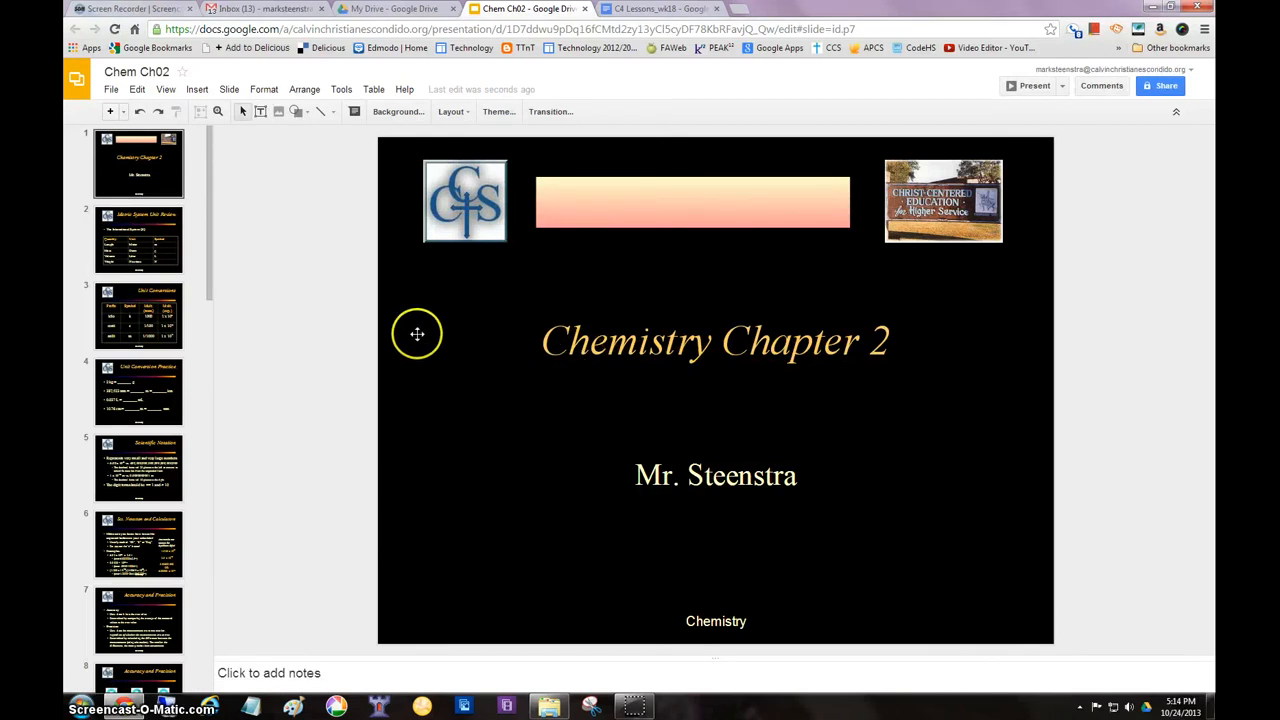
left_click(143, 240)
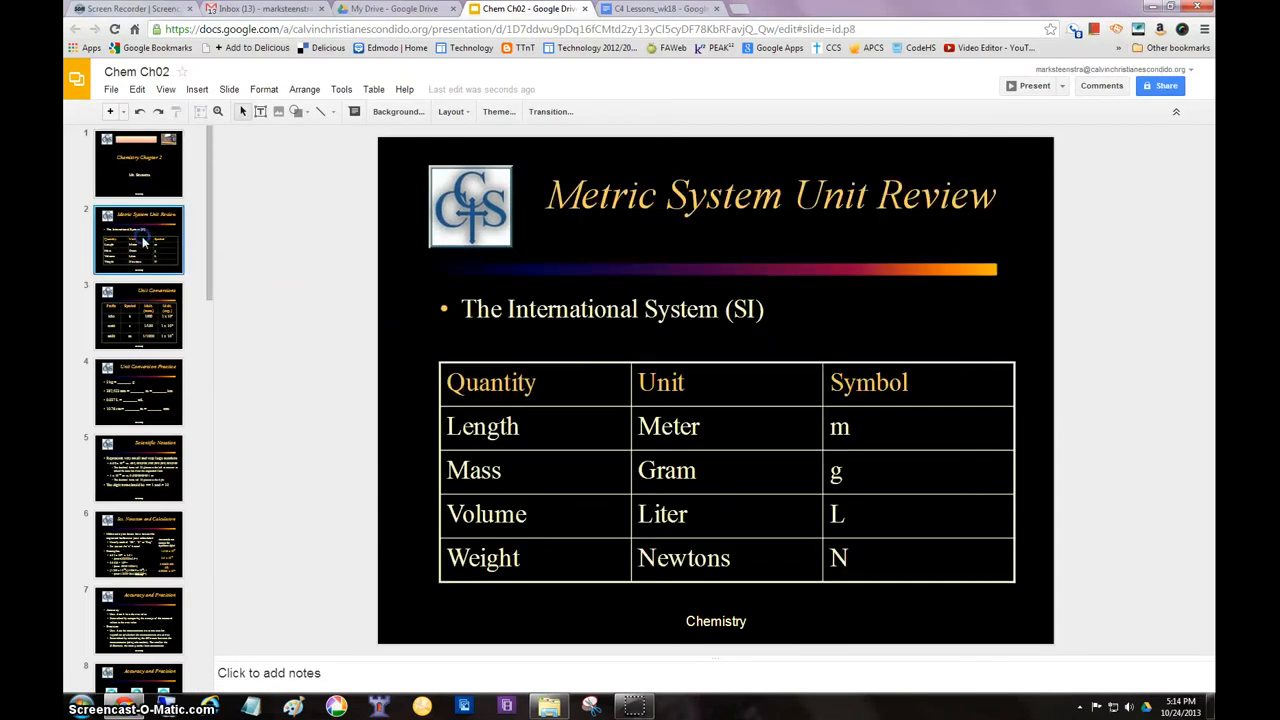
left_click(142, 309)
left_click(143, 310)
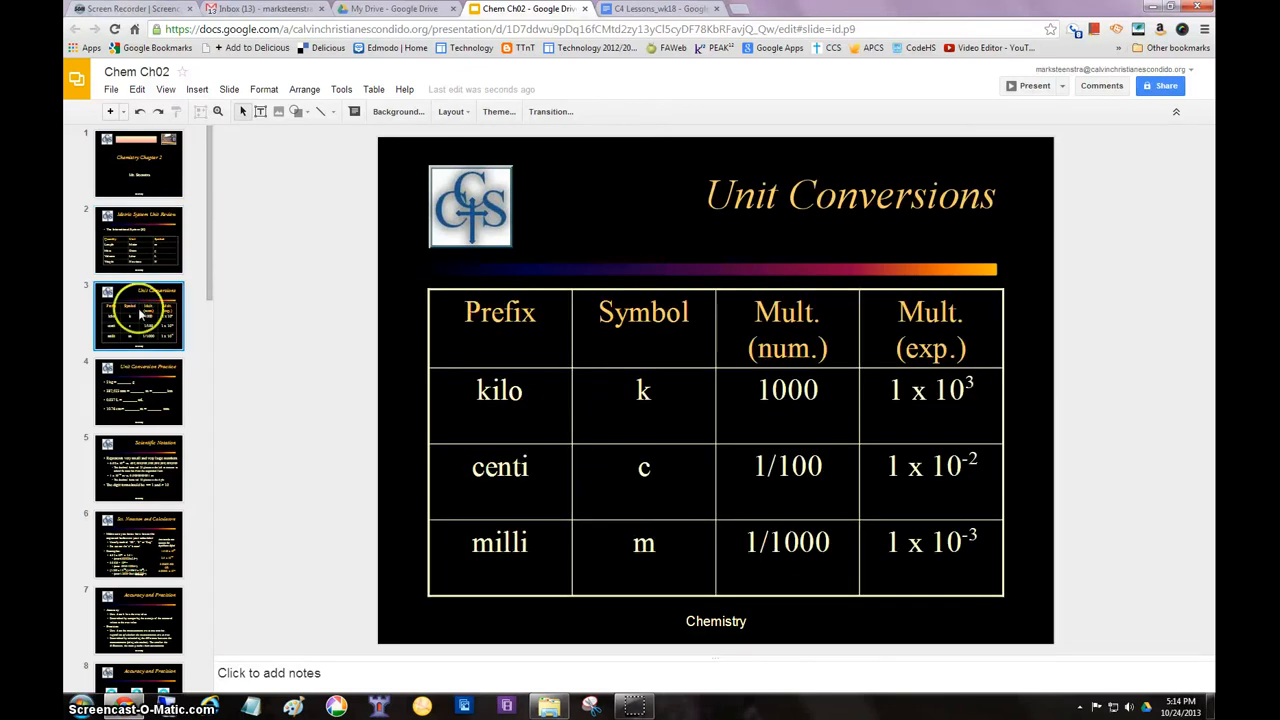
left_click(143, 390)
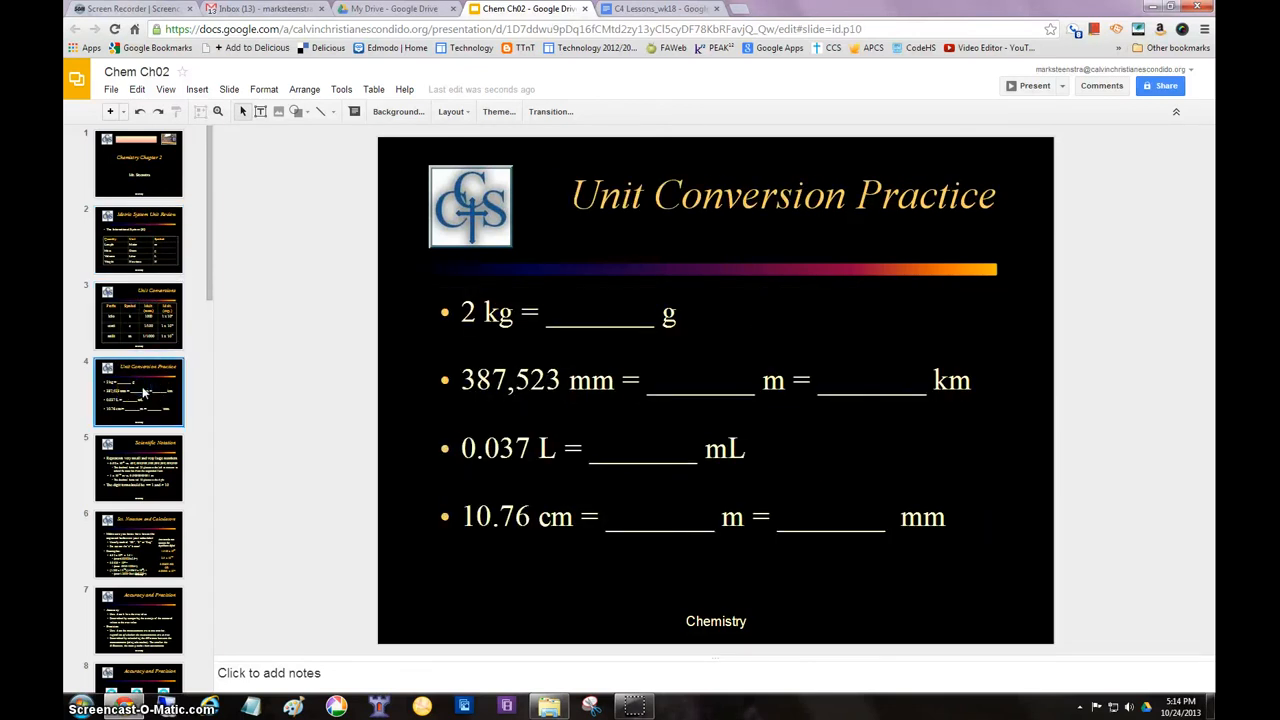
left_click(145, 391)
left_click(142, 383)
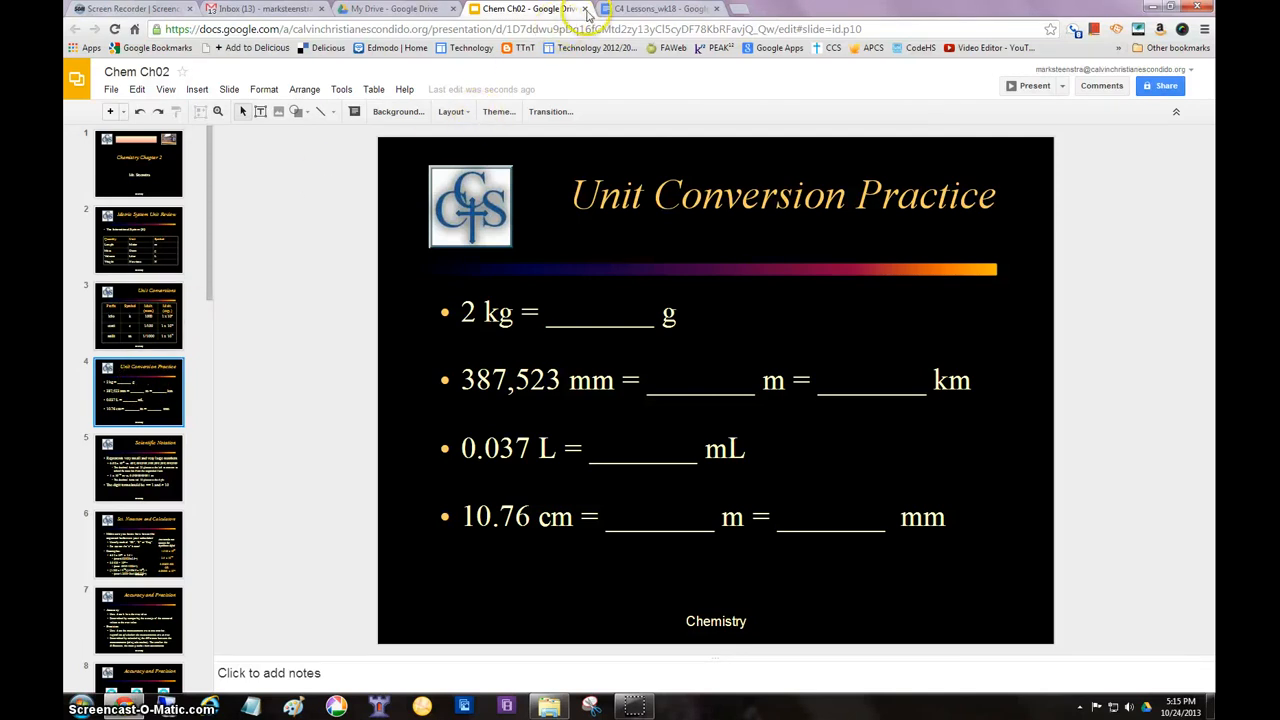
left_click(586, 9)
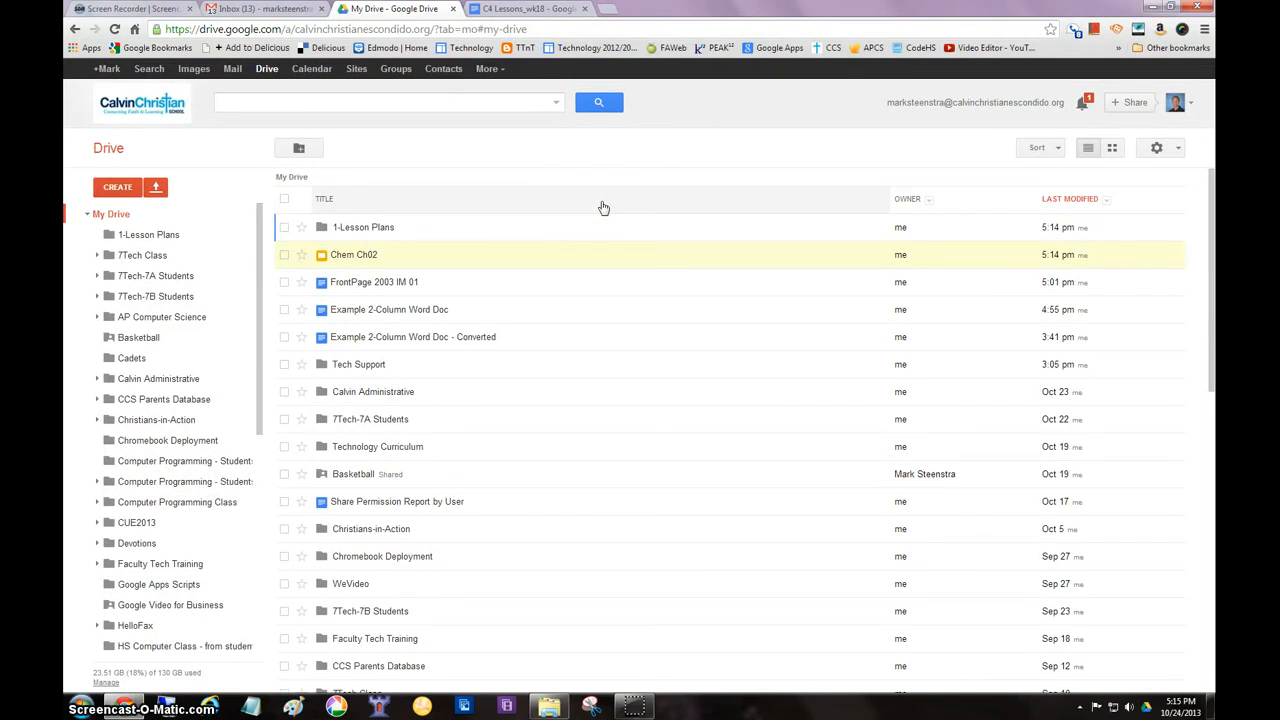
left_click(452, 425)
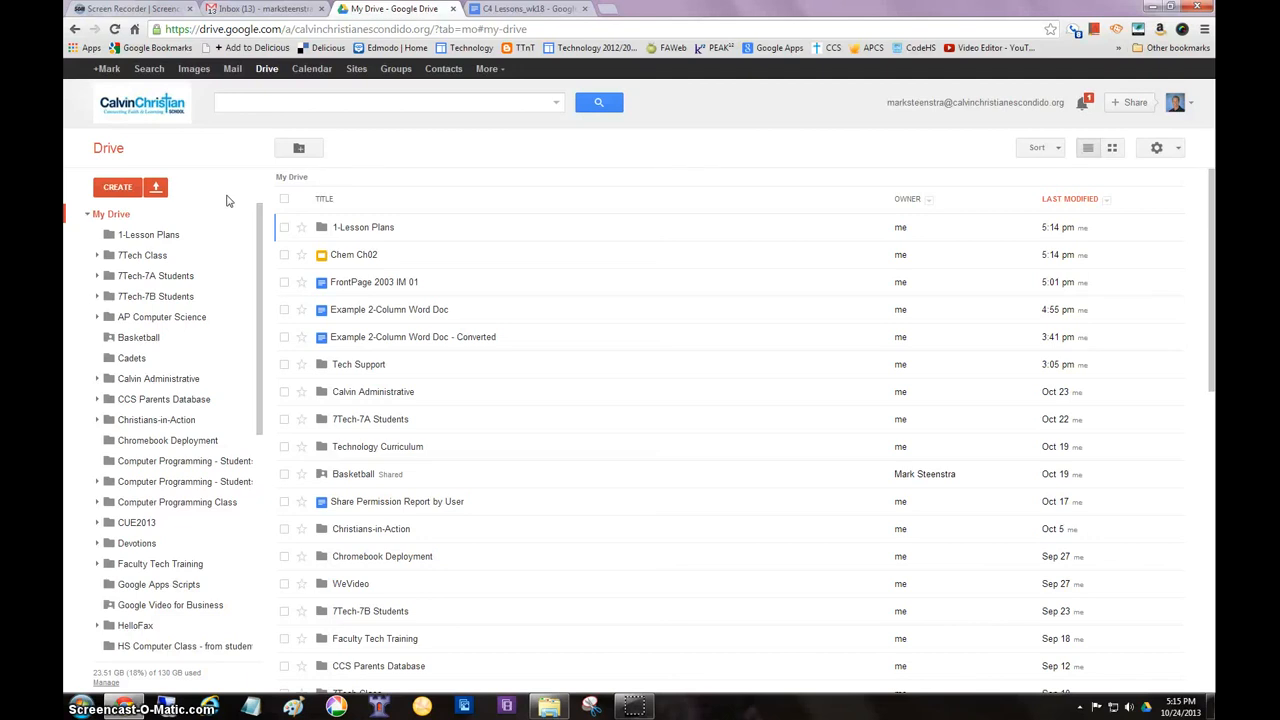
left_click(118, 188)
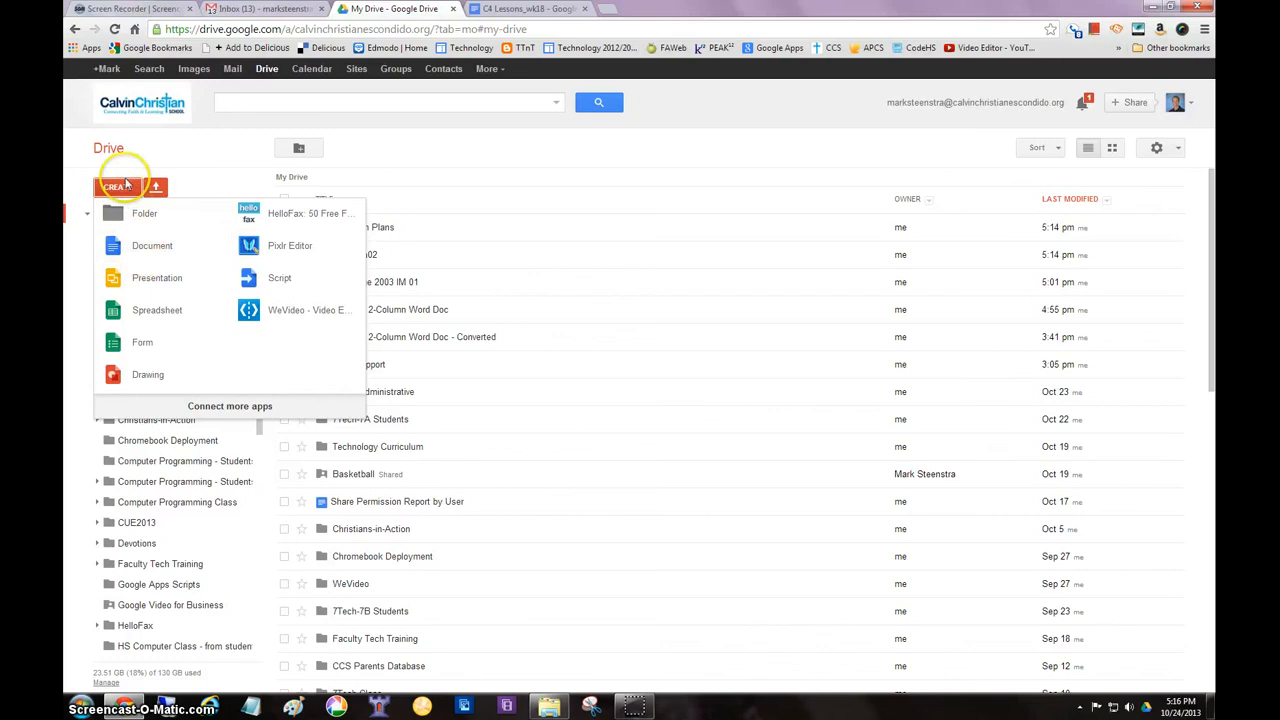
left_click(136, 250)
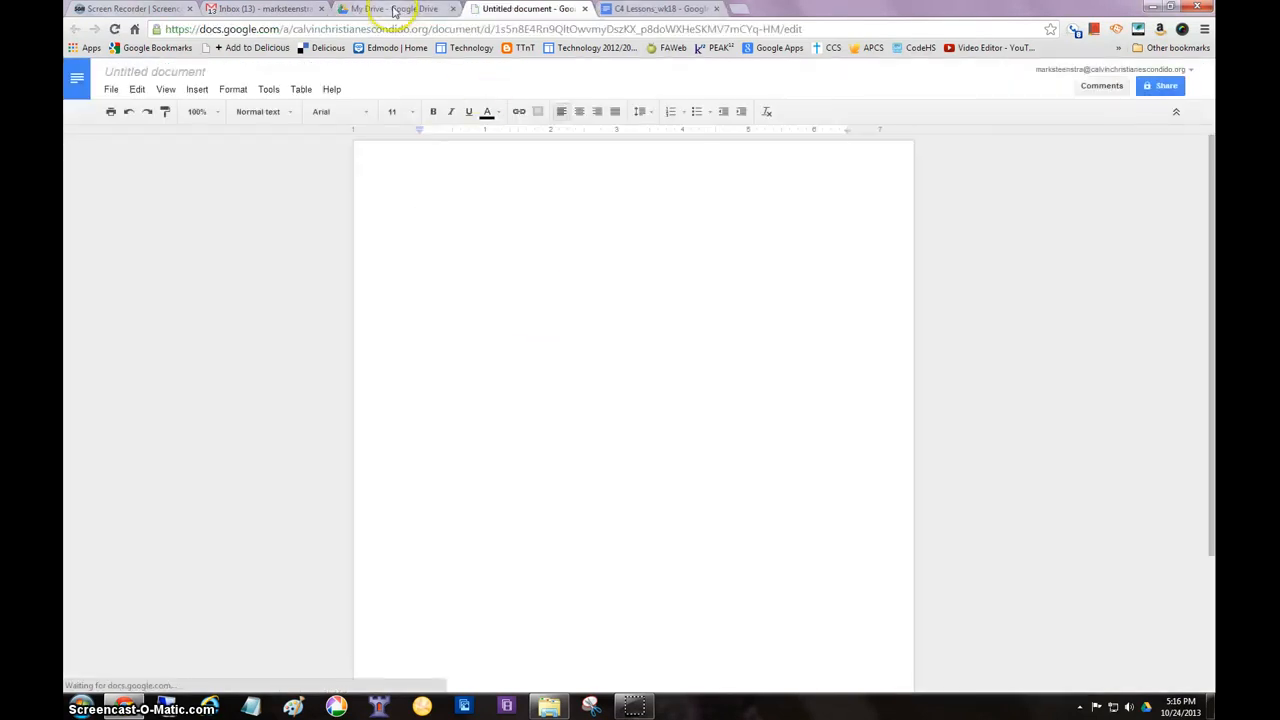
left_click(585, 9)
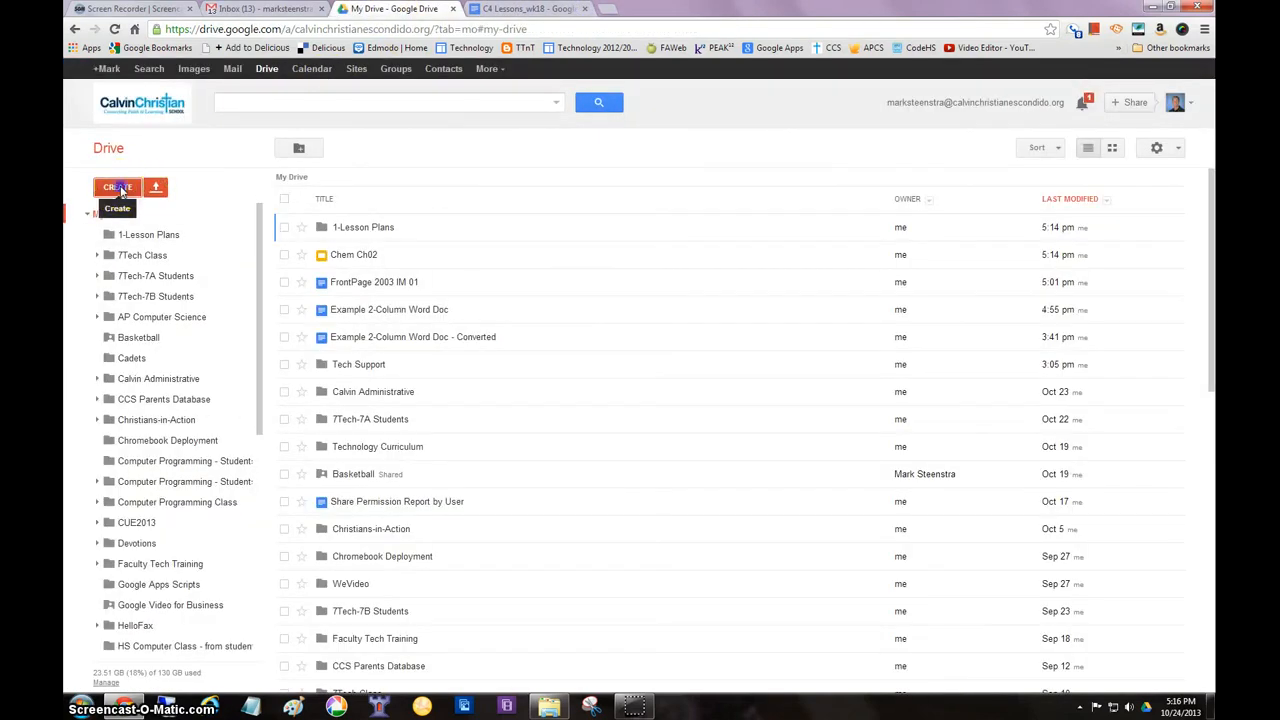
Create a new Google document named Class Newsletter and check for it in the My Drive list
left_click(120, 190)
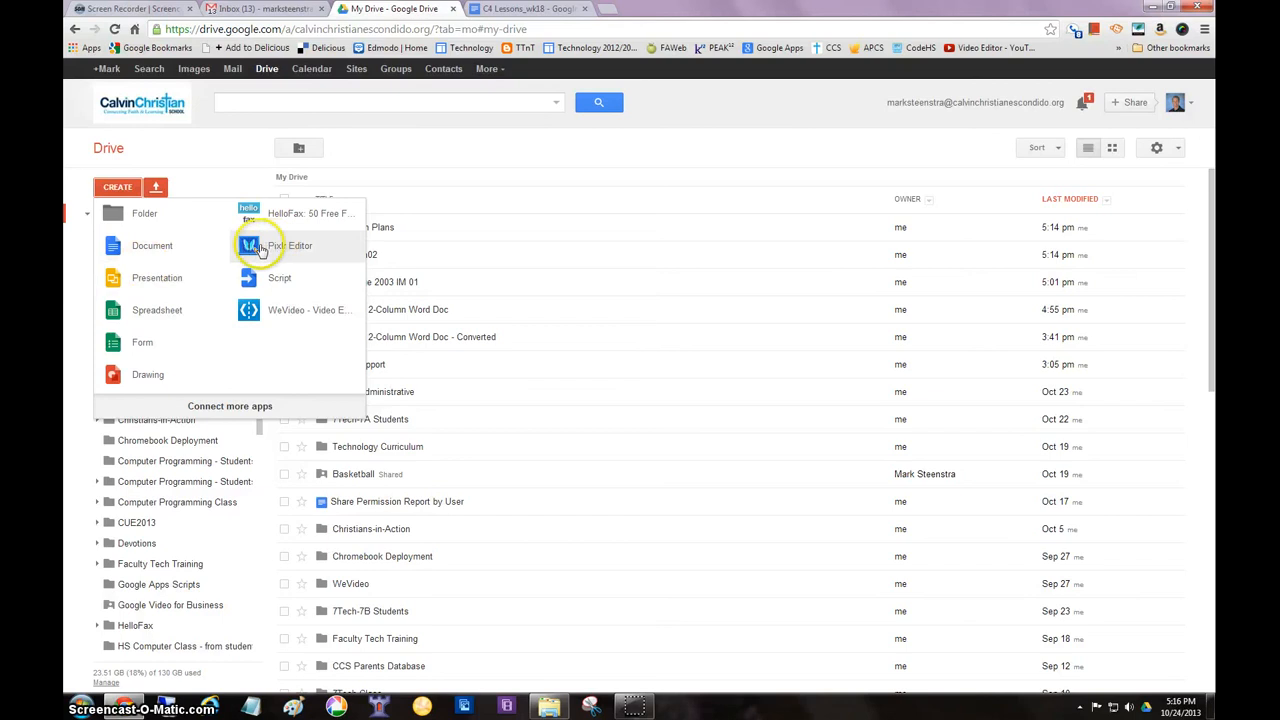
left_click(141, 252)
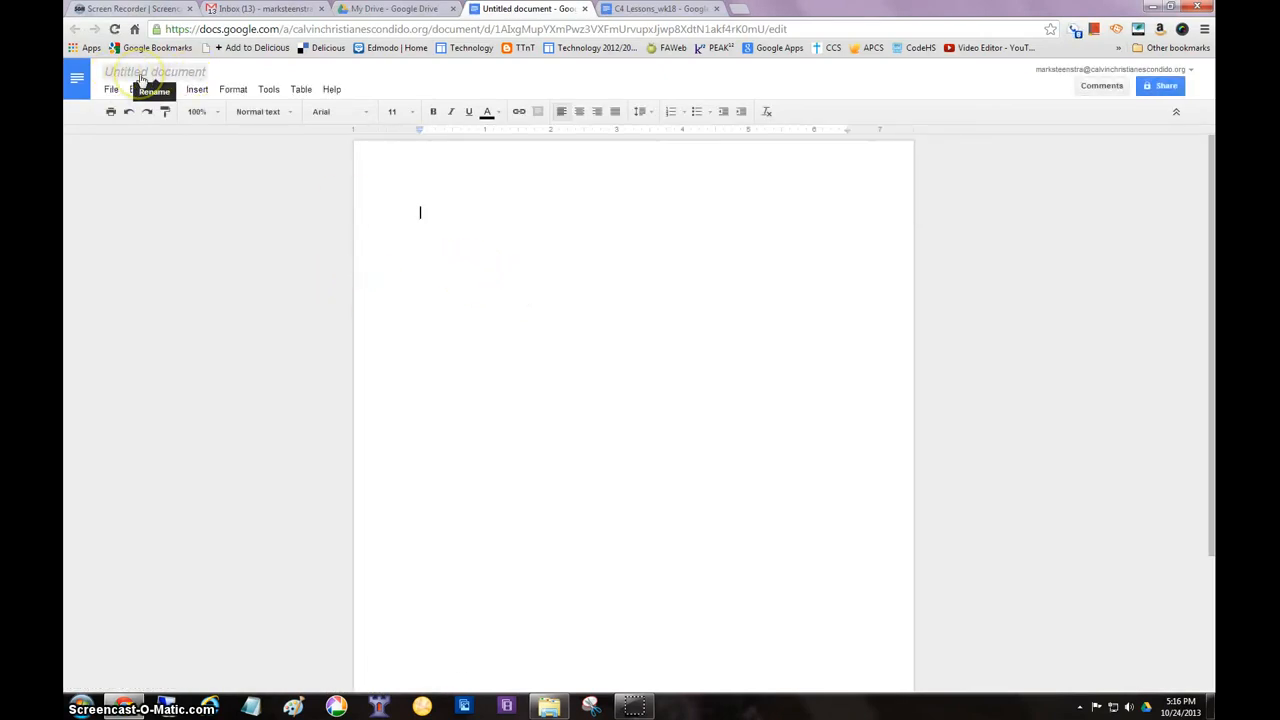
left_click(152, 76)
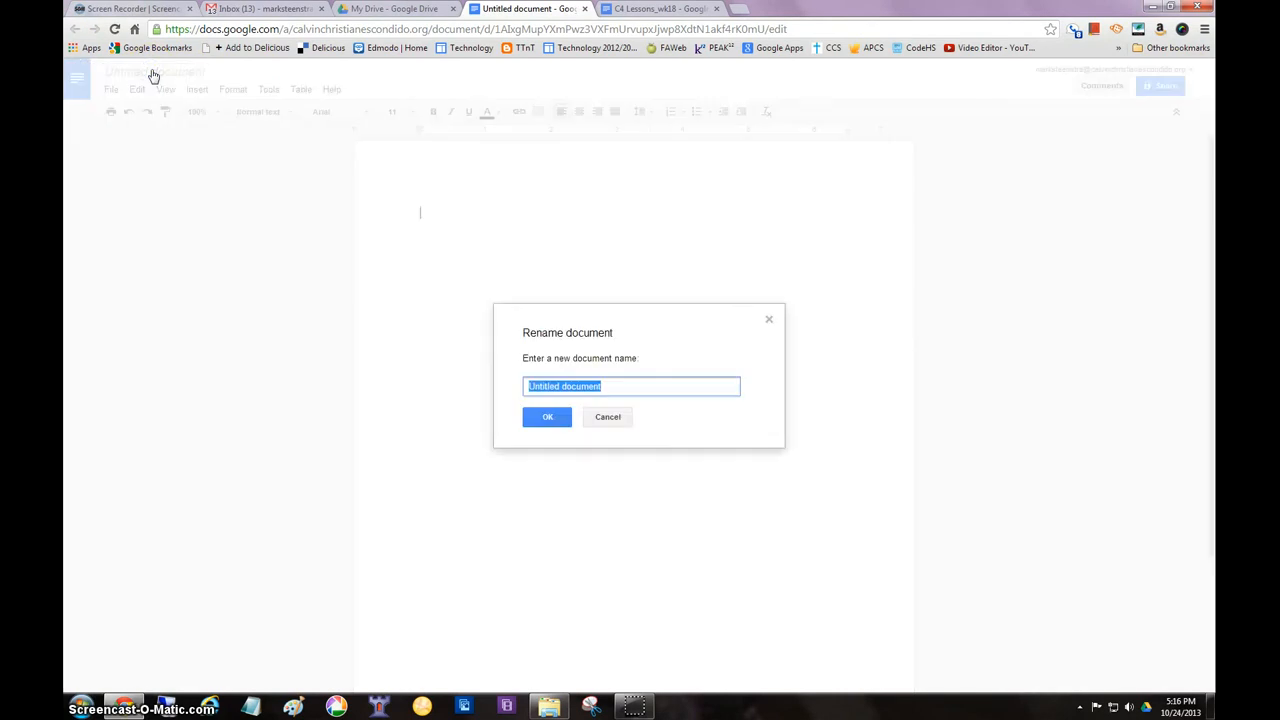
type("Class Newsletter")
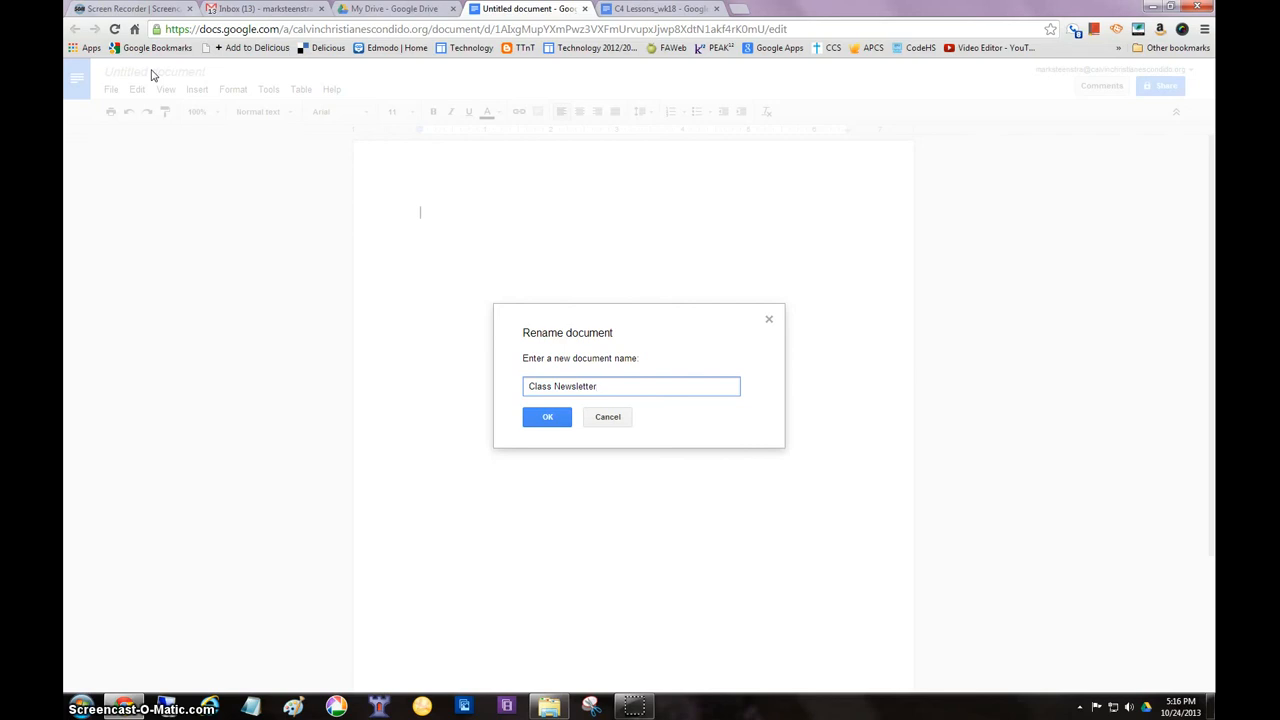
left_click(550, 418)
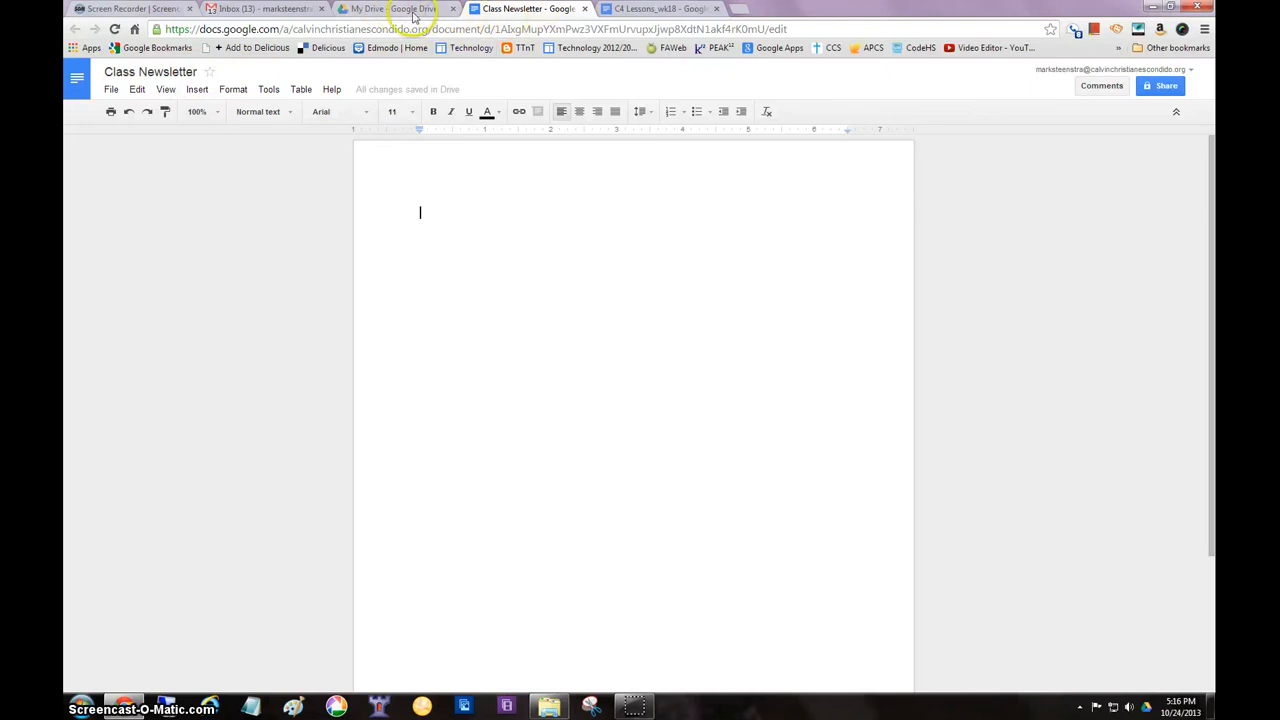
left_click(400, 12)
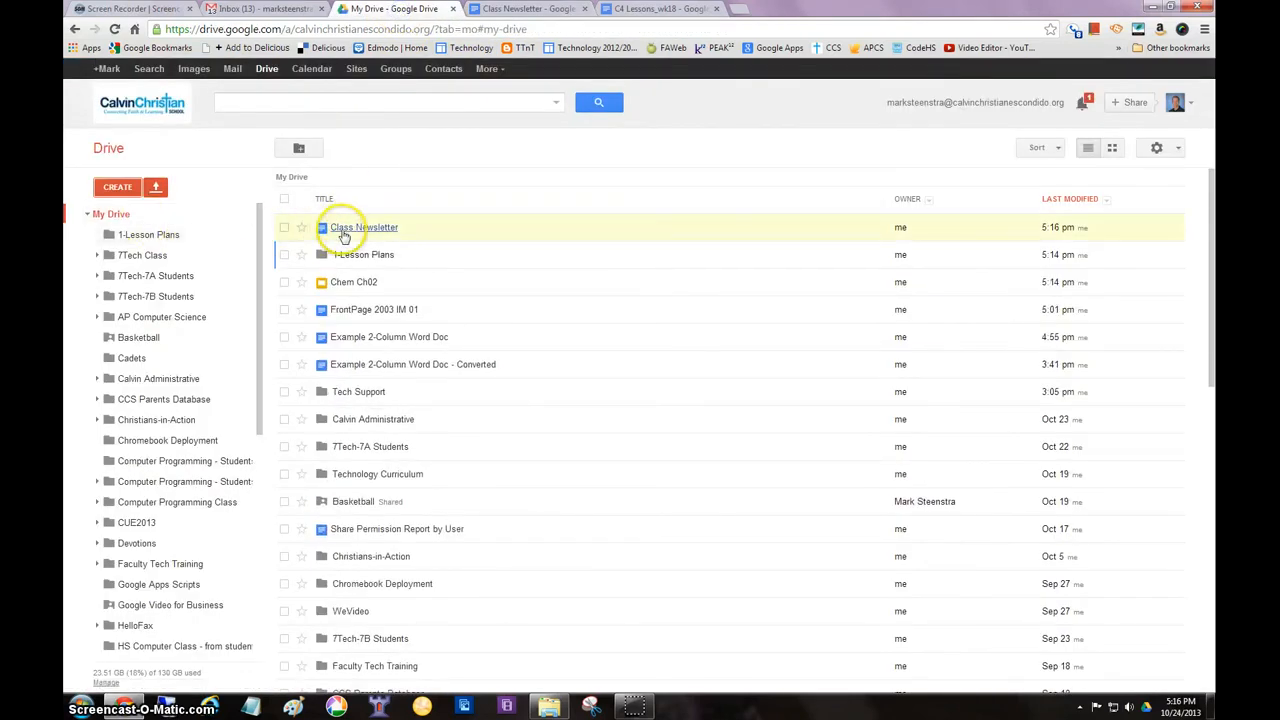
left_click(512, 10)
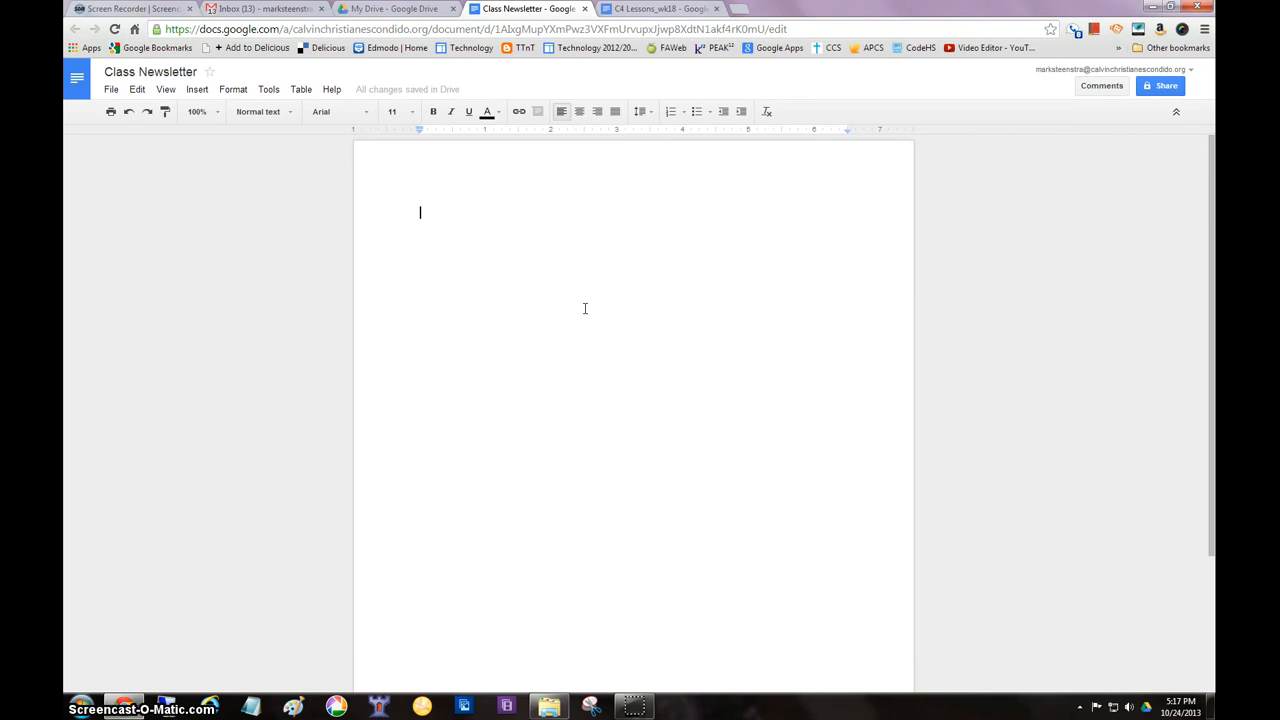
Enter the heading "Class Newsletter" in the document and format it centered, bold and 18 pt
type("Class Newsletter")
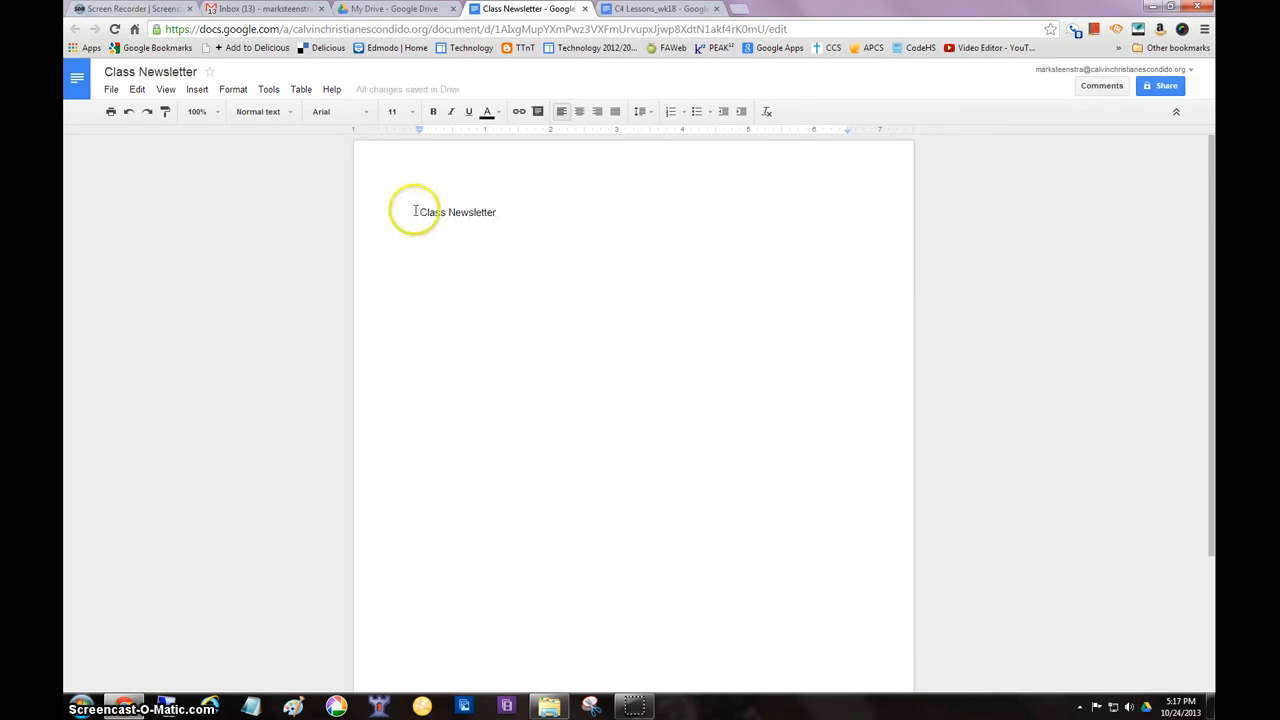
left_click_drag(414, 213, 532, 206)
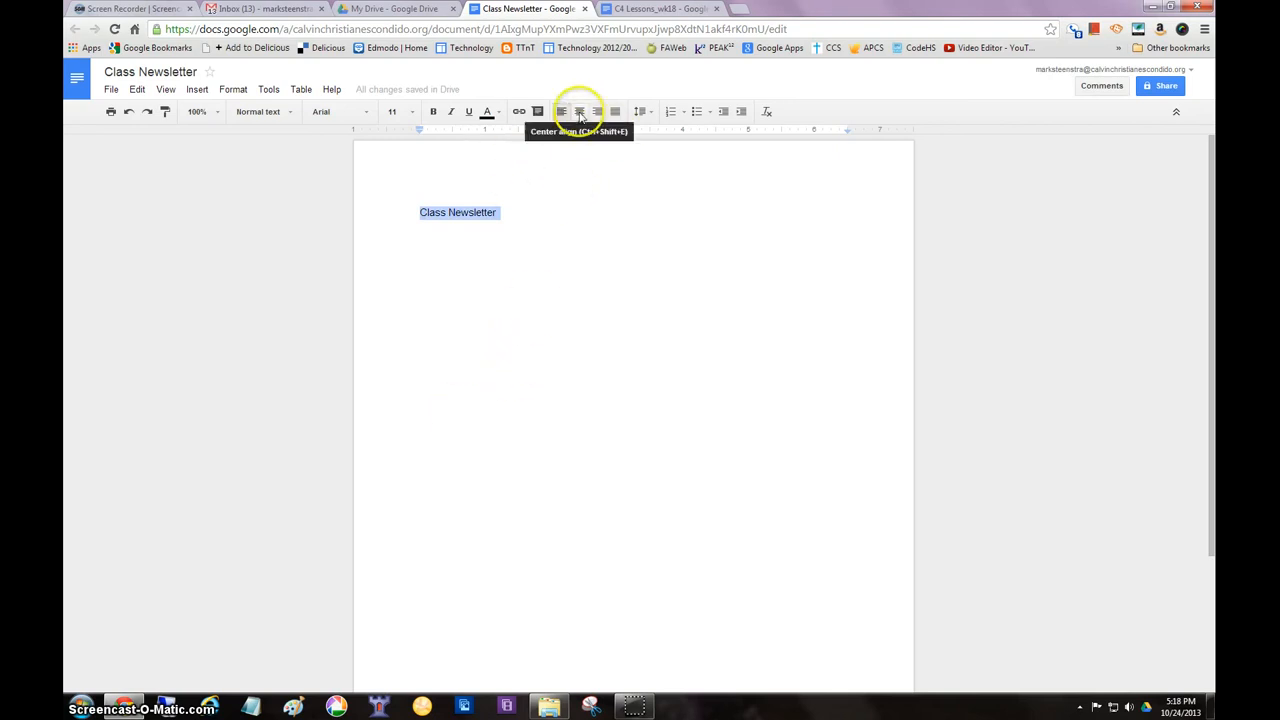
left_click(580, 116)
left_click(431, 114)
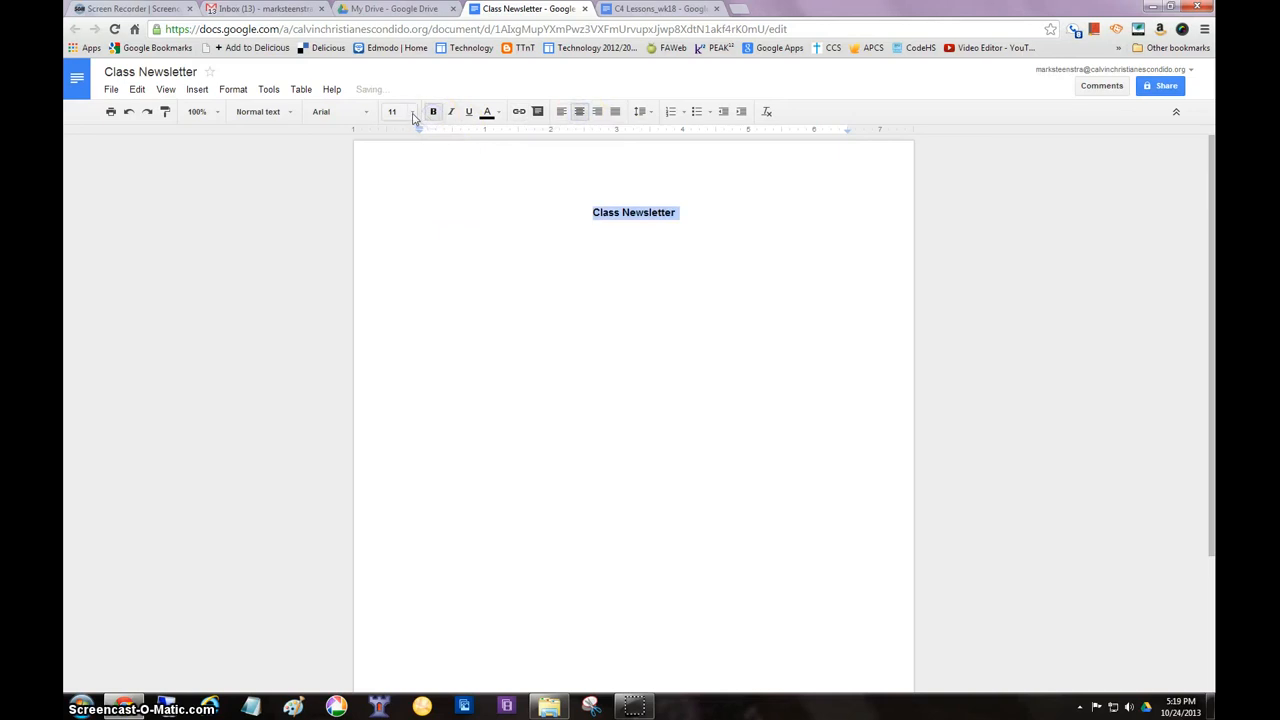
left_click(415, 117)
left_click(396, 248)
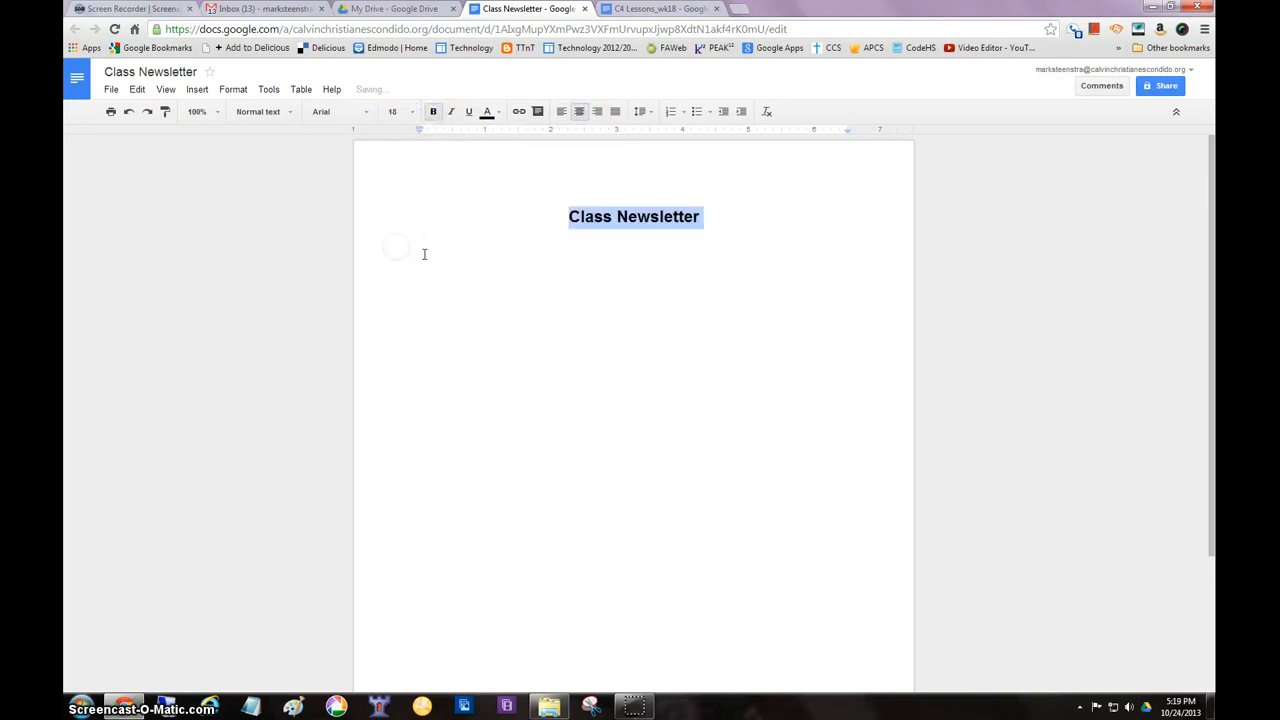
Add the left-aligned line "Welcome to 3rd grade!" below the heading and set its font size to 12
left_click(700, 283)
left_click(739, 282)
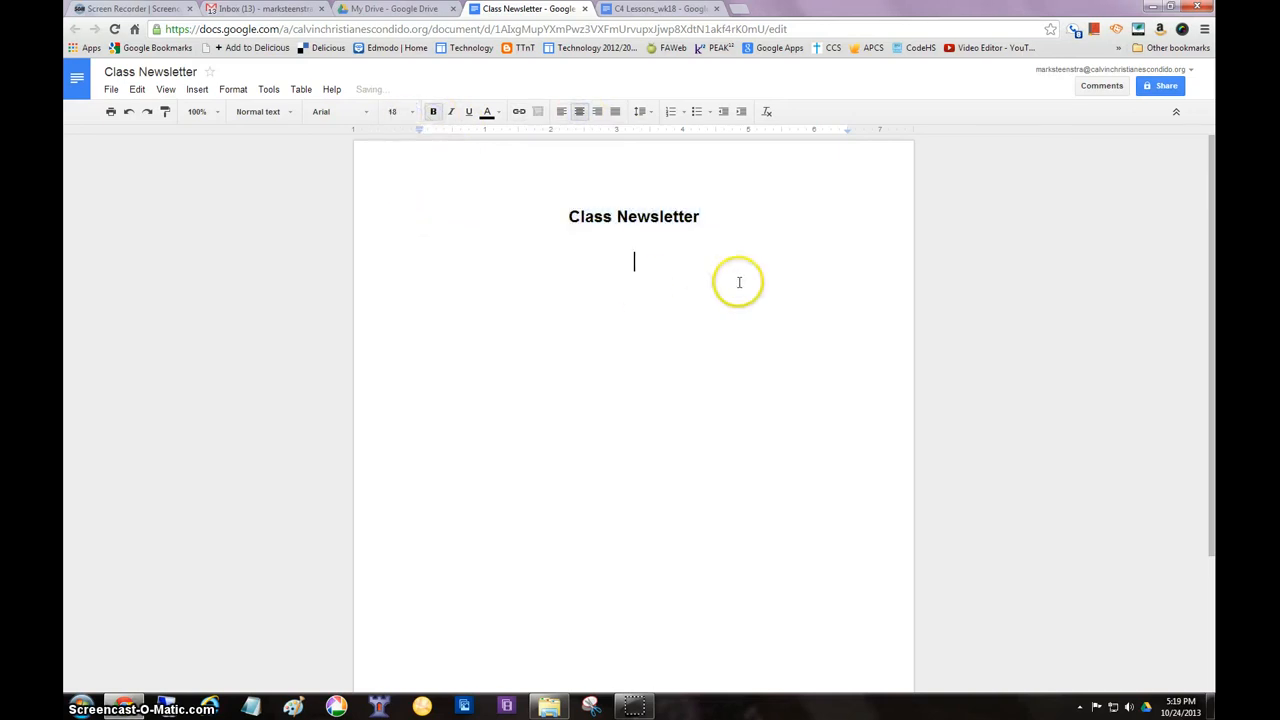
left_click(561, 111)
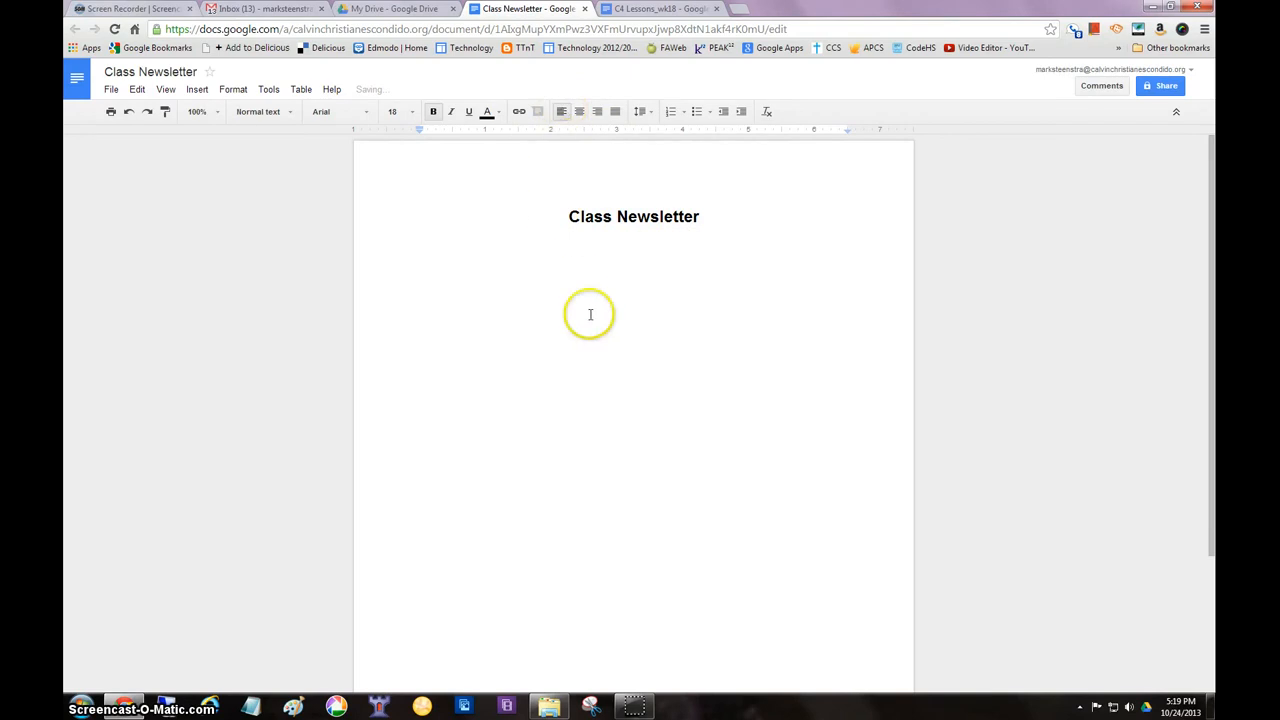
type("Welcome to 3")
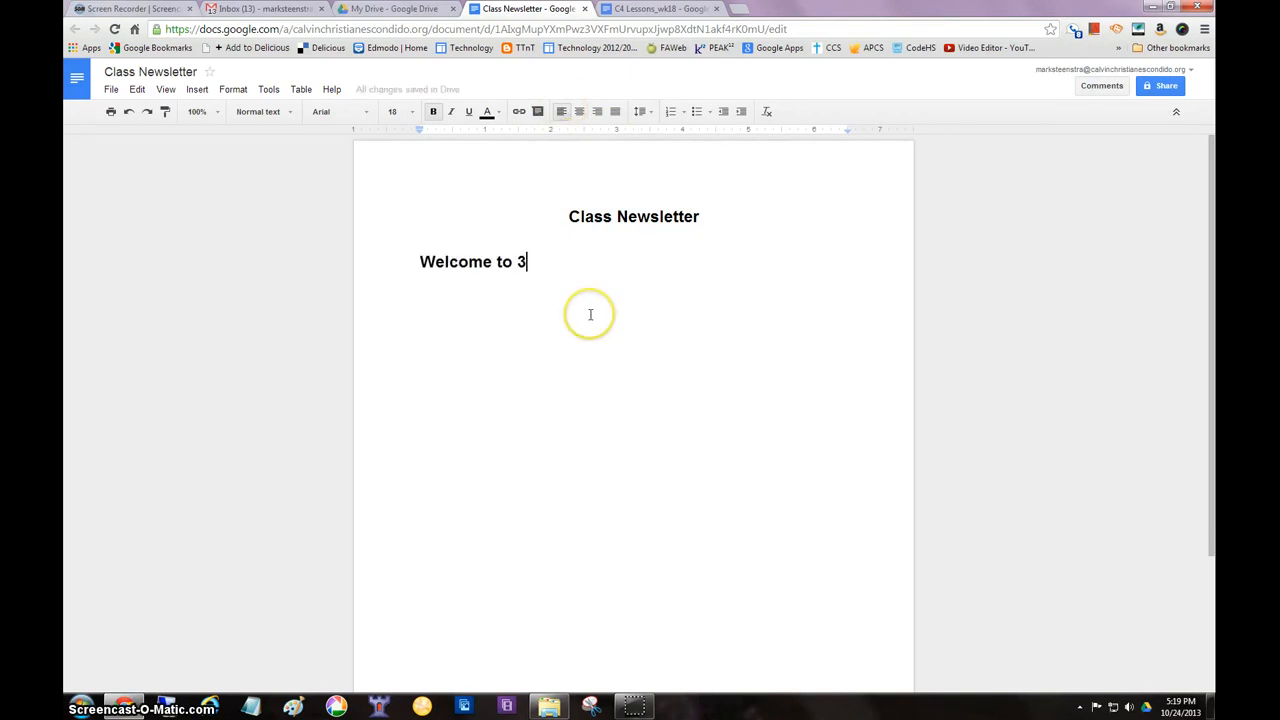
type("rd grade!")
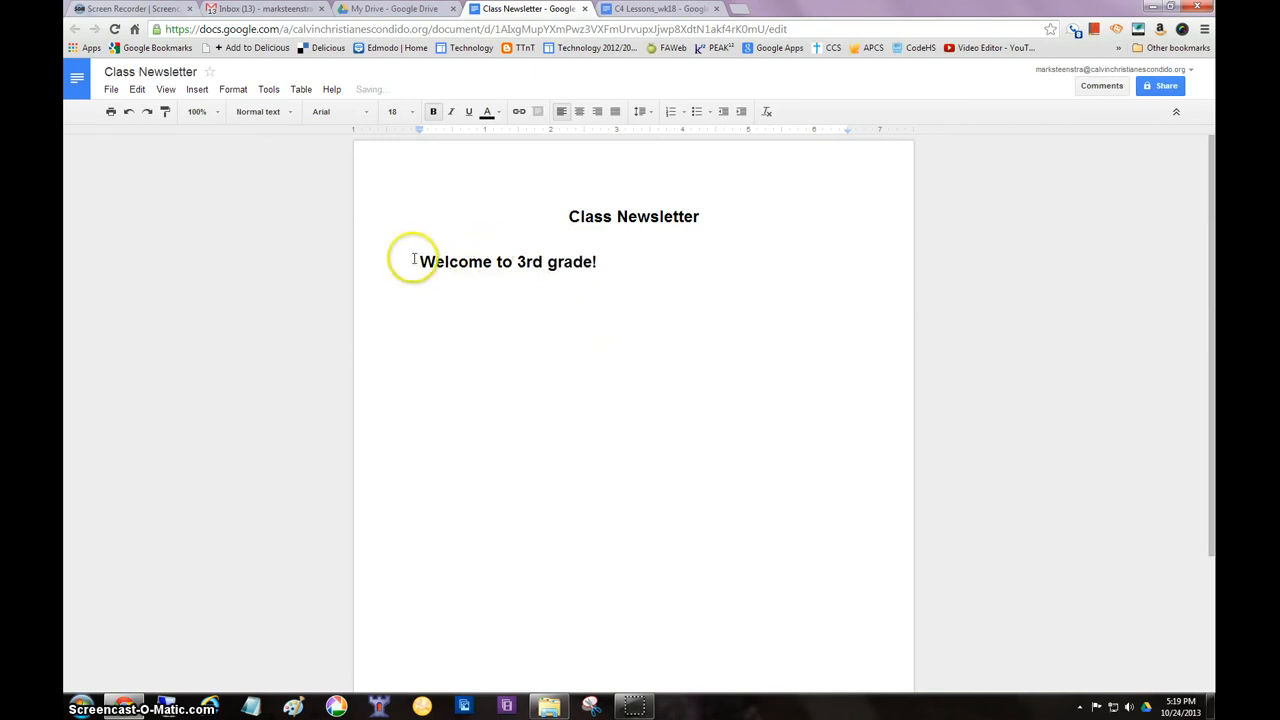
left_click_drag(412, 262, 615, 262)
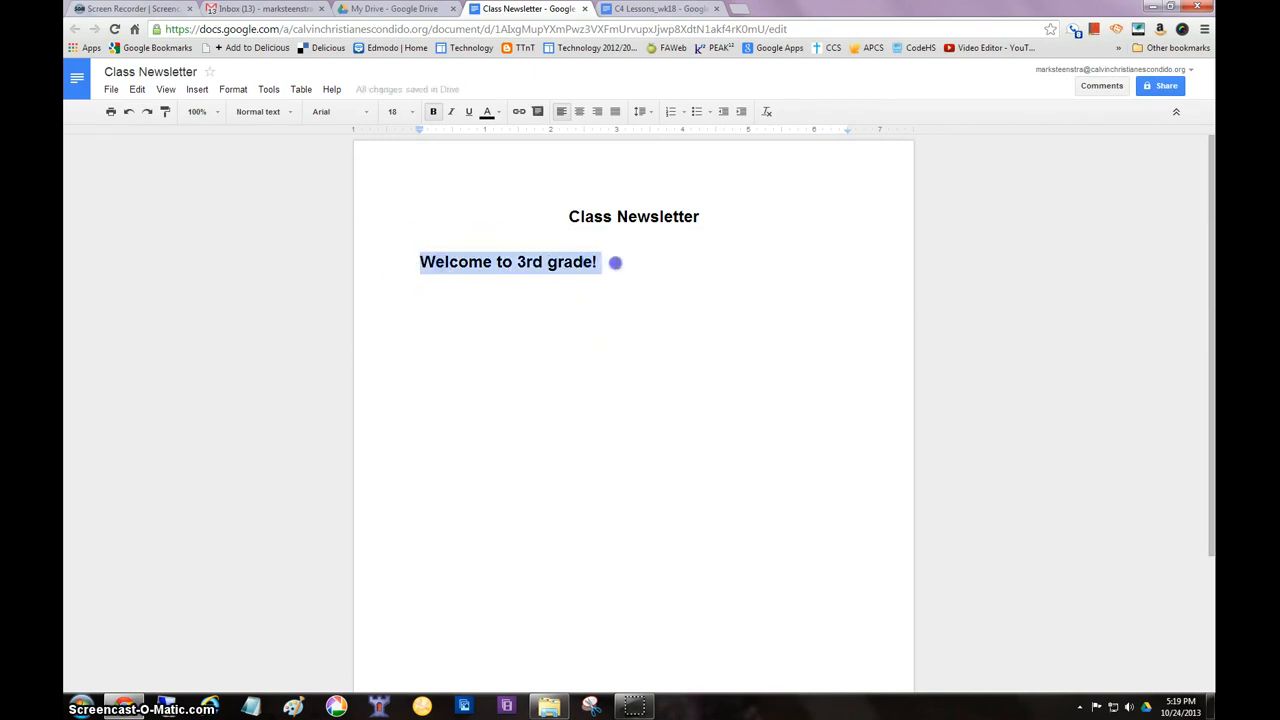
left_click(411, 112)
left_click(399, 212)
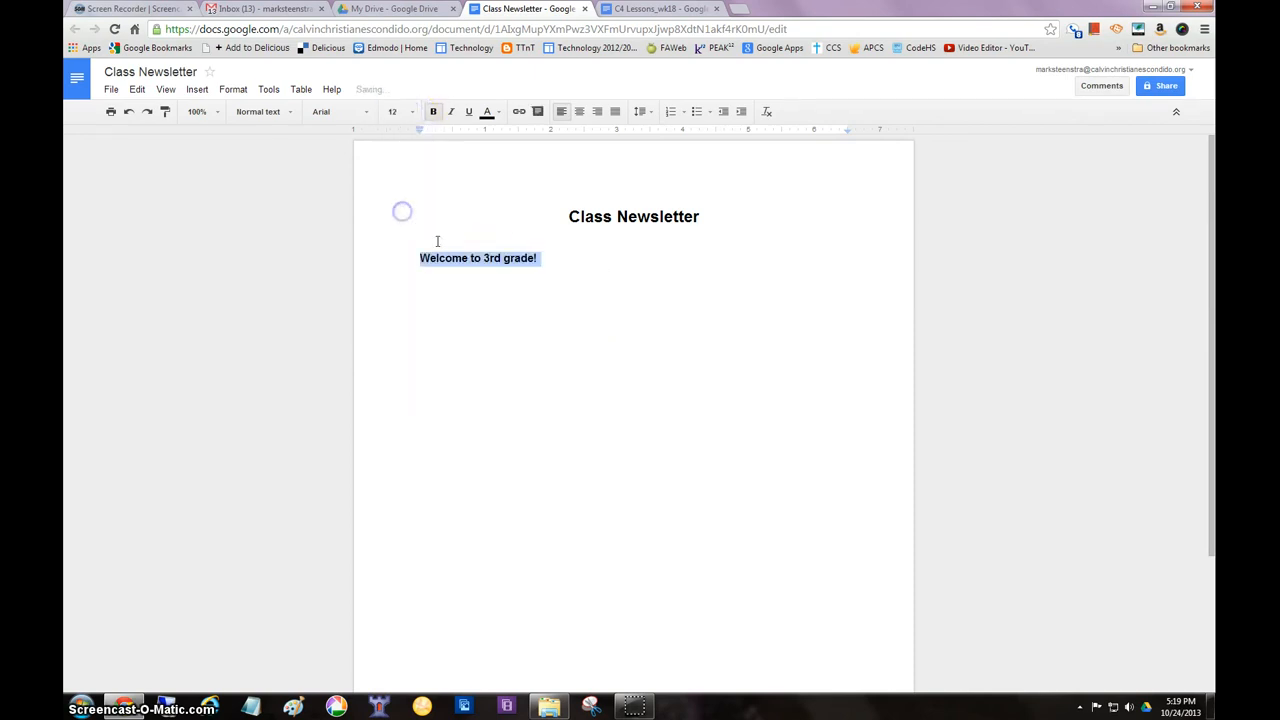
Insert the portrait JPG from the Downloads folder on the line below the welcome text
left_click(611, 291)
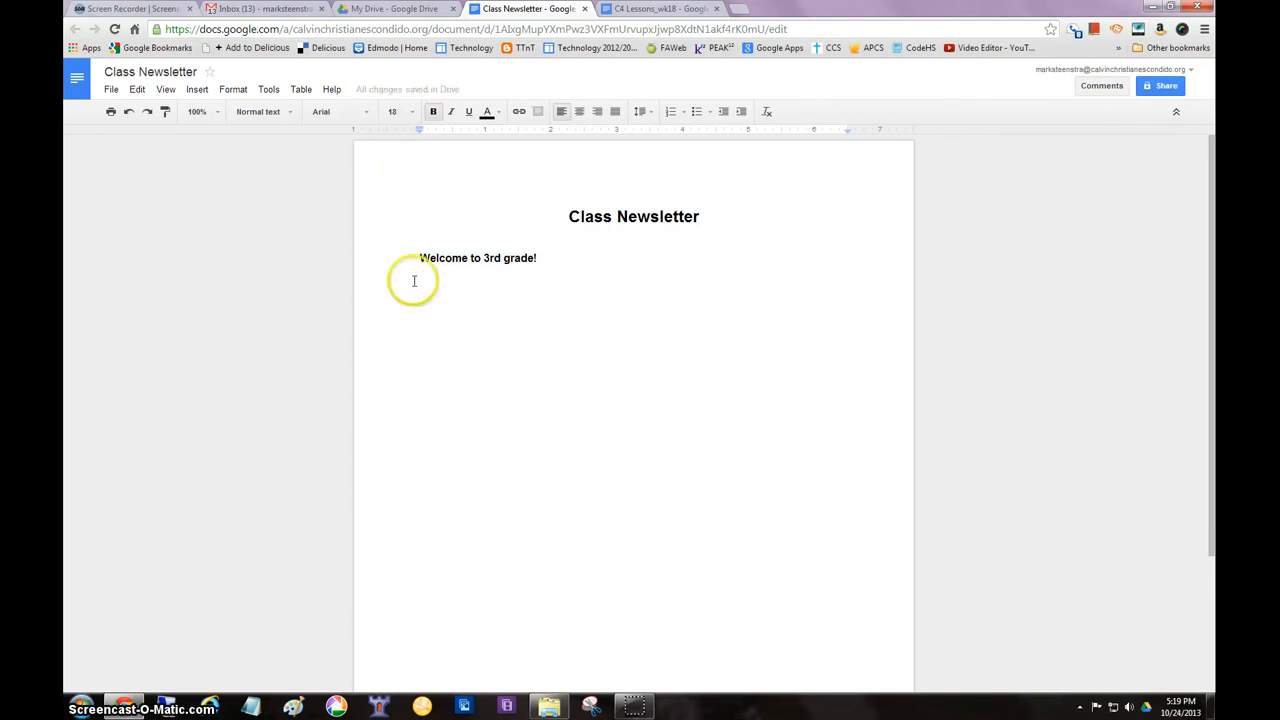
left_click(197, 91)
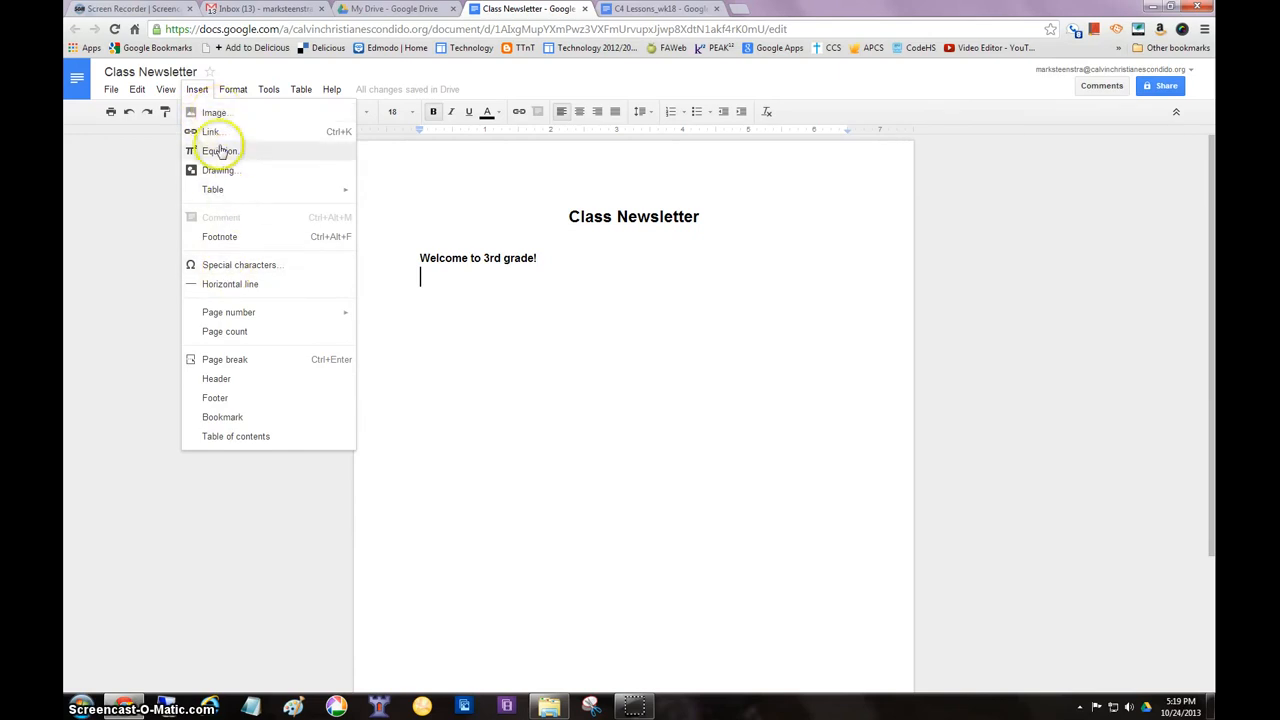
left_click(216, 114)
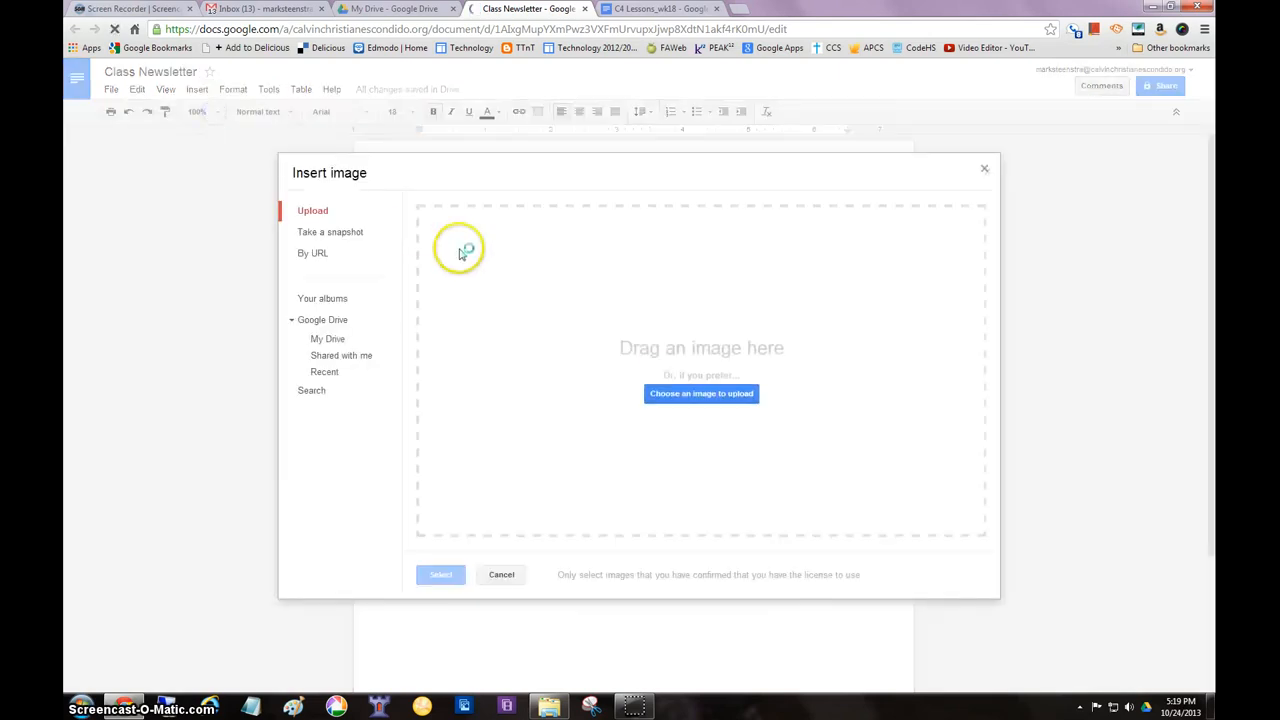
left_click(706, 396)
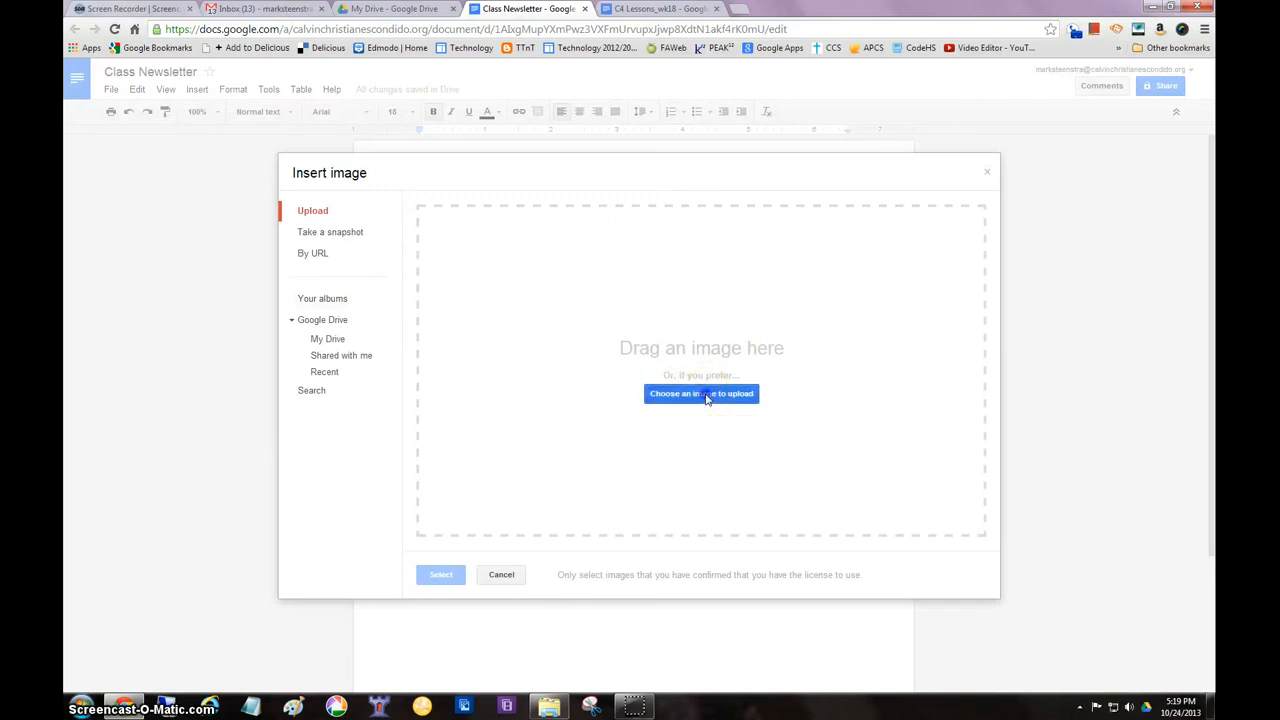
left_click(228, 109)
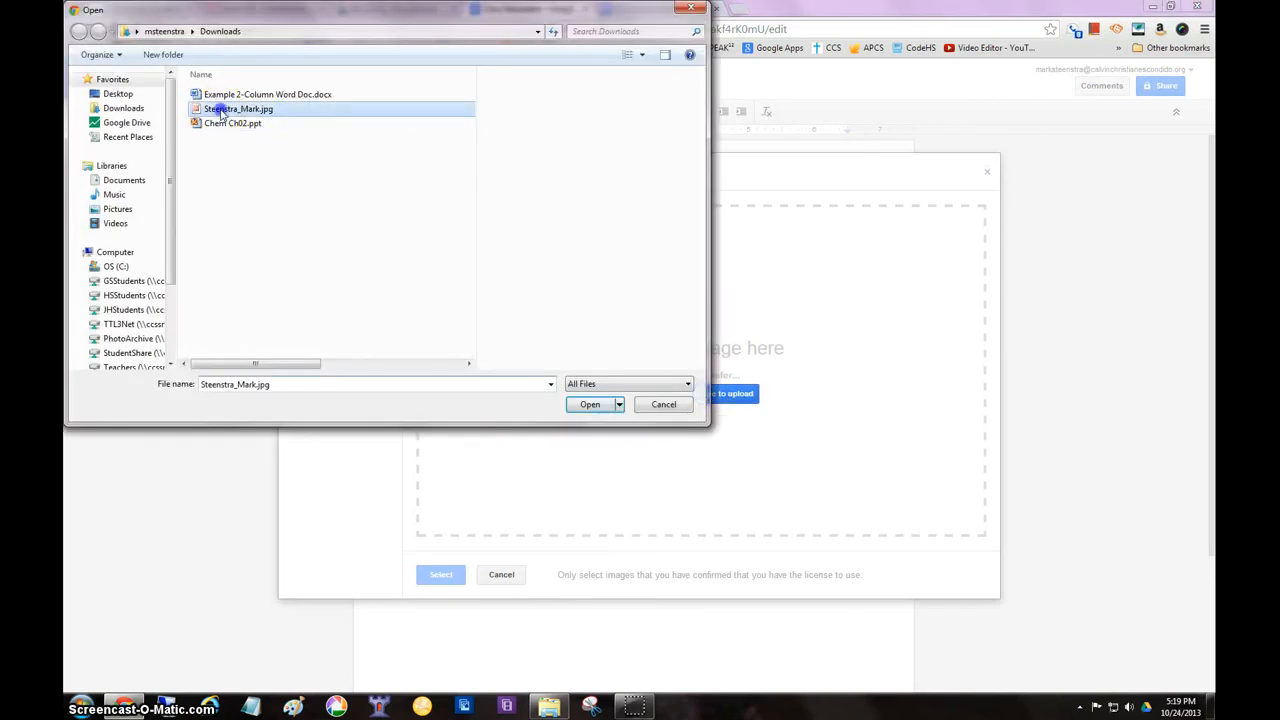
left_click(588, 404)
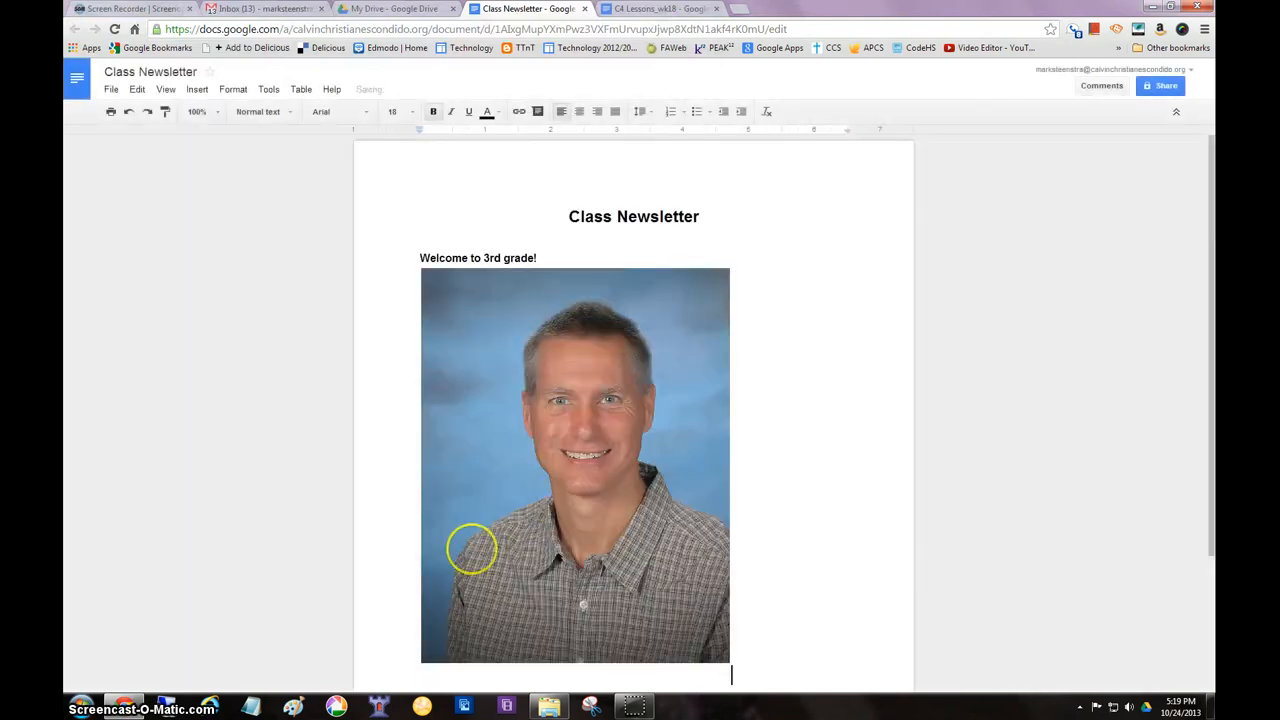
scroll(616, 517, "down", 2)
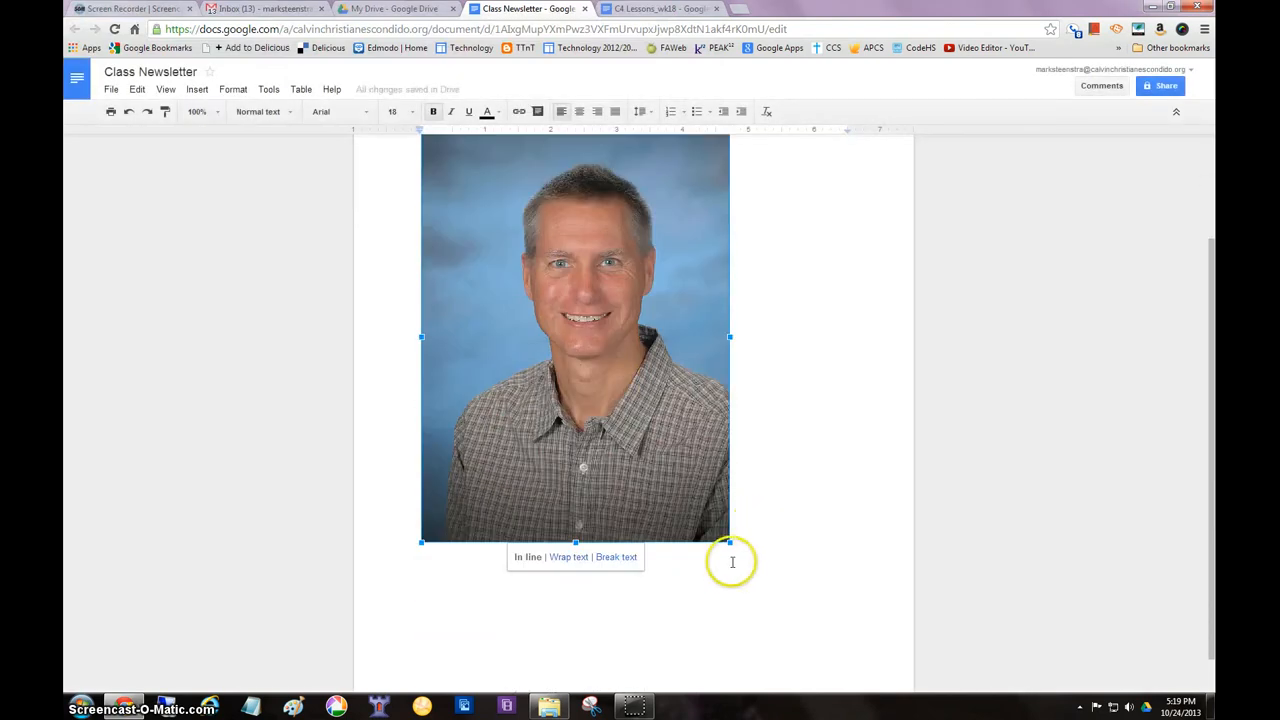
Shrink the inserted portrait proportionally to about 1.8 inches wide and deselect it
left_click_drag(729, 542, 571, 288)
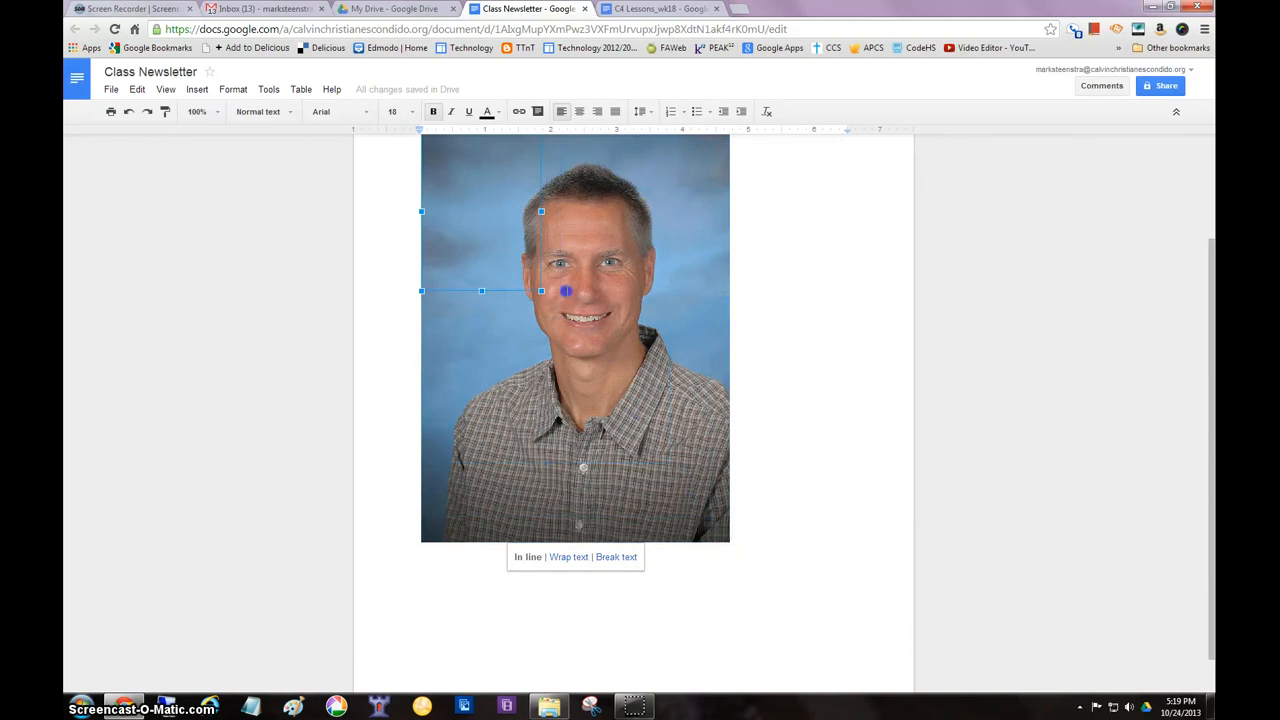
left_click(650, 315)
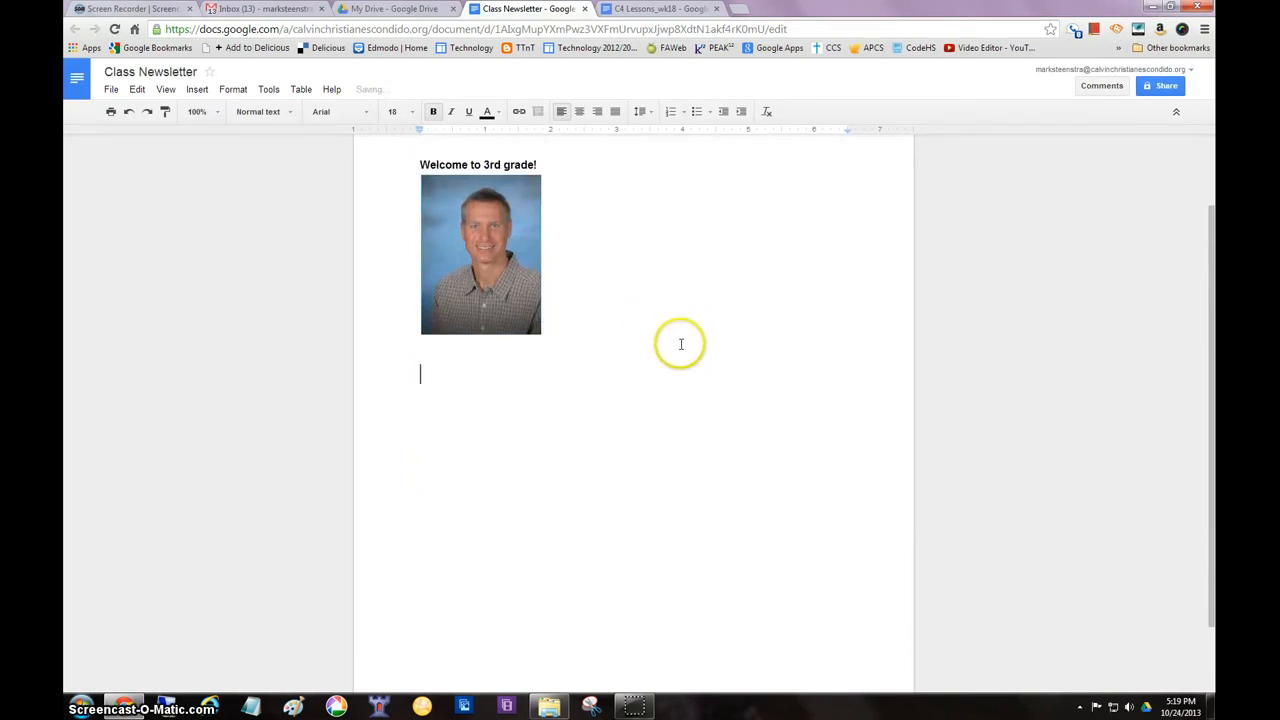
scroll(659, 336, "up", 1)
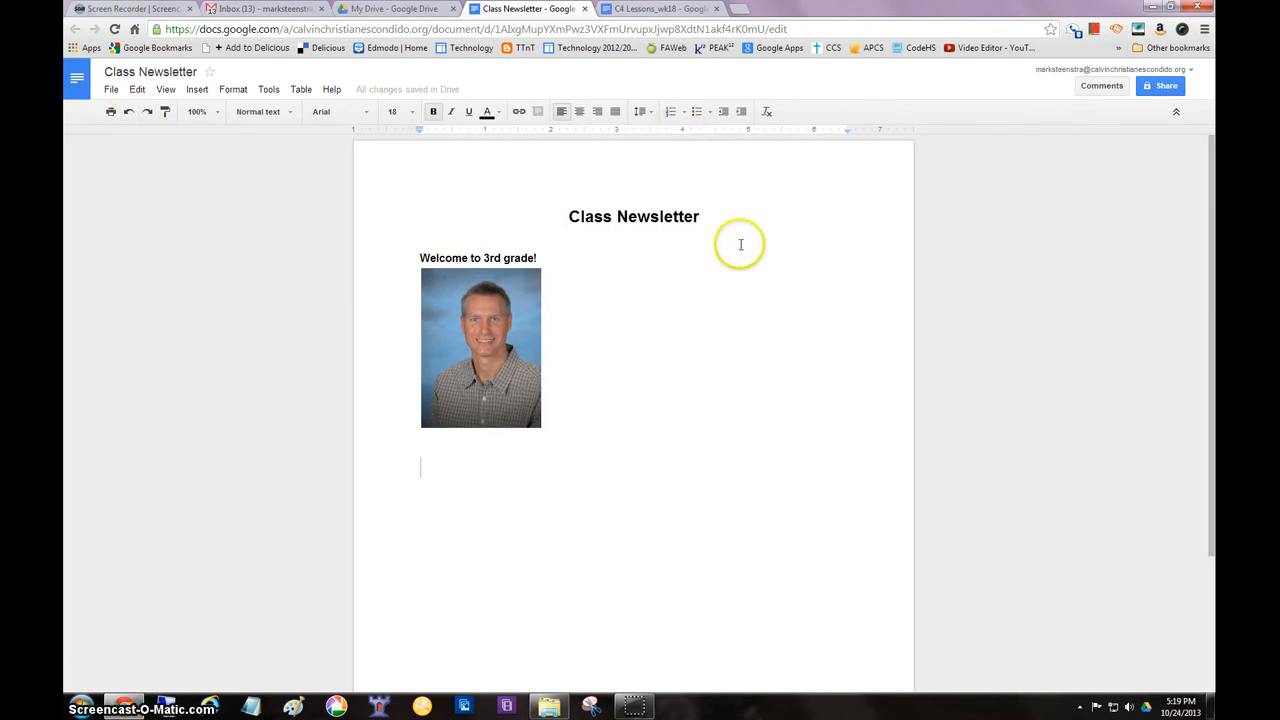
Close the Class Newsletter document, reopen it from the My Drive list to check its saved content, and close it again
mouse_move(430, 92)
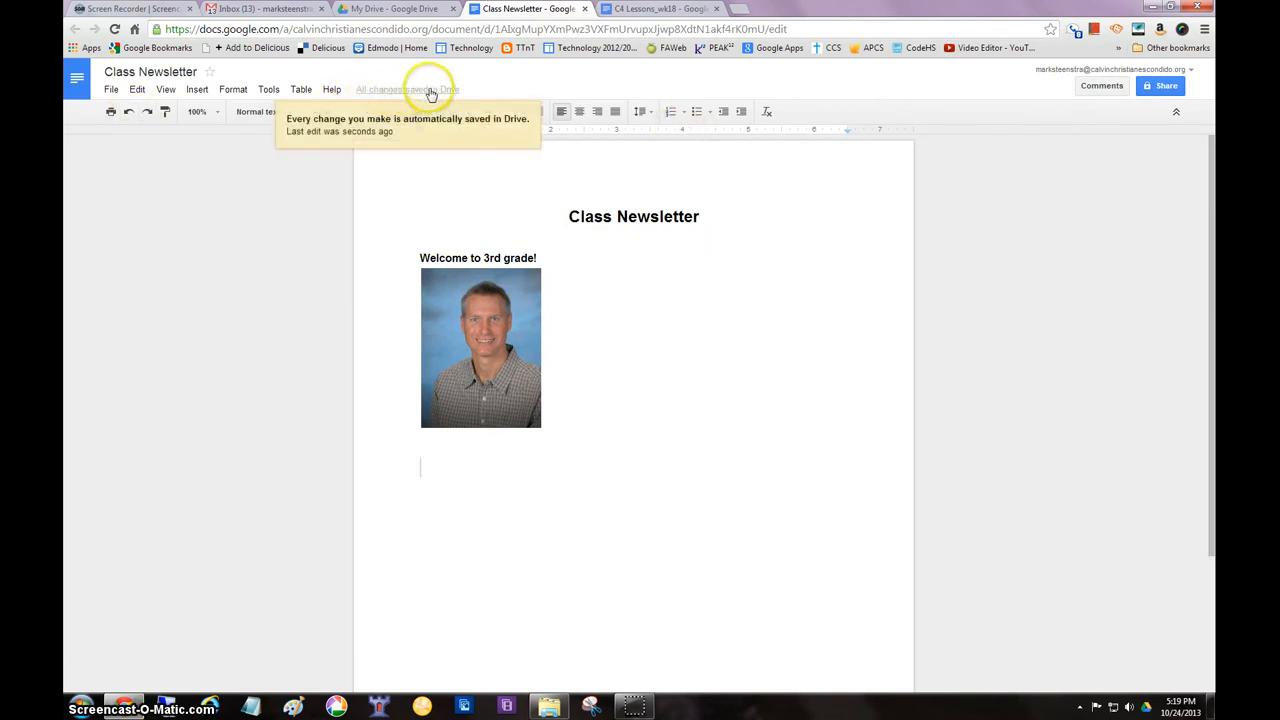
left_click(586, 9)
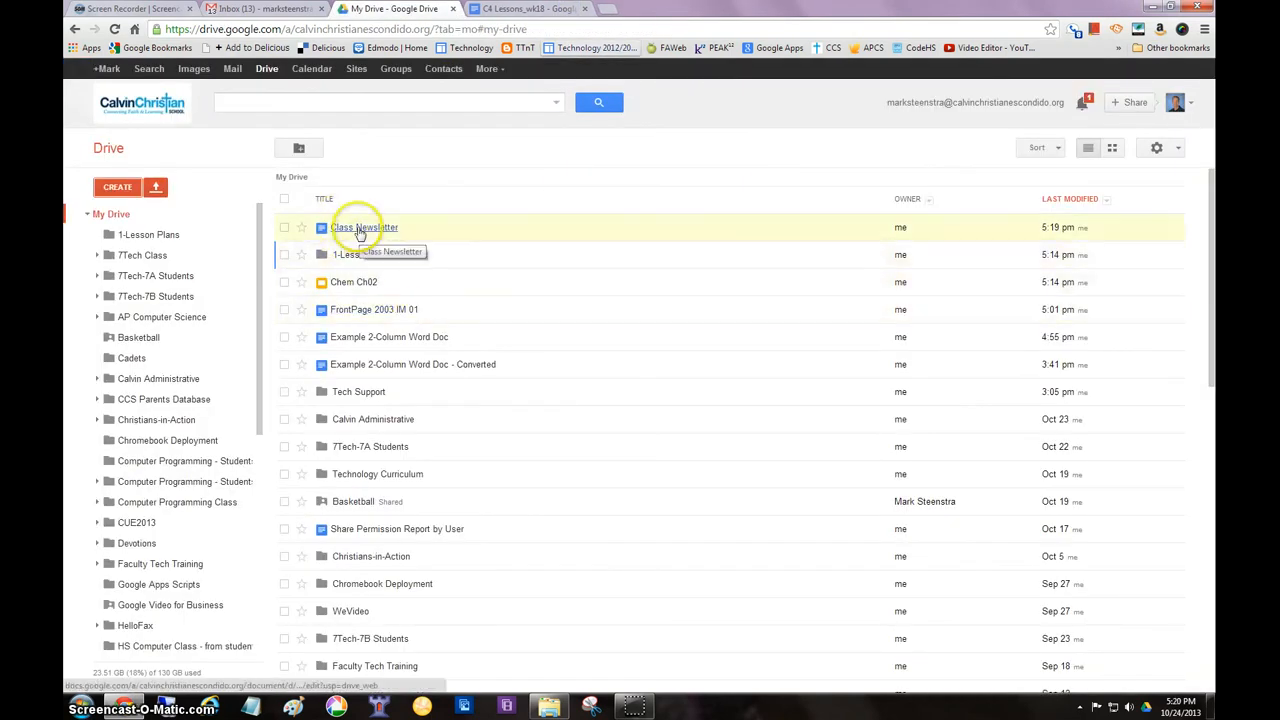
left_click(361, 230)
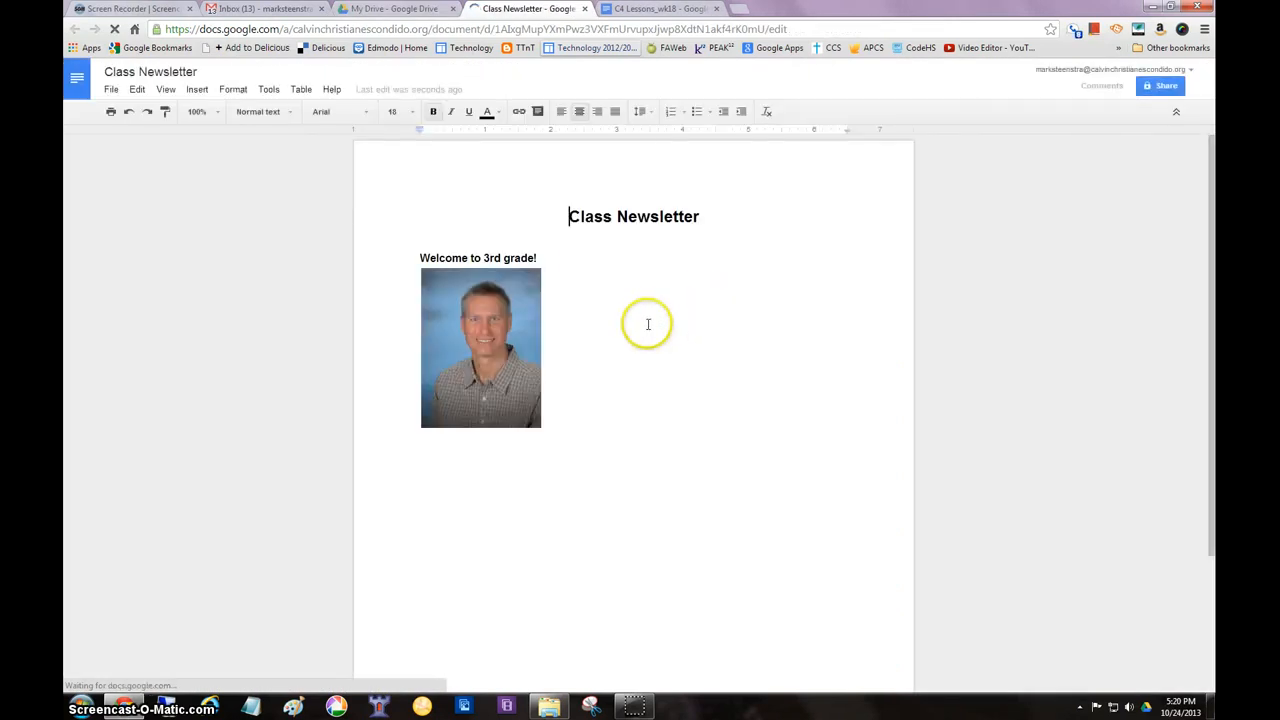
left_click(585, 11)
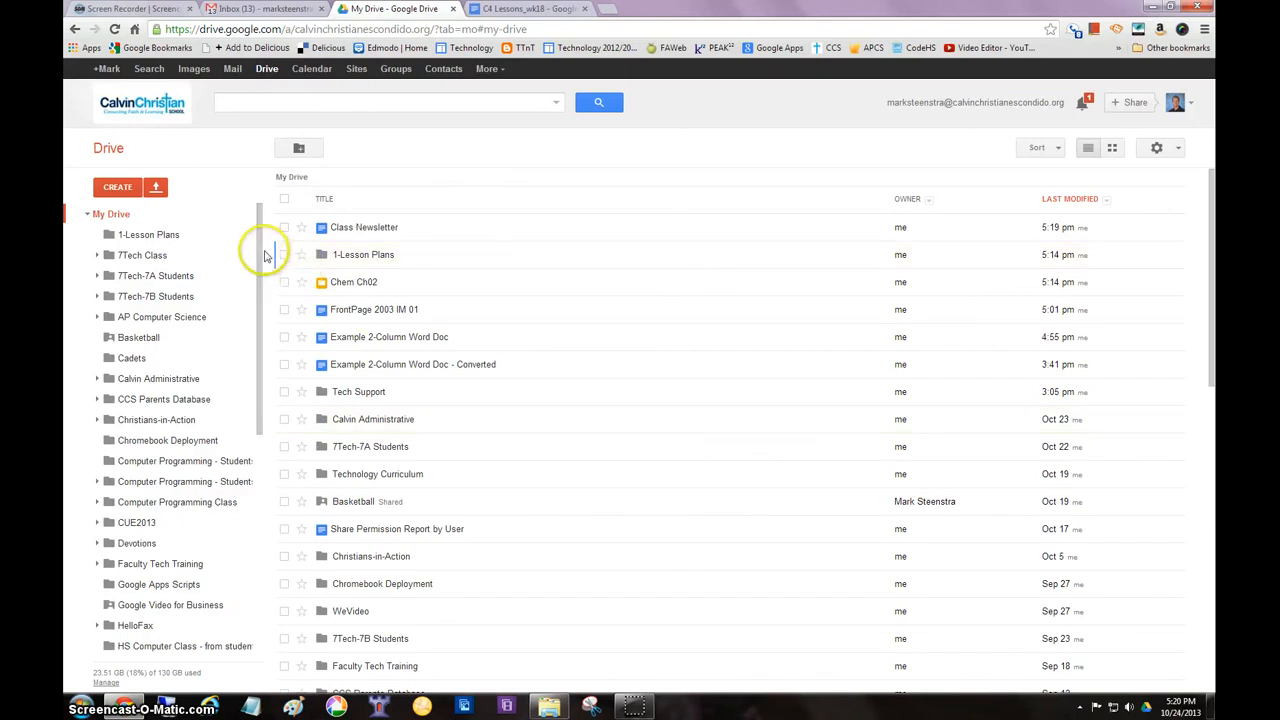
Create a new Google presentation from Drive using the Spotlight theme
left_click(119, 189)
left_click(141, 284)
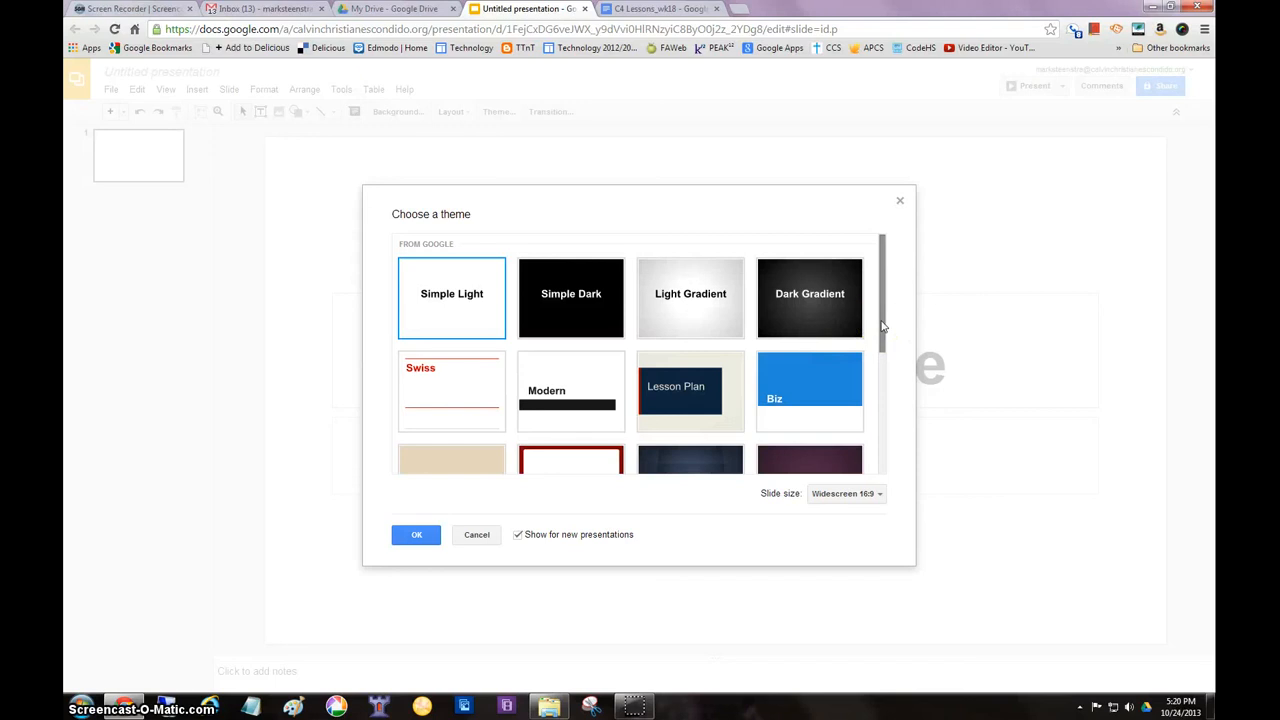
left_click_drag(882, 328, 878, 386)
left_click(679, 352)
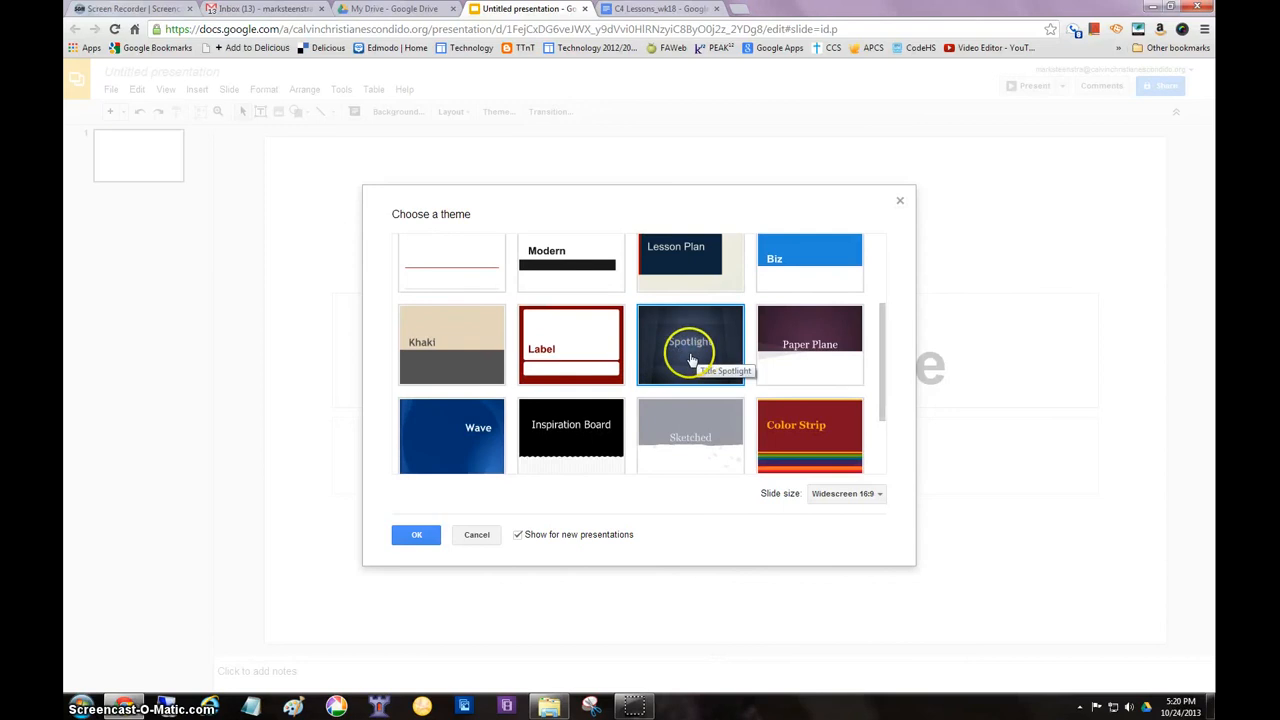
left_click(416, 534)
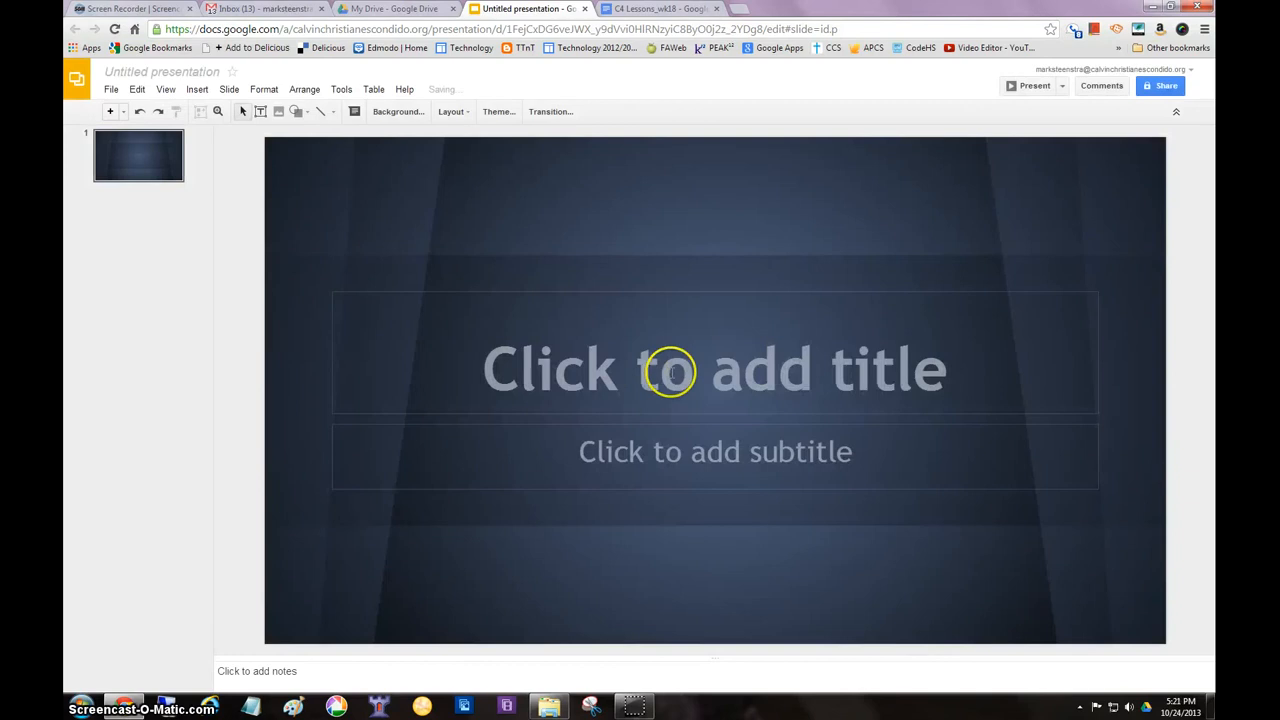
Enter "Tech Training" as the title of the first slide
left_click(670, 372)
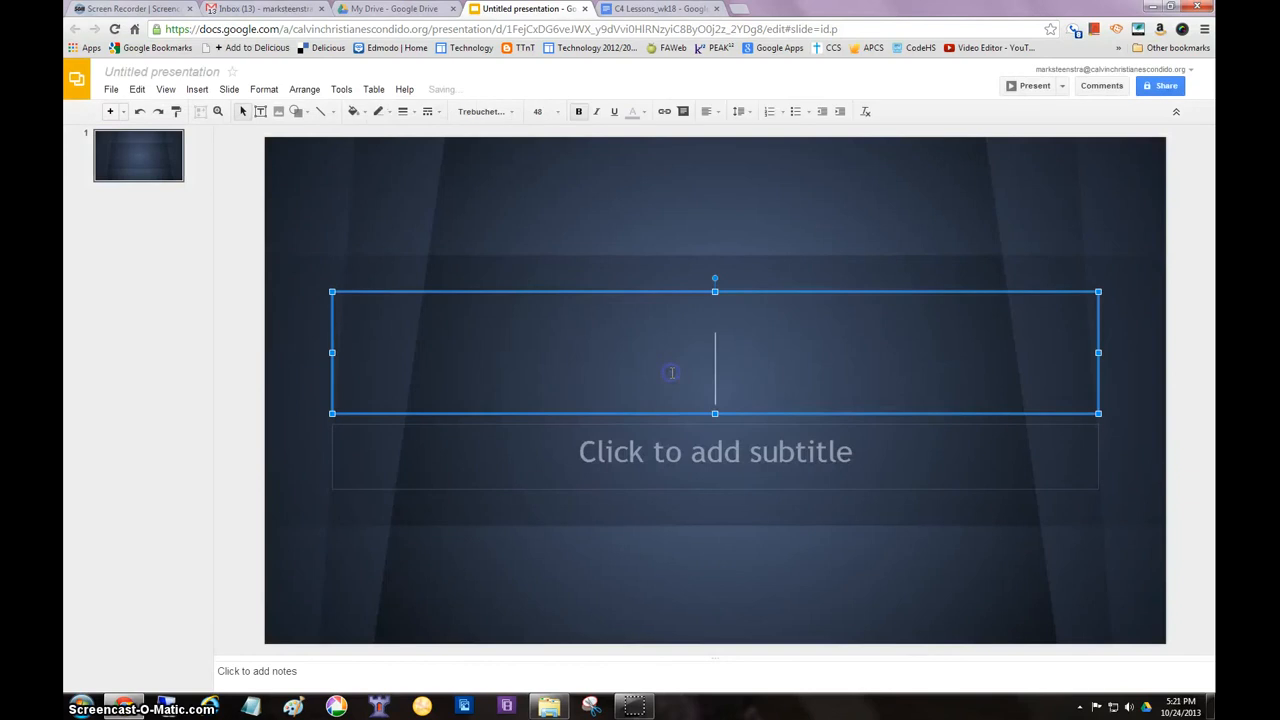
type("Tech ")
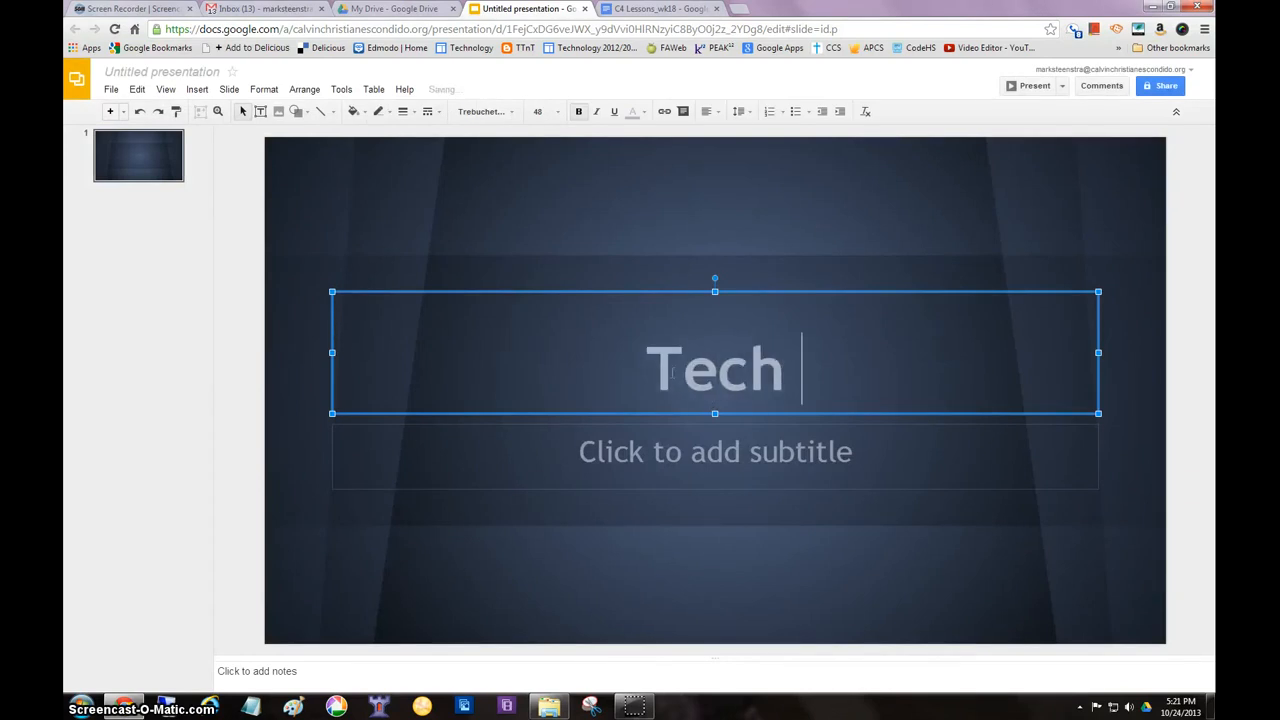
type("Training")
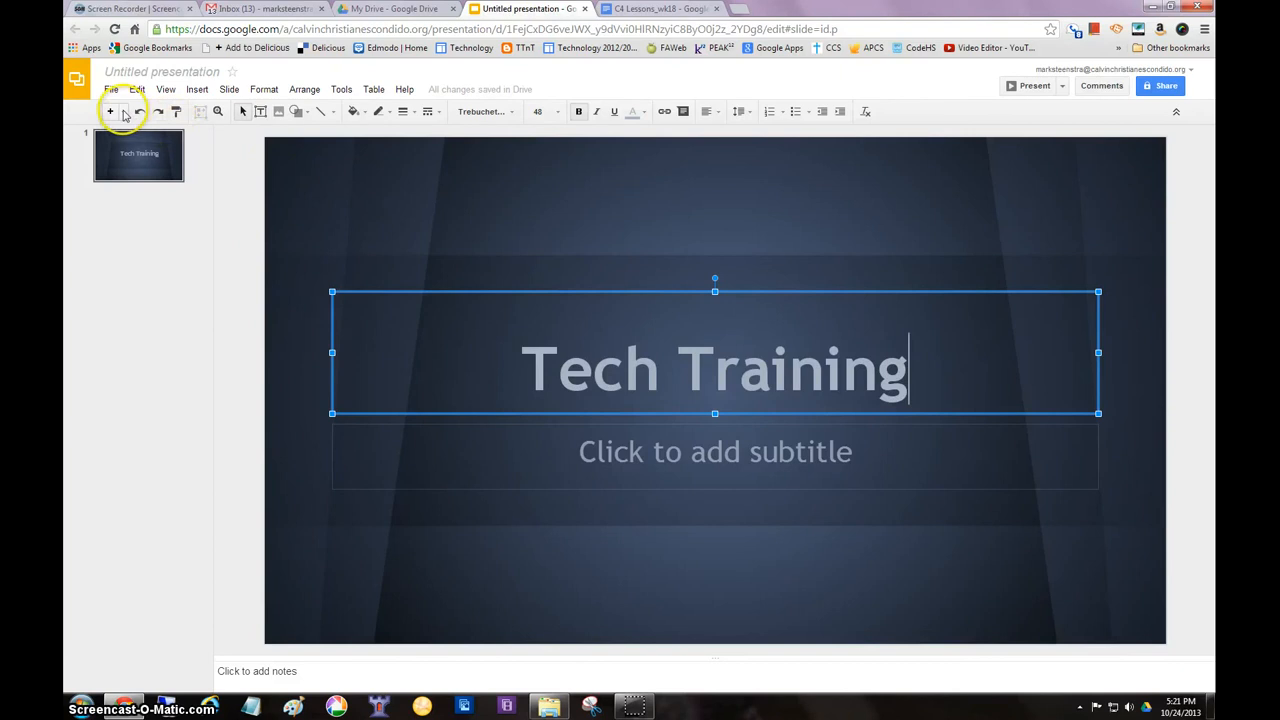
Add a Title and Body slide titled "Using Google Drive" and start a bulleted list in its body
left_click(124, 113)
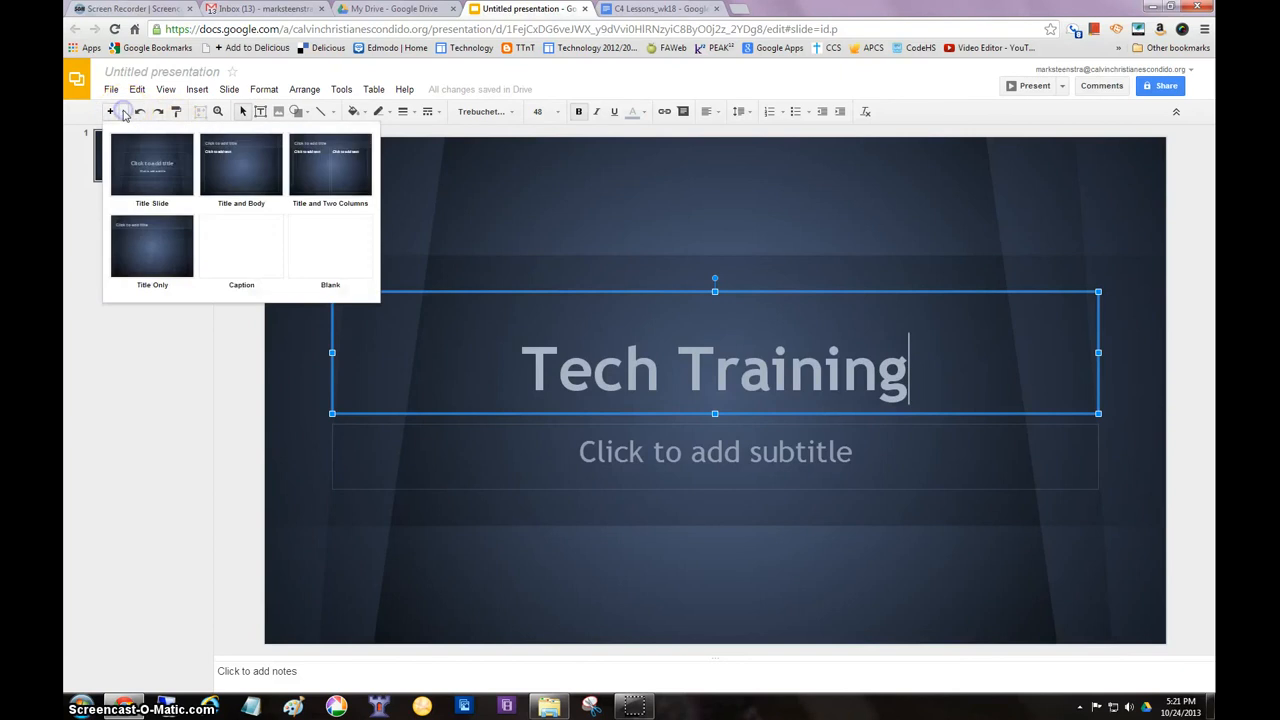
left_click(249, 170)
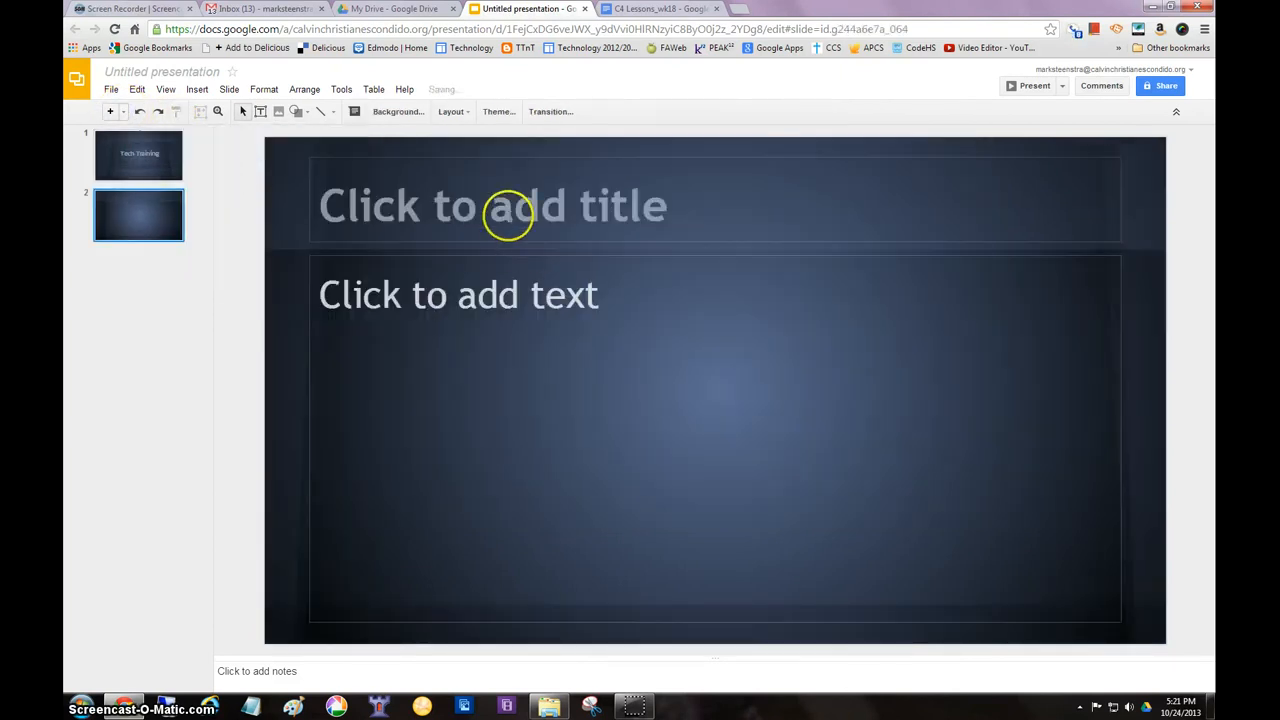
left_click(524, 211)
type("U")
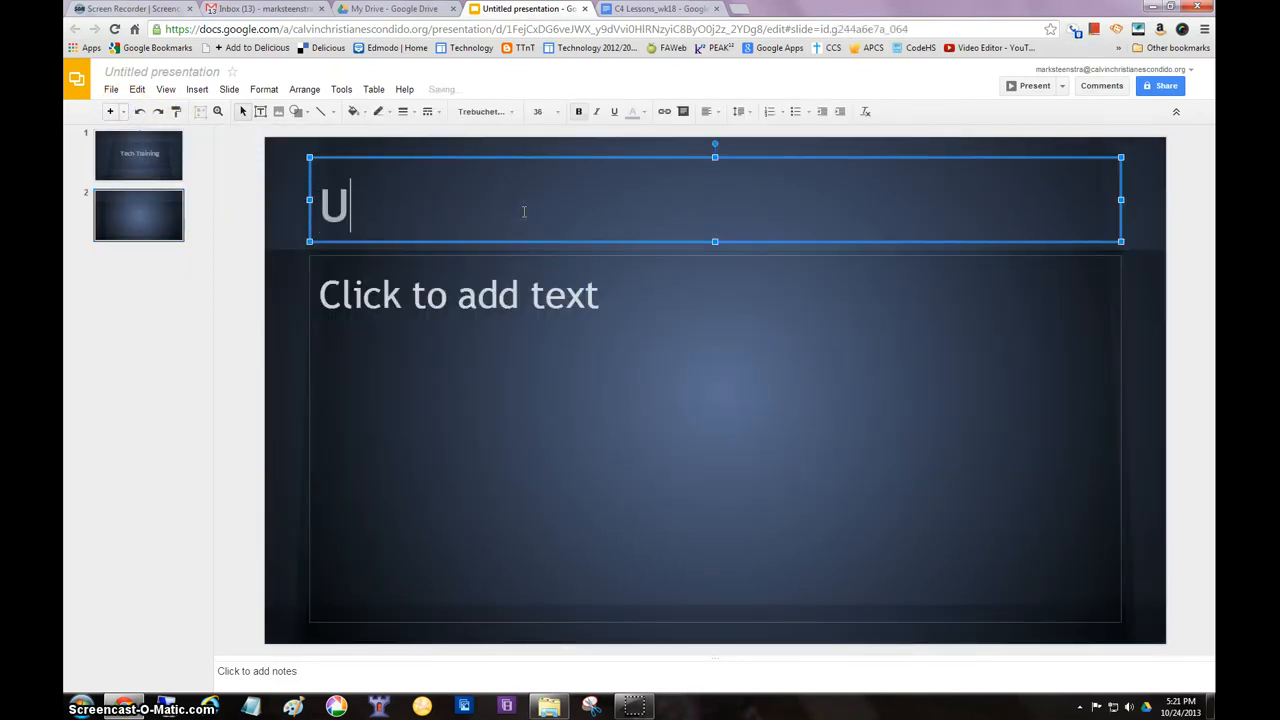
type("sing Google Drive")
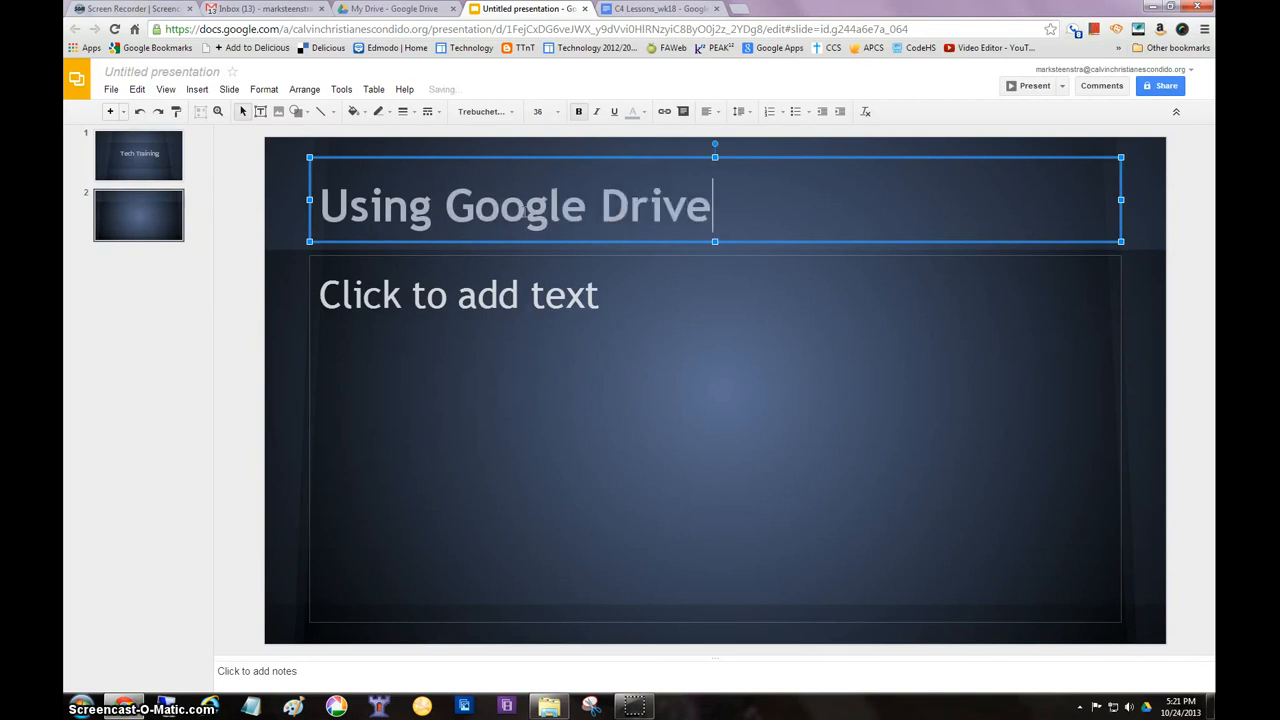
left_click(467, 295)
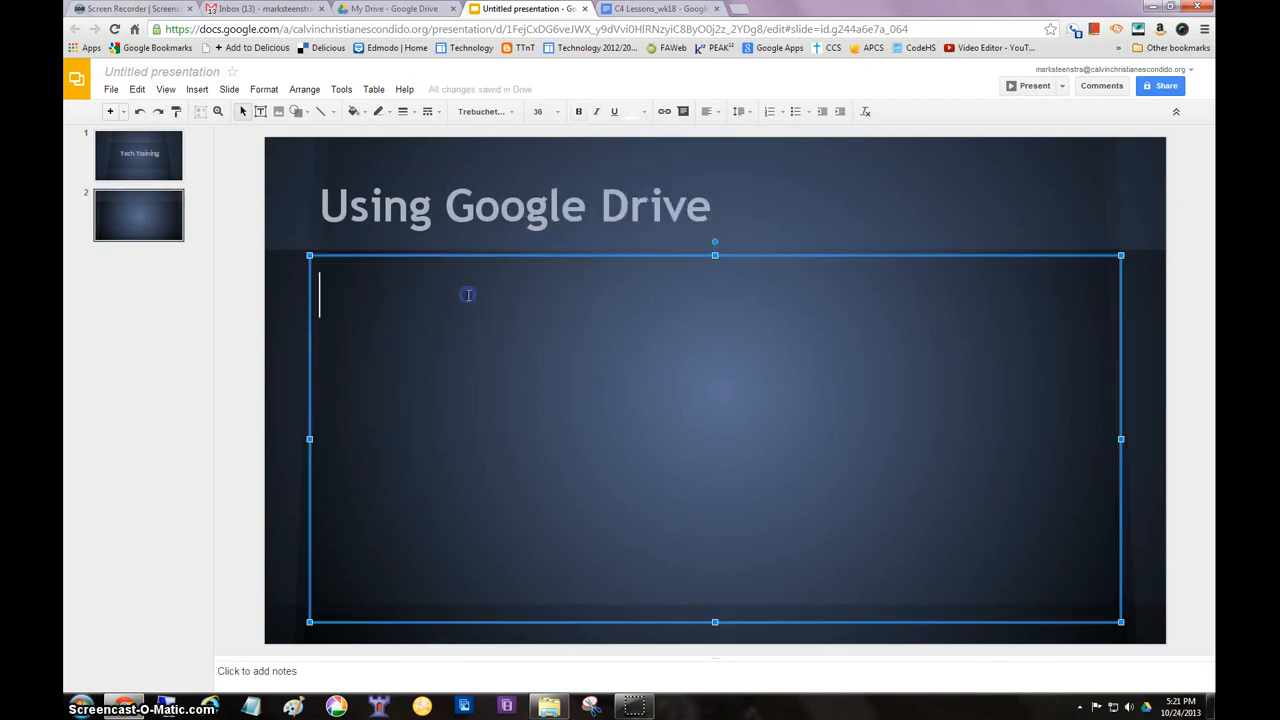
left_click(795, 112)
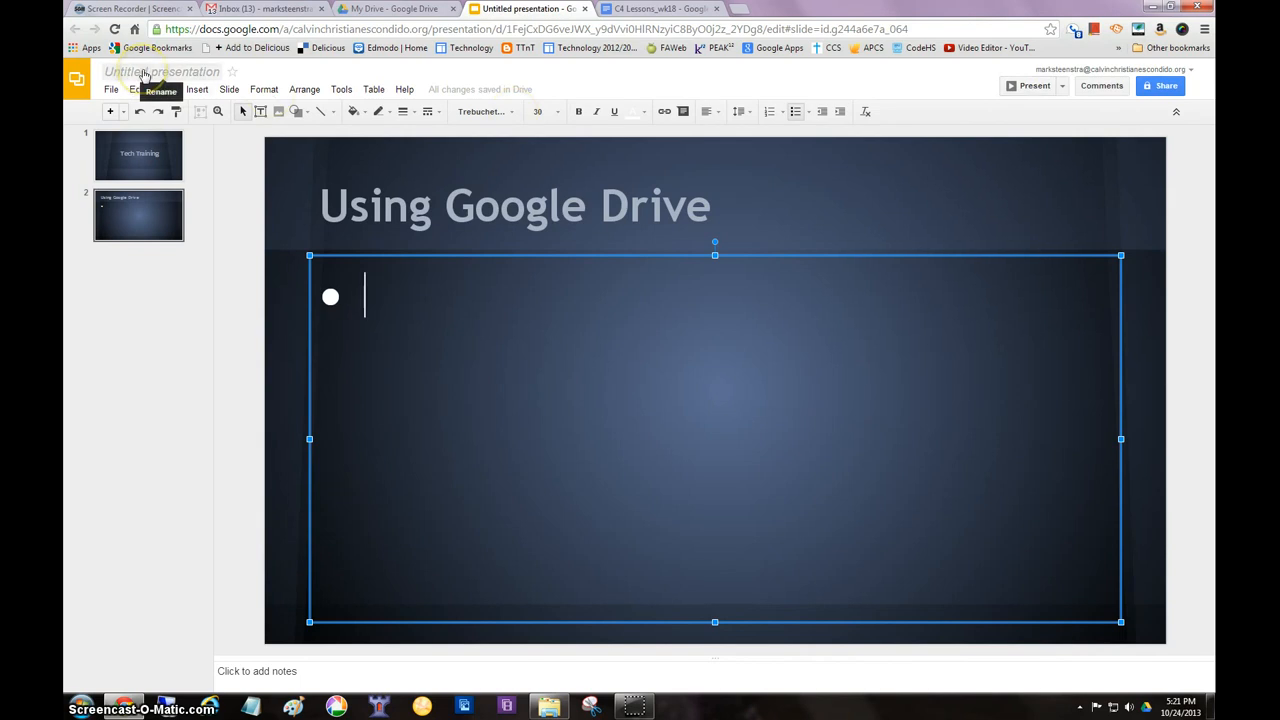
Check for the untitled presentation in the My Drive list, close its open copy and reopen it from the list
left_click(395, 9)
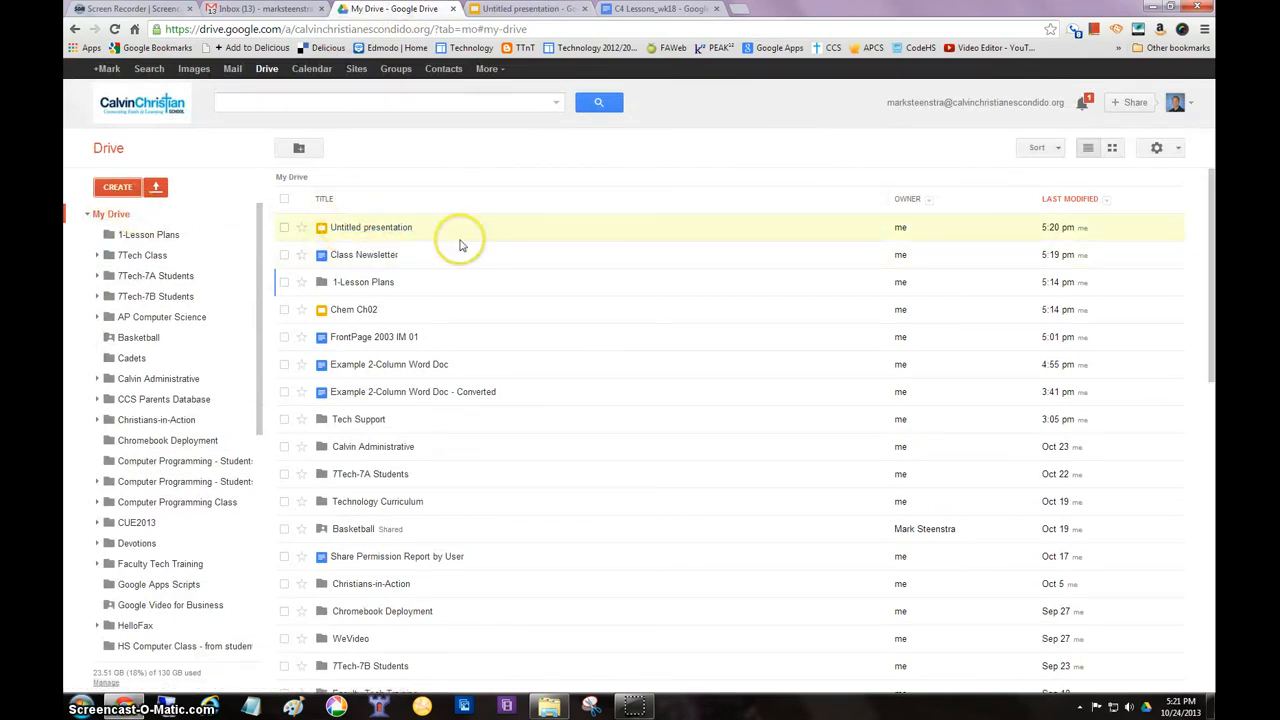
left_click(585, 9)
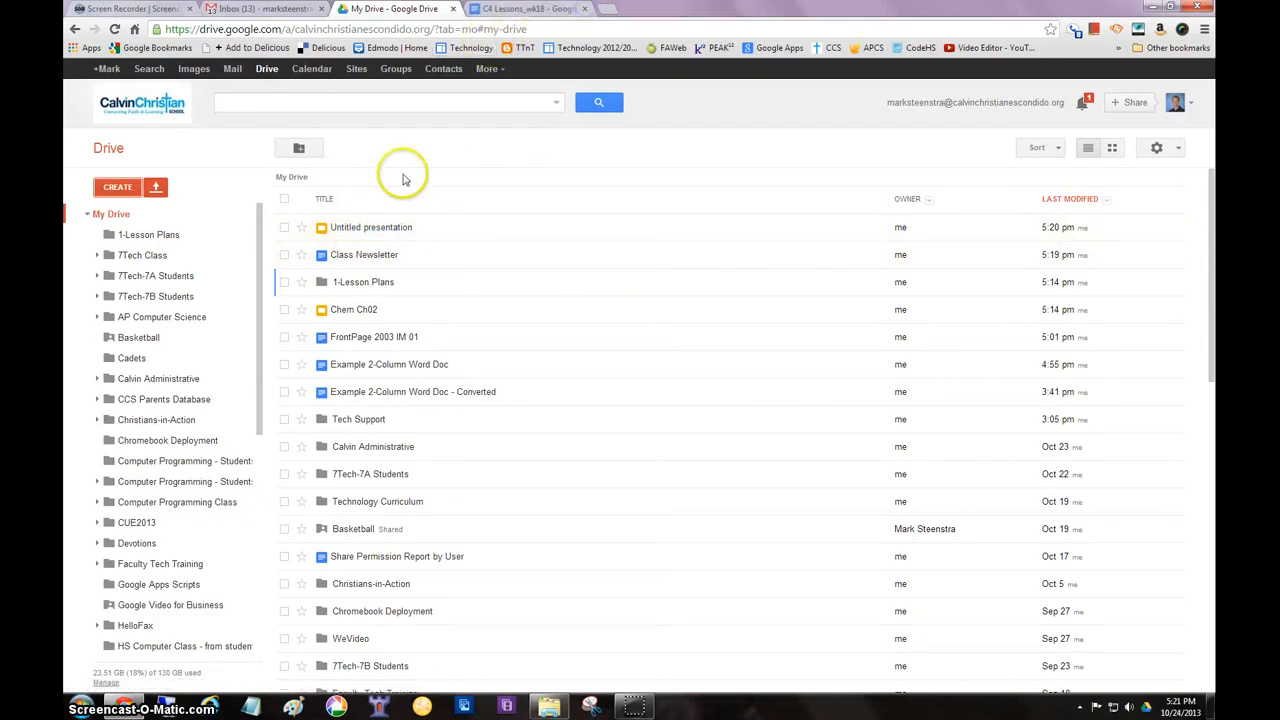
left_click(370, 232)
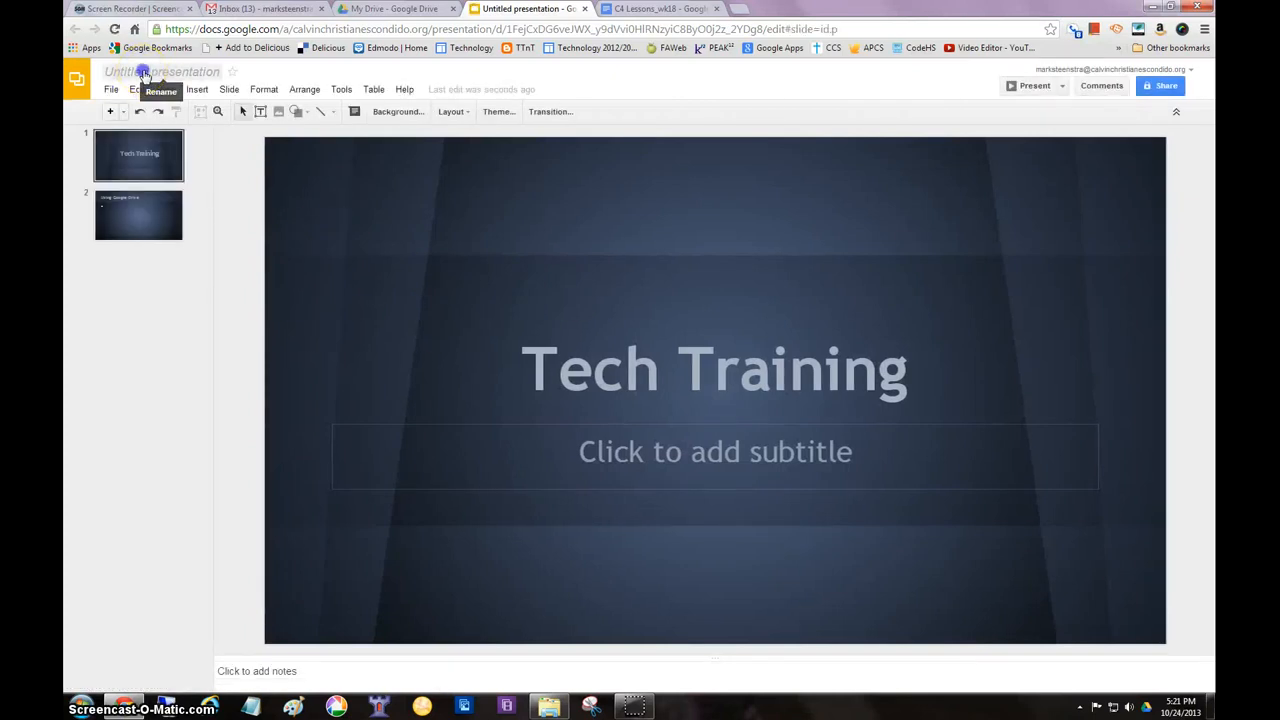
Rename the untitled presentation as Tech Presentation and close it
left_click(143, 72)
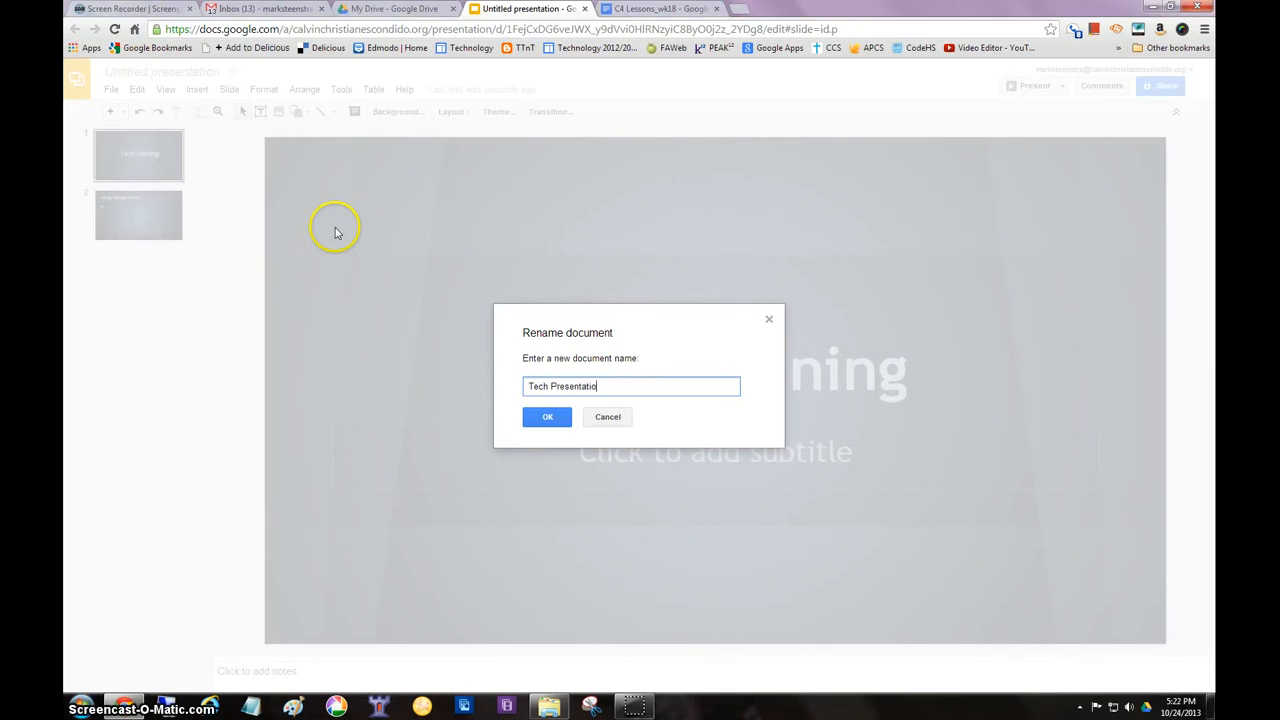
left_click(545, 416)
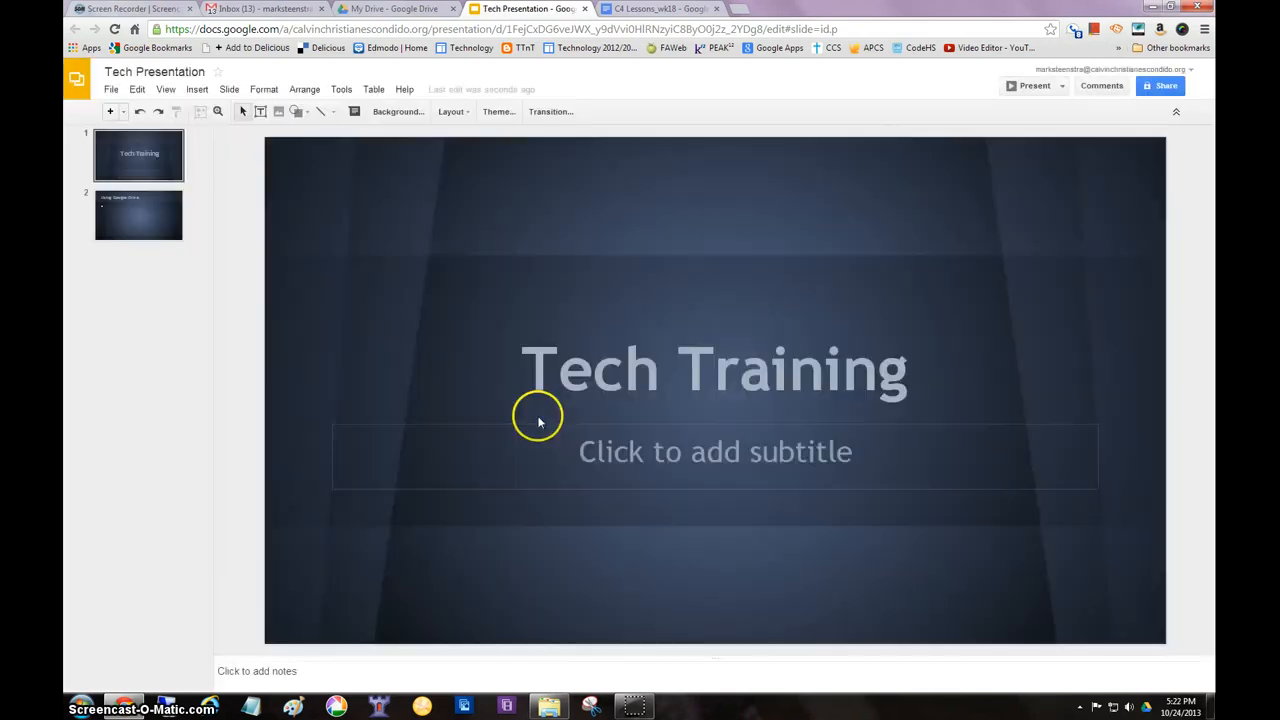
left_click(585, 9)
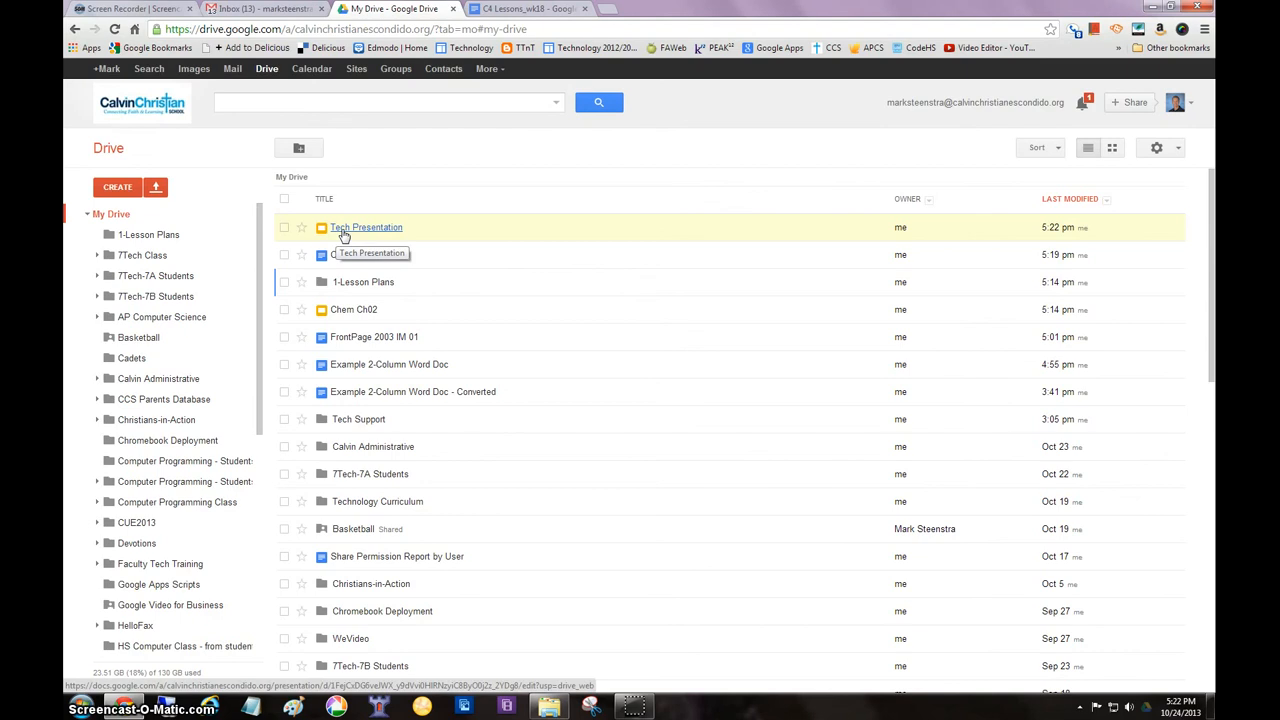
Create a new folder named 1-Tech Documents in My Drive
left_click(116, 189)
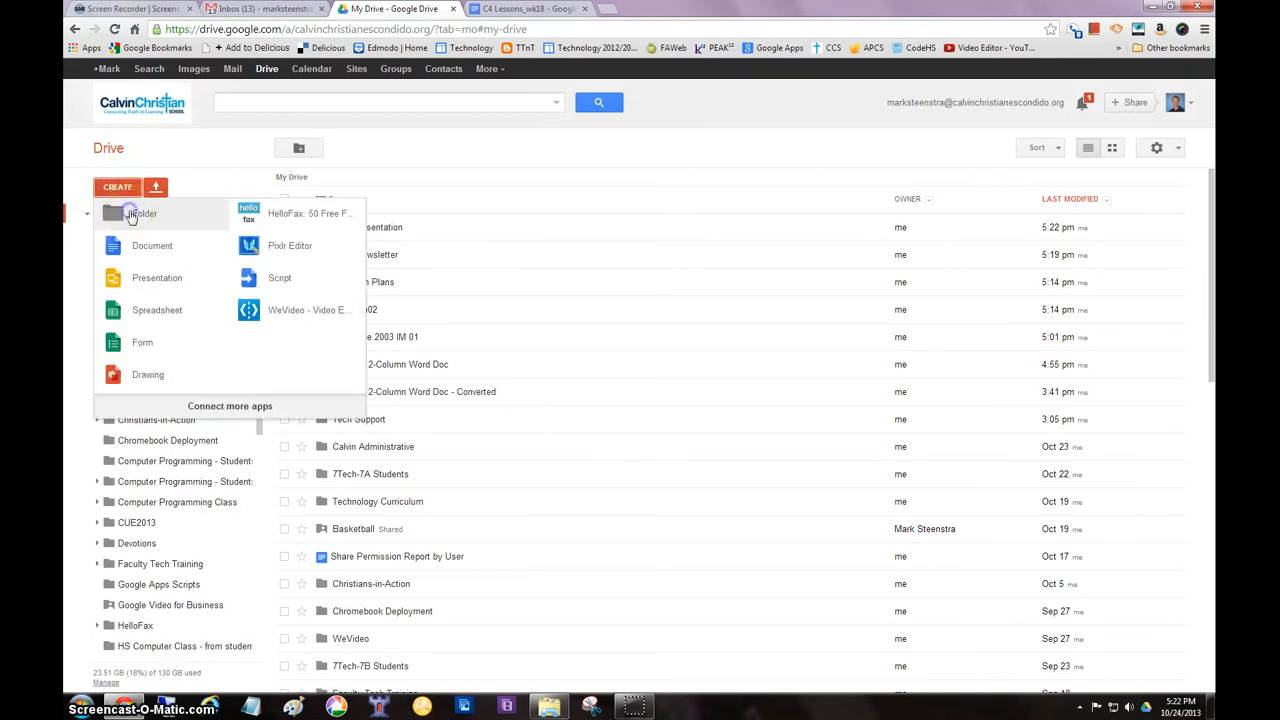
left_click(130, 215)
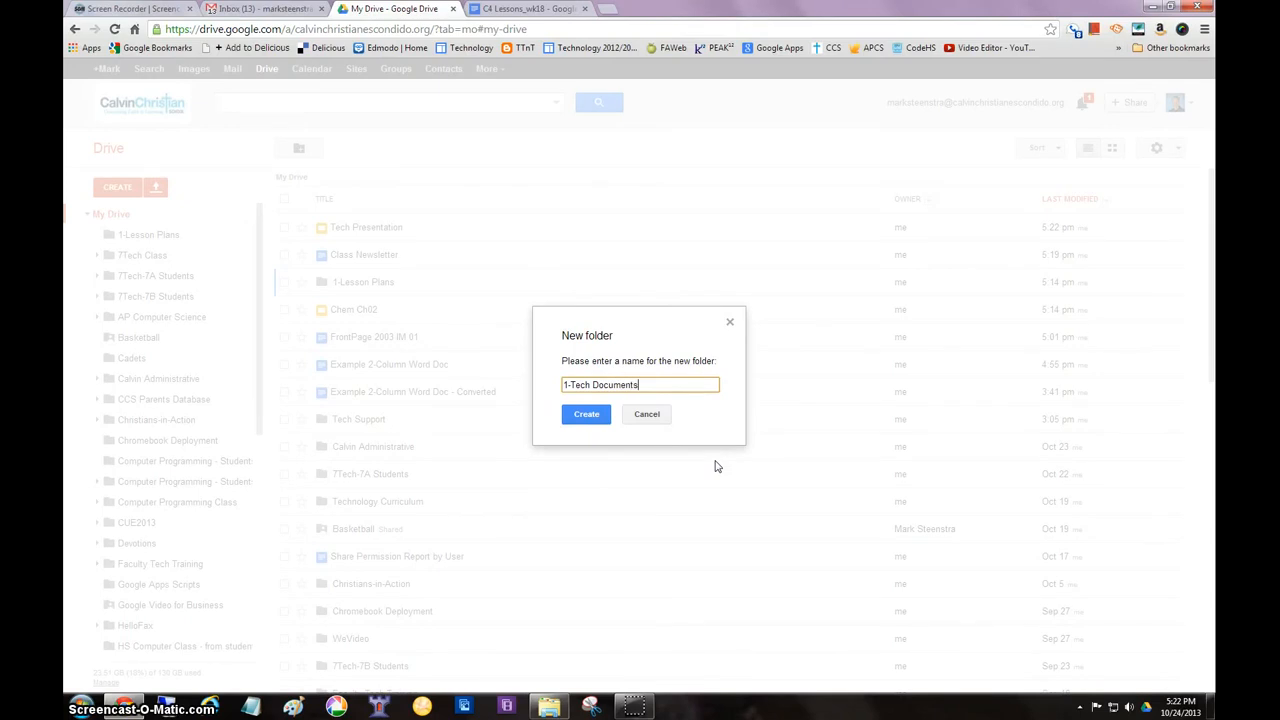
left_click(583, 414)
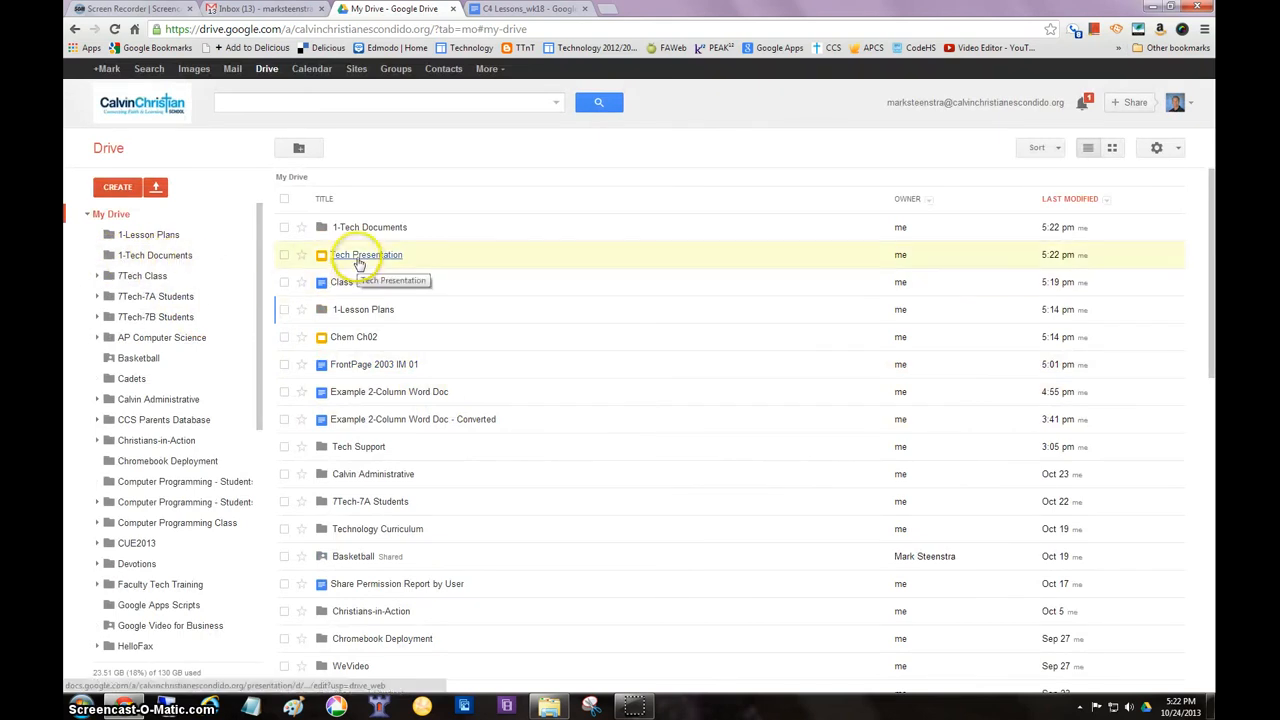
Look inside the 1-Tech Documents folder, return to My Drive and move Tech Presentation into that folder
left_click(108, 258)
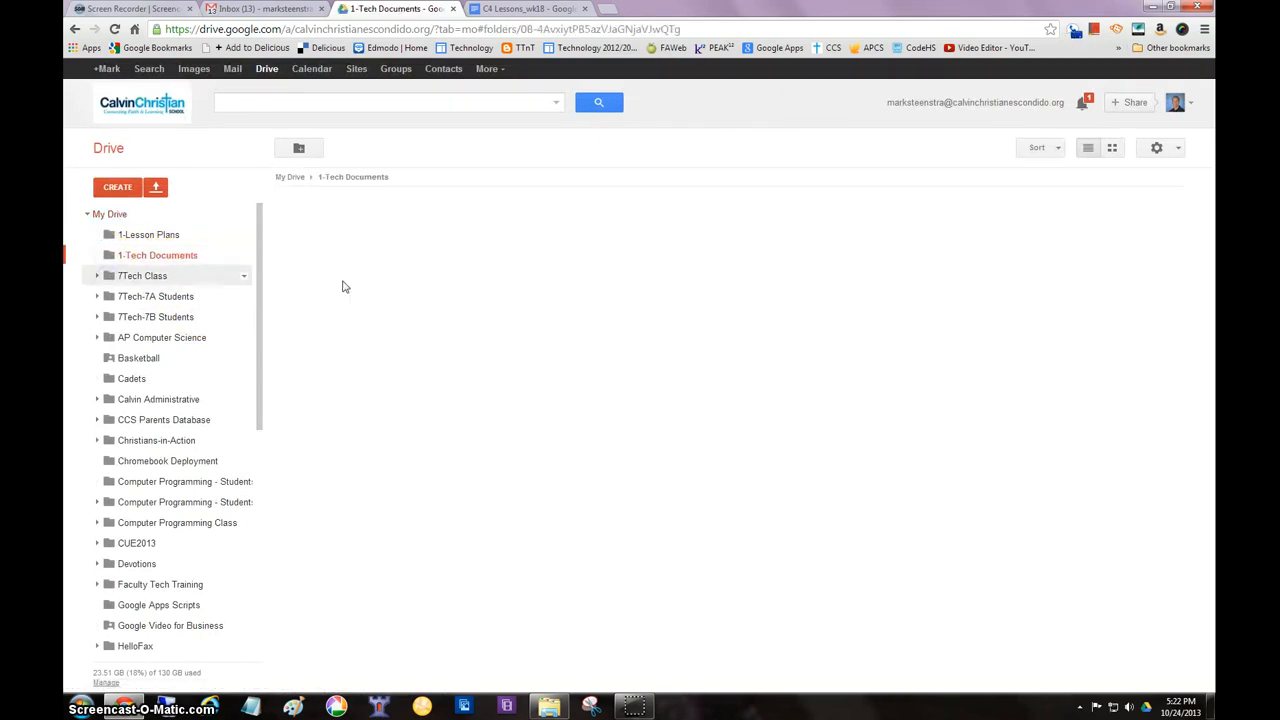
left_click(110, 216)
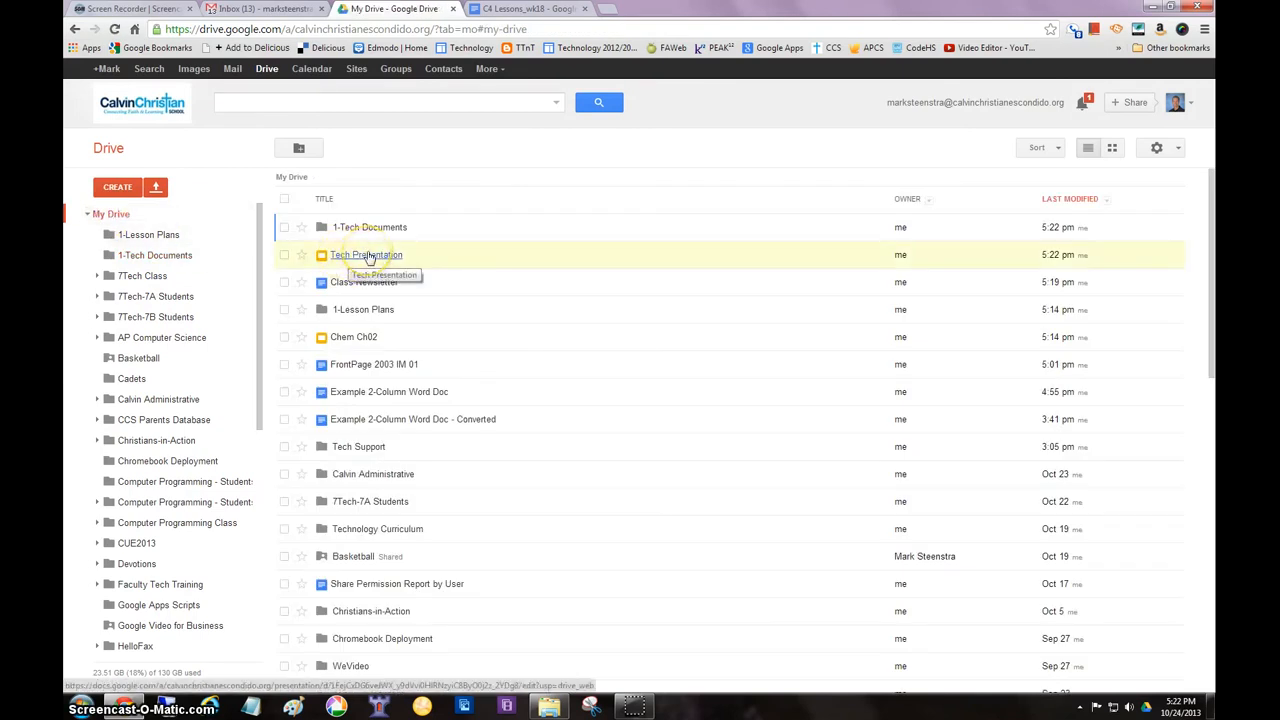
left_click_drag(367, 257, 170, 253)
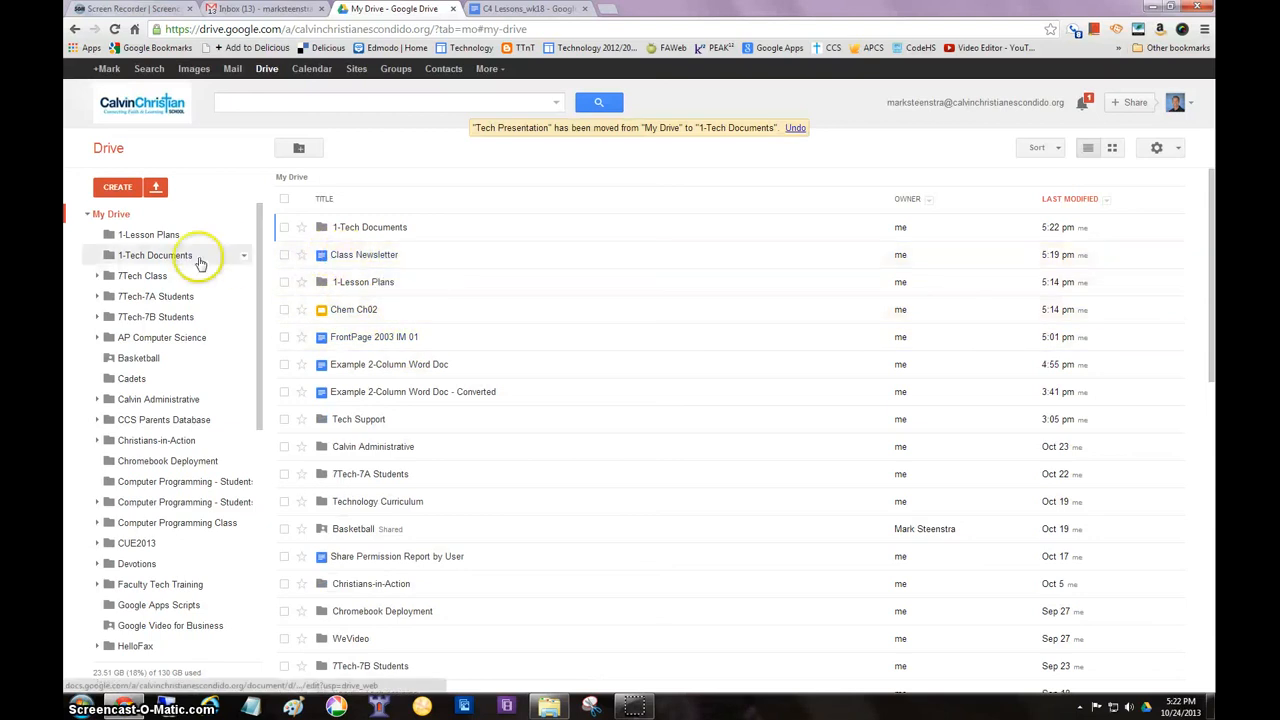
Open Class Newsletter, move it from My Drive into the 1-Tech Documents folder, close it and check that folder's contents
left_click(360, 255)
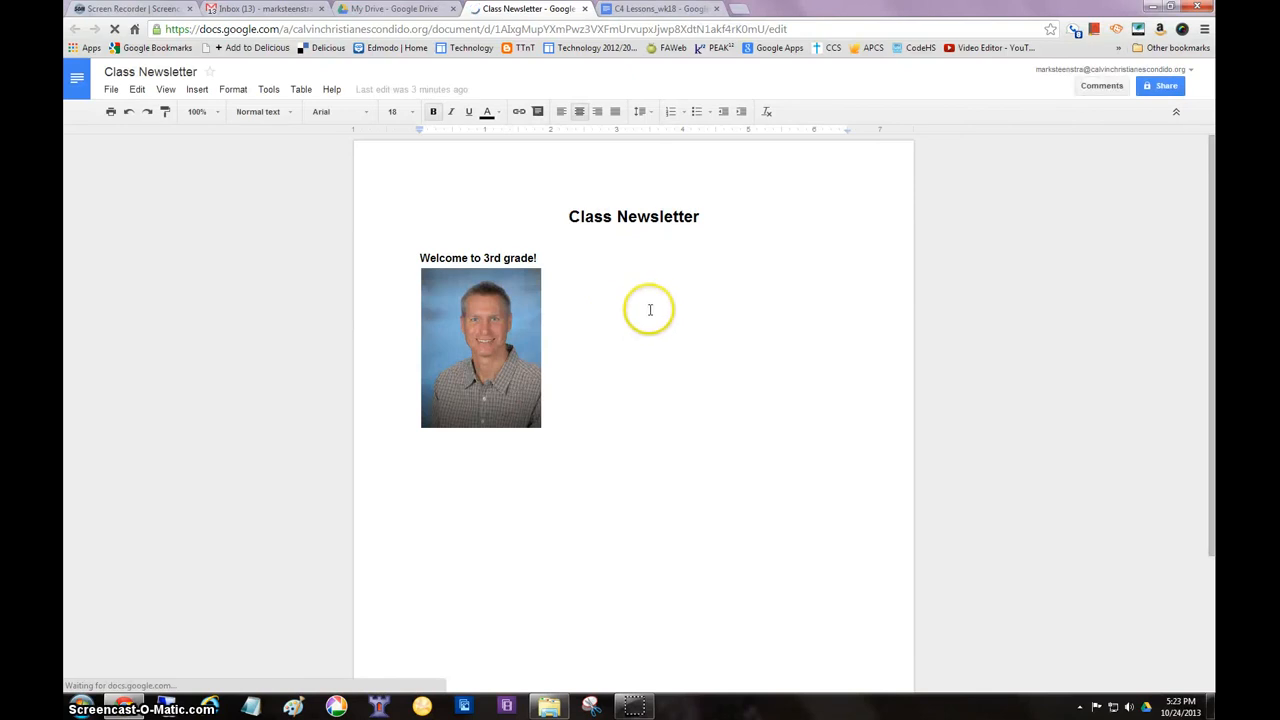
left_click(111, 90)
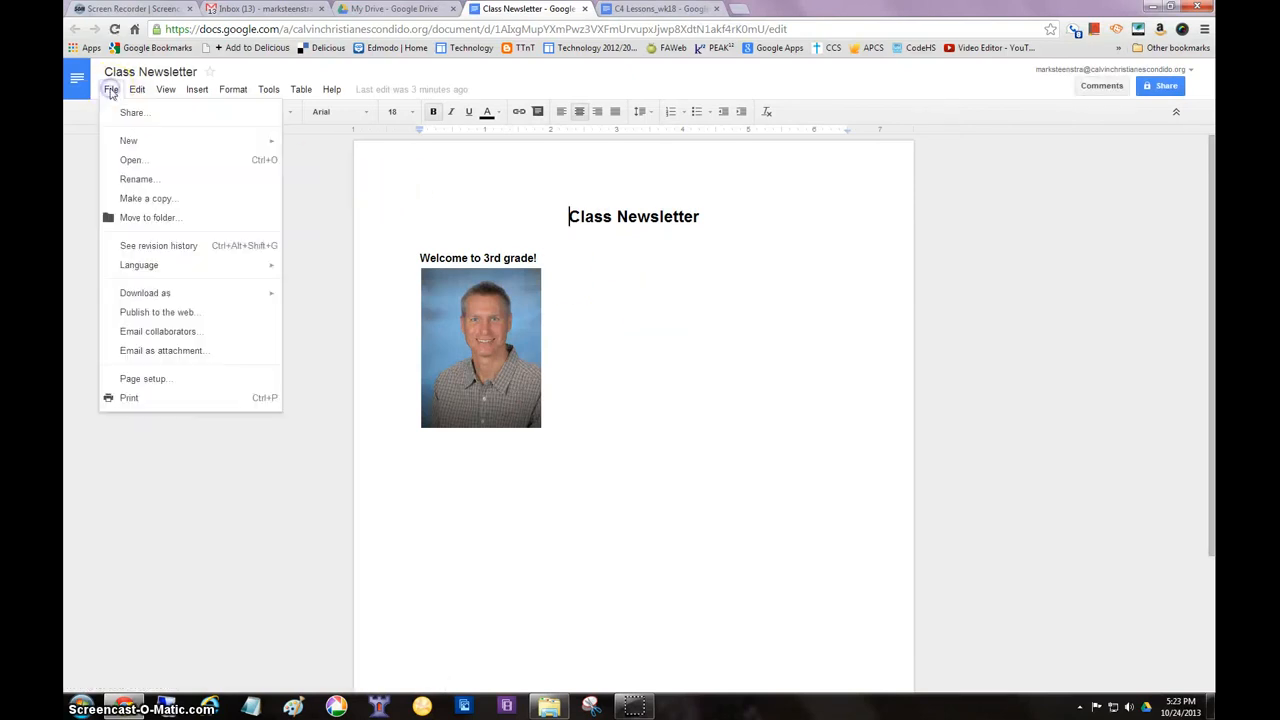
left_click(147, 219)
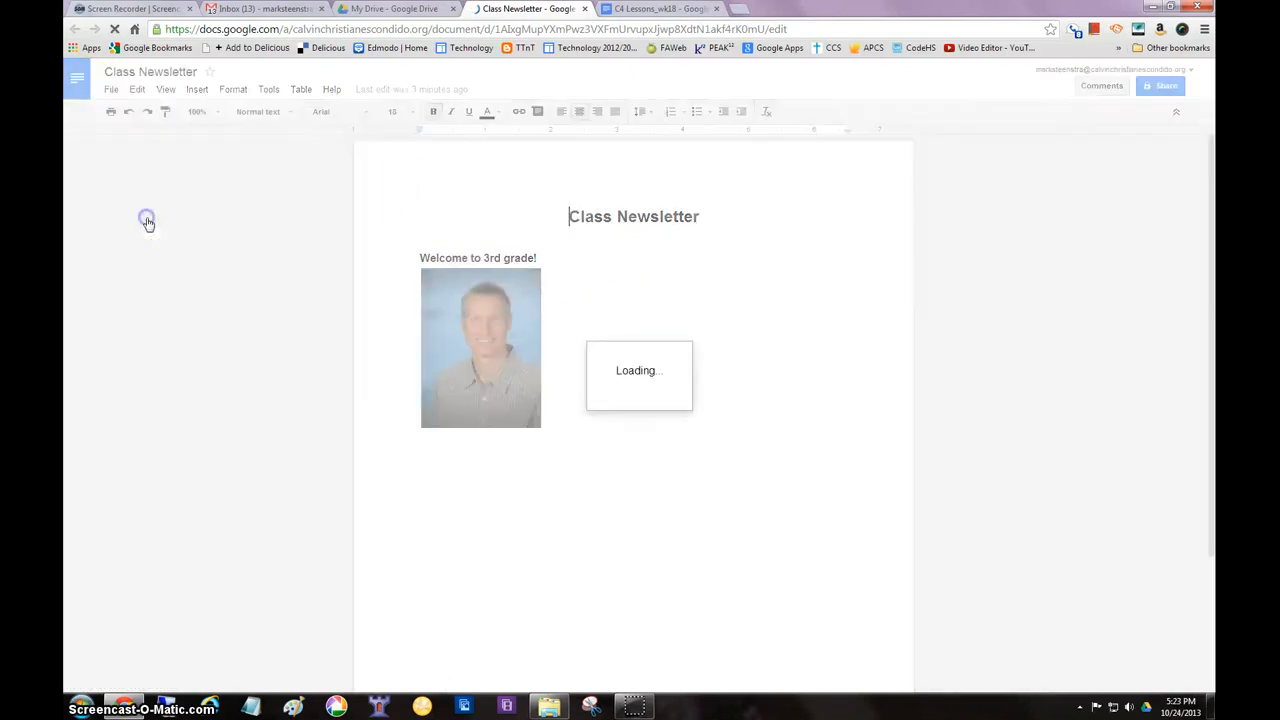
left_click(361, 265)
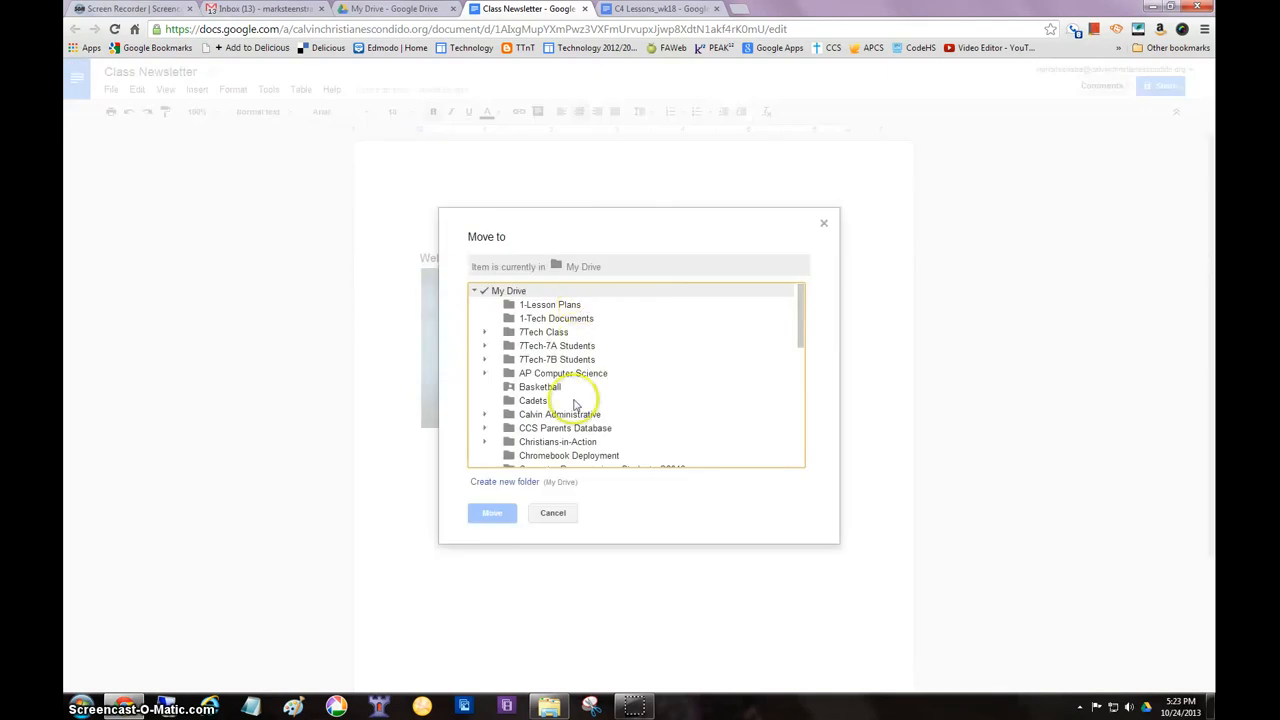
left_click(490, 318)
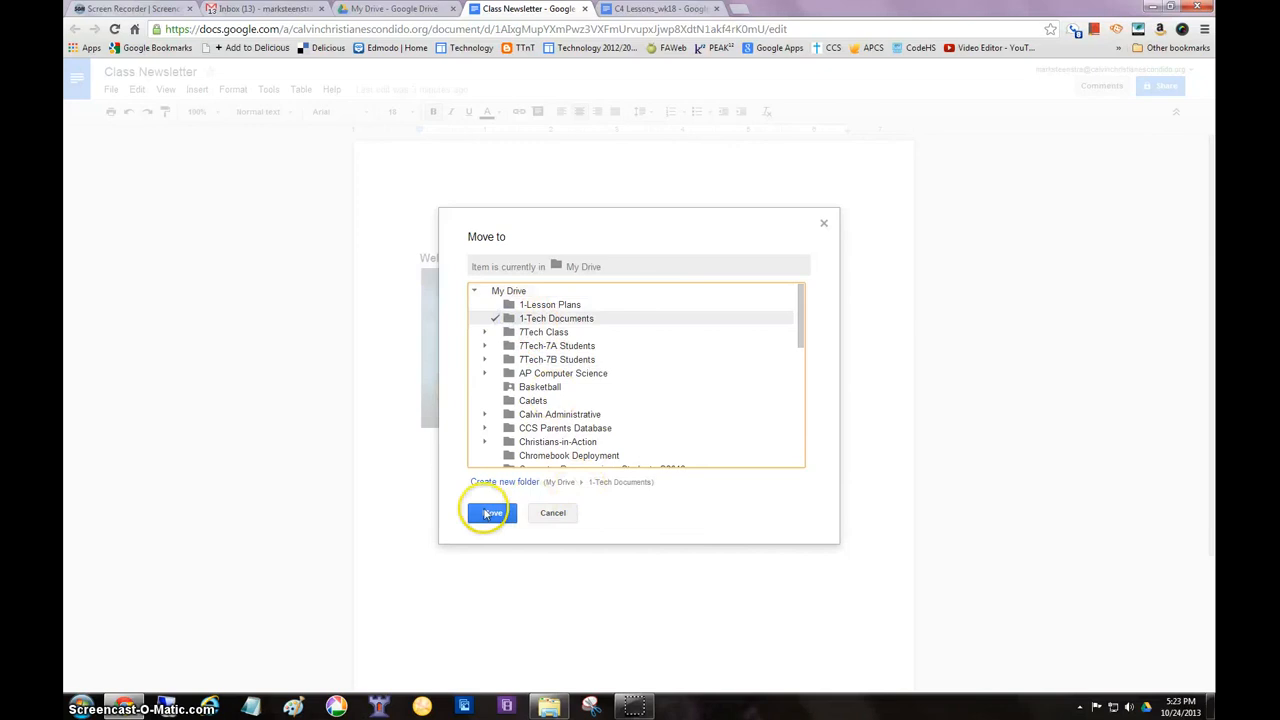
left_click(491, 513)
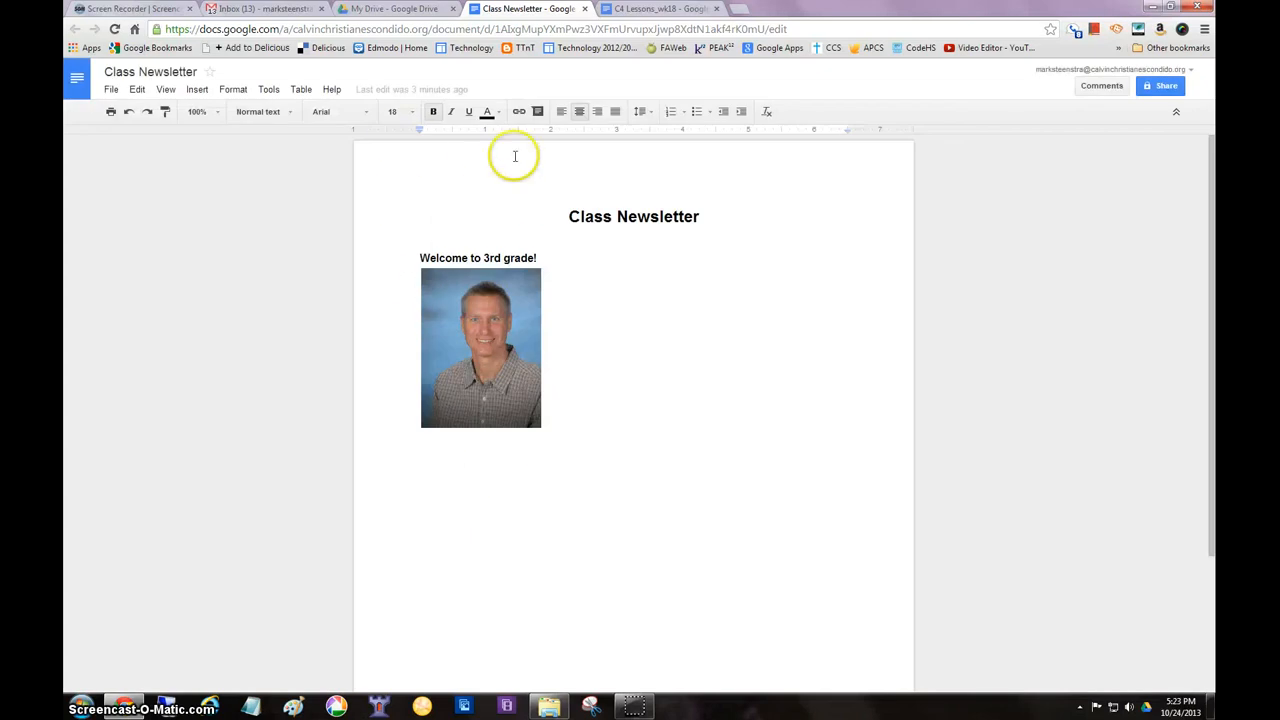
left_click(585, 9)
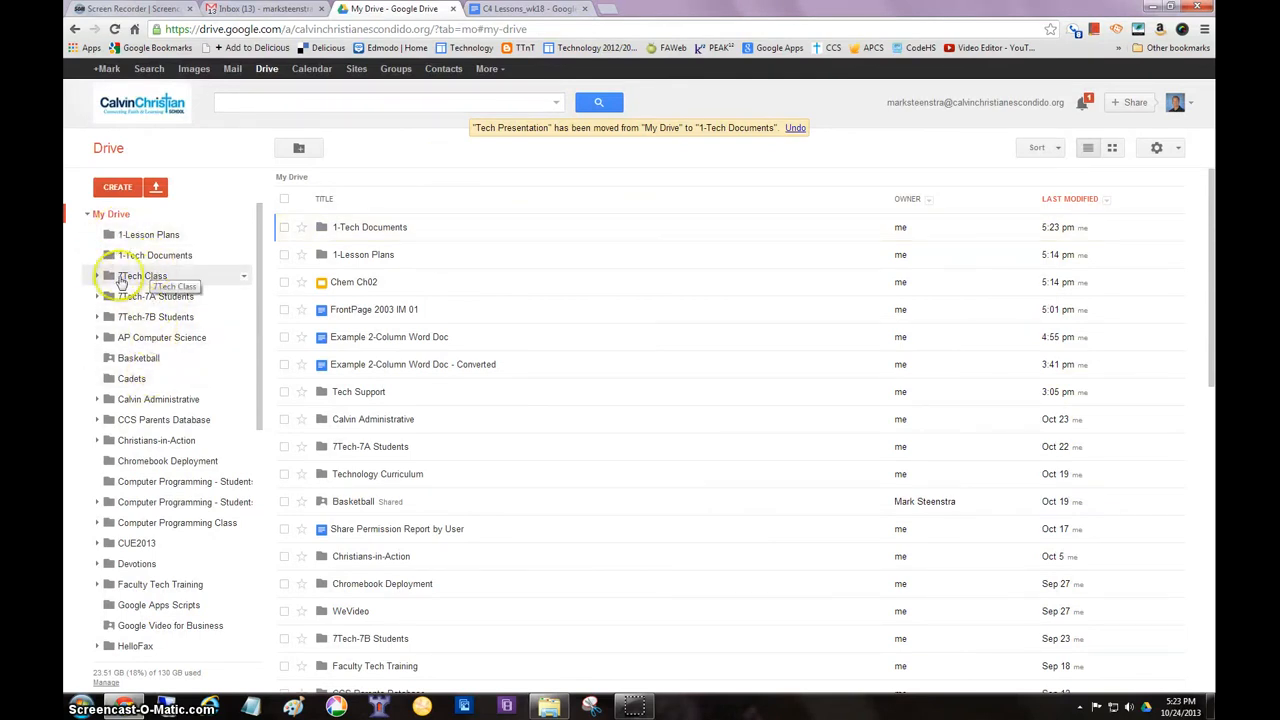
left_click(140, 276)
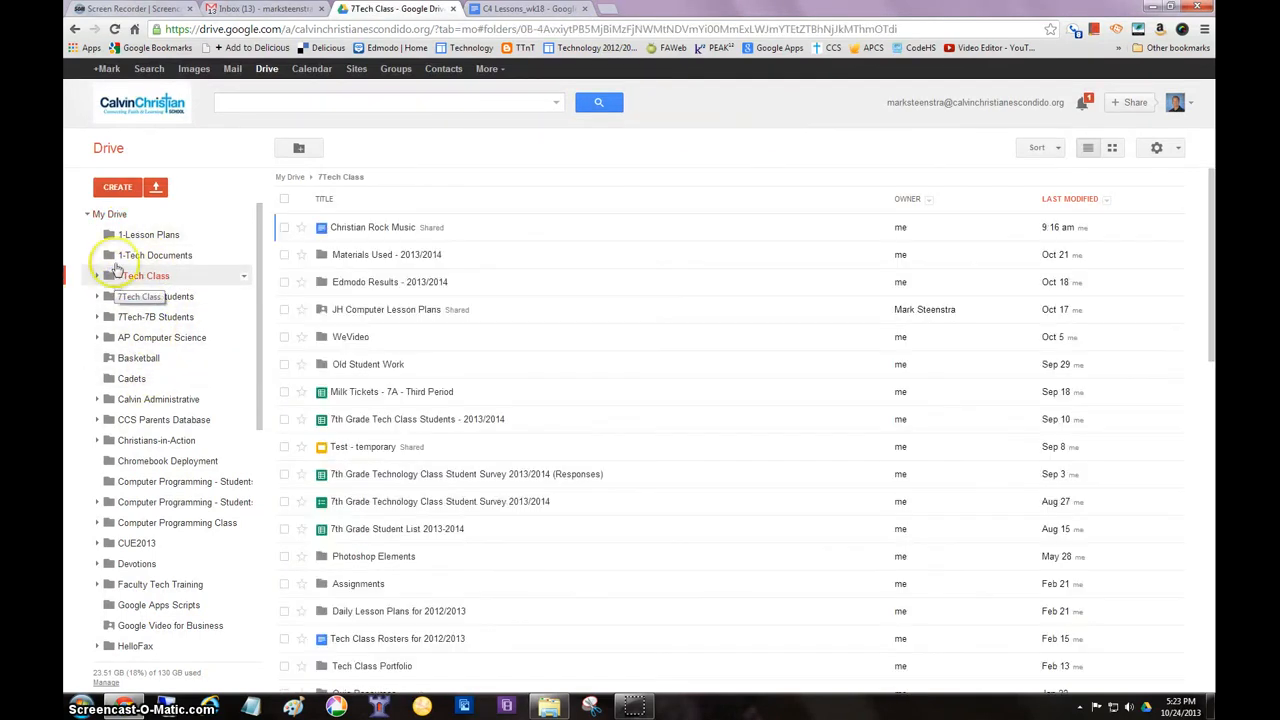
left_click(116, 254)
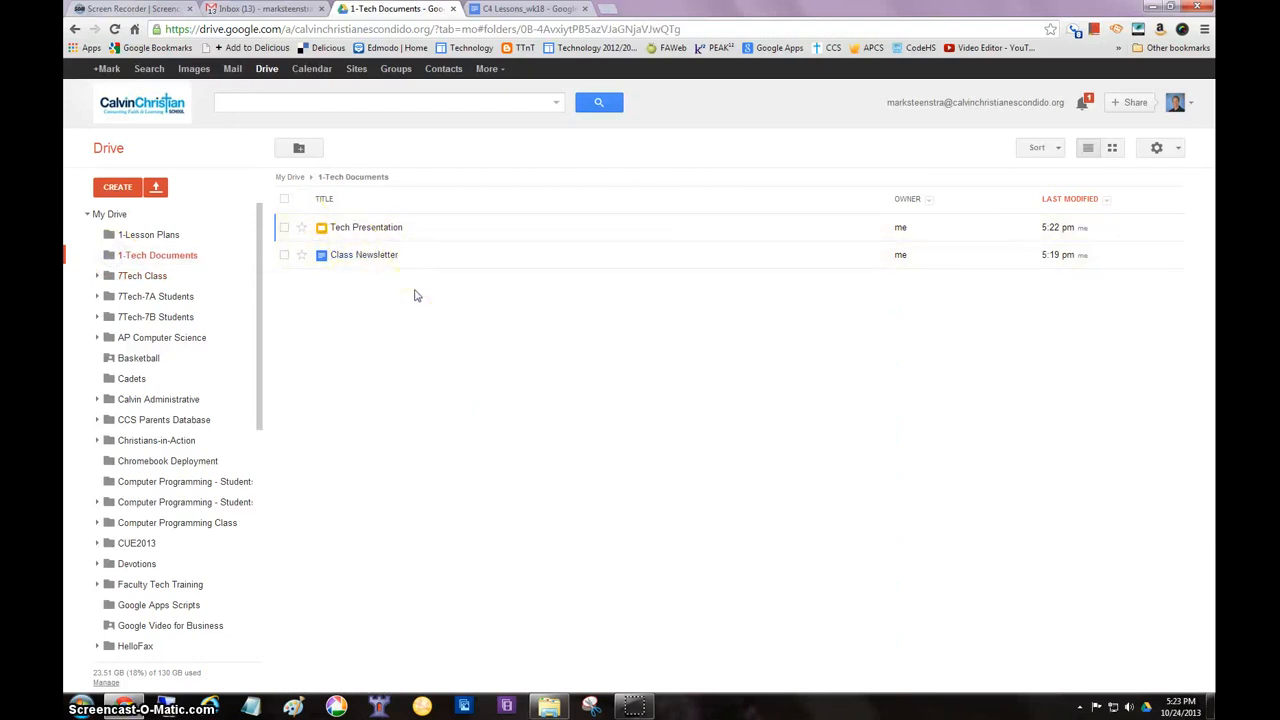
Search Drive for "website guidelines" and examine the Website Standards entry among the results
left_click(325, 101)
left_click(253, 103)
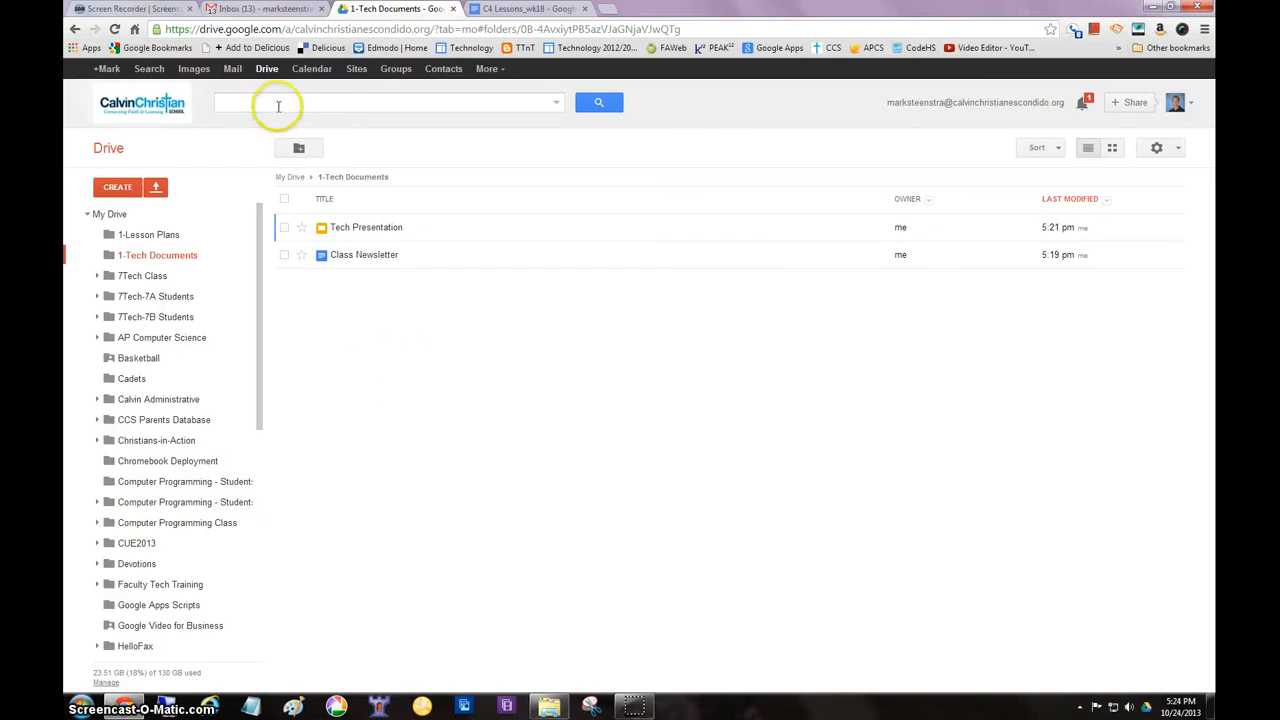
left_click(279, 102)
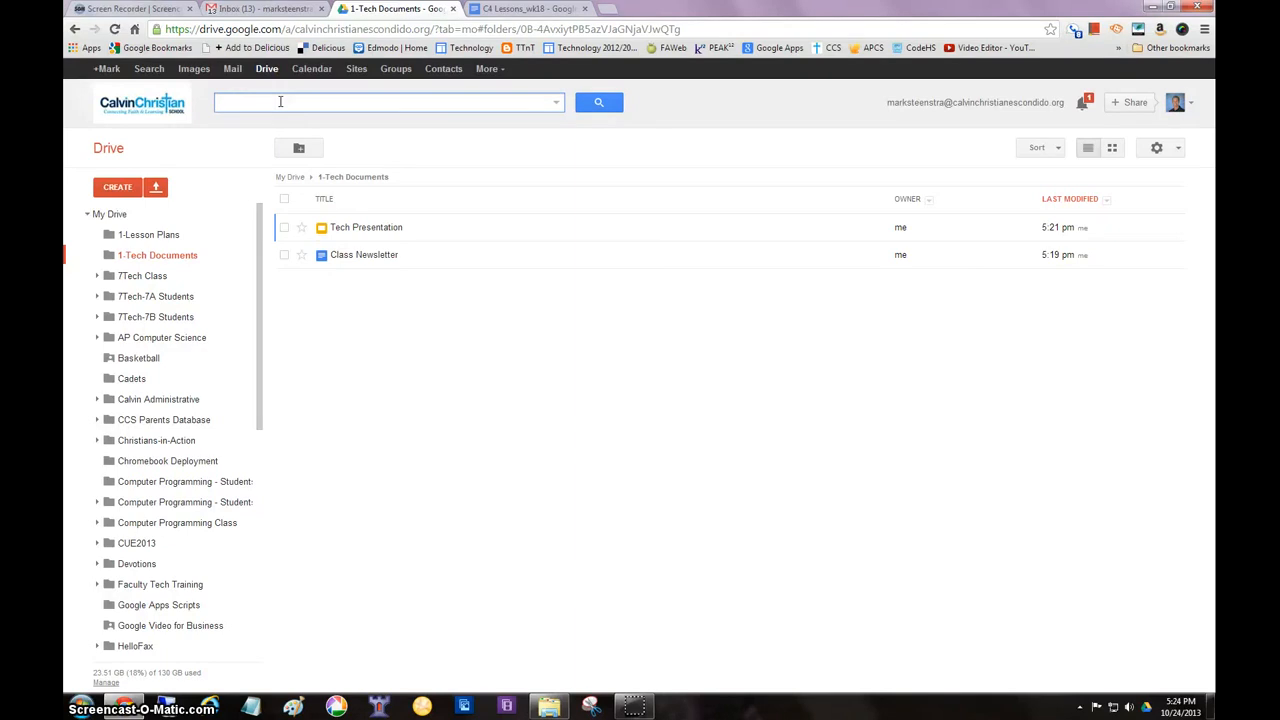
type("we")
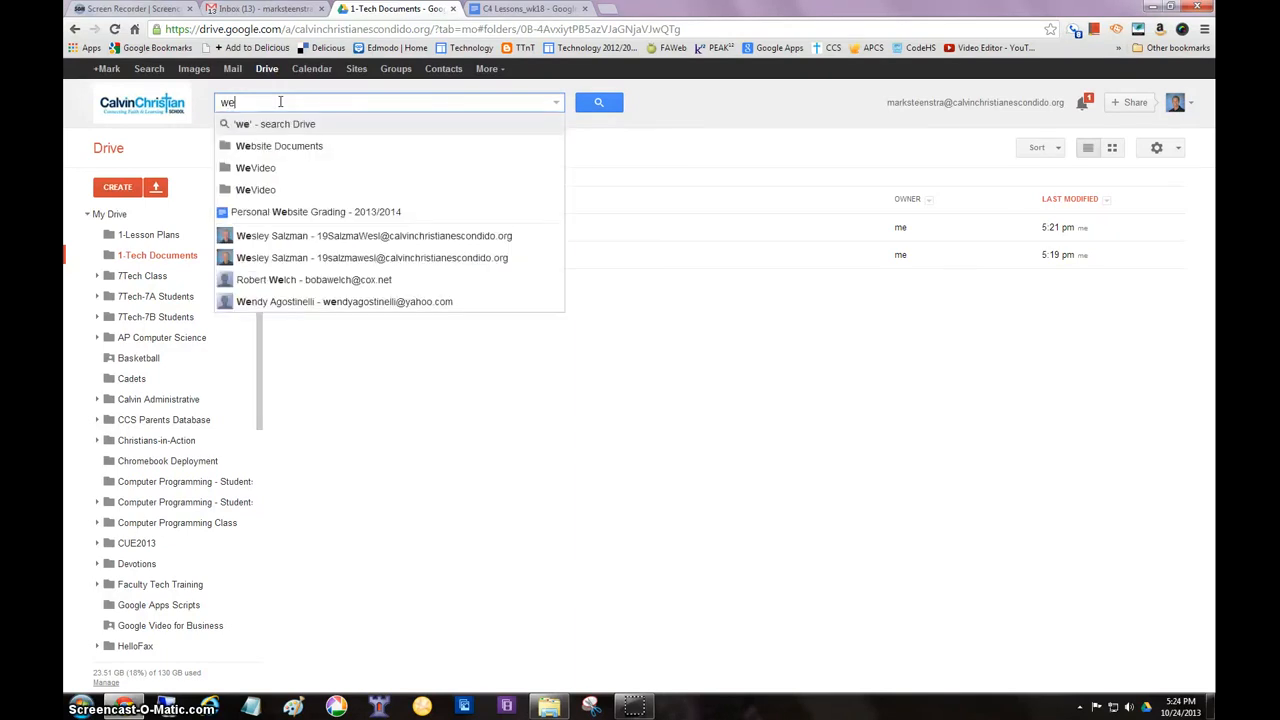
type("bsite")
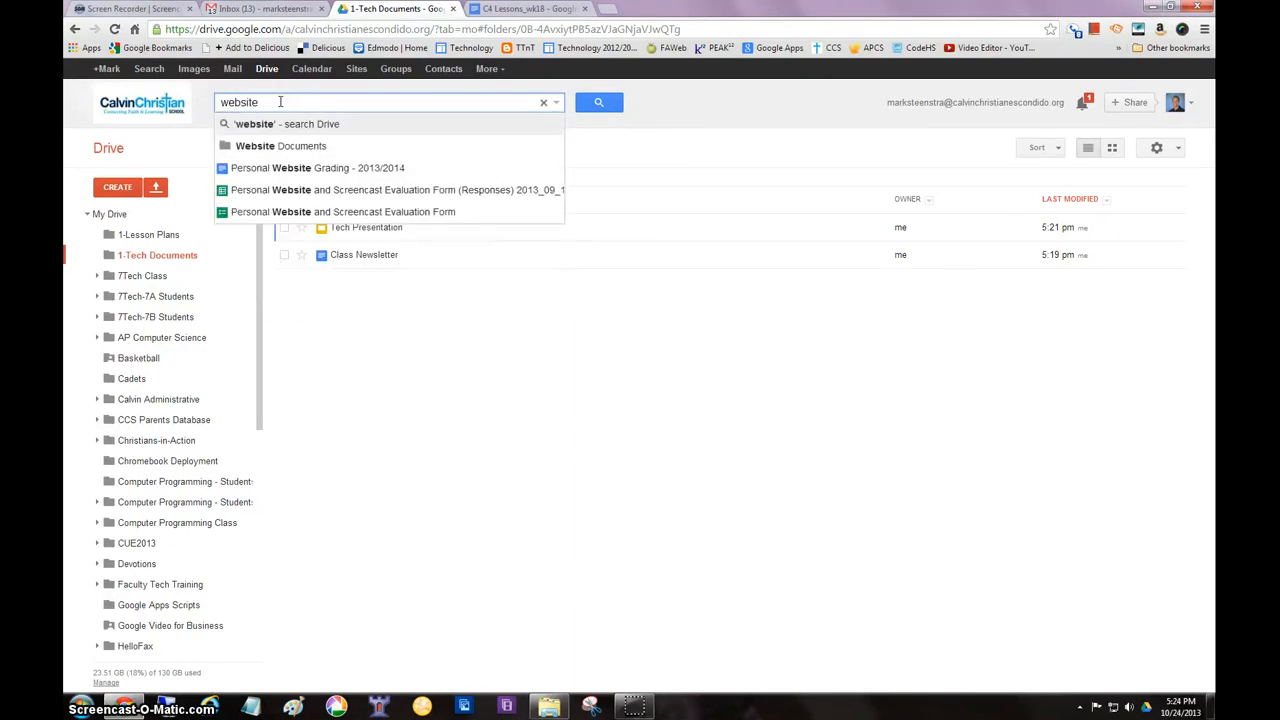
type(" guidelin")
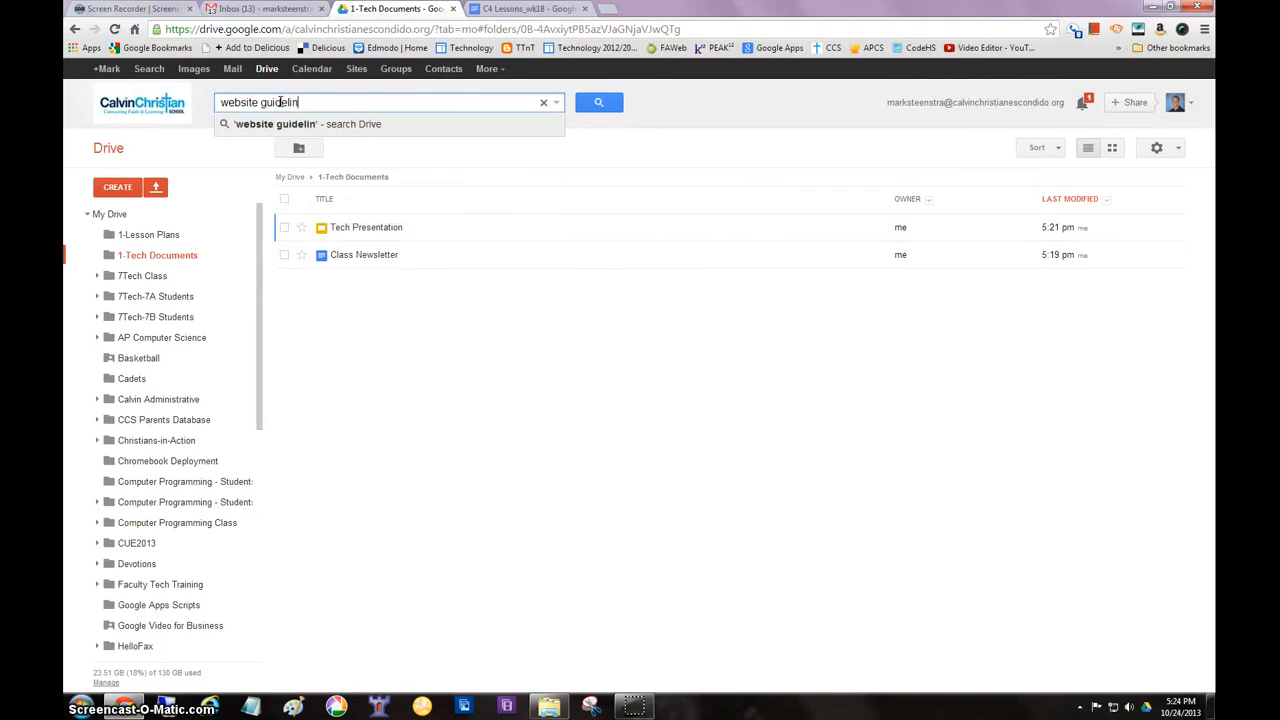
type("es")
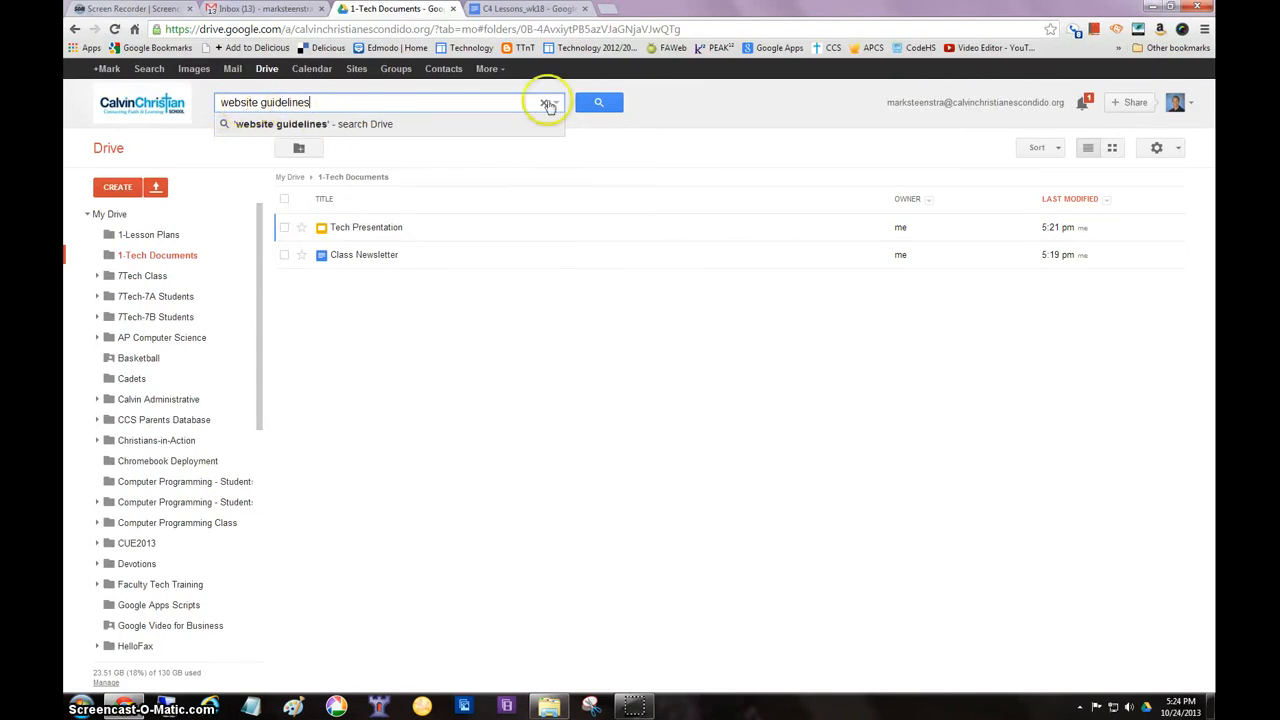
left_click(598, 104)
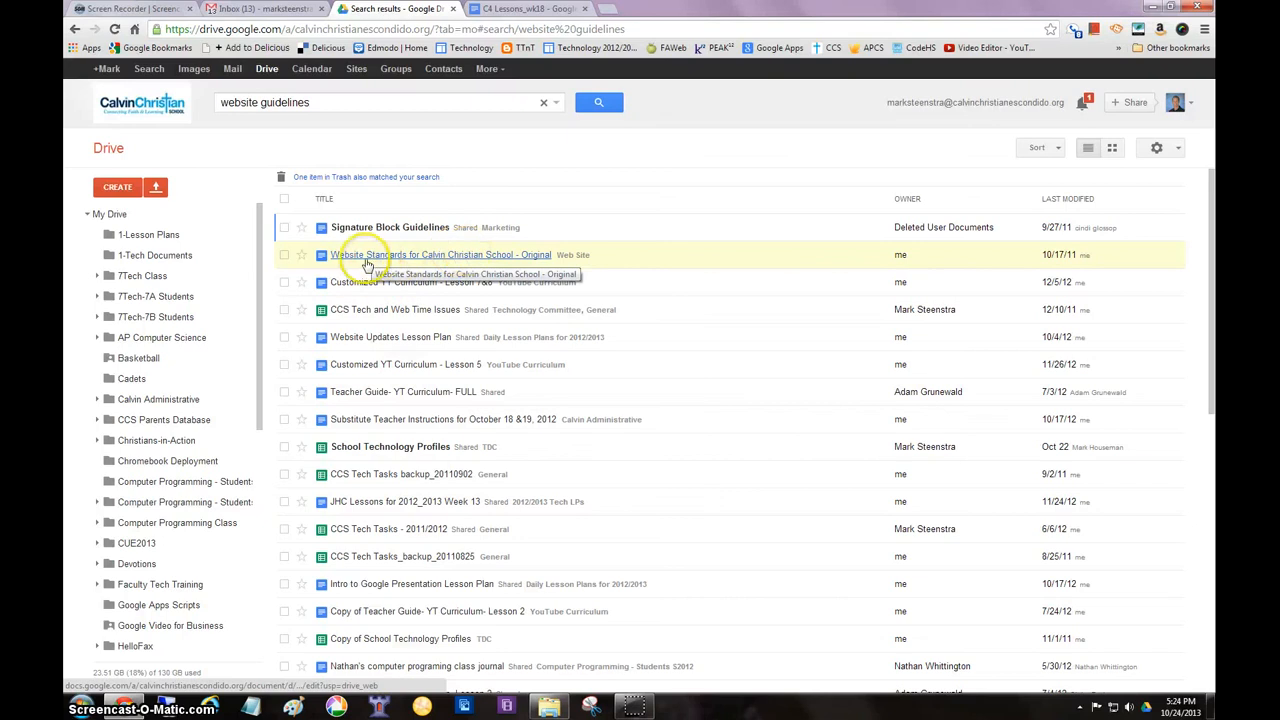
left_click(495, 262)
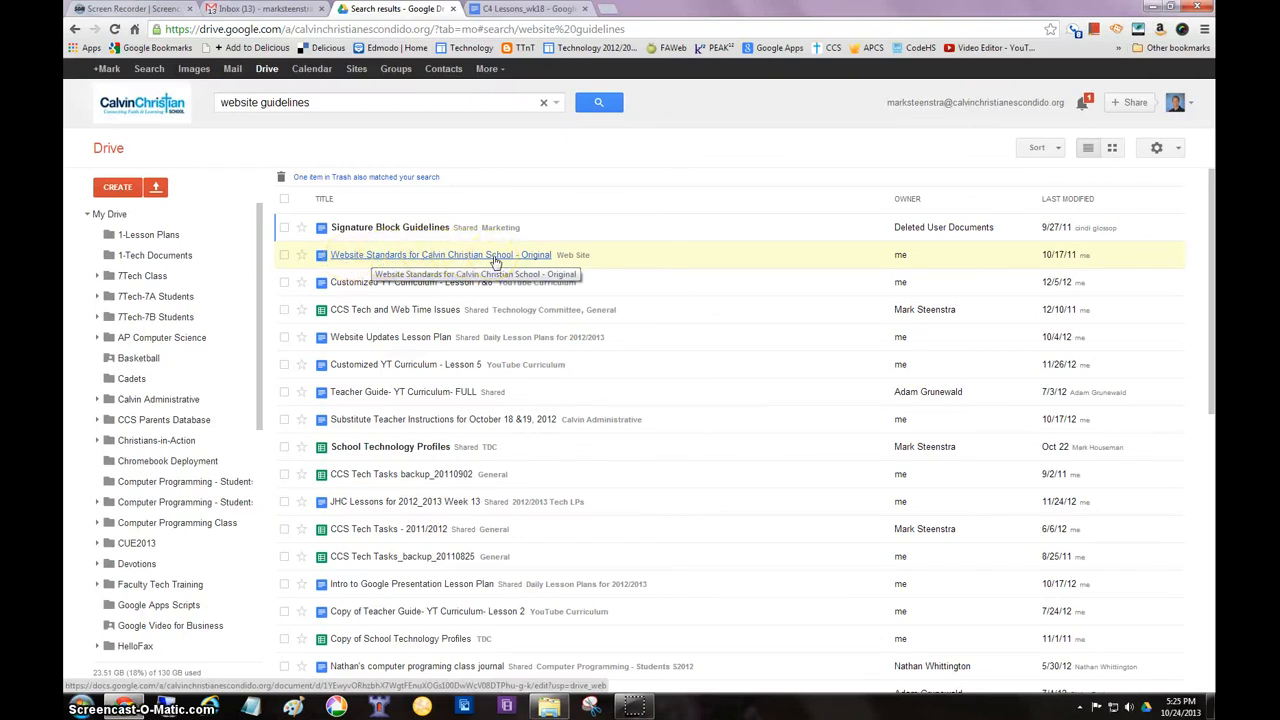
left_click(431, 265)
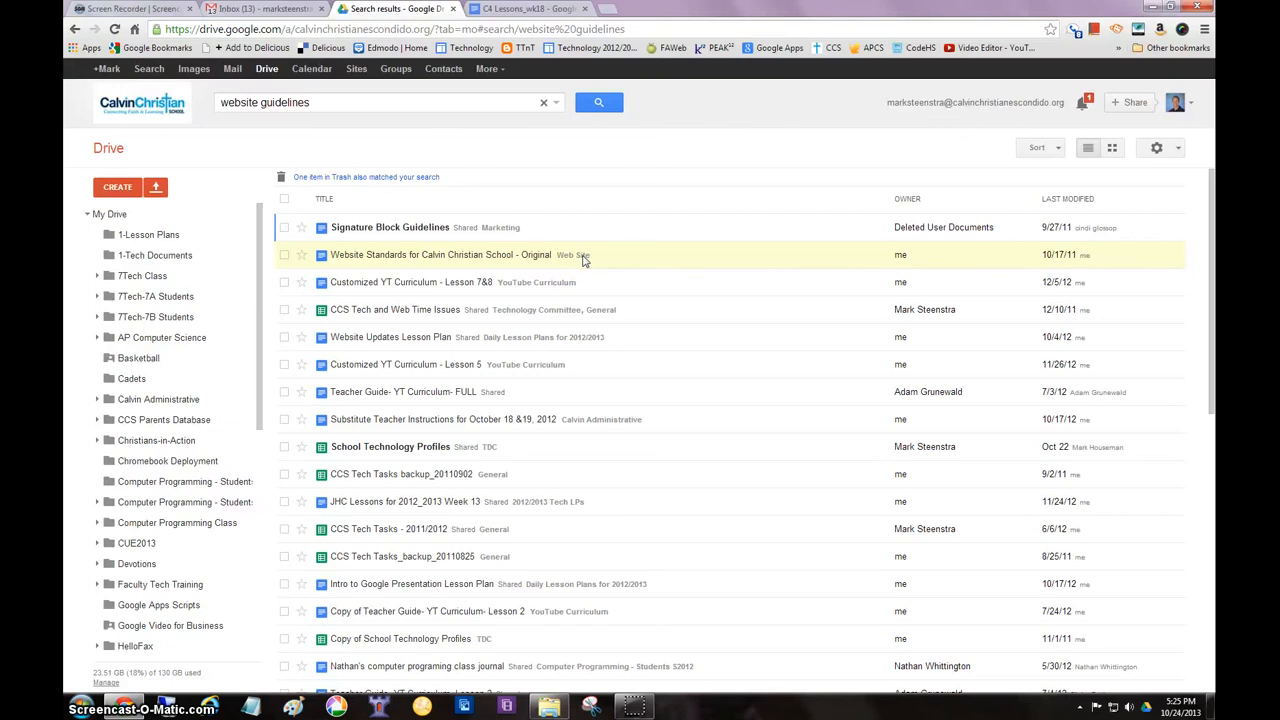
Review the advanced search filters for file type, visibility and ownership without applying any
left_click(557, 105)
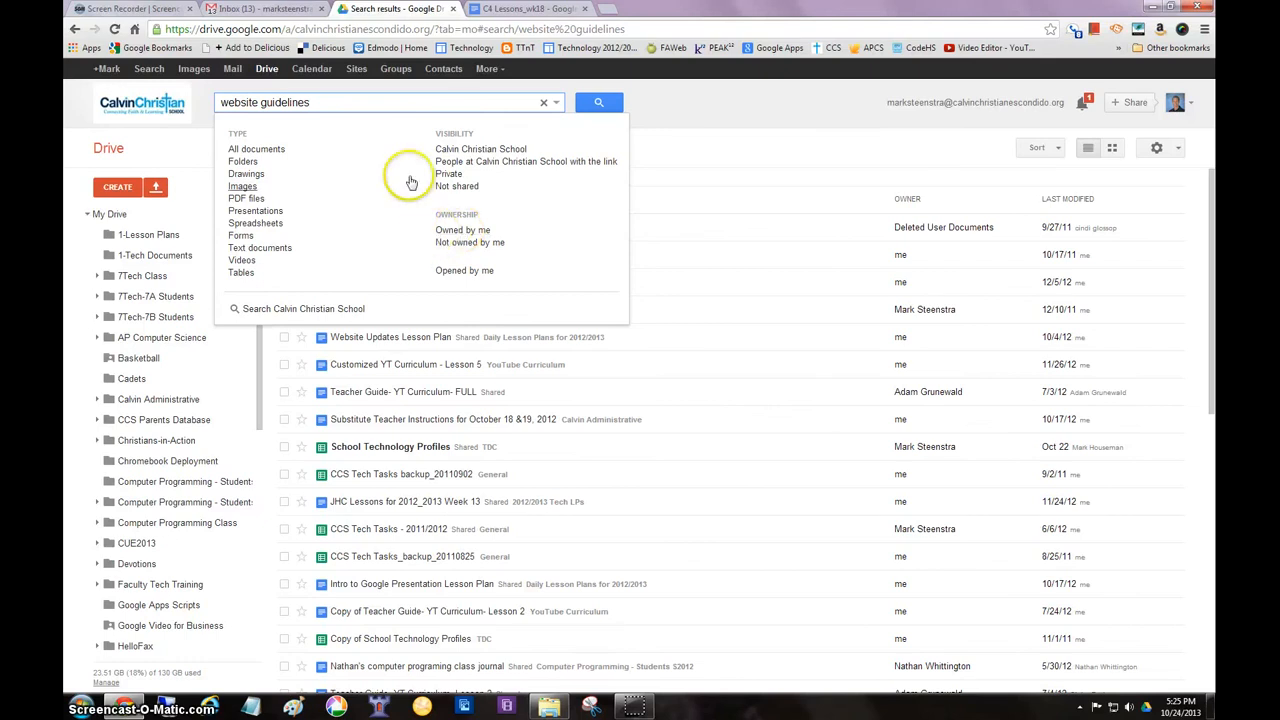
left_click(316, 262)
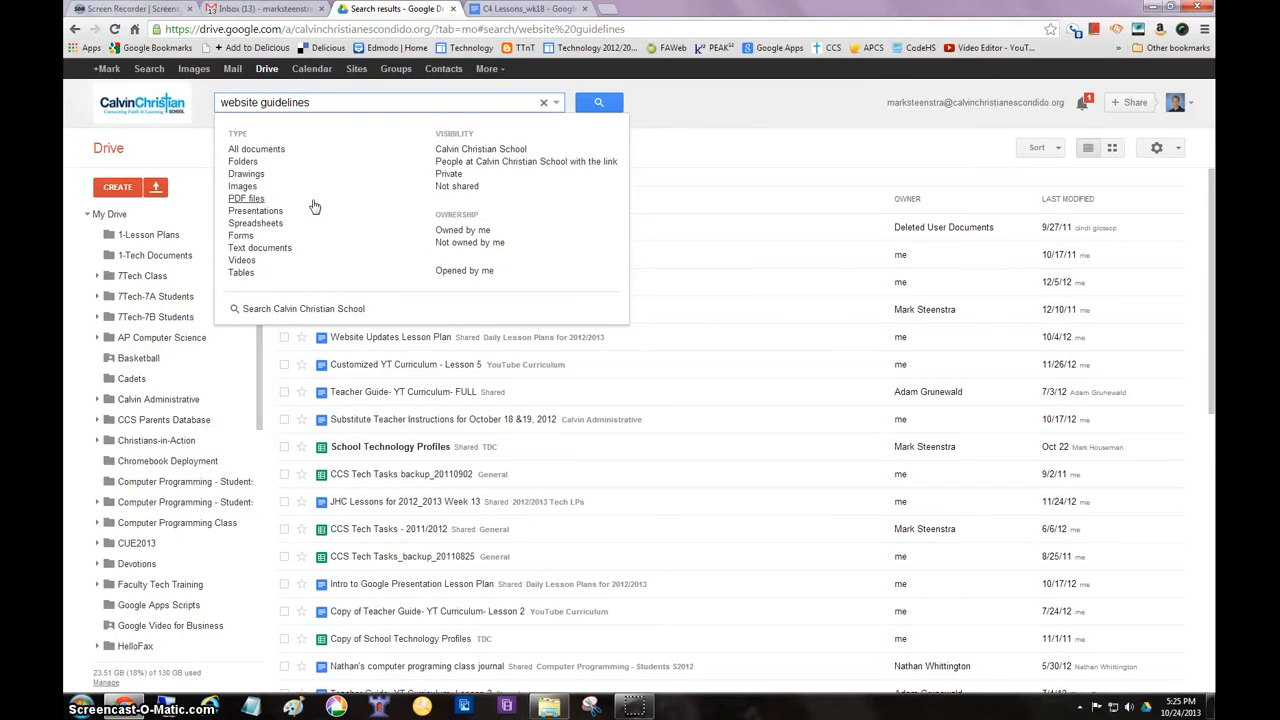
left_click(690, 96)
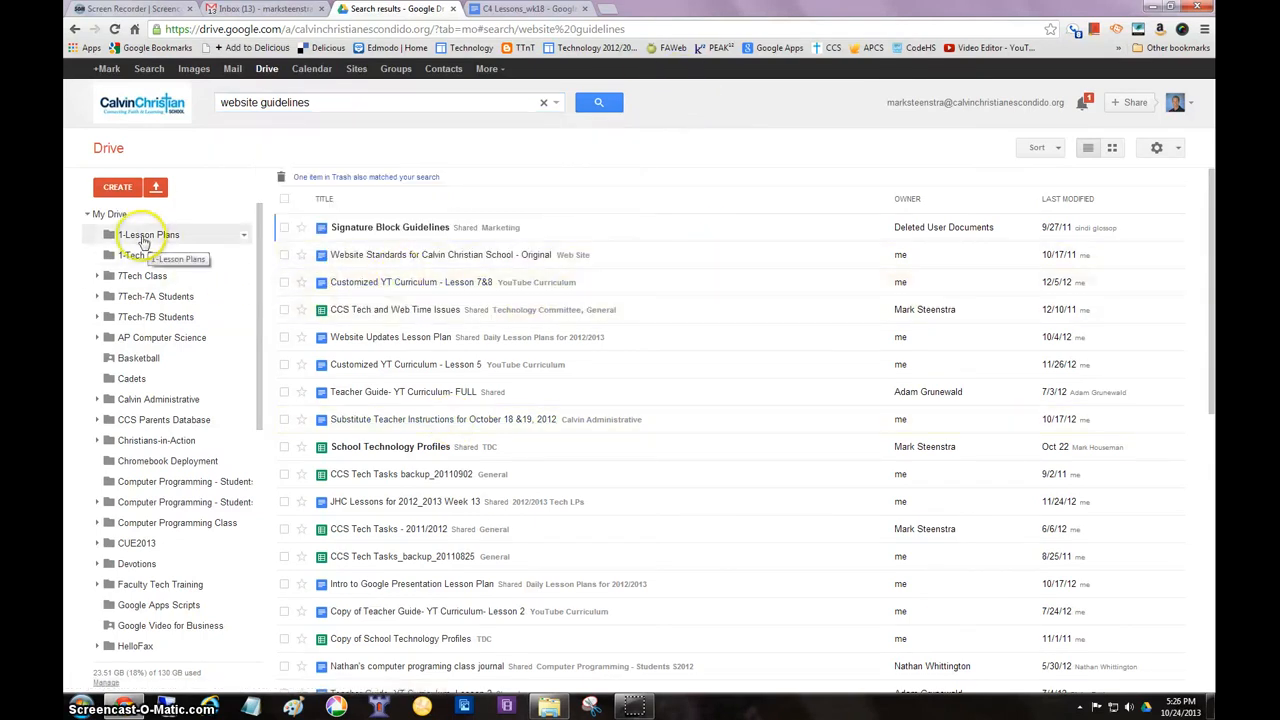
Open Class Newsletter from the 1-Tech Documents folder and bring up its sharing settings
left_click(138, 255)
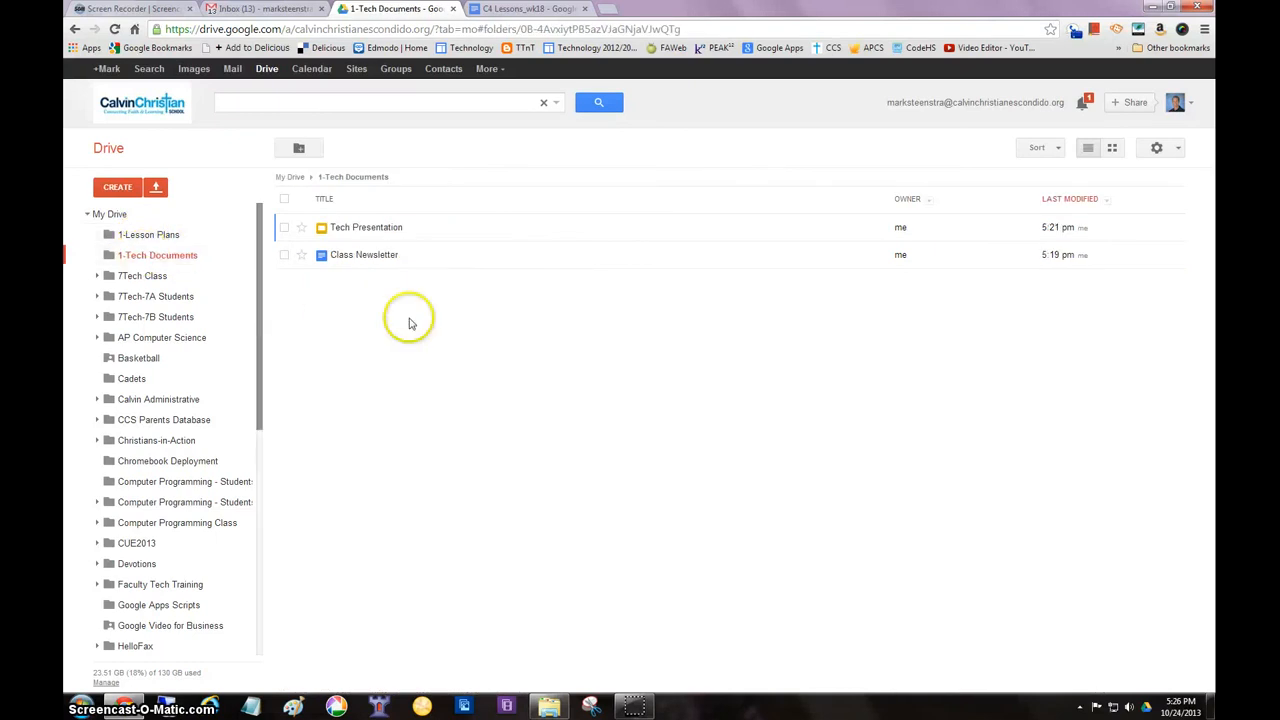
left_click(366, 256)
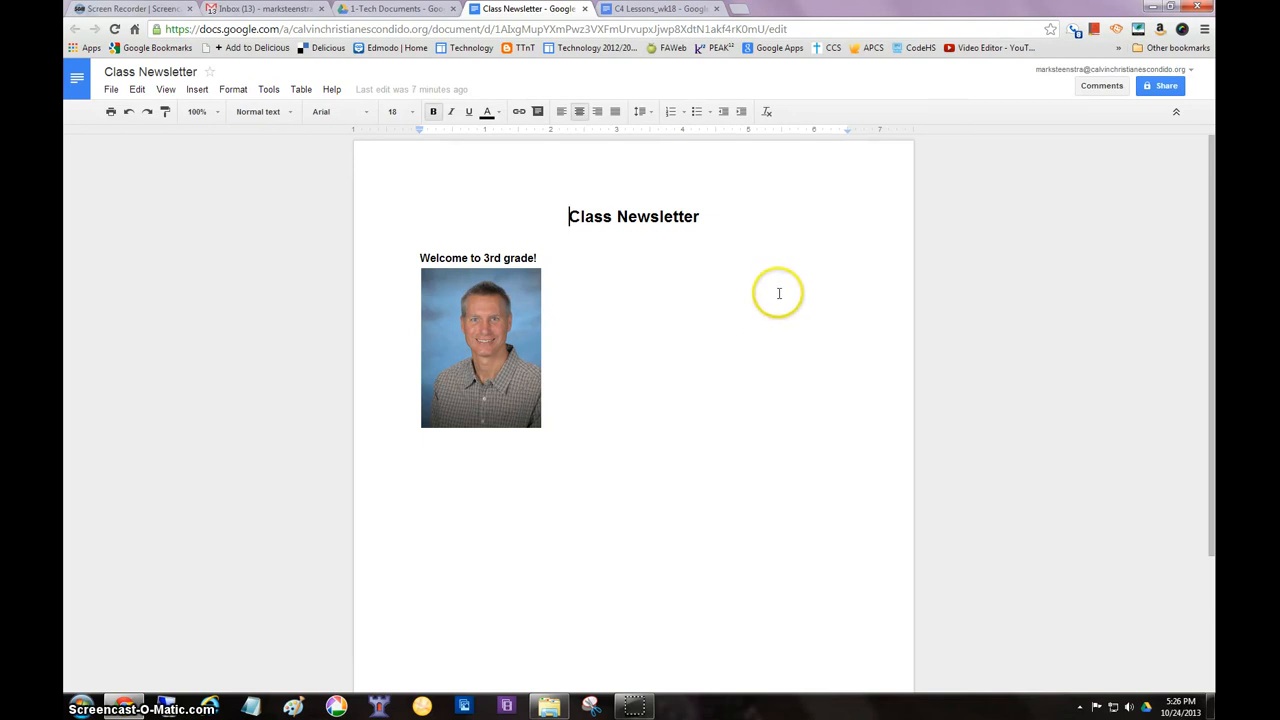
left_click(1160, 87)
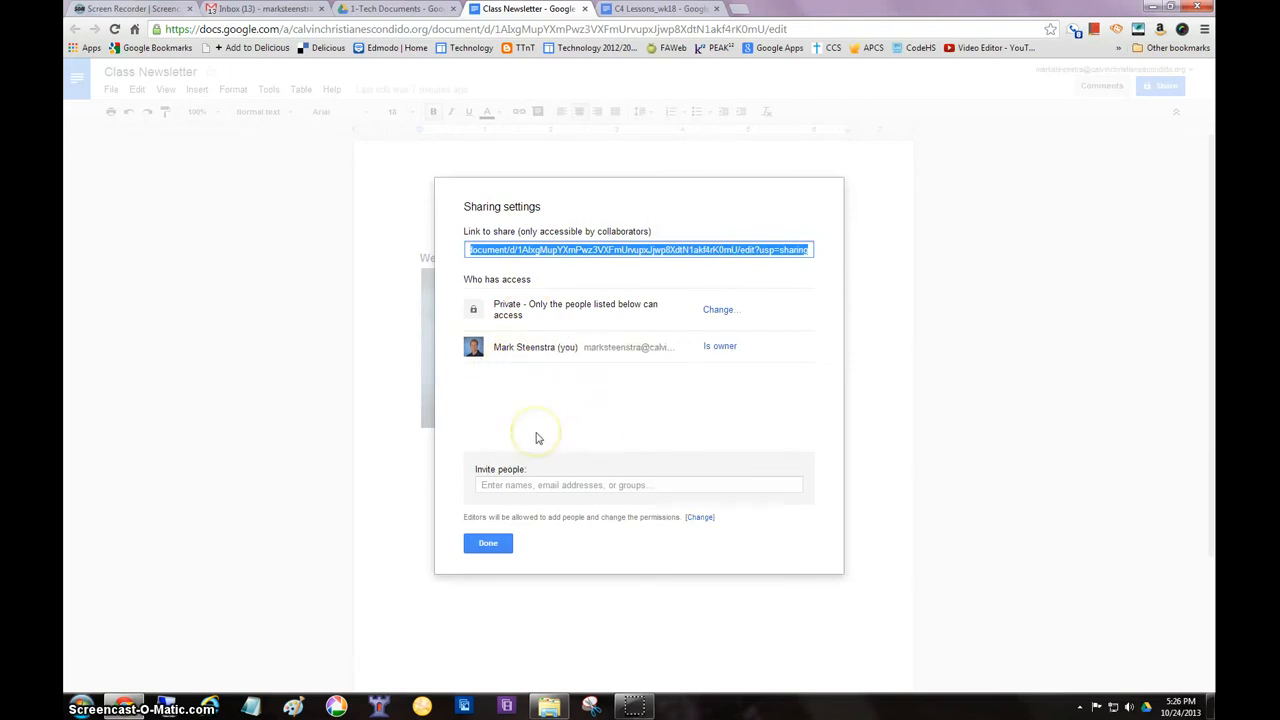
Enter the Google Drive tech training group's e-mail as the invitee and review the permission levels, keeping Can edit
left_click(518, 485)
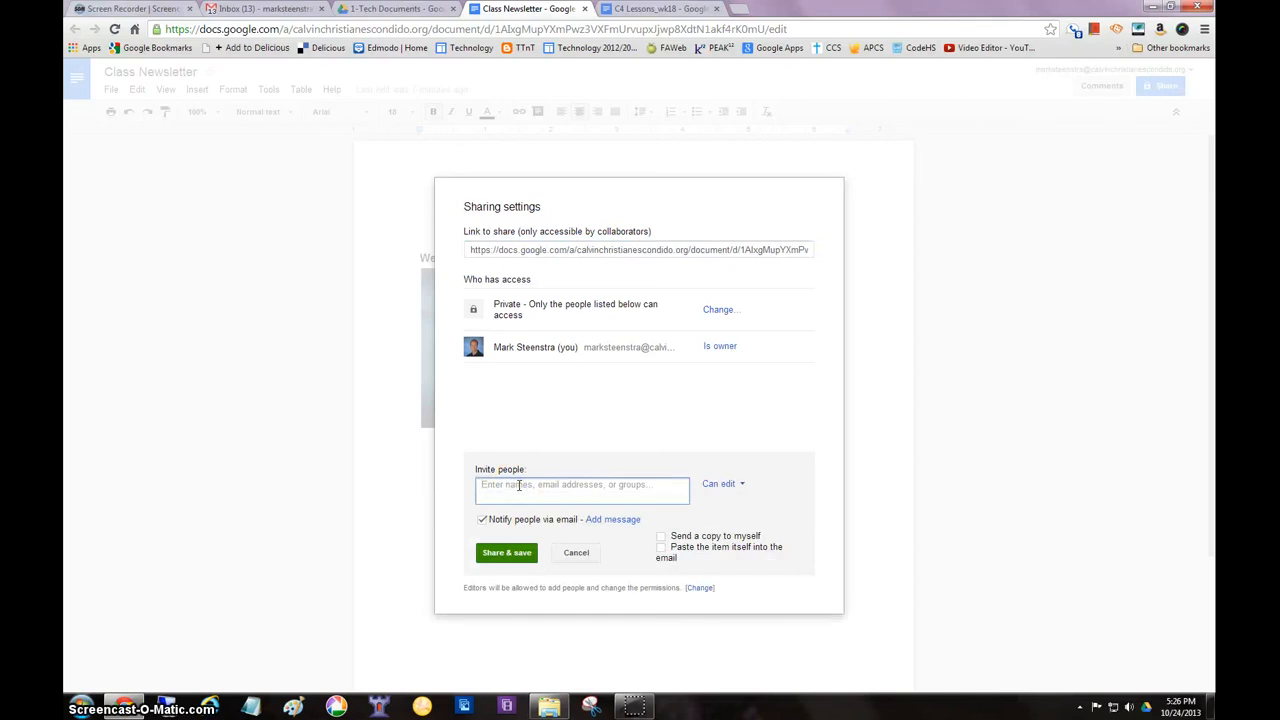
type("go")
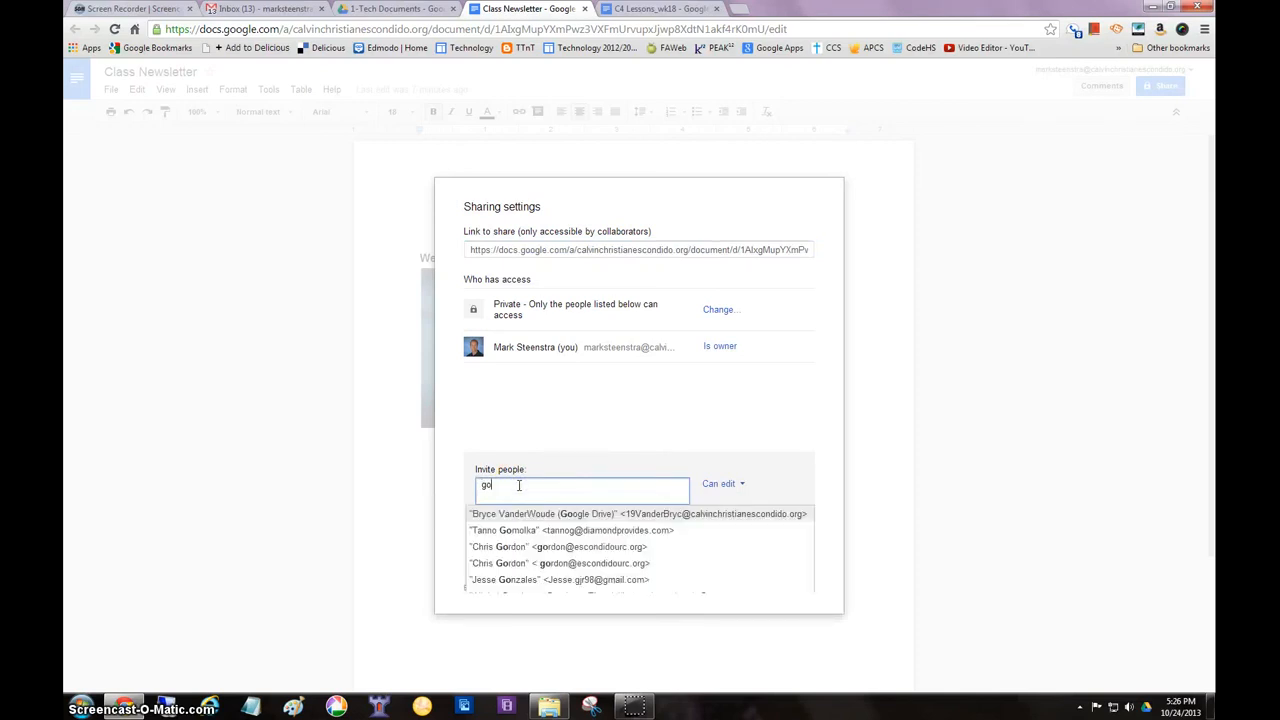
type("ogle ")
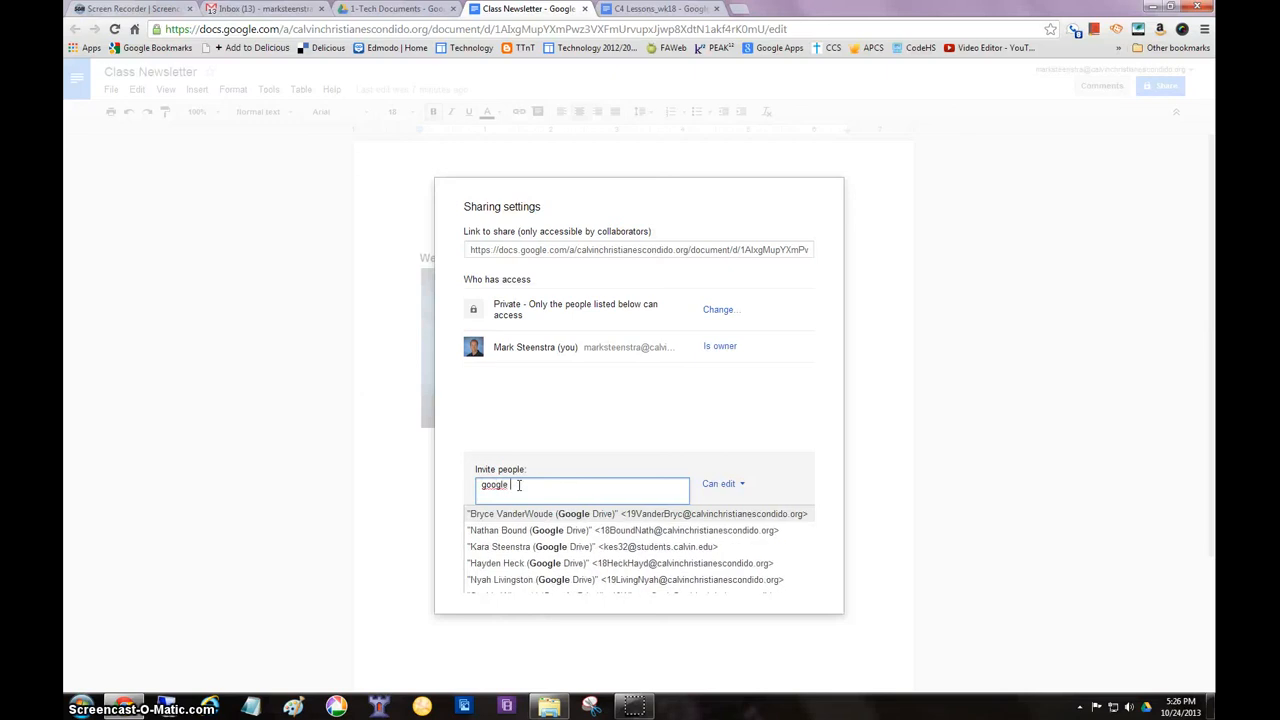
type("dr")
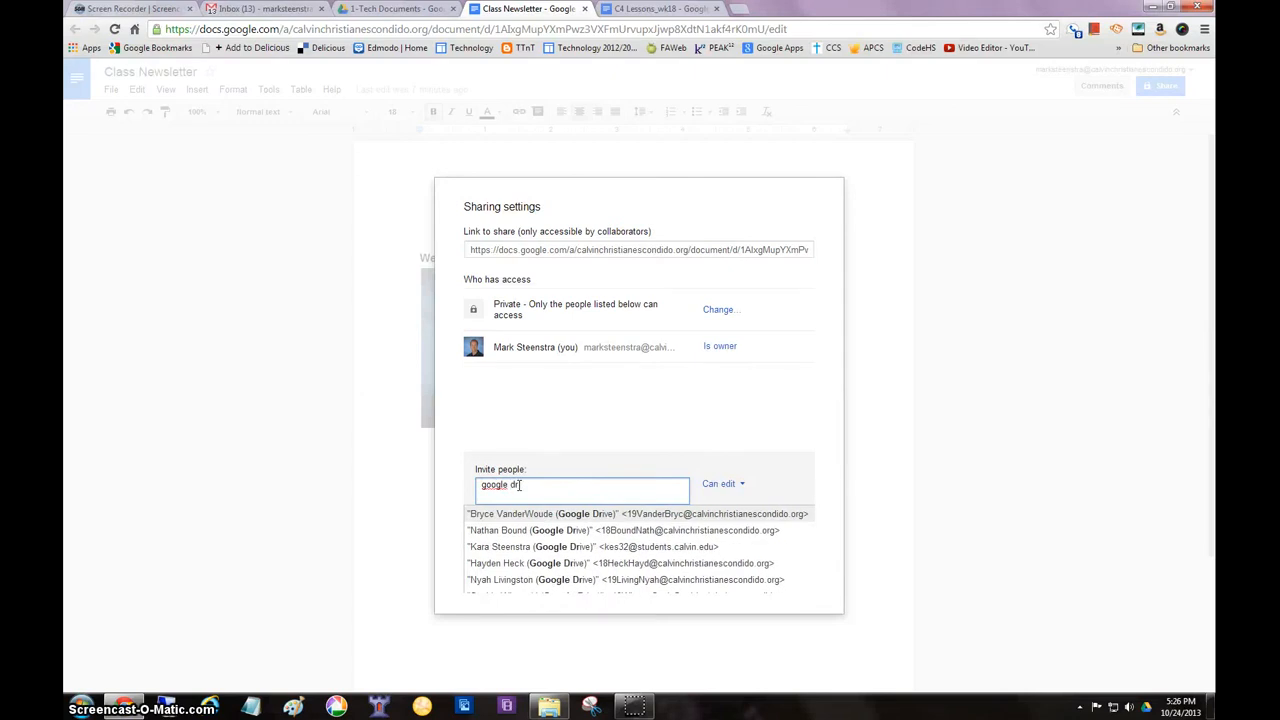
type("ive")
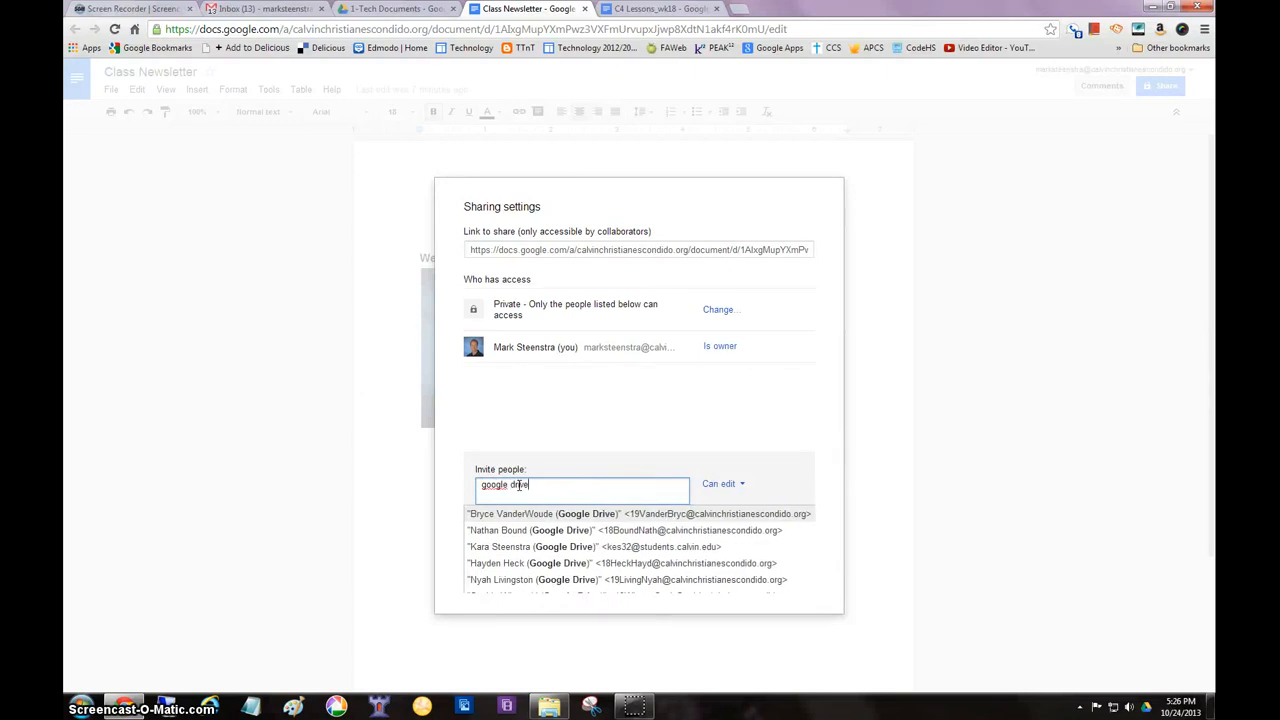
key("BackSpace")
key("BackSpace")
key("BackSpace")
key("BackSpace")
key("BackSpace")
key("BackSpace")
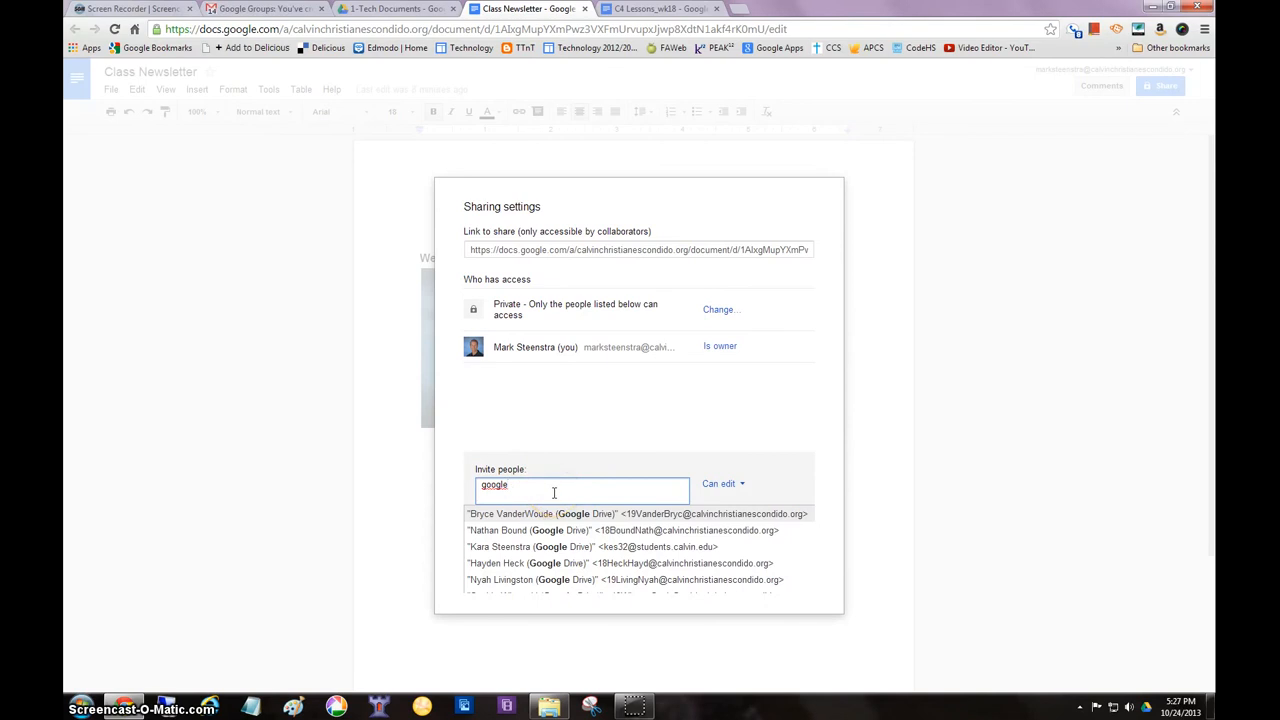
type("-")
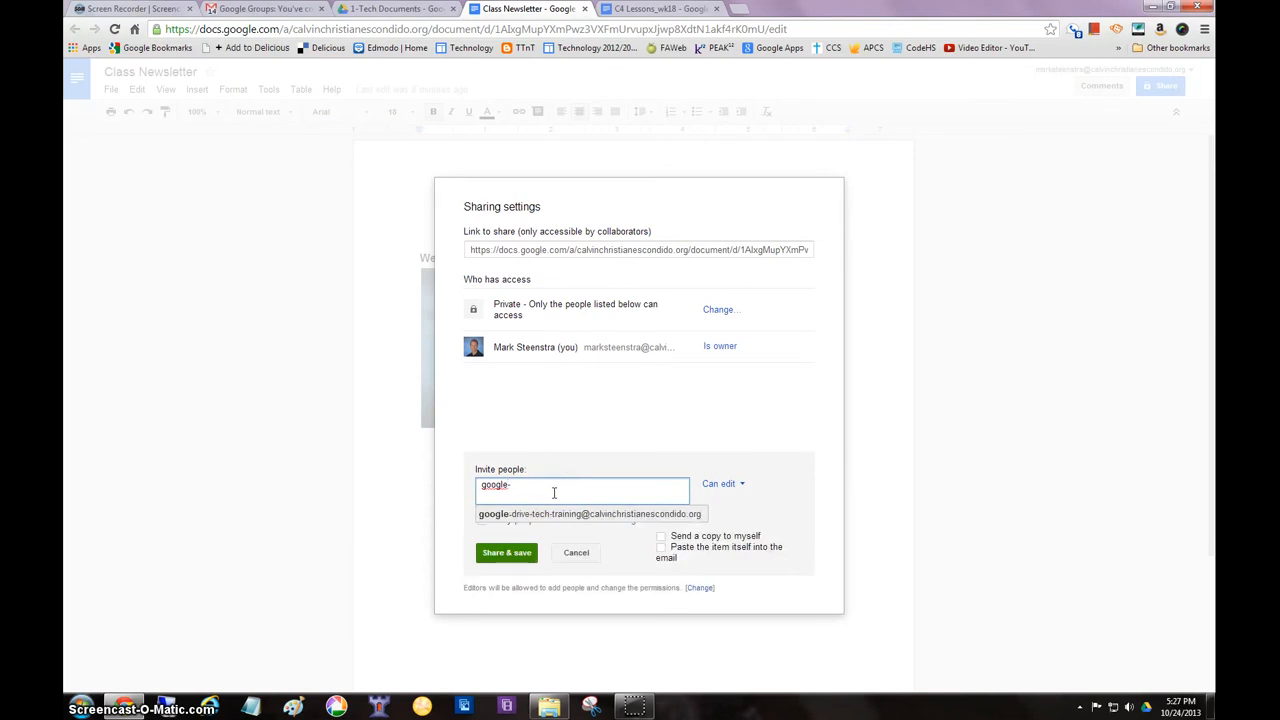
type("driv")
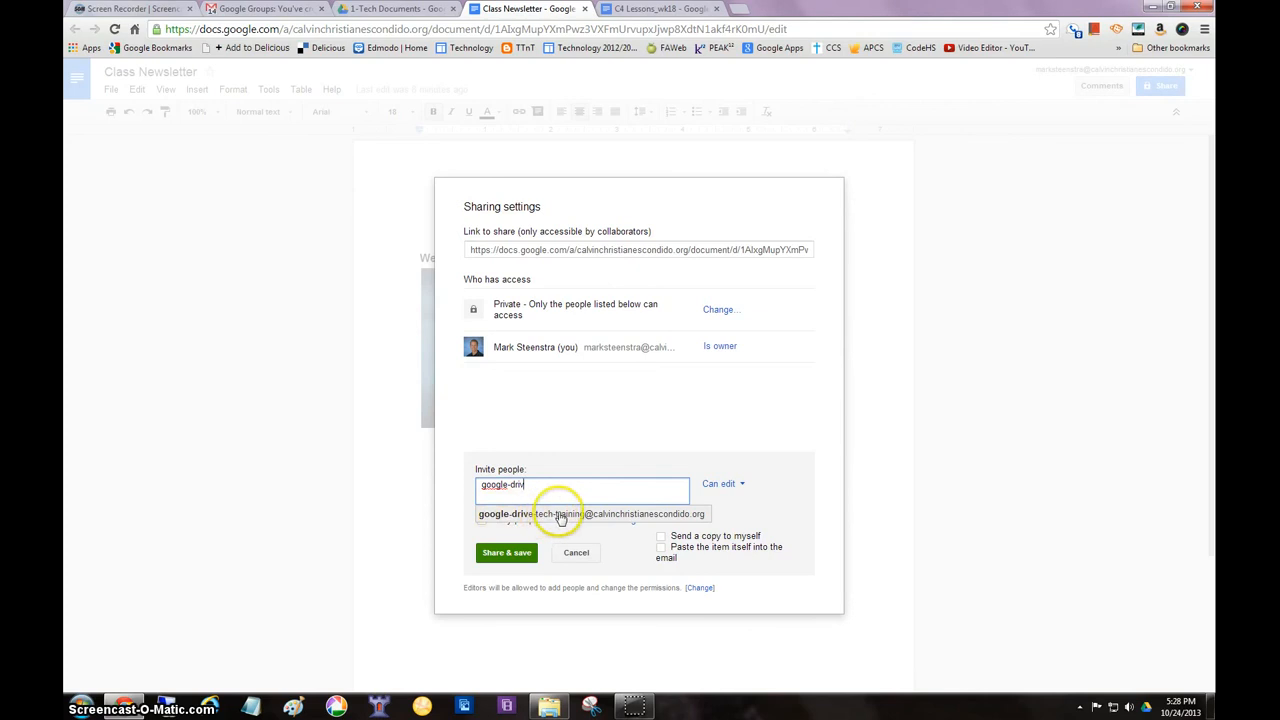
left_click(563, 513)
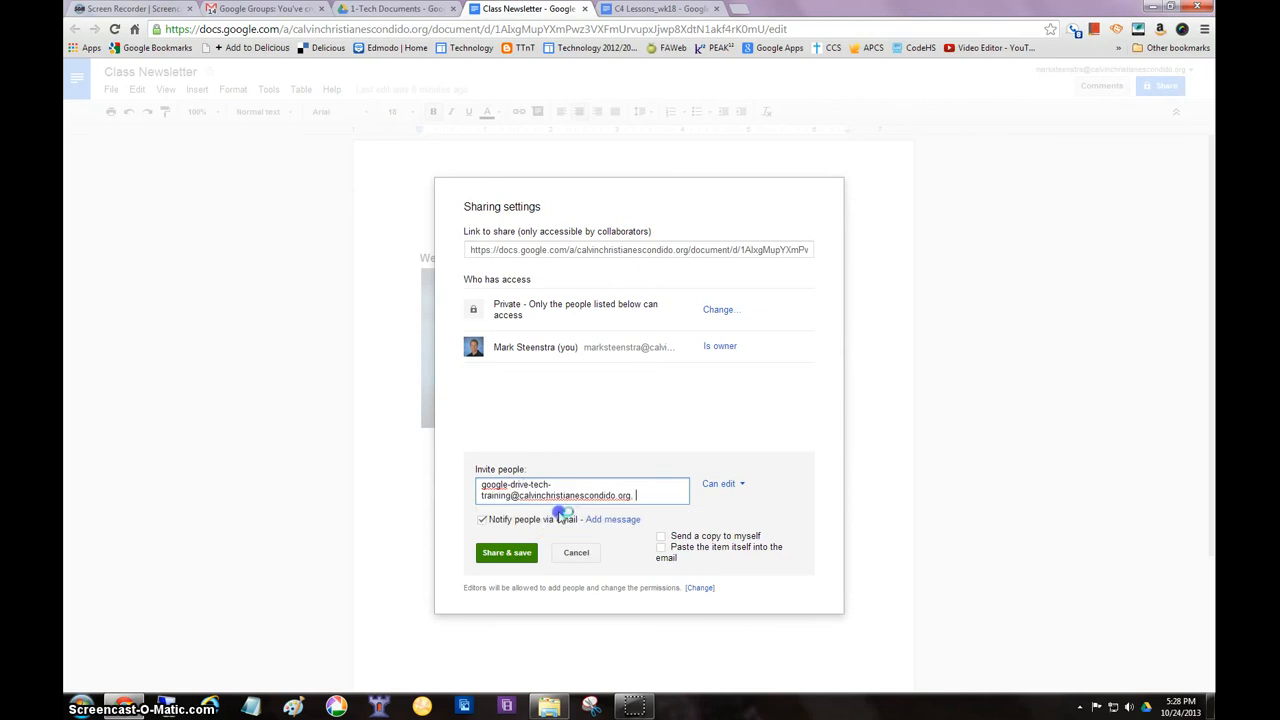
left_click(735, 486)
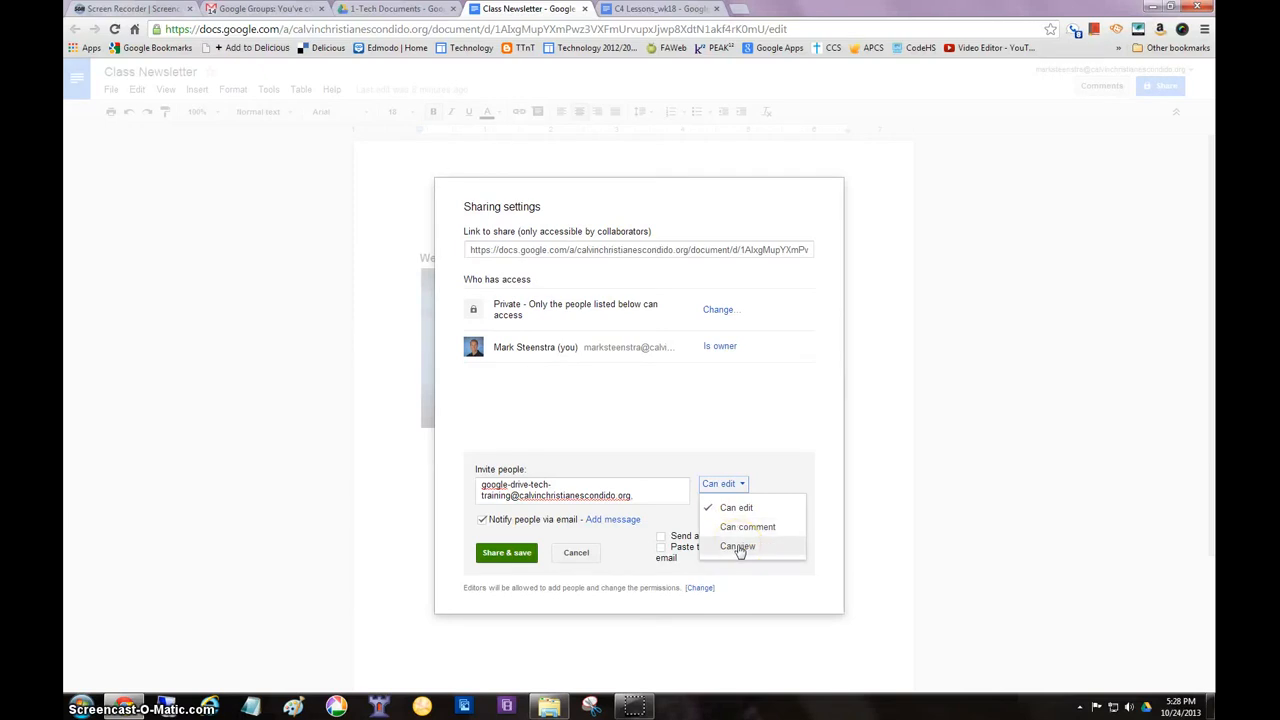
left_click(772, 473)
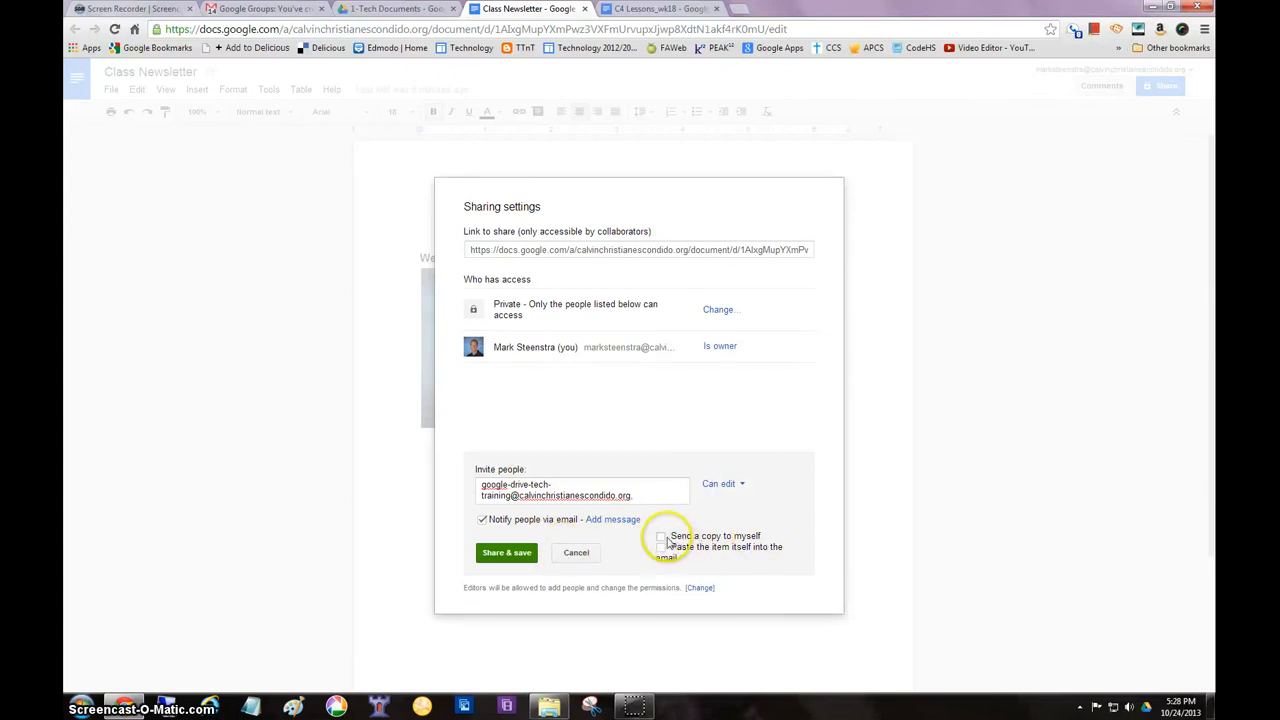
Add an invitation message beginning "This is a test document. You will see how I shared it" and share the newsletter with the group
left_click(620, 520)
left_click(600, 538)
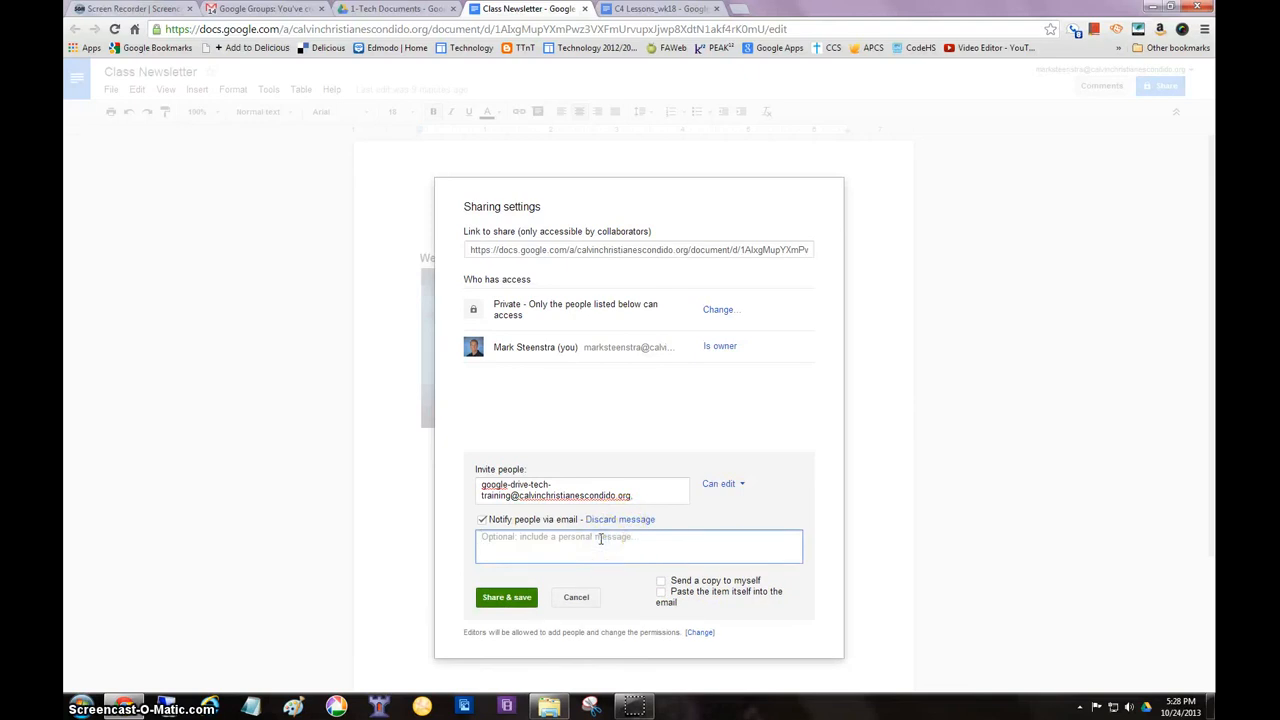
type("This is a test document. Yo")
type("ared it when you view th")
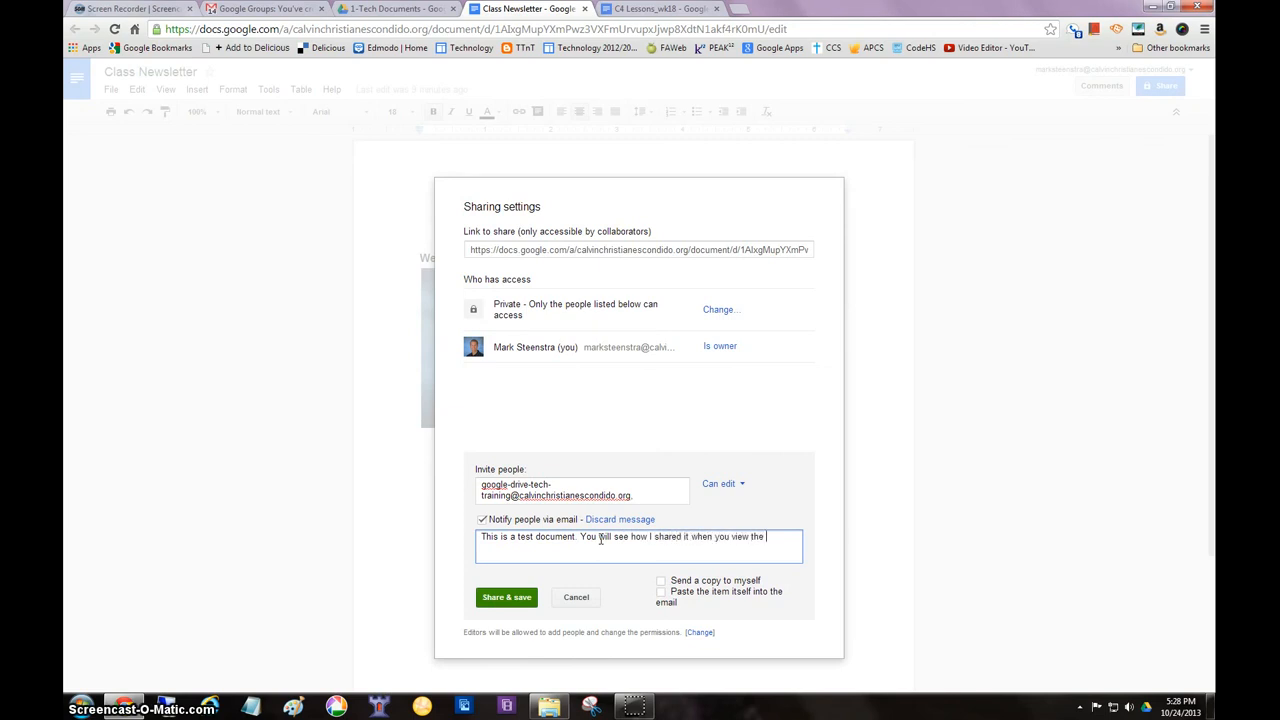
type("eo!")
left_click(505, 598)
left_click(506, 598)
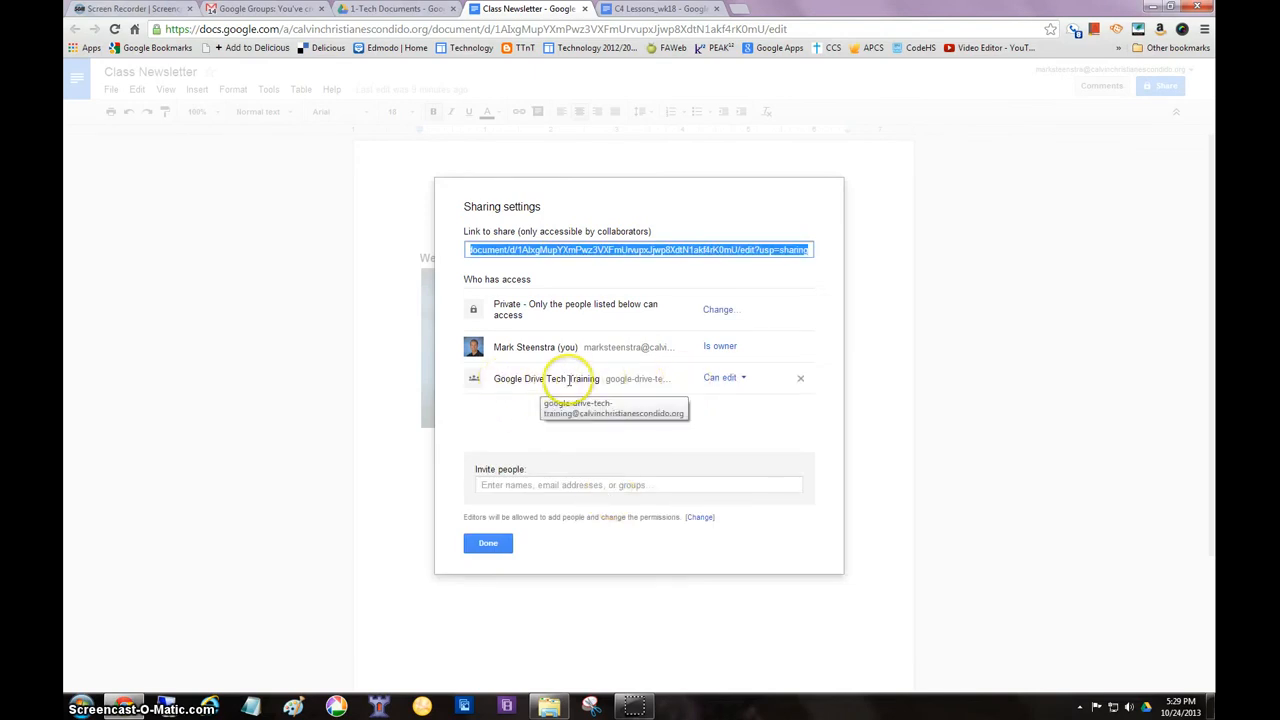
Try inviting an individual contact from the suggestions with Can view permission, cancelling the invitation before sharing
left_click(508, 486)
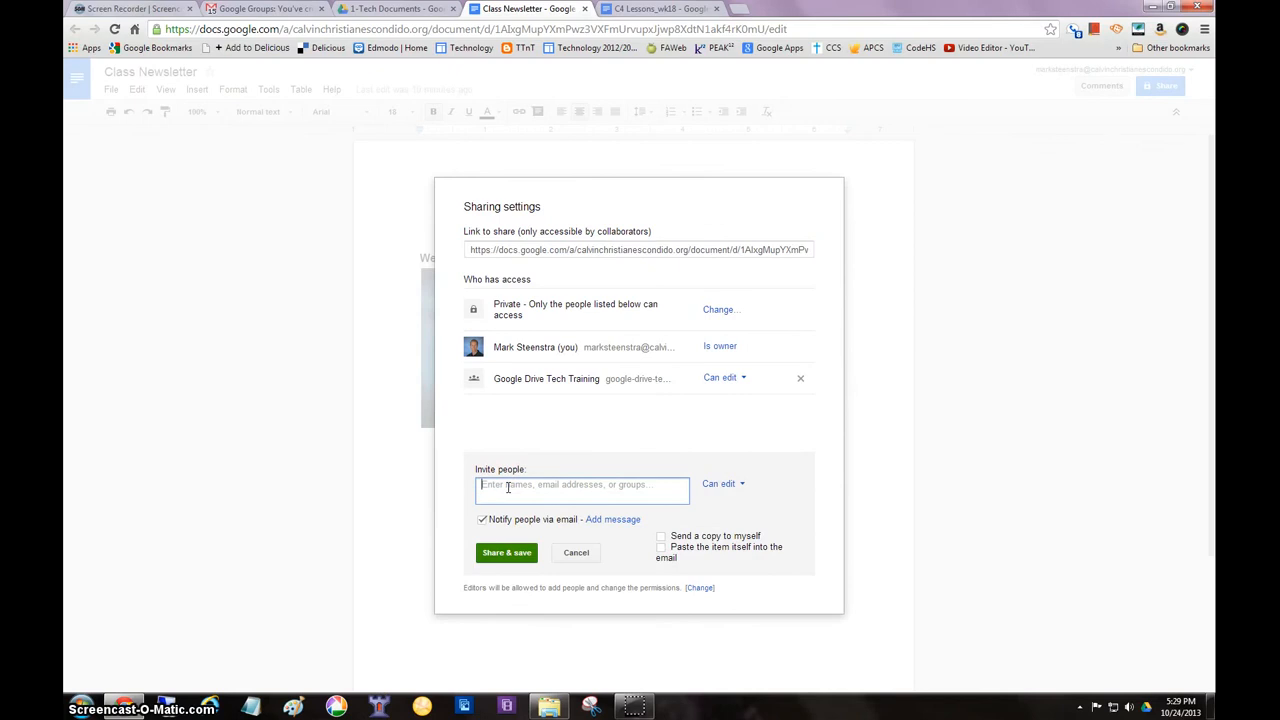
type("ter")
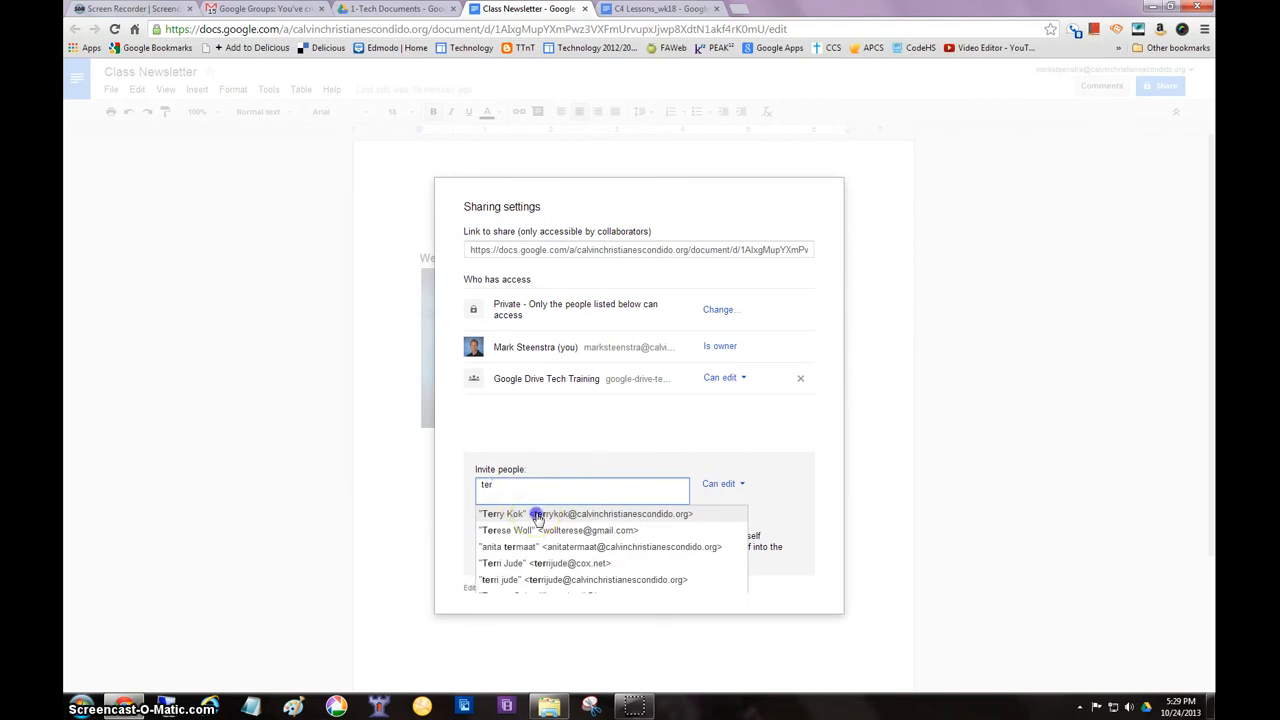
left_click(538, 516)
left_click(712, 485)
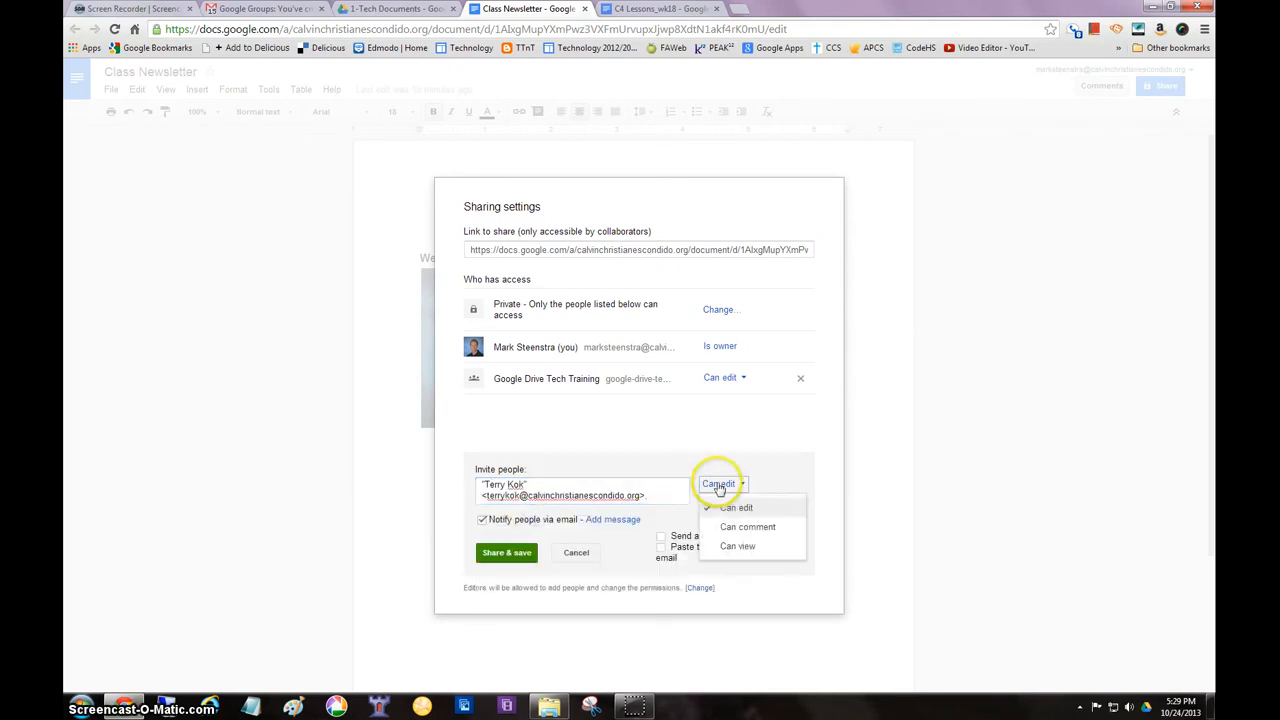
left_click(743, 546)
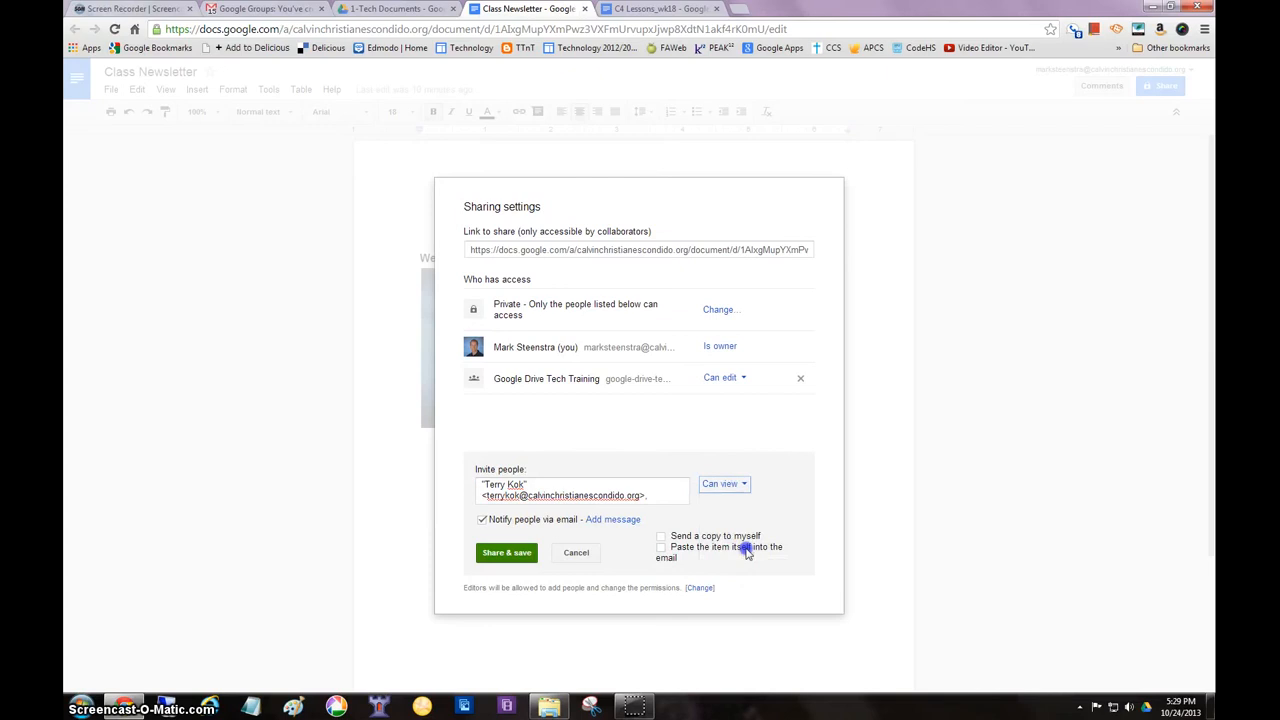
left_click(578, 553)
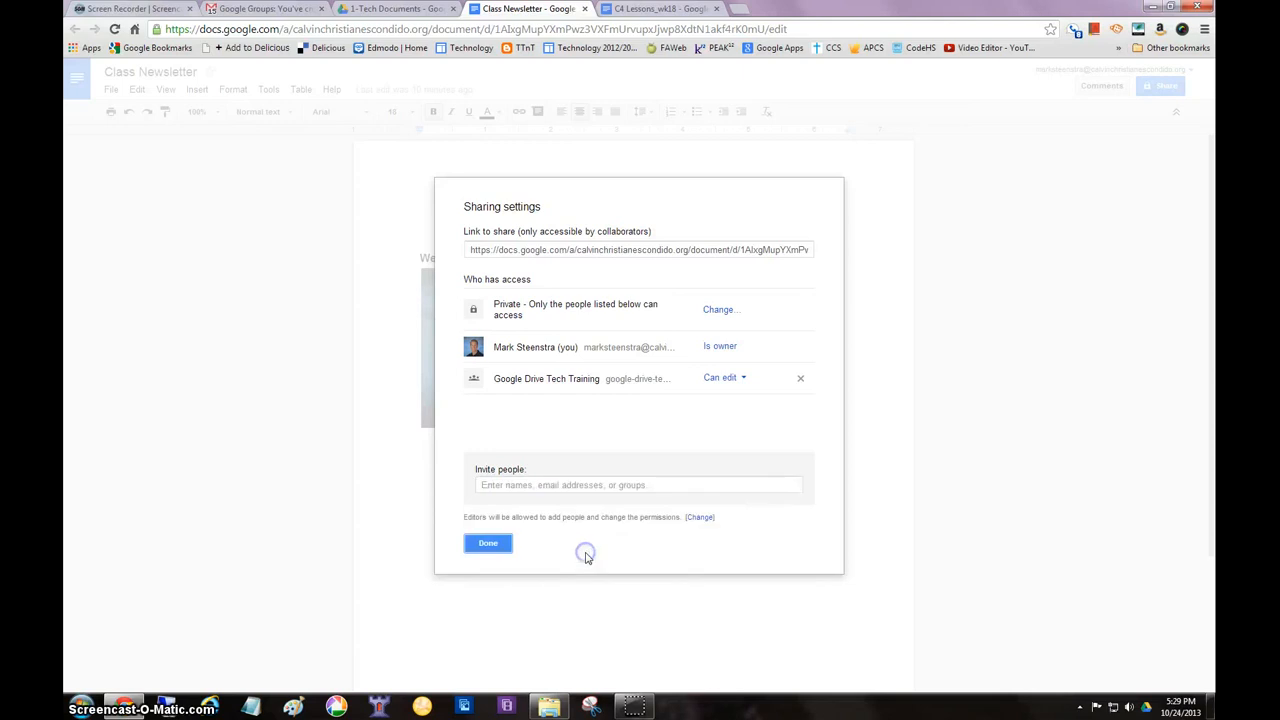
Finish the sharing settings and return to the Class Newsletter document
left_click(488, 545)
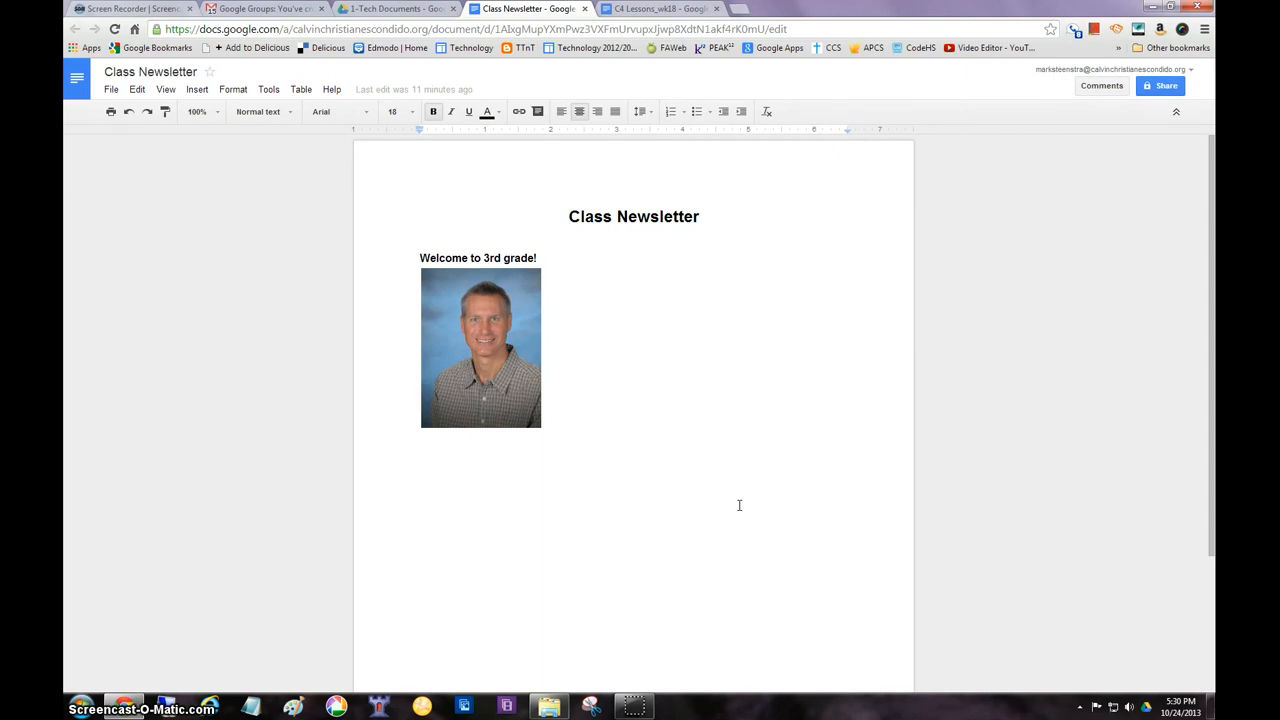
left_click(737, 424)
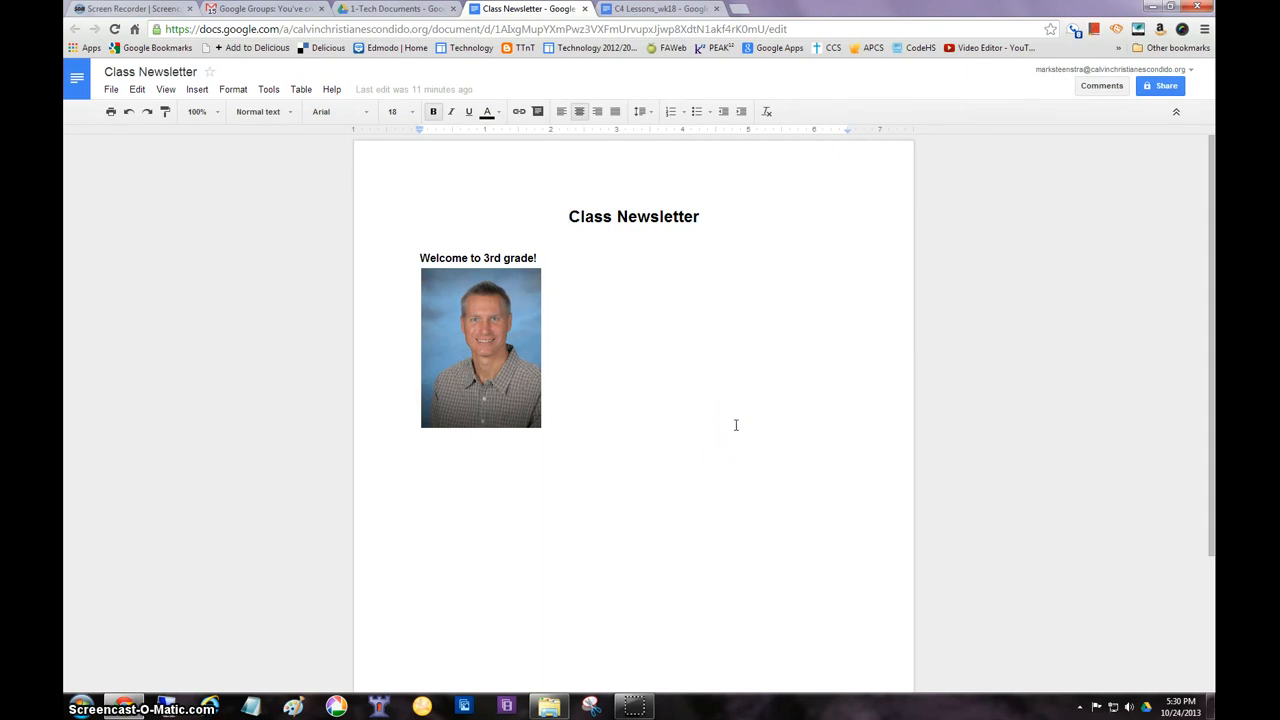